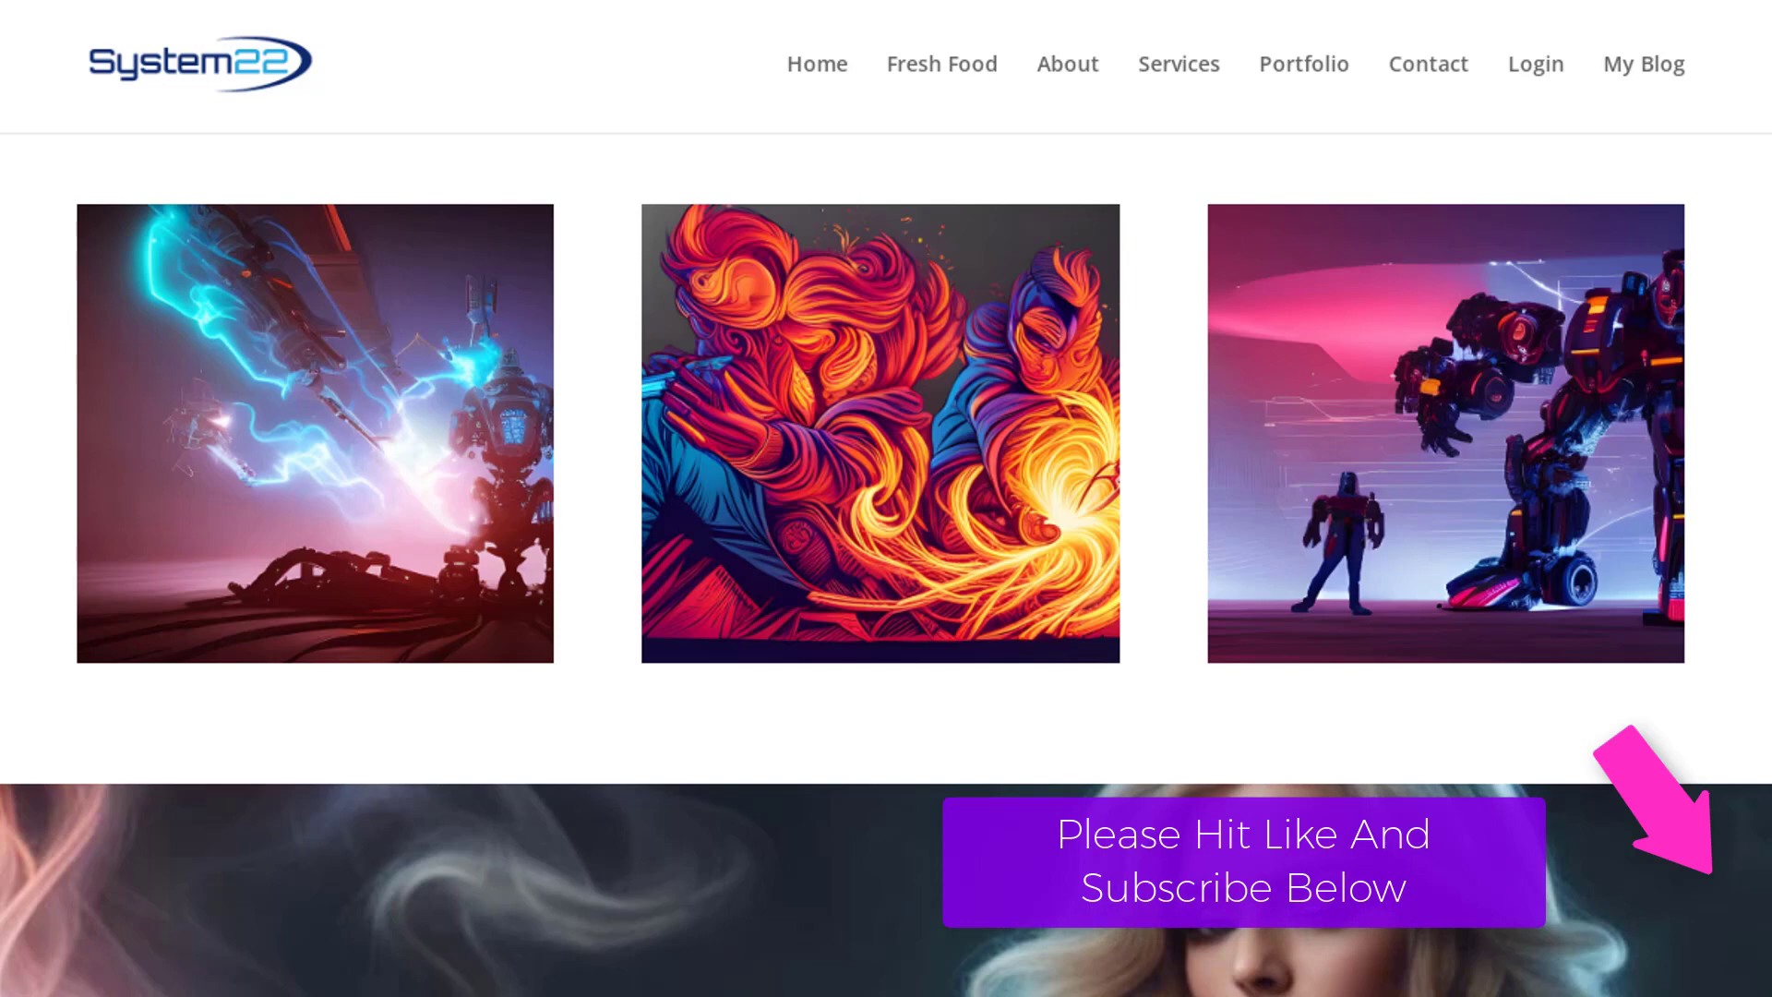
- Open the page in the Visual Builder and add a three-column row below the image tiles
mouse_move(1476, 488)
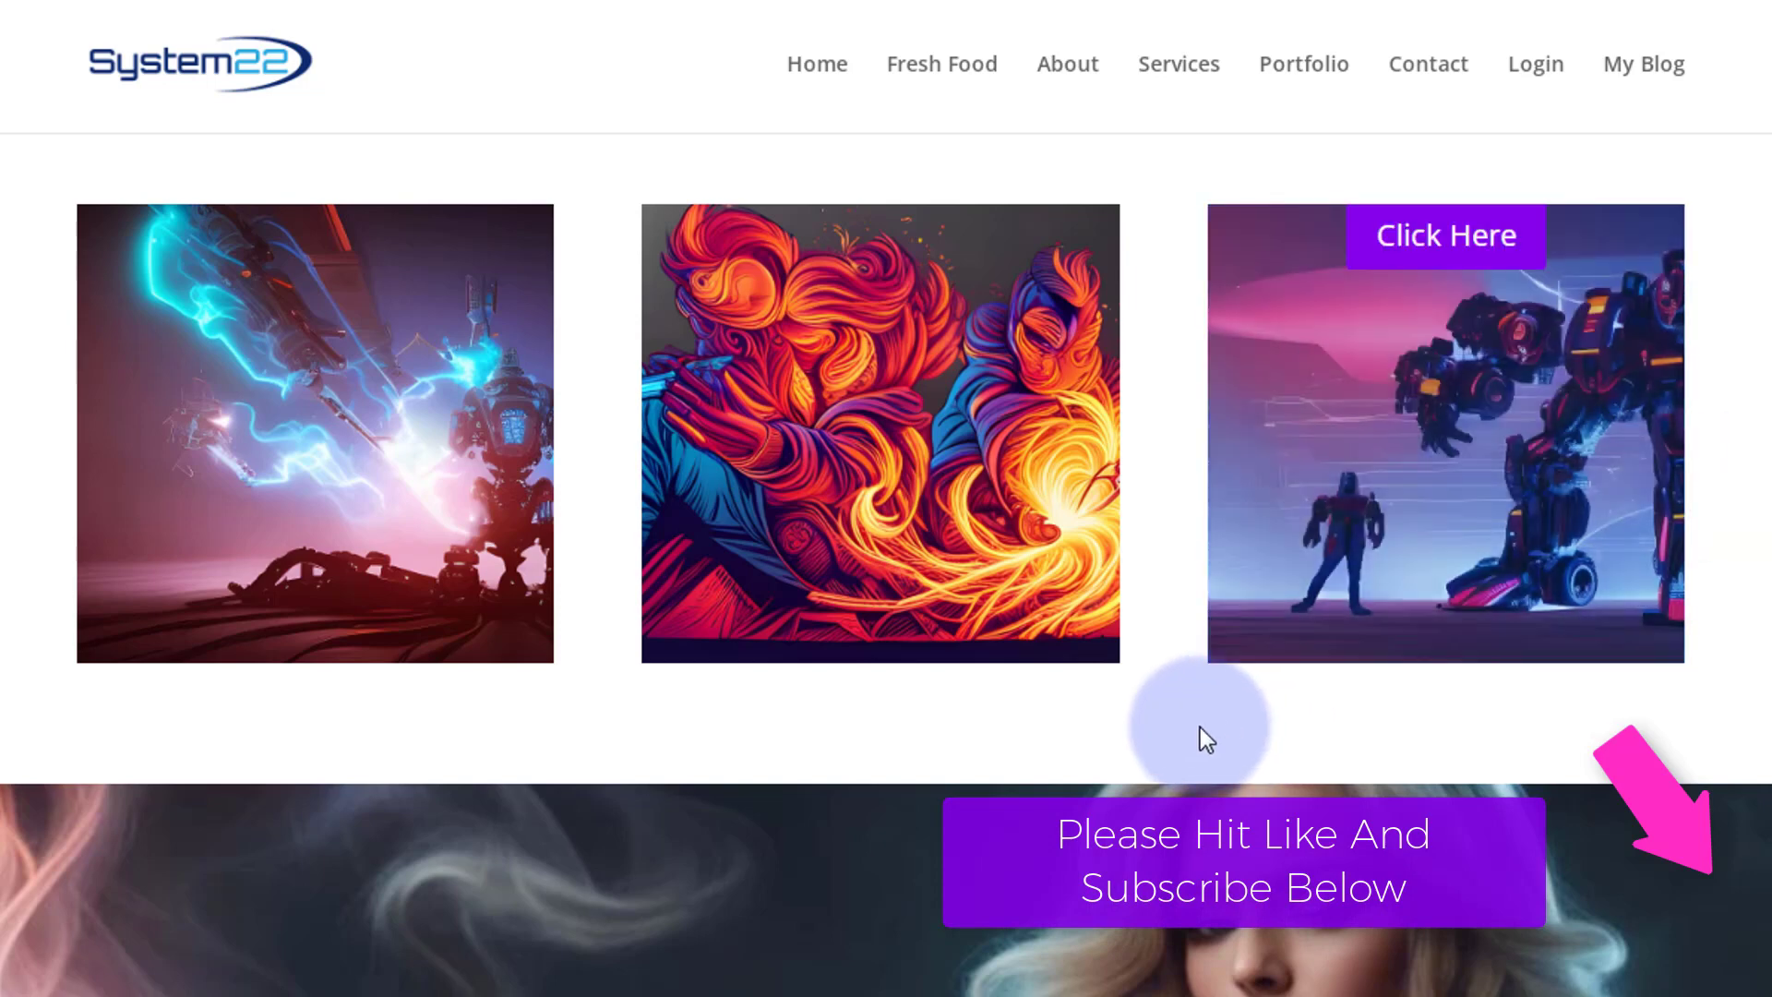
mouse_move(803, 498)
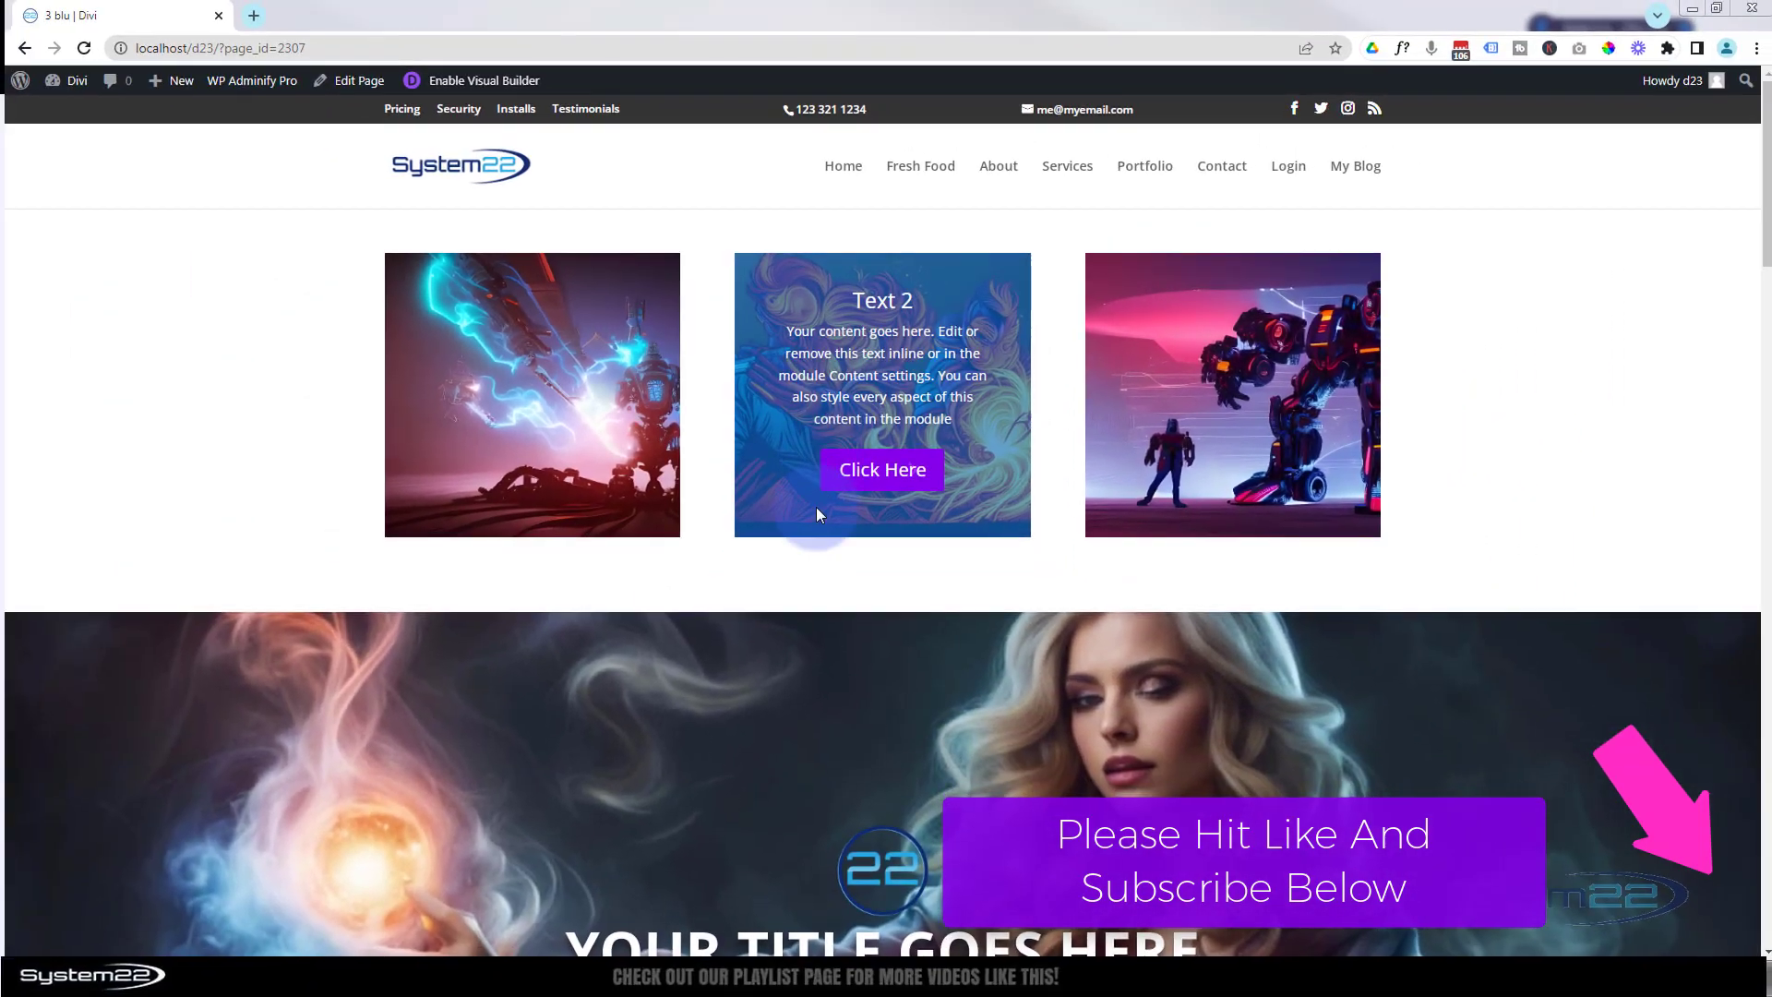
mouse_move(493, 424)
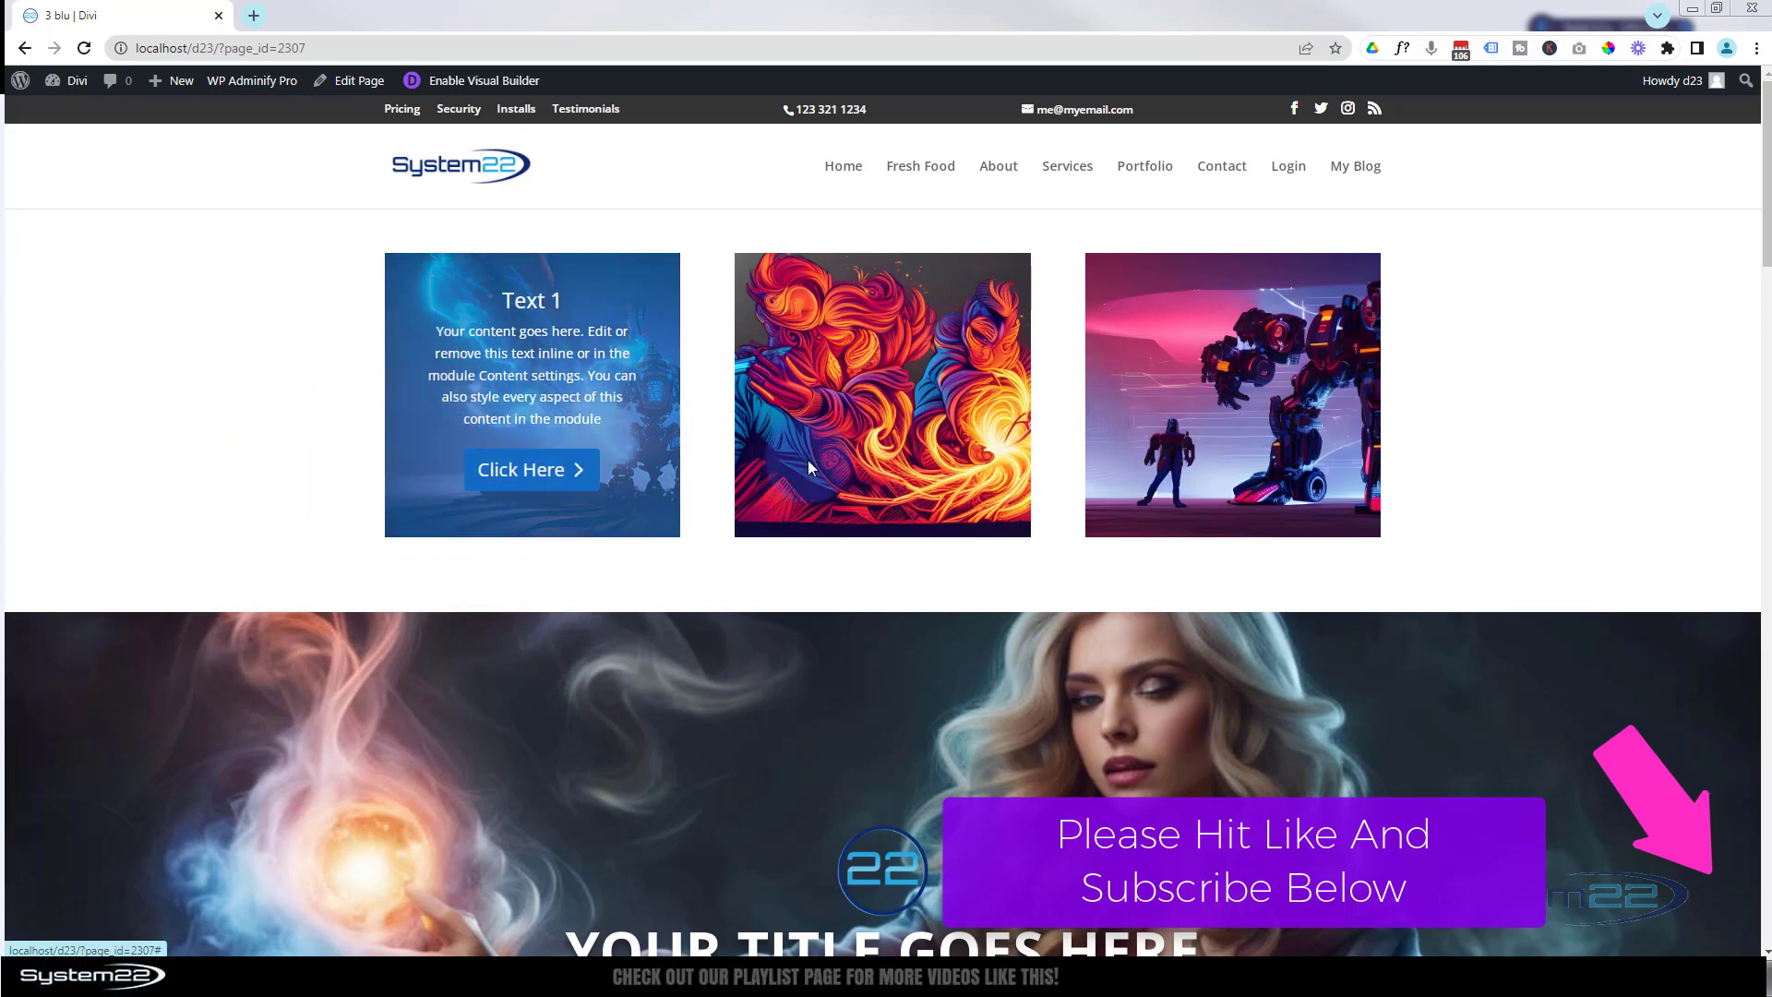
mouse_move(814, 467)
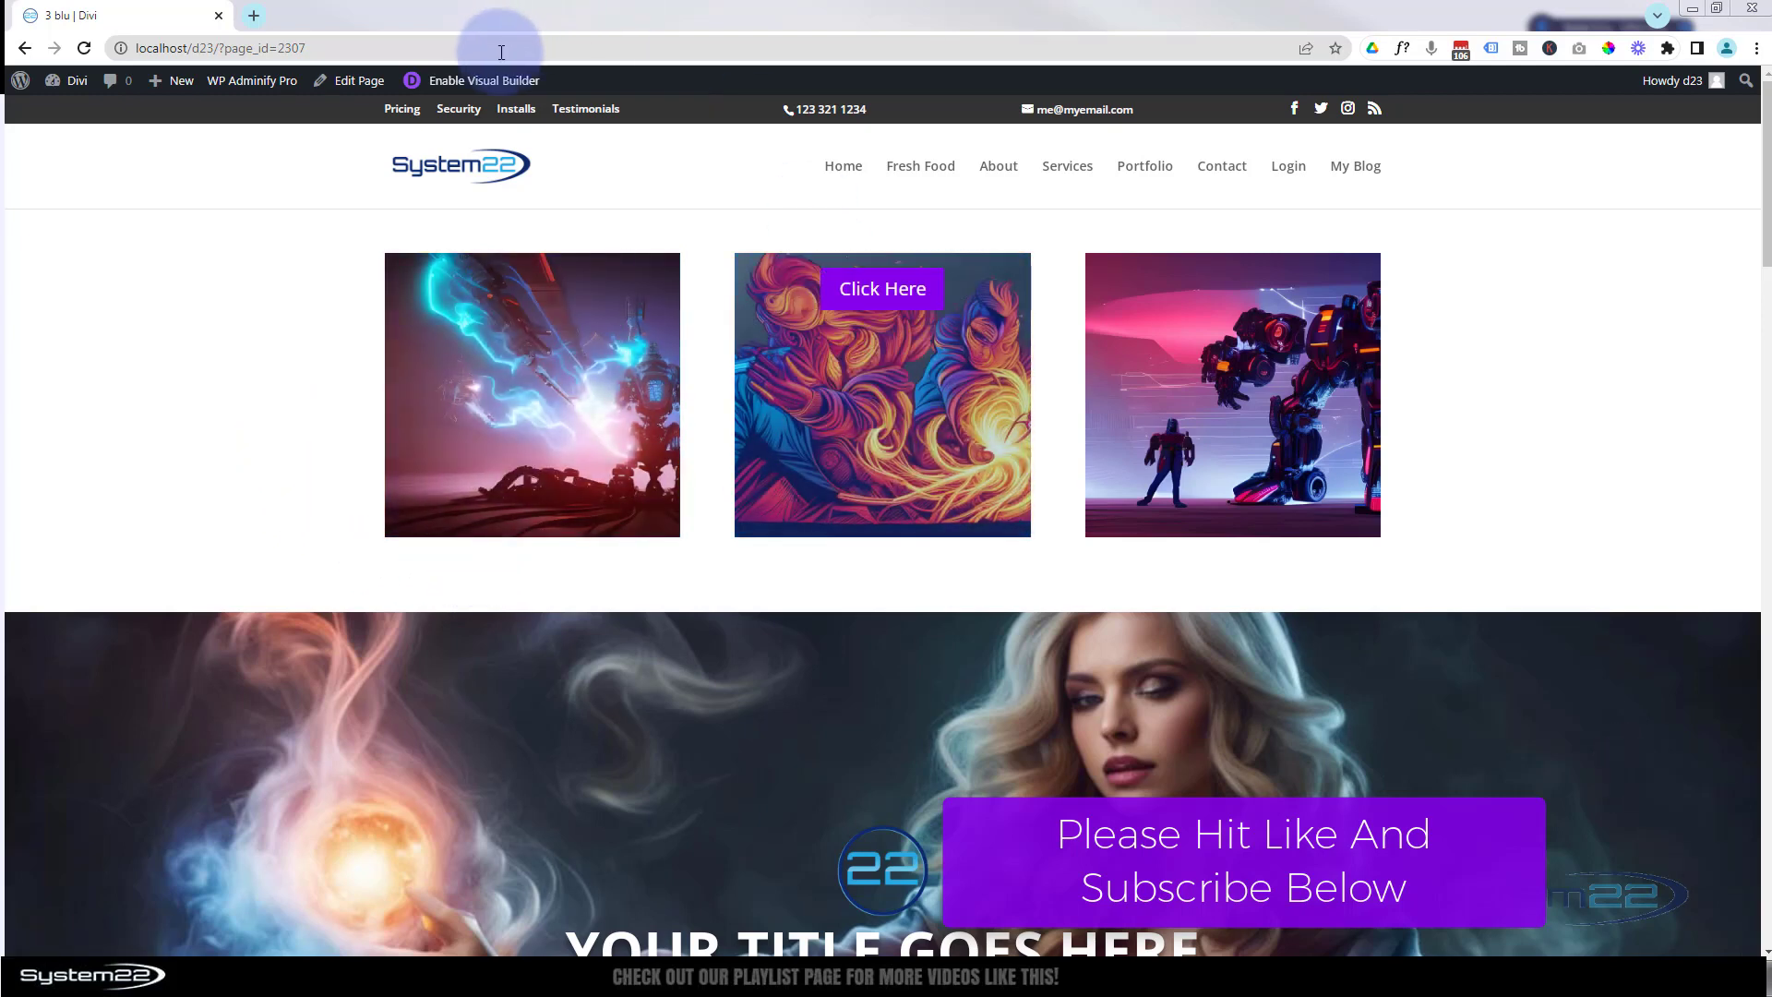
click(480, 83)
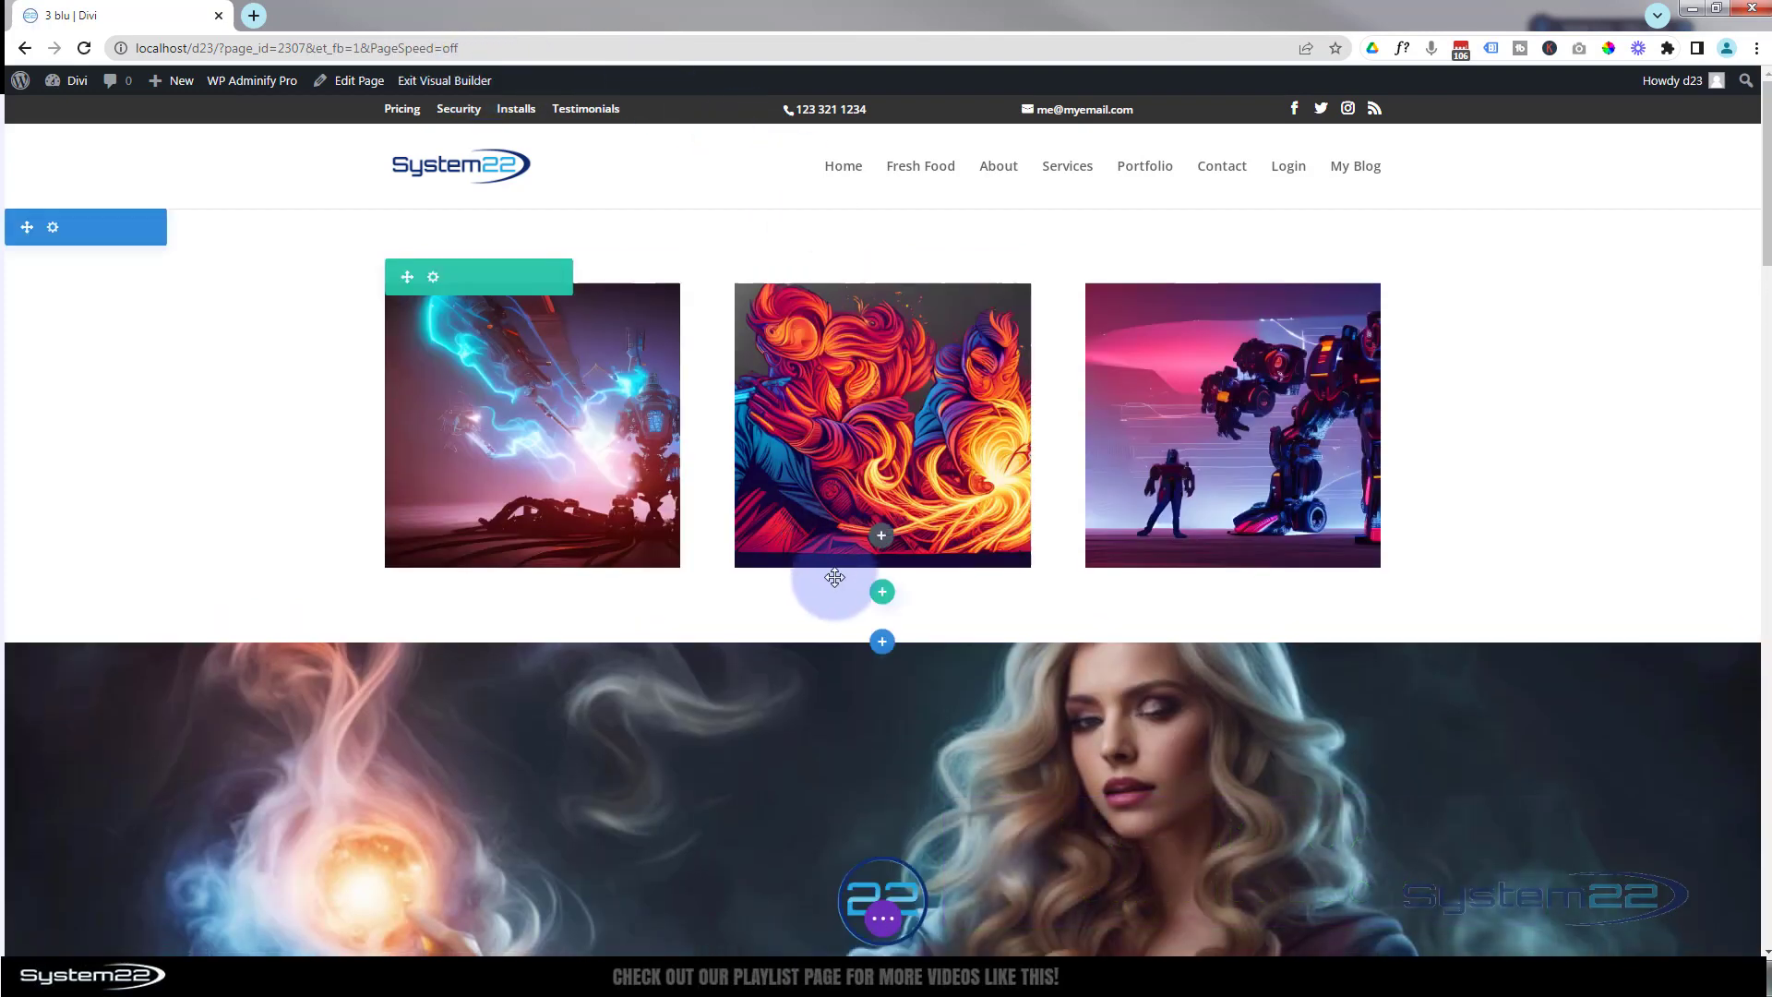
click(882, 595)
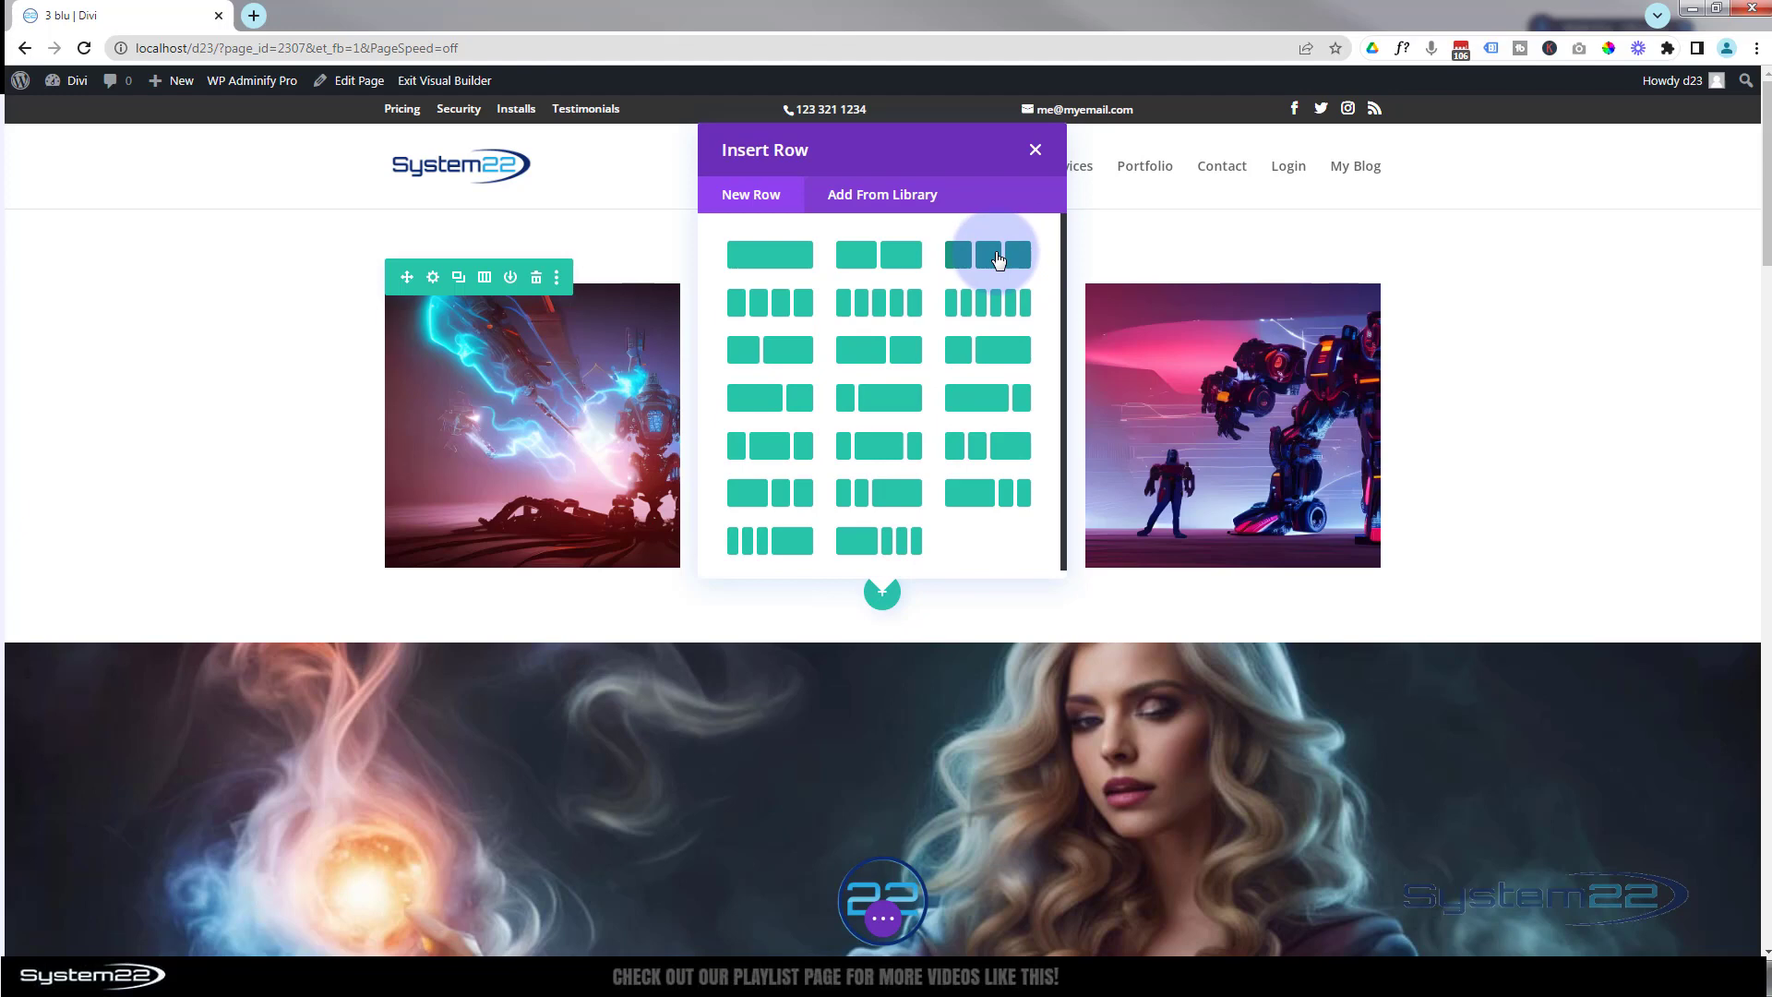
click(998, 259)
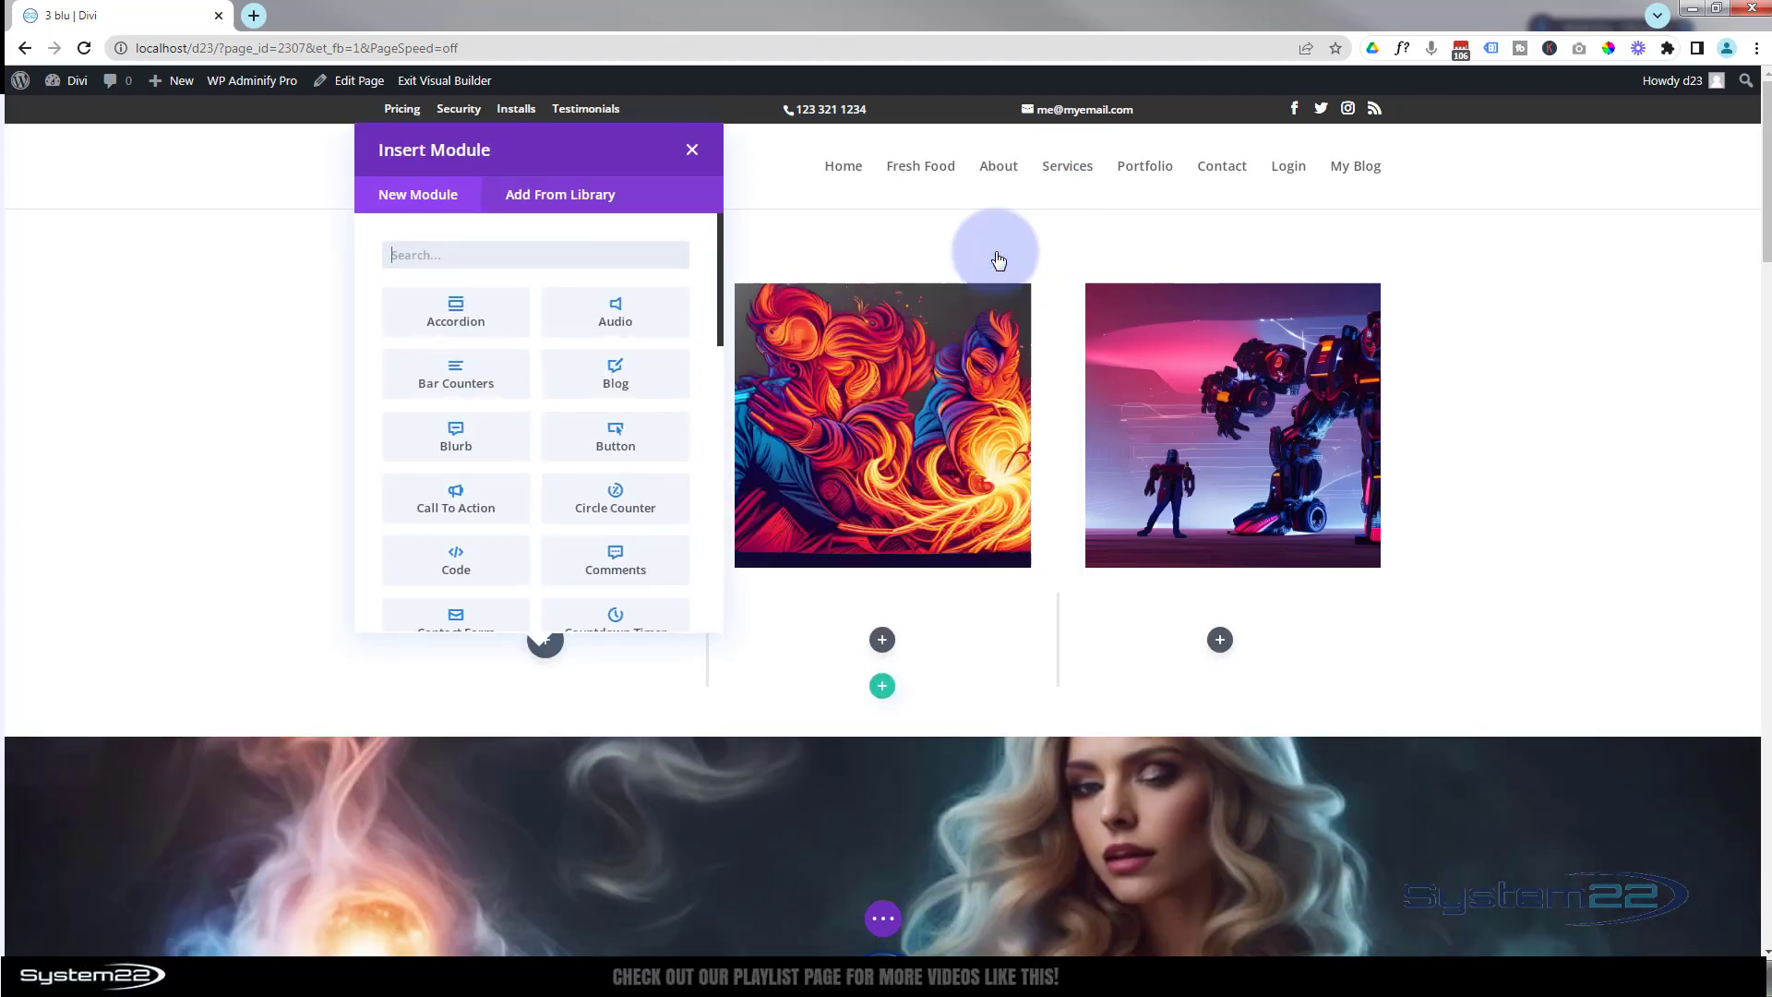
- Add a Call To Action module to the first column and move its settings panel toward the centre
click(477, 509)
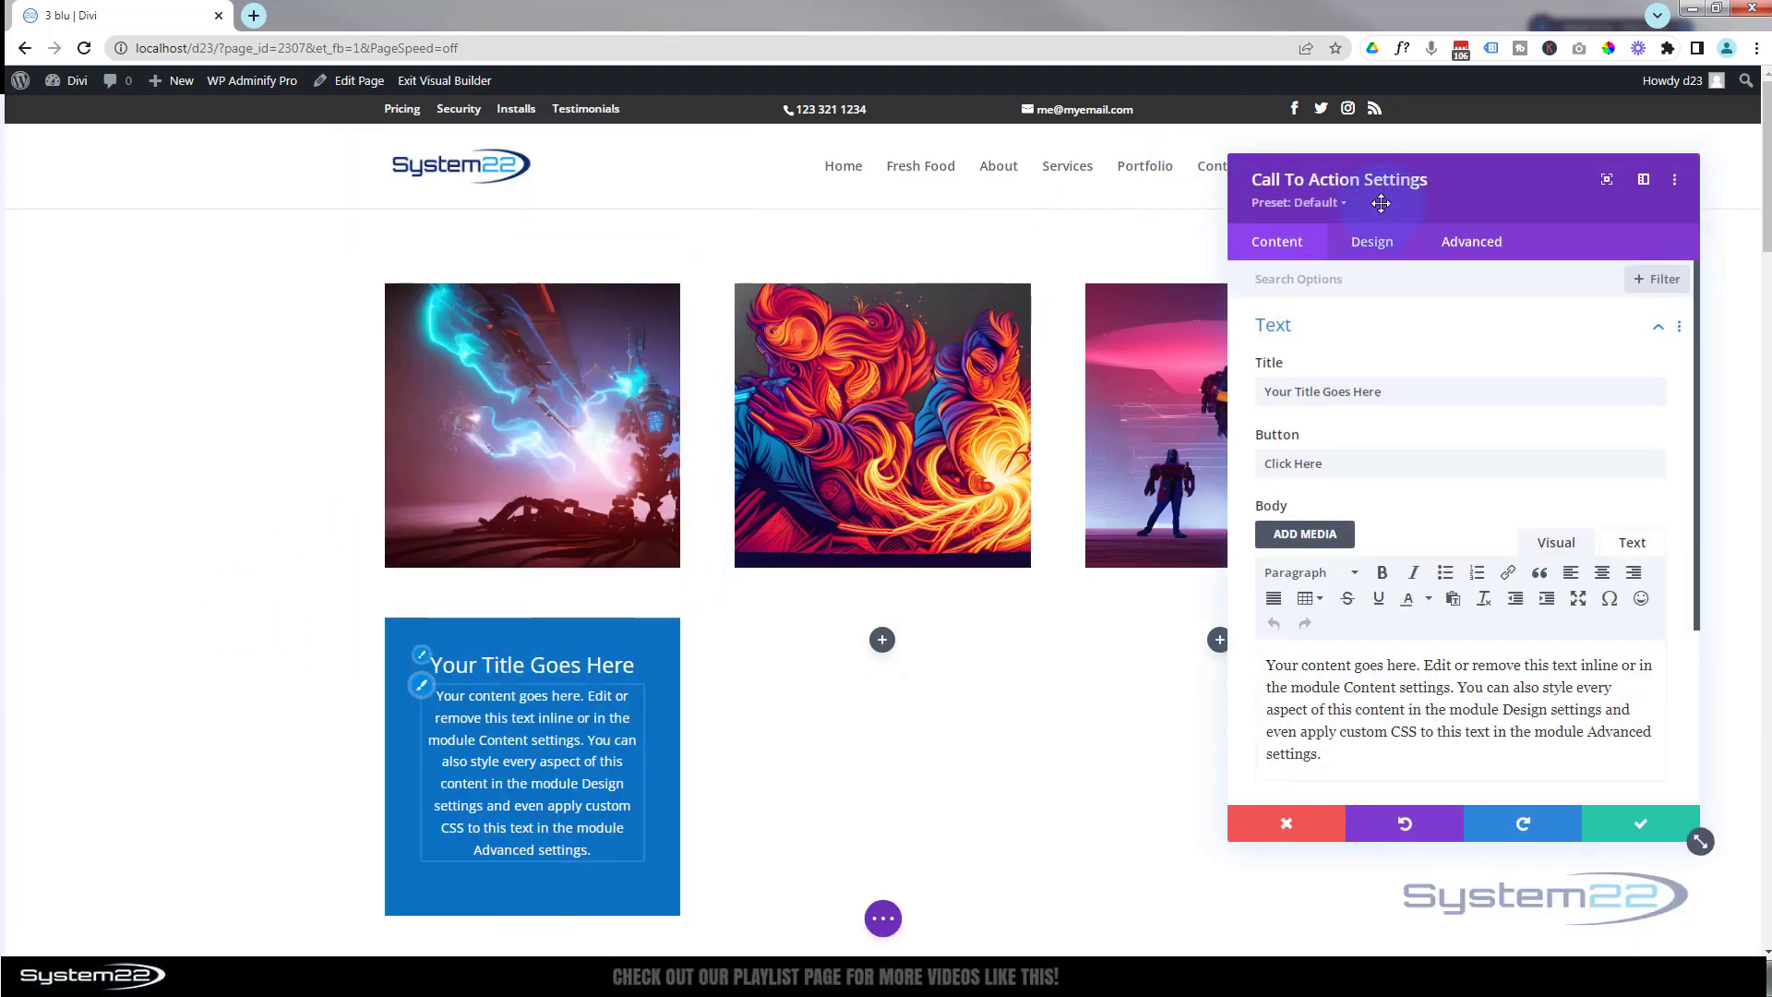
drag(1377, 193, 911, 334)
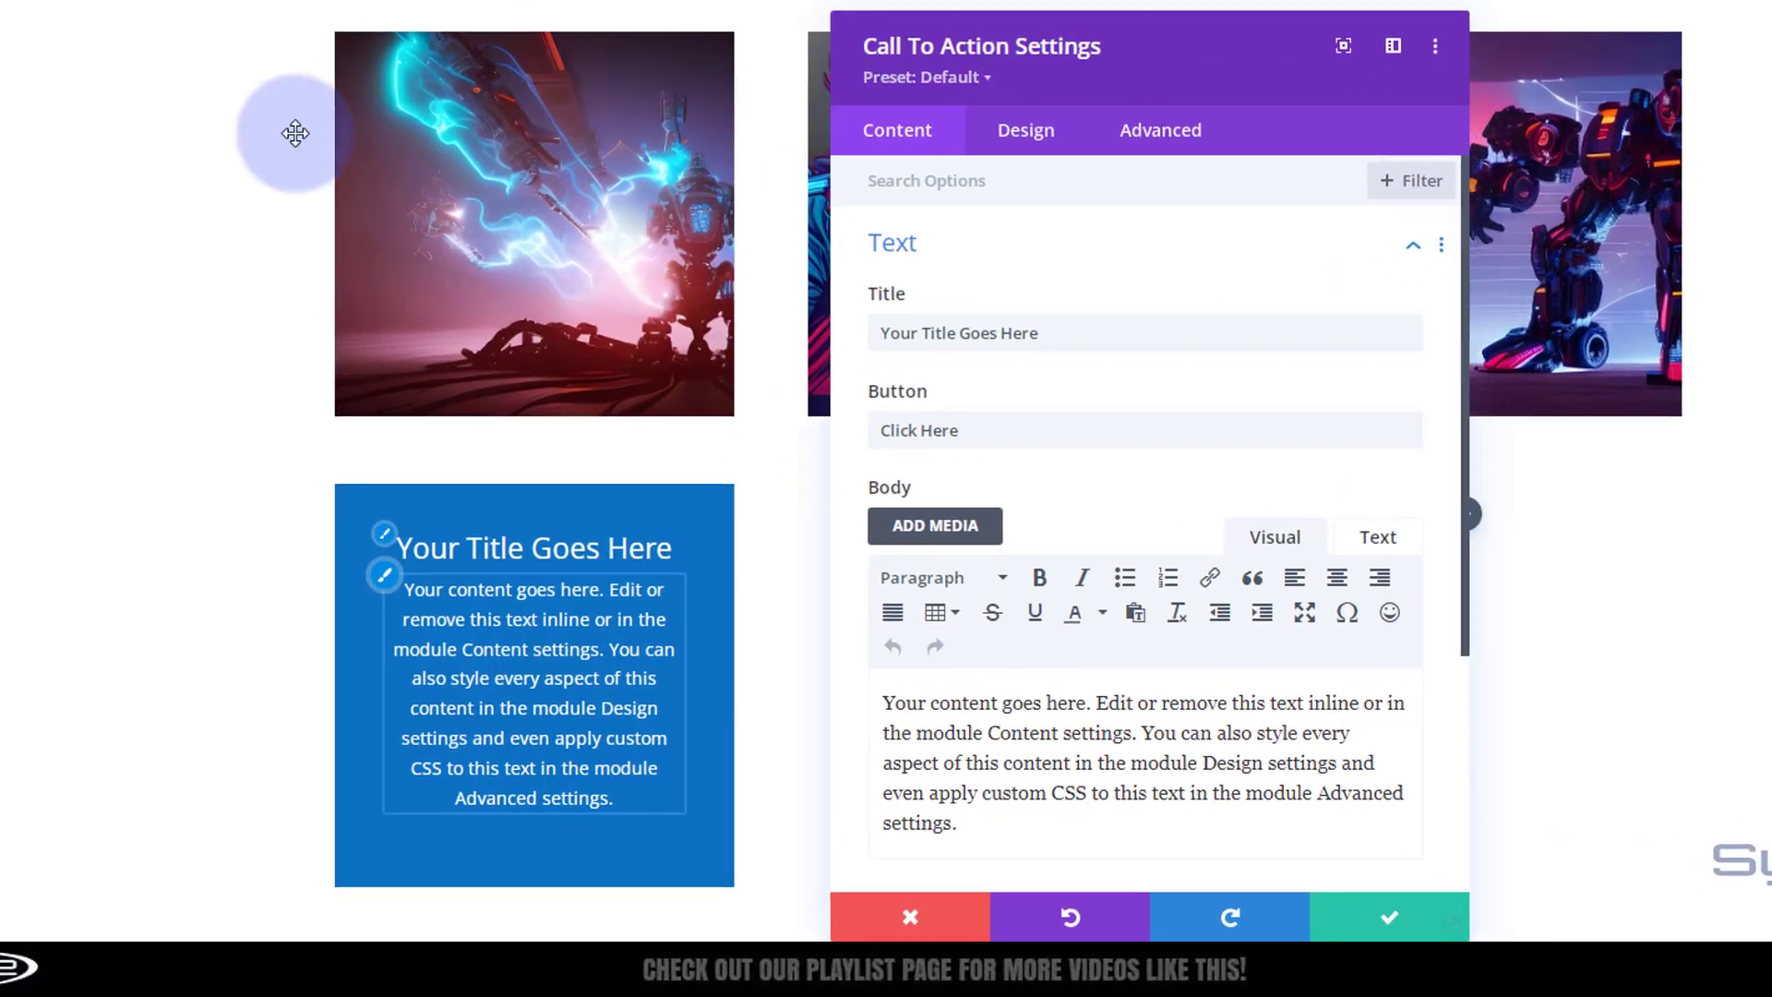
scroll(266, 340, down, 3)
scroll(191, 149, down, 3)
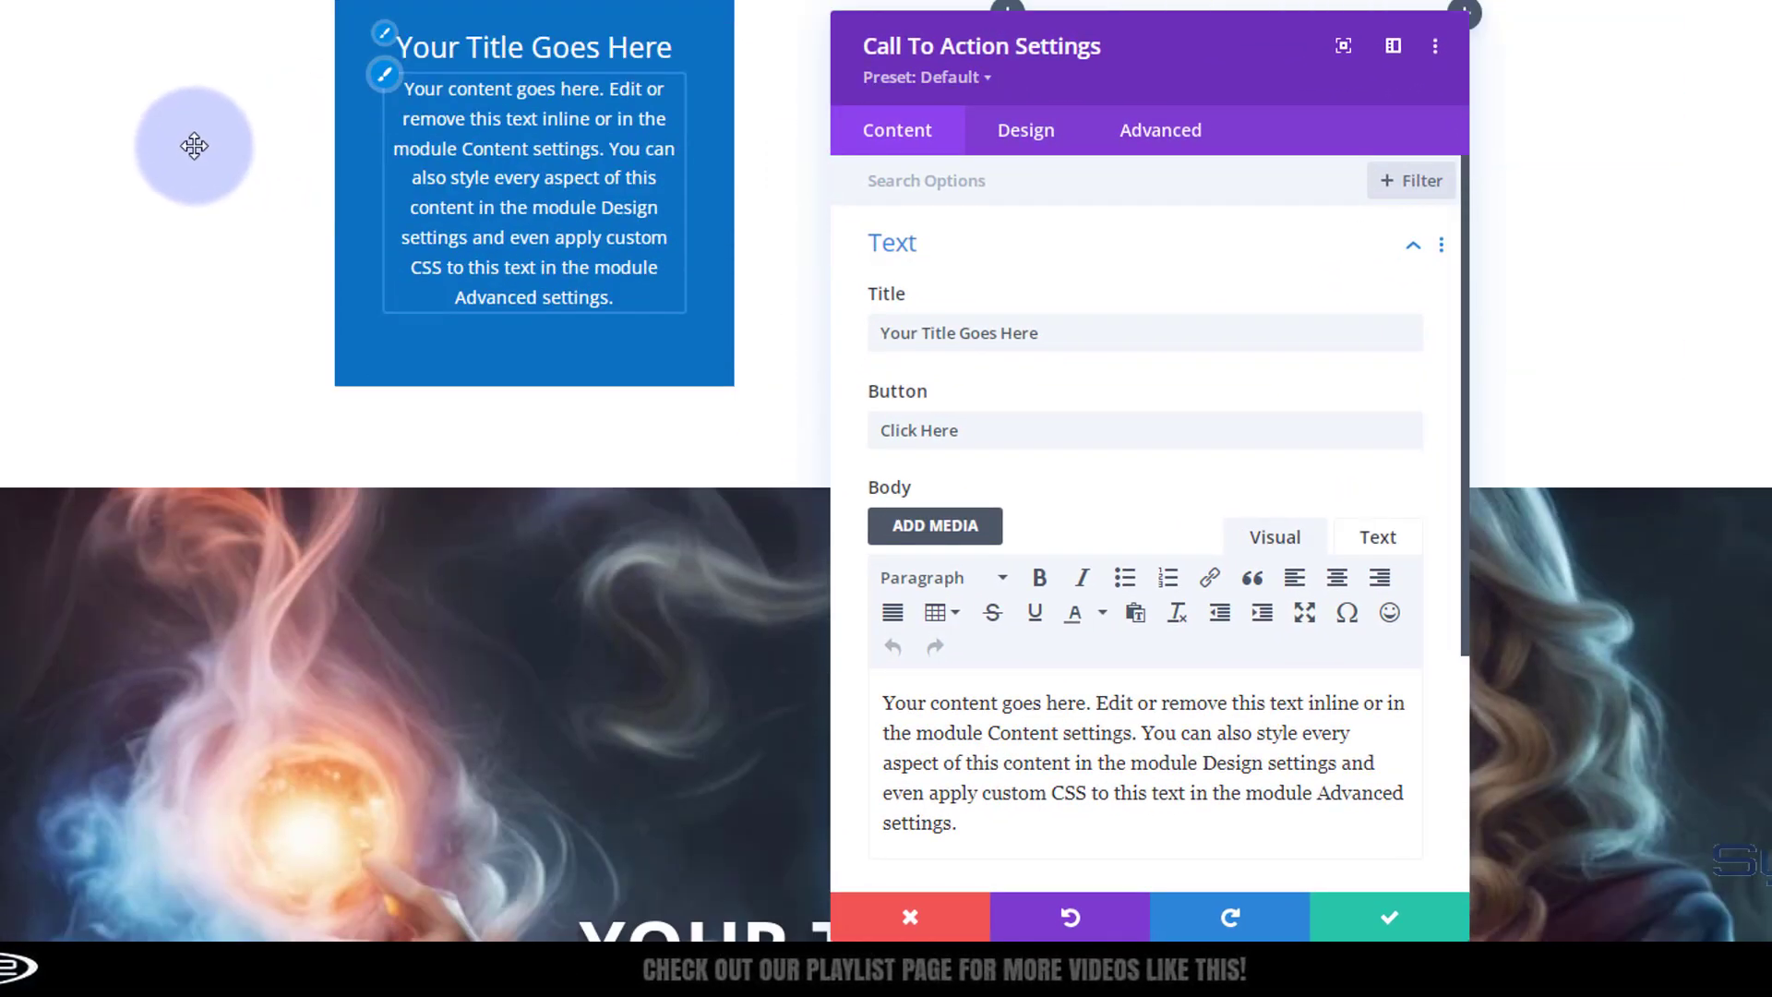
scroll(191, 149, up, 2)
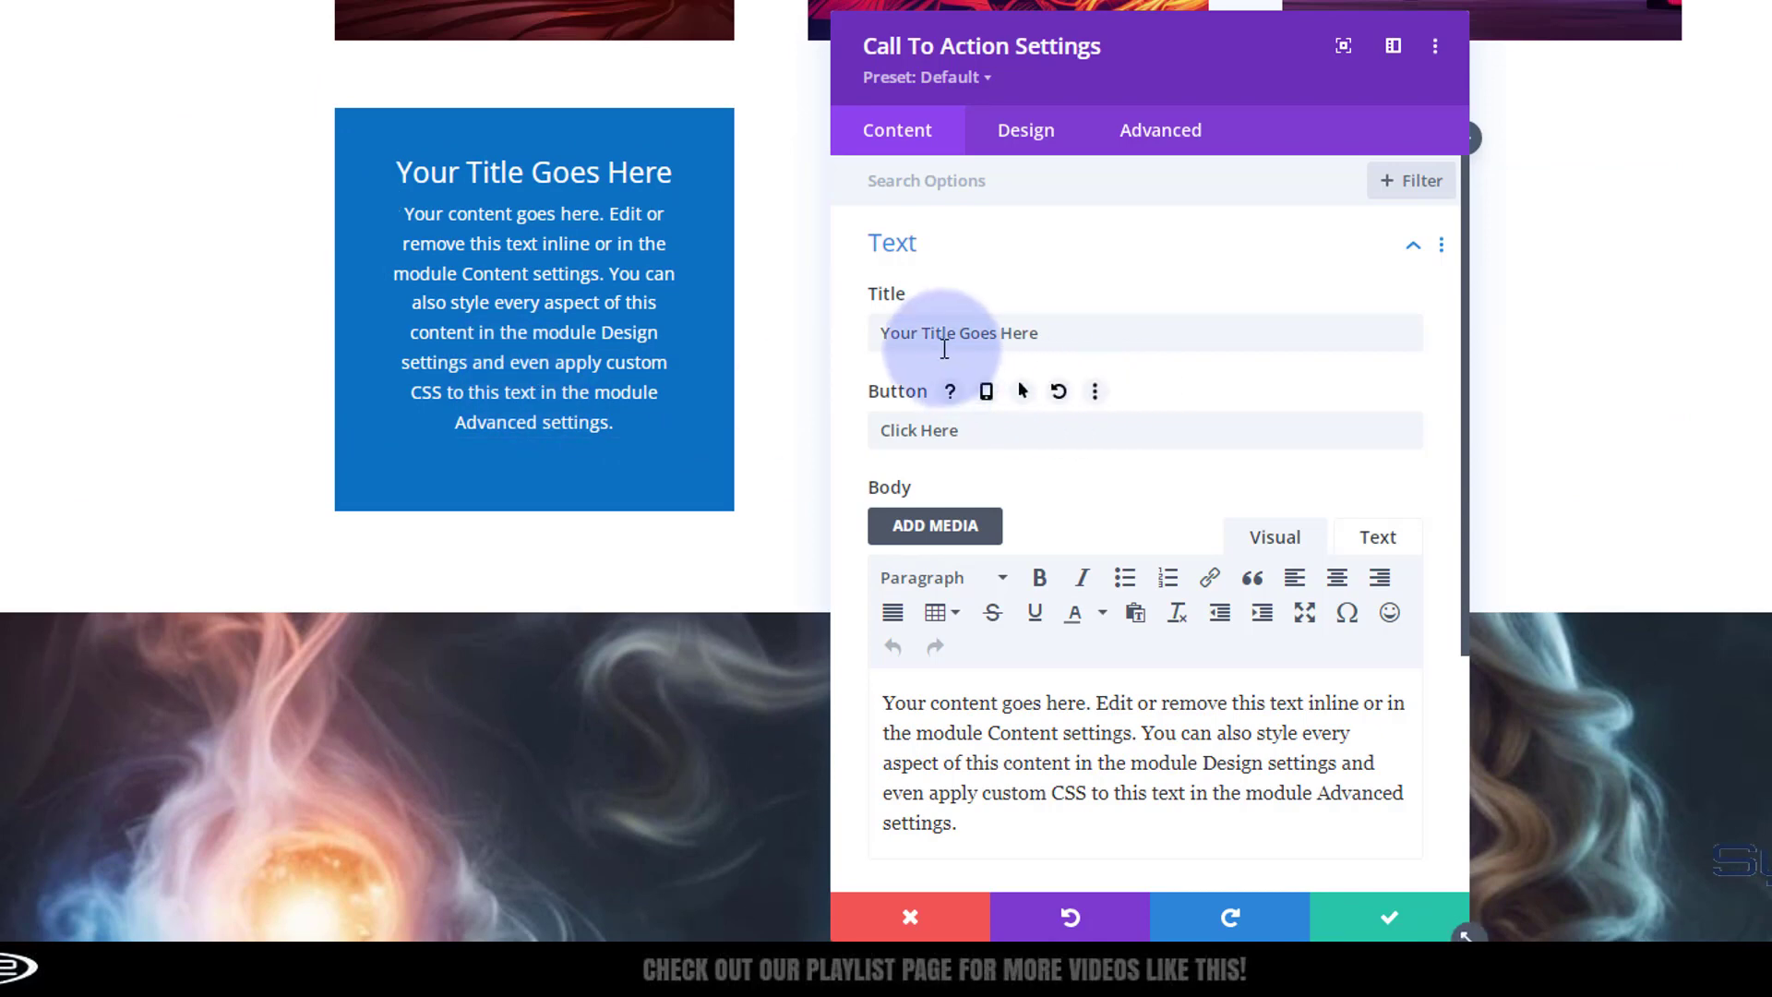
- Replace the title with 'Text 1' and select the end of the body text for removal
drag(881, 333, 1074, 333)
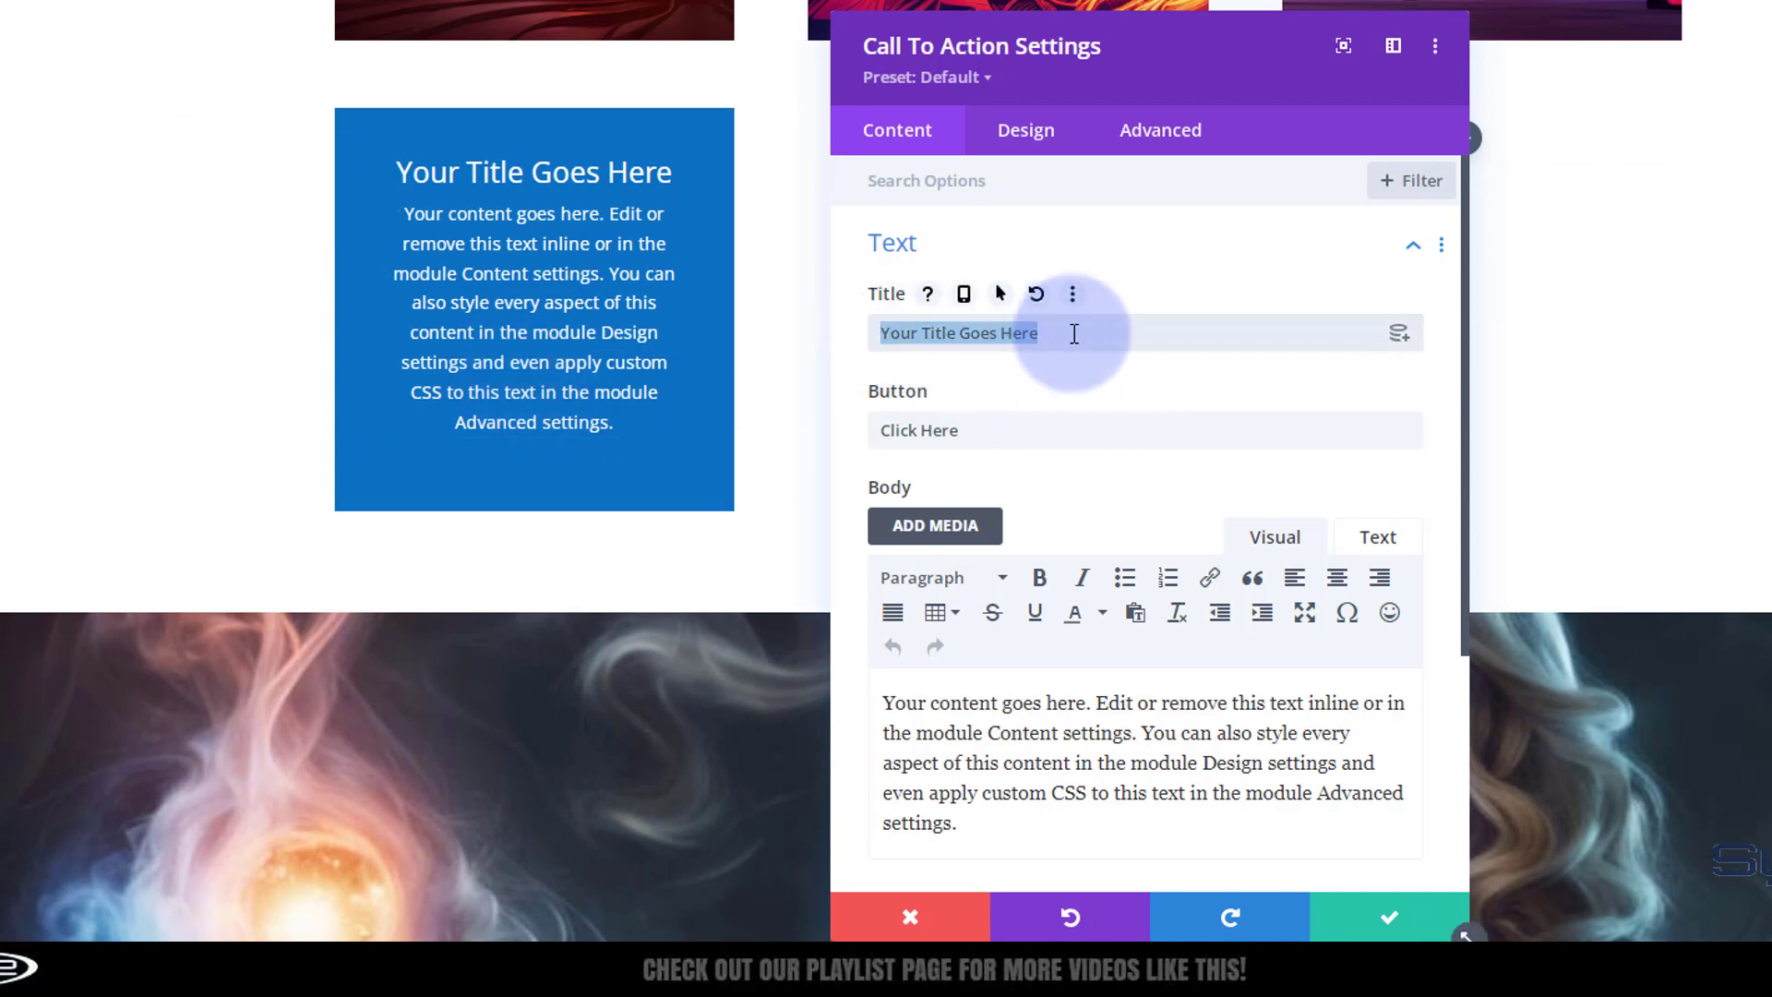
text(Text 1)
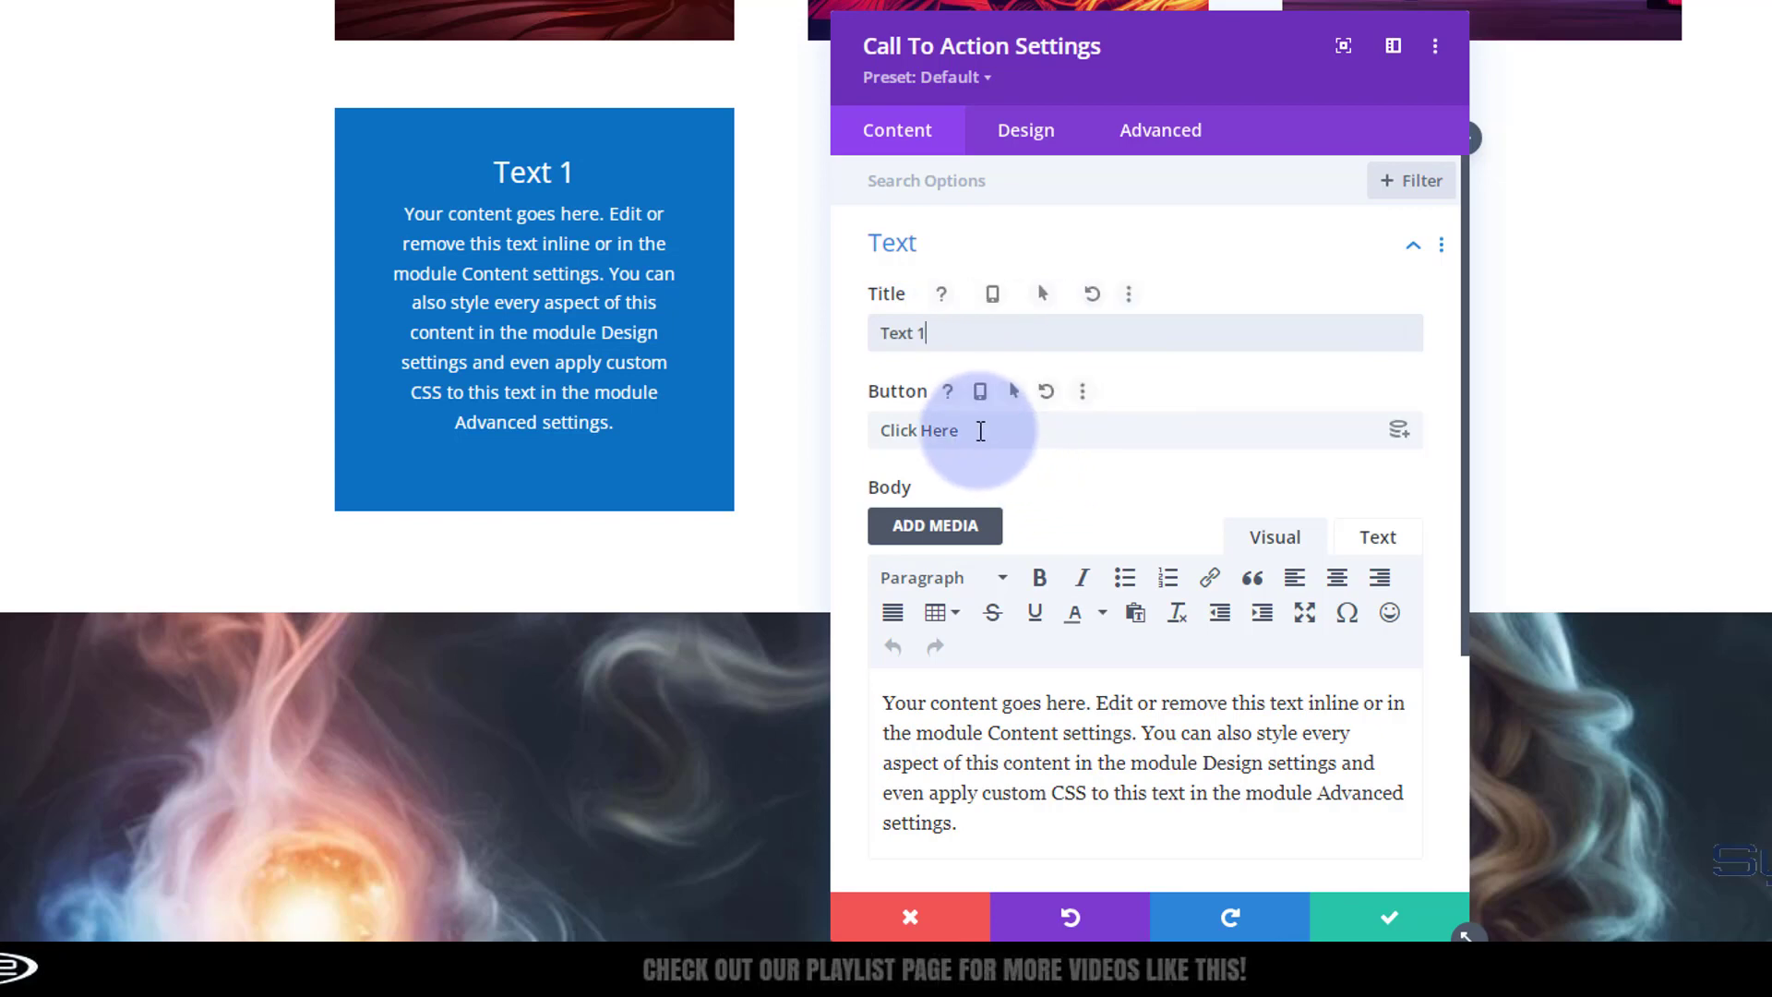
drag(981, 432, 874, 429)
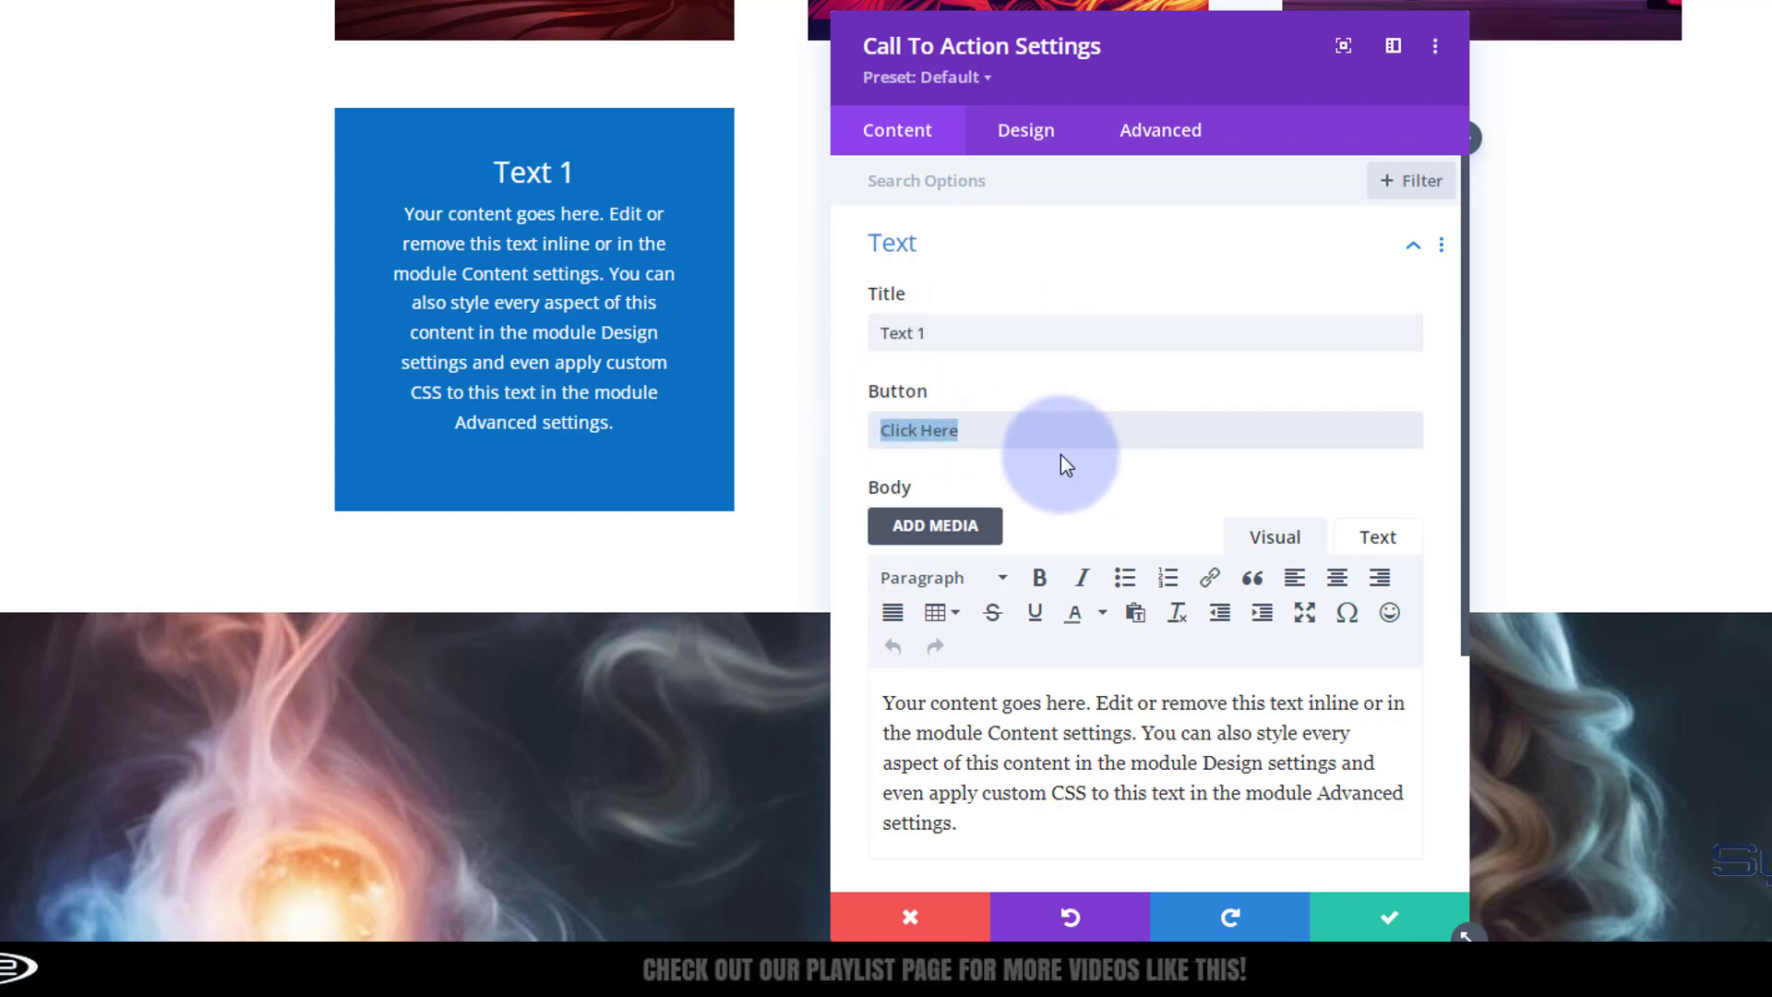
scroll(1060, 454, down, 3)
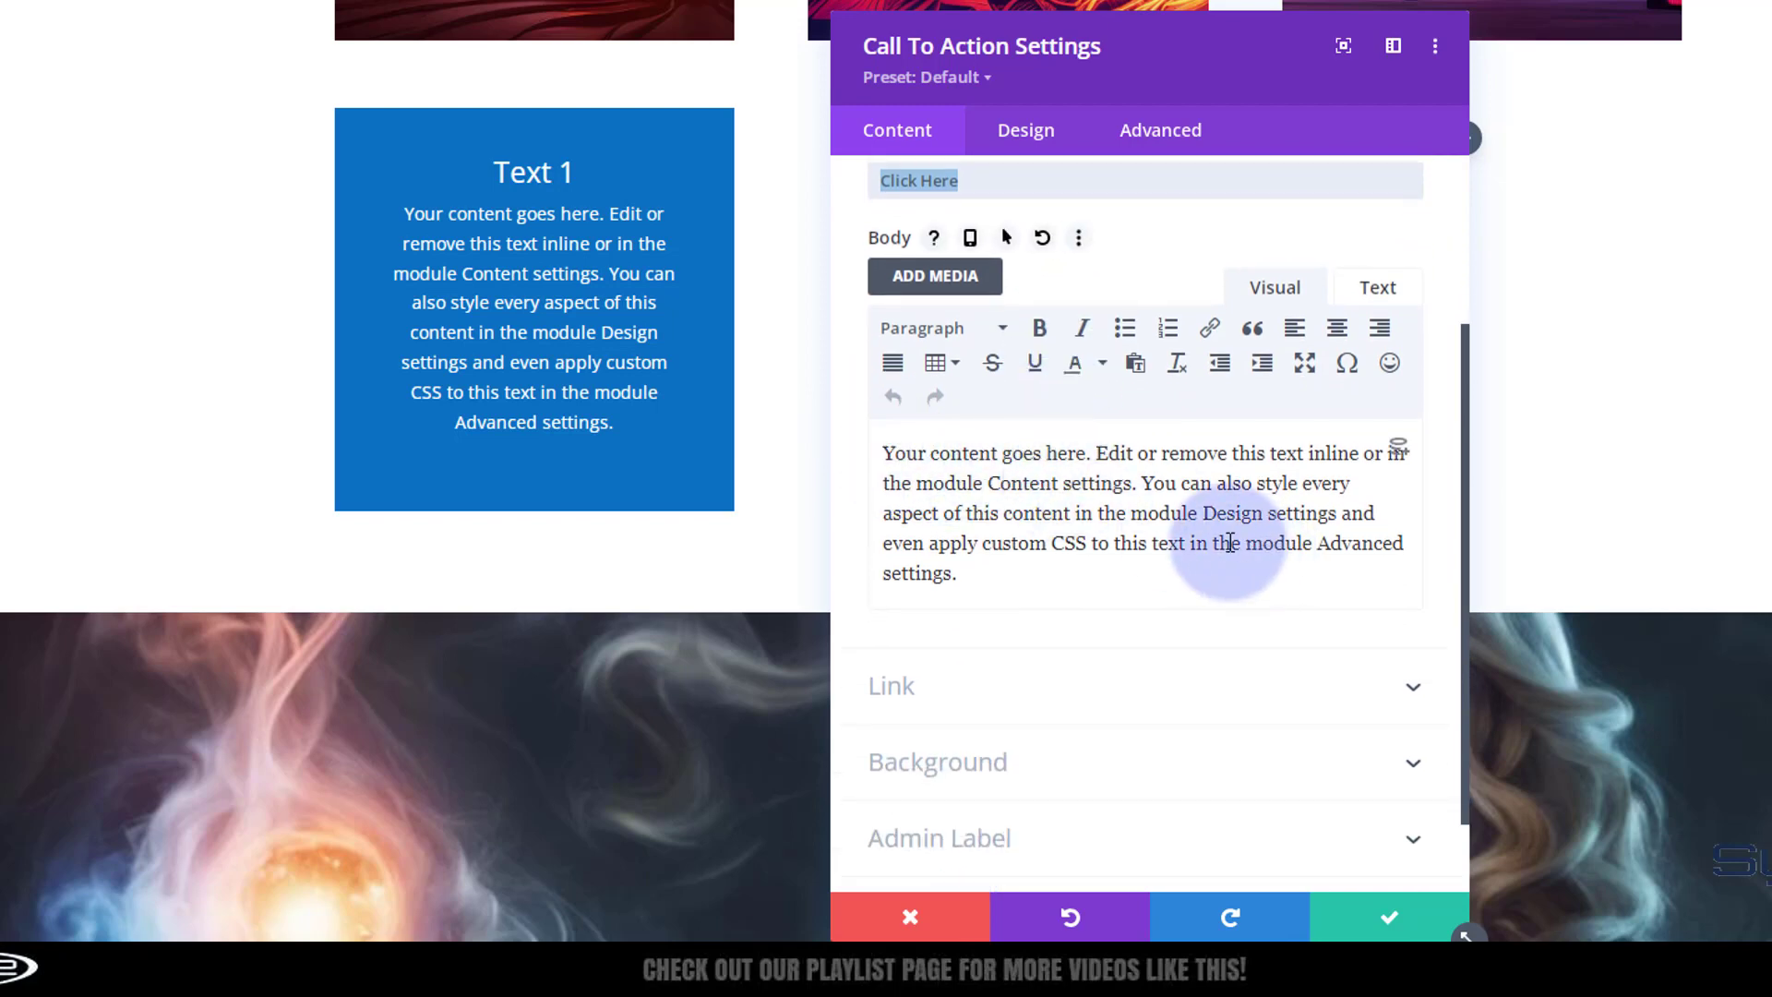
drag(1201, 513, 1276, 594)
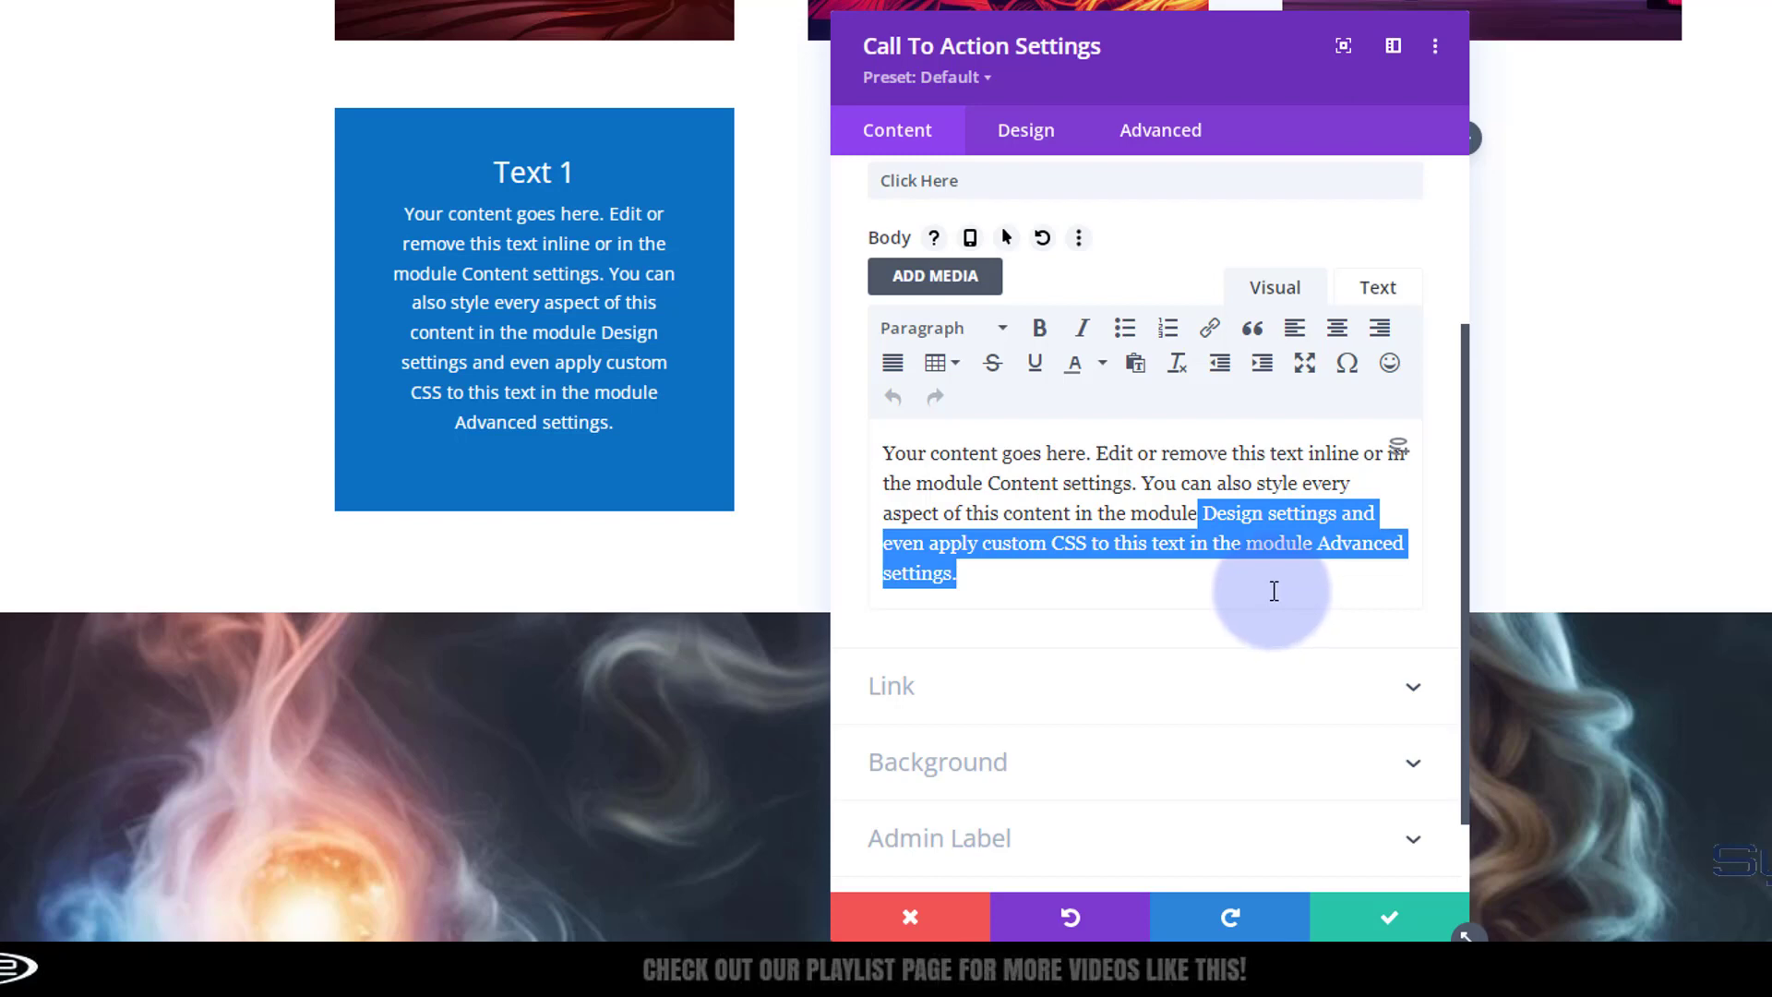
- End the body at 'in the module.', set button link '#', keep same-window link targets
text(.)
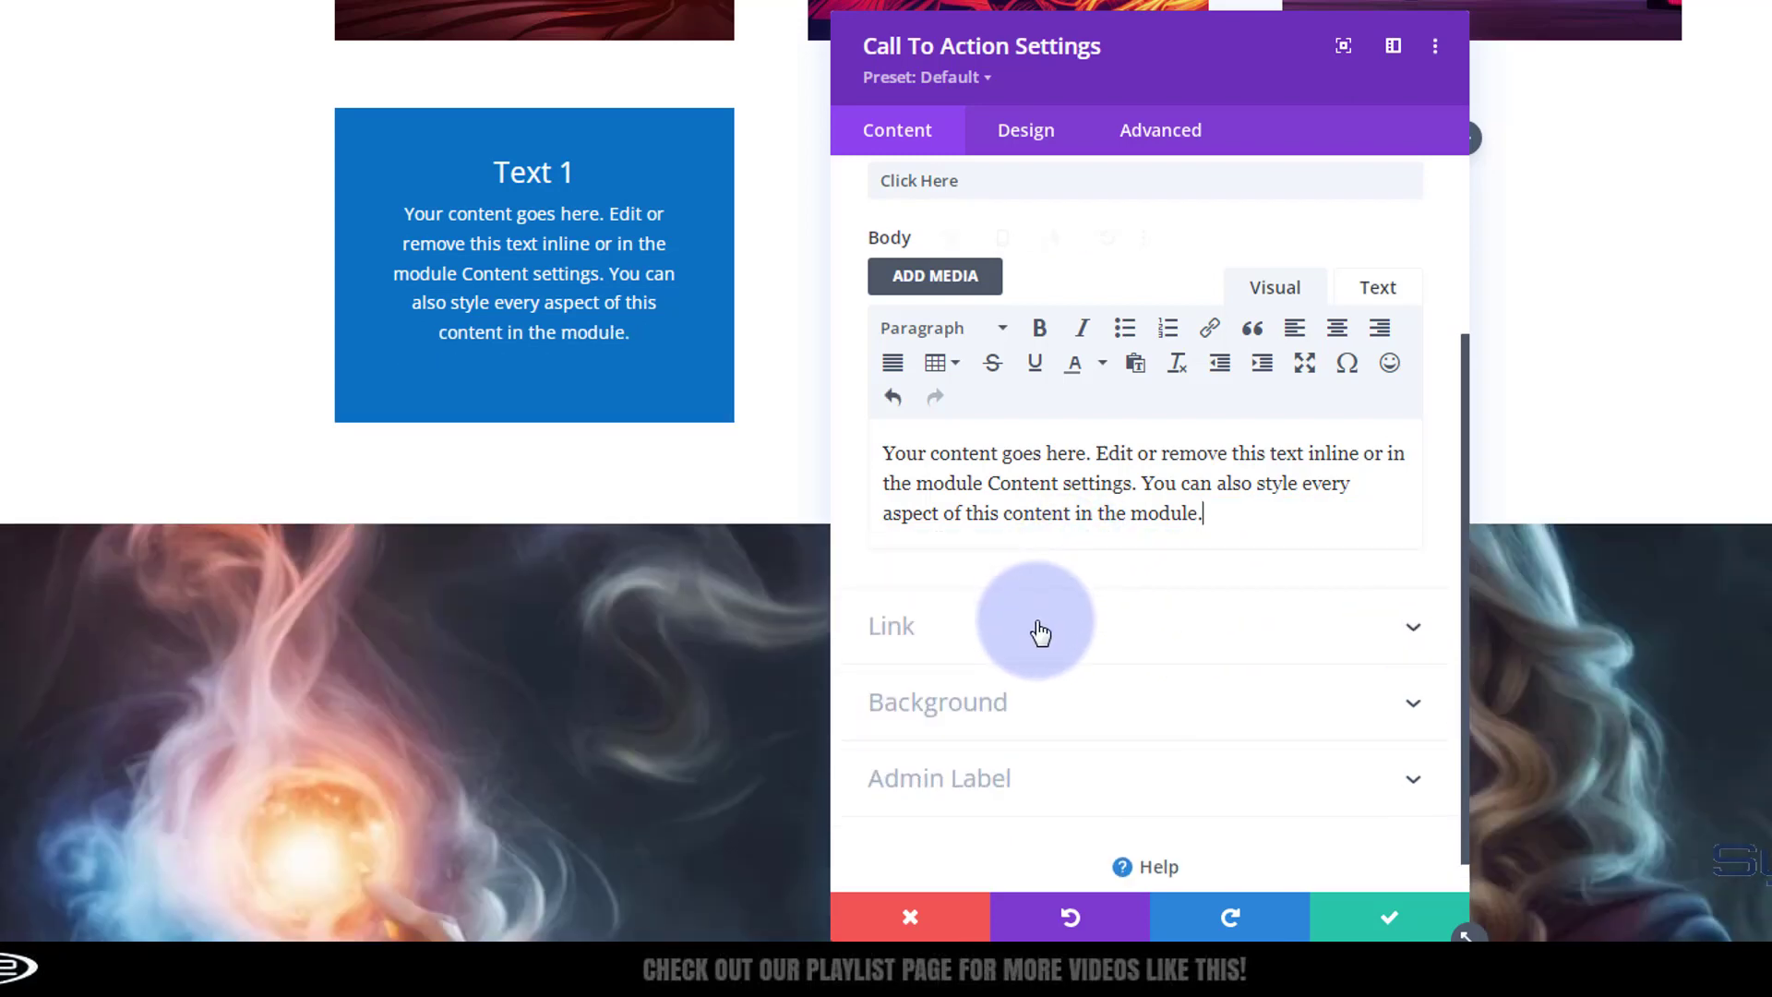
click(1040, 624)
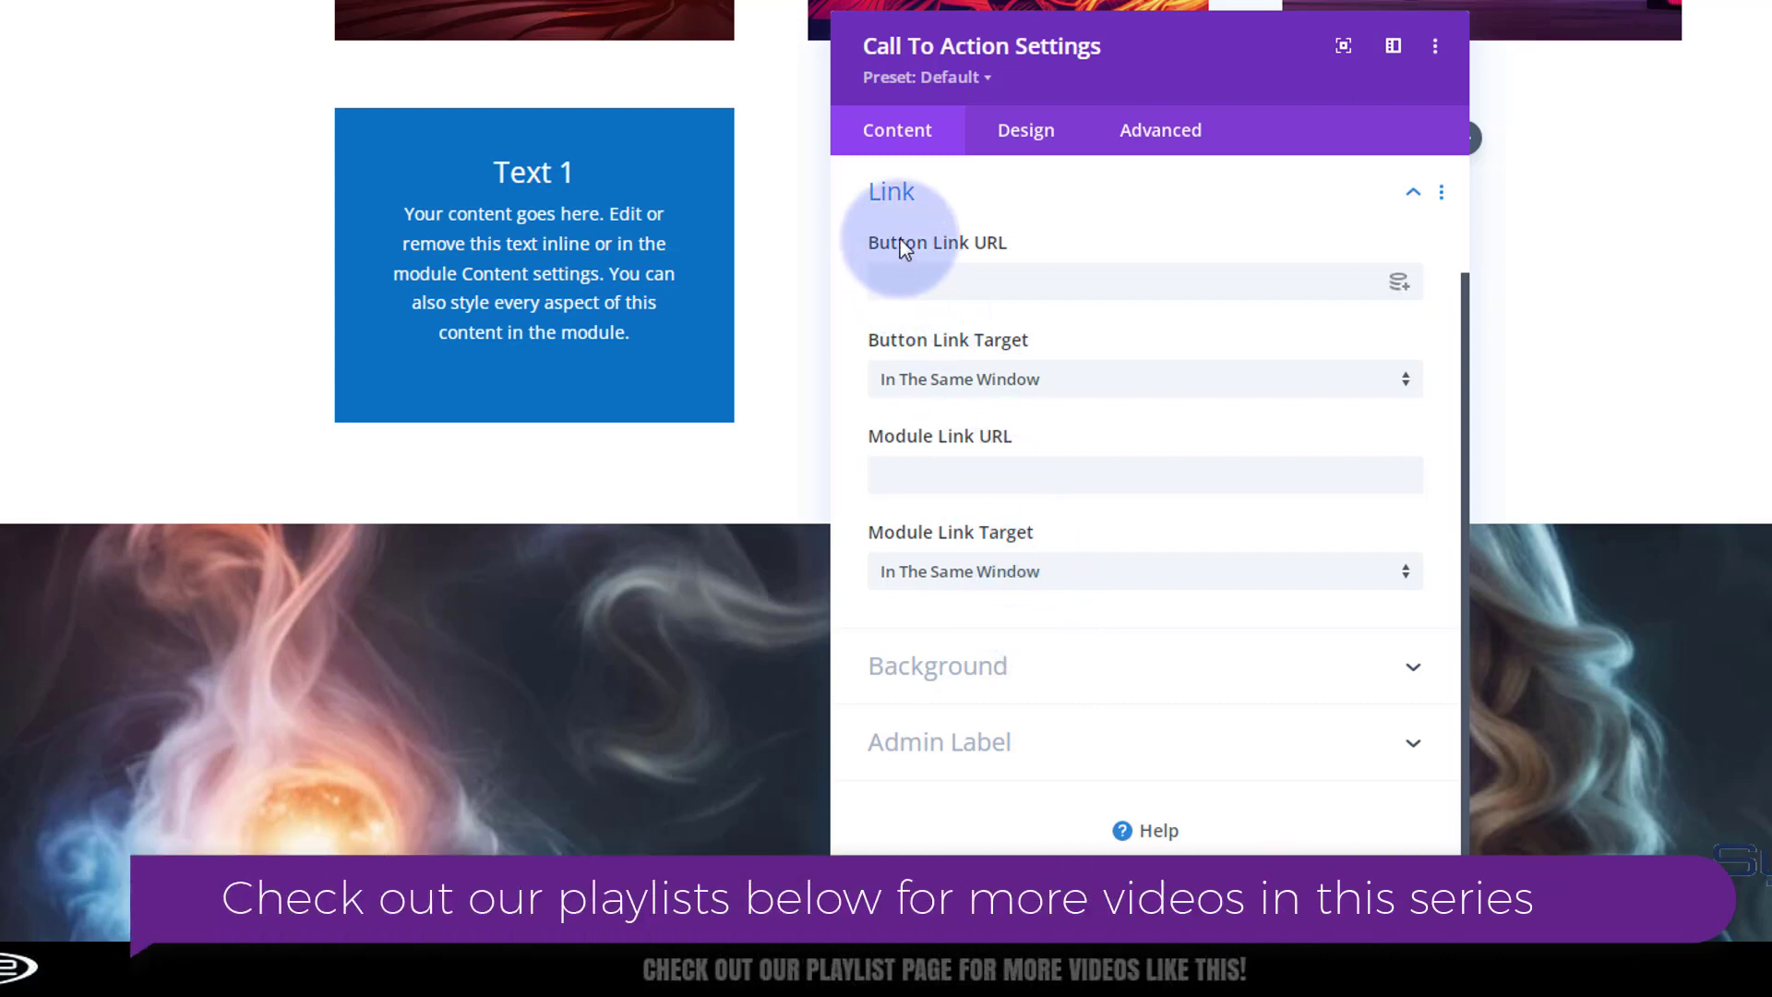
click(900, 283)
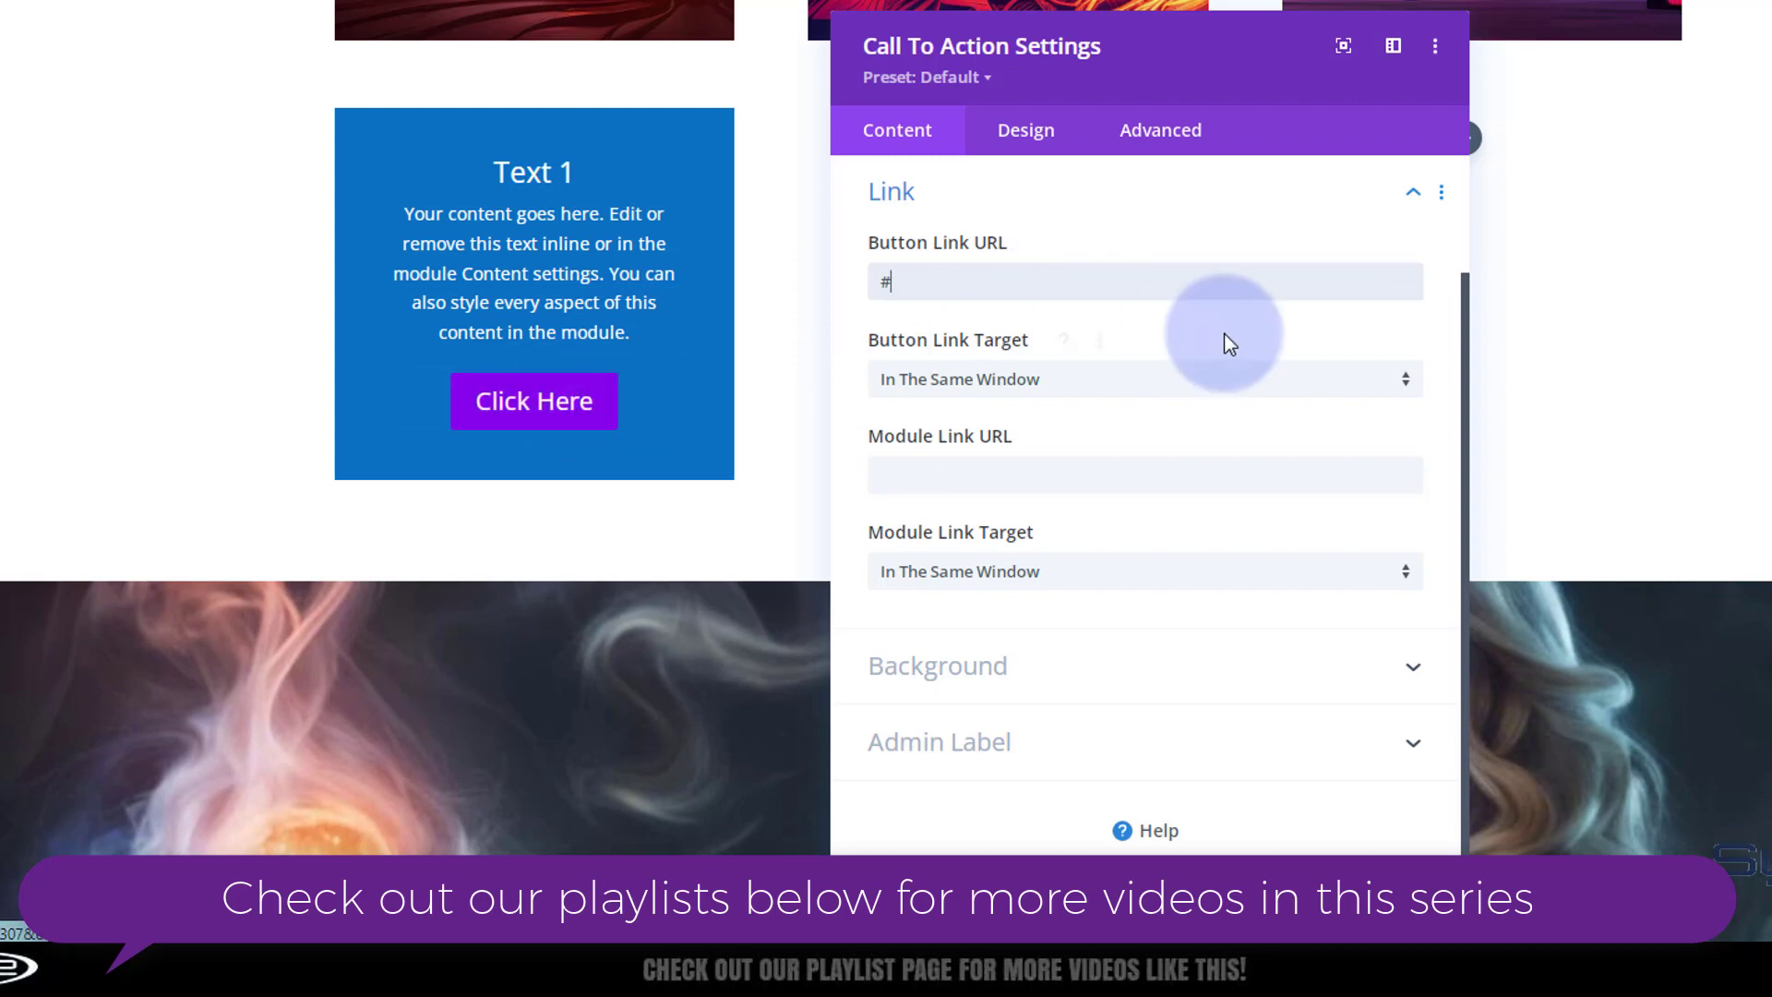
click(896, 468)
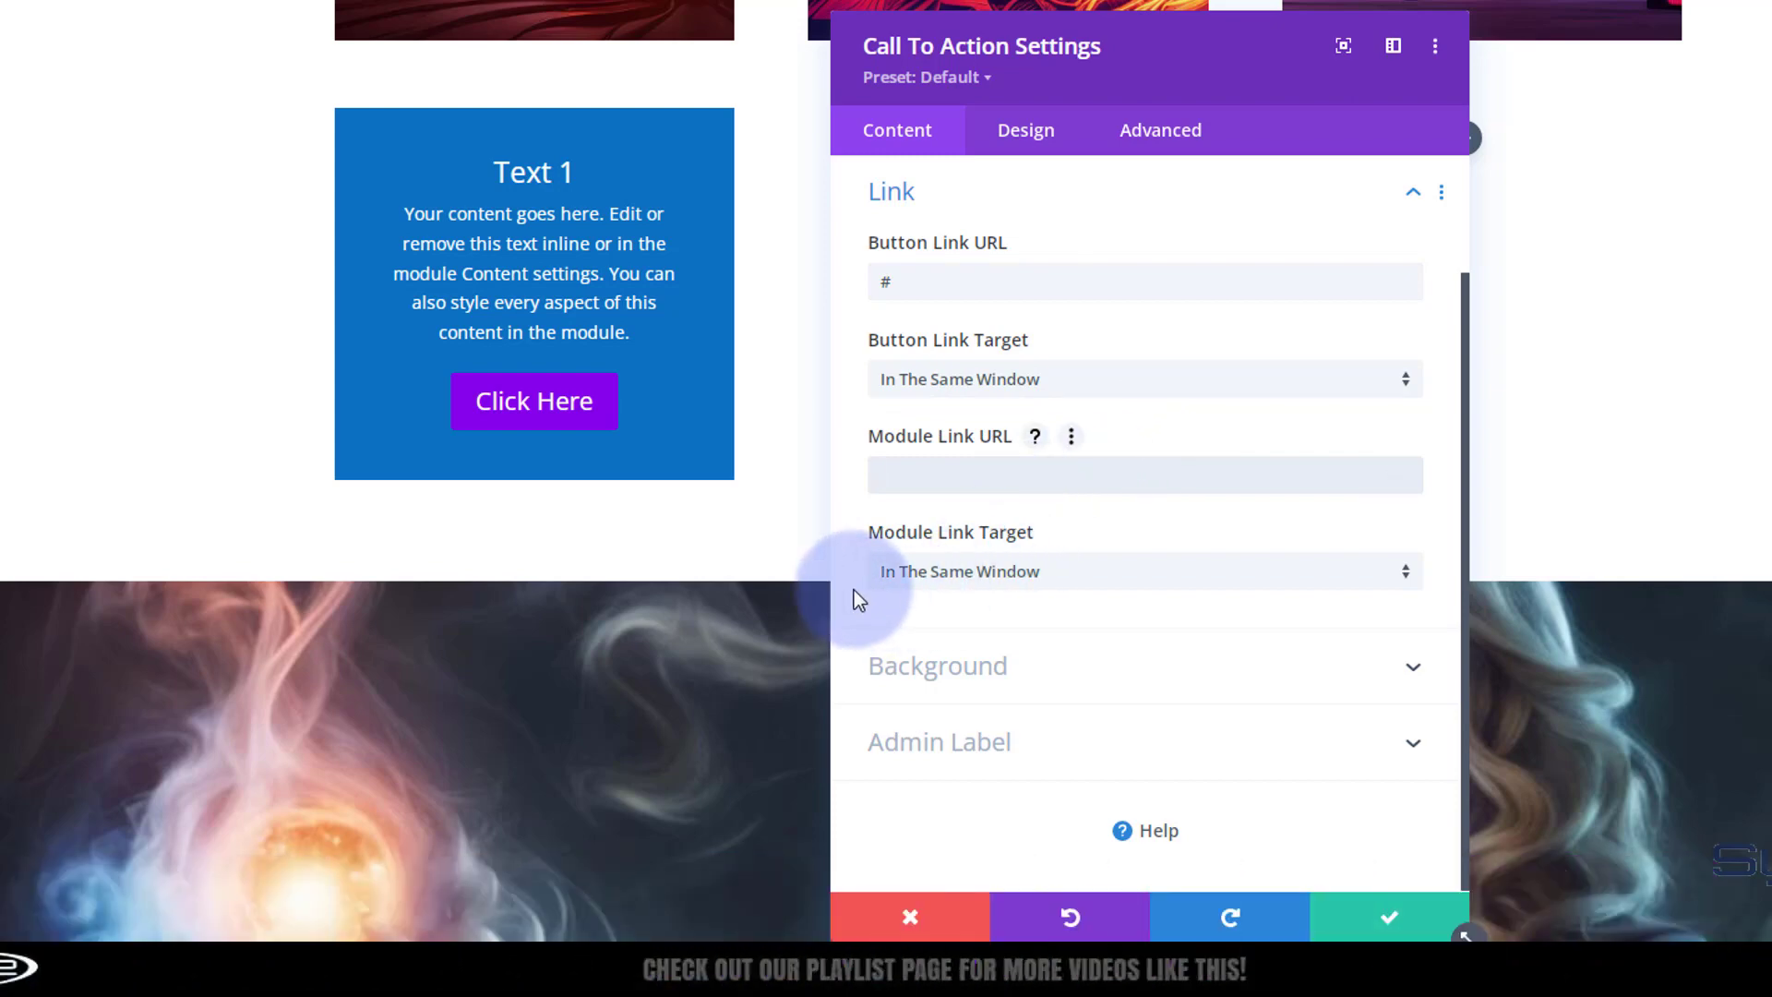
click(1090, 581)
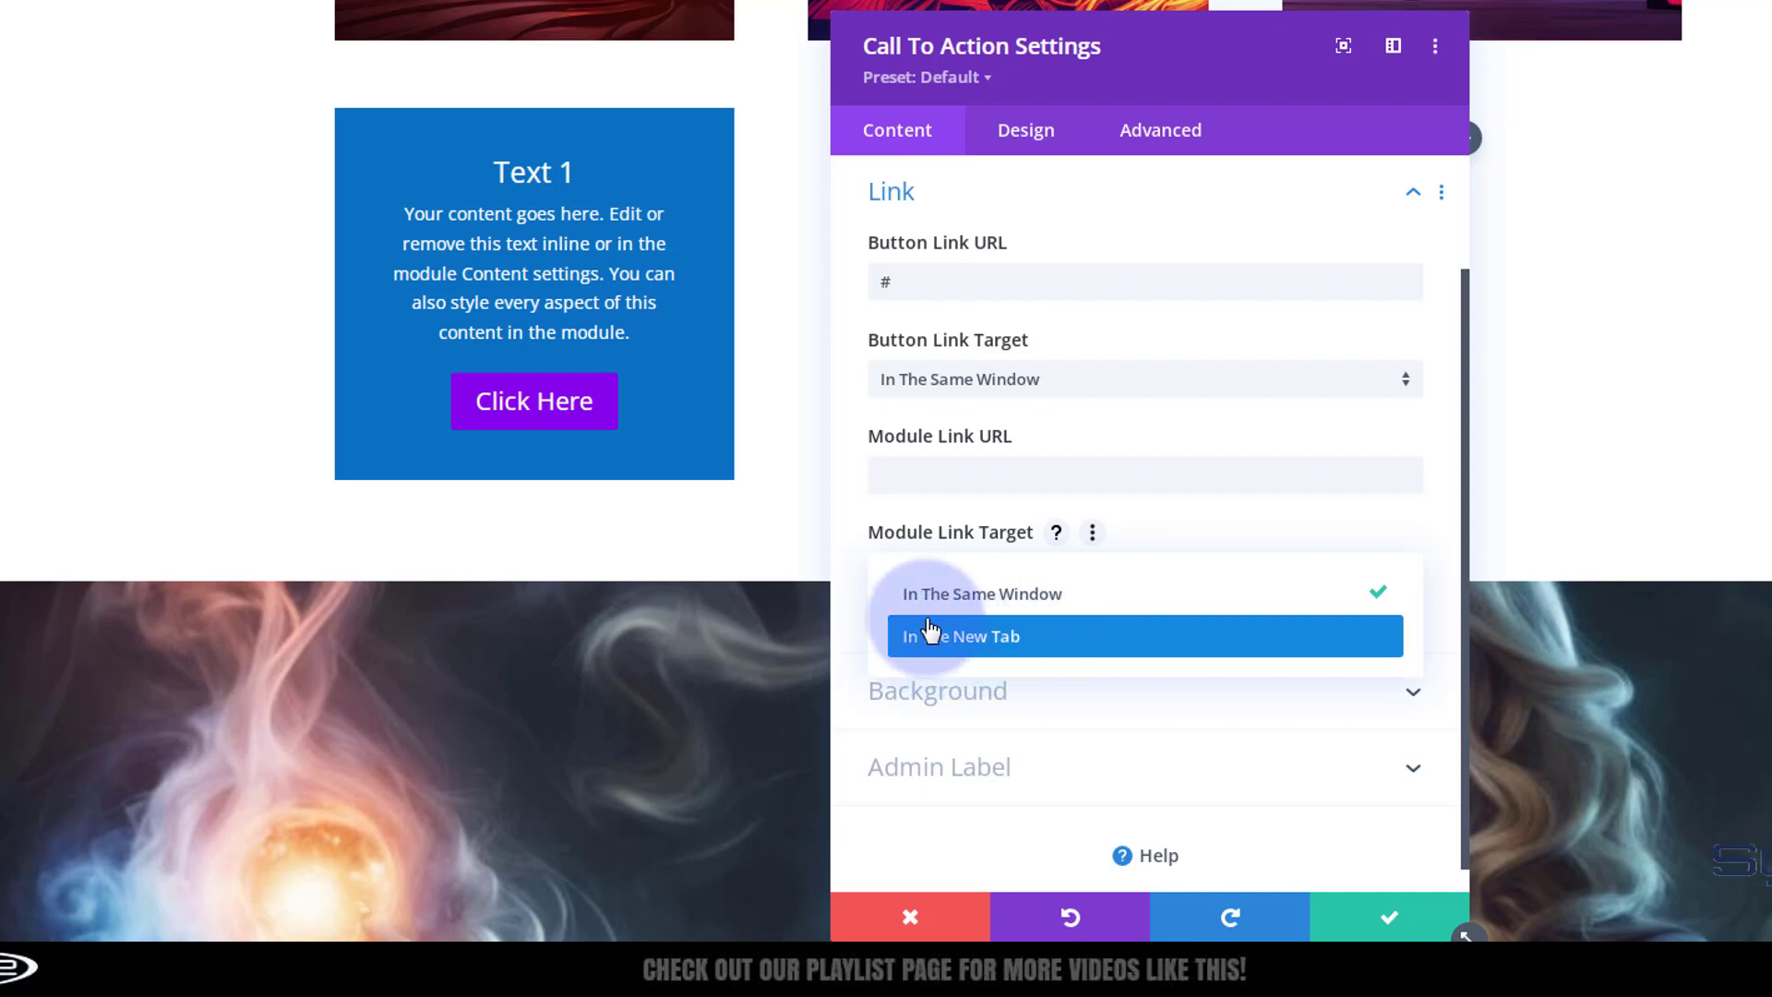
click(851, 560)
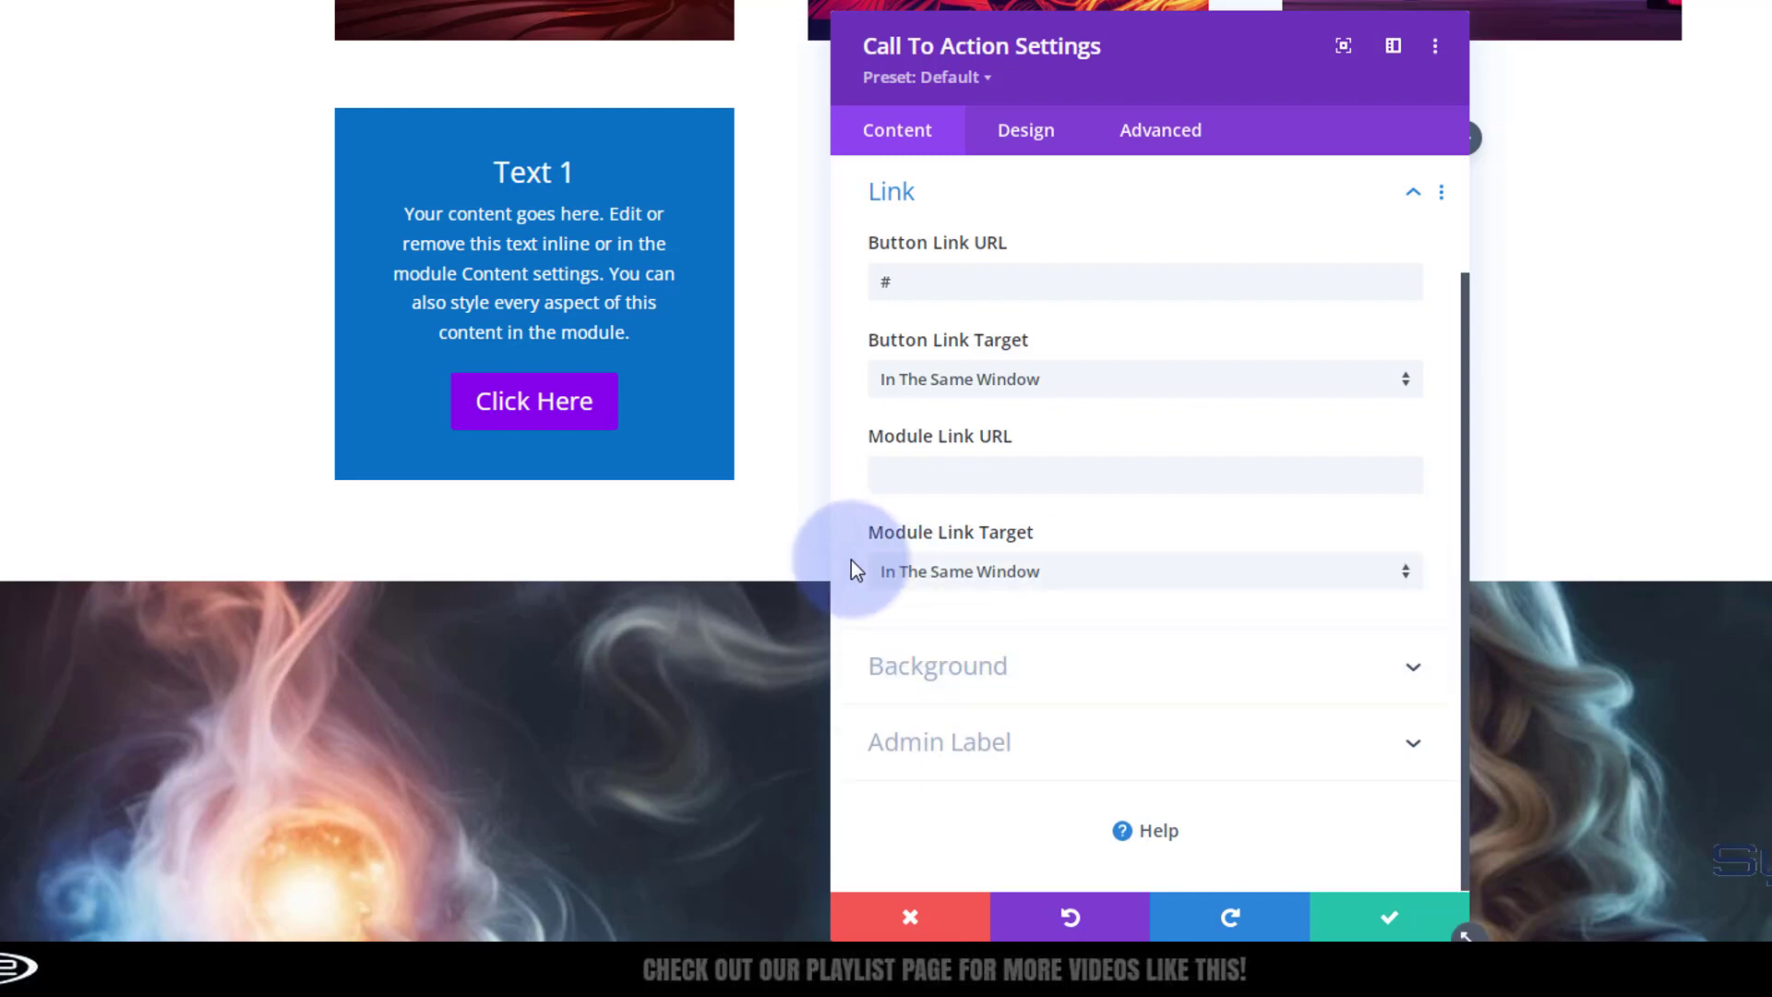
- Give the Call To Action a semi-transparent blue background, rgba(12,113,195,0.68), and save it
click(1101, 679)
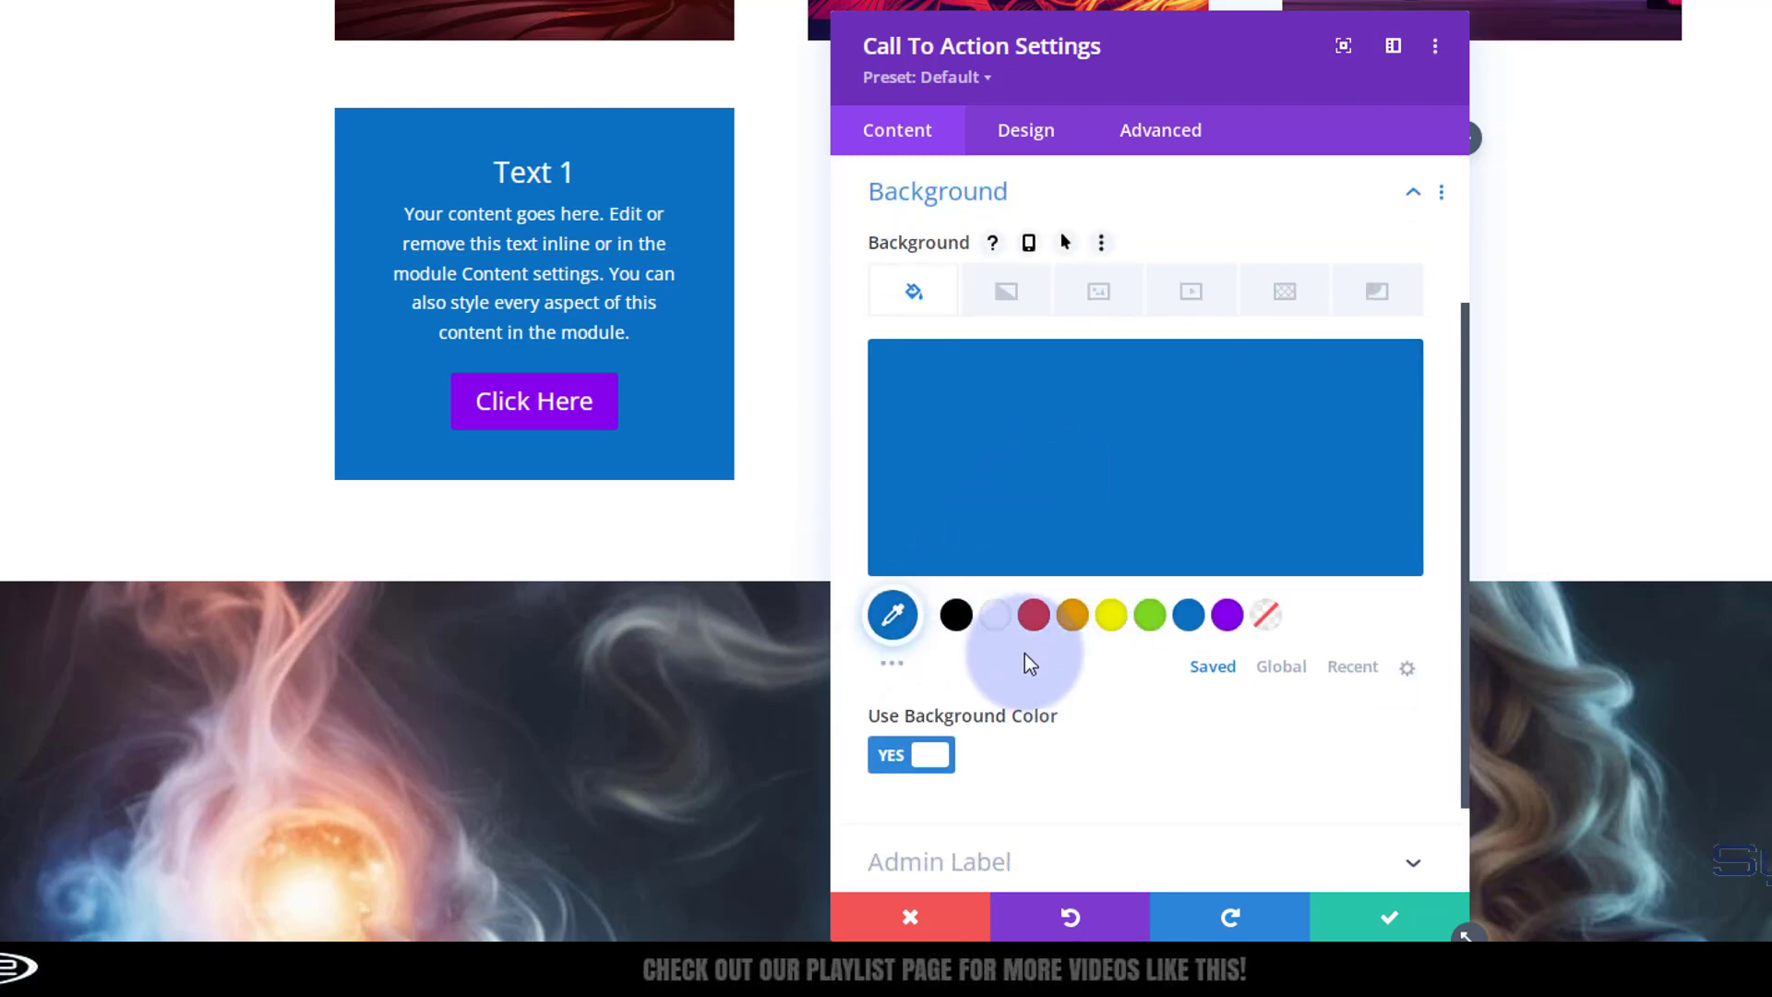
mouse_move(1090, 449)
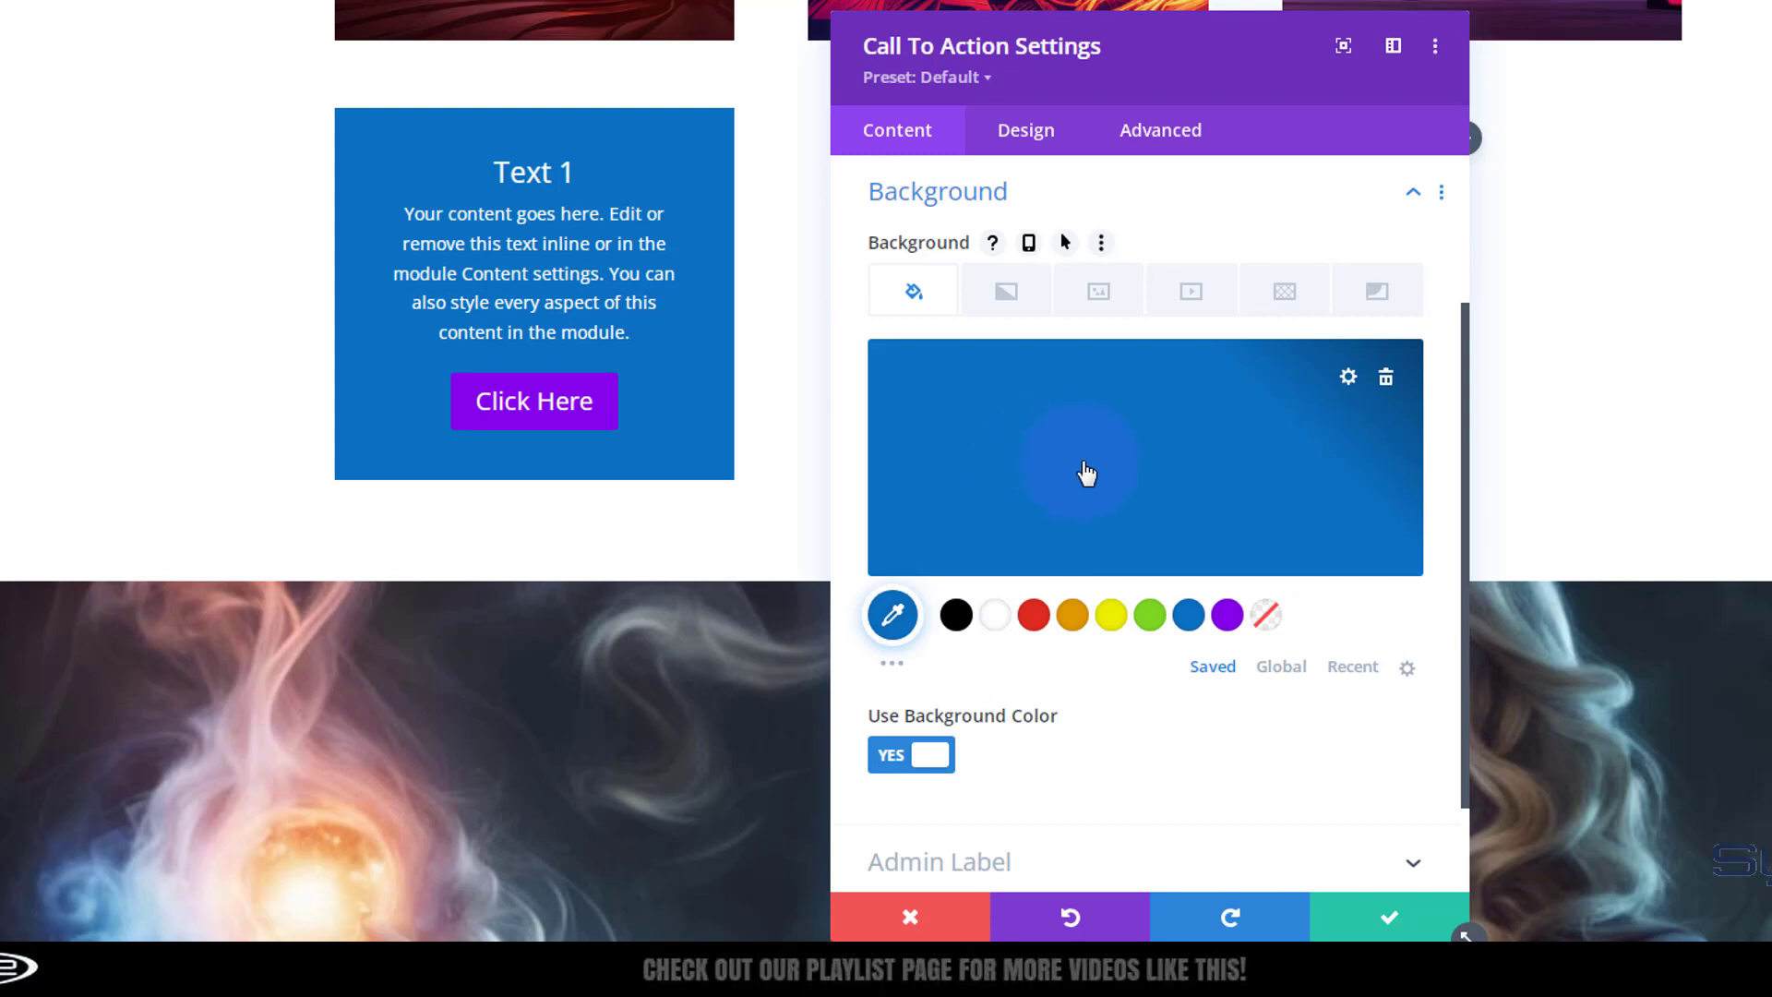
click(1086, 472)
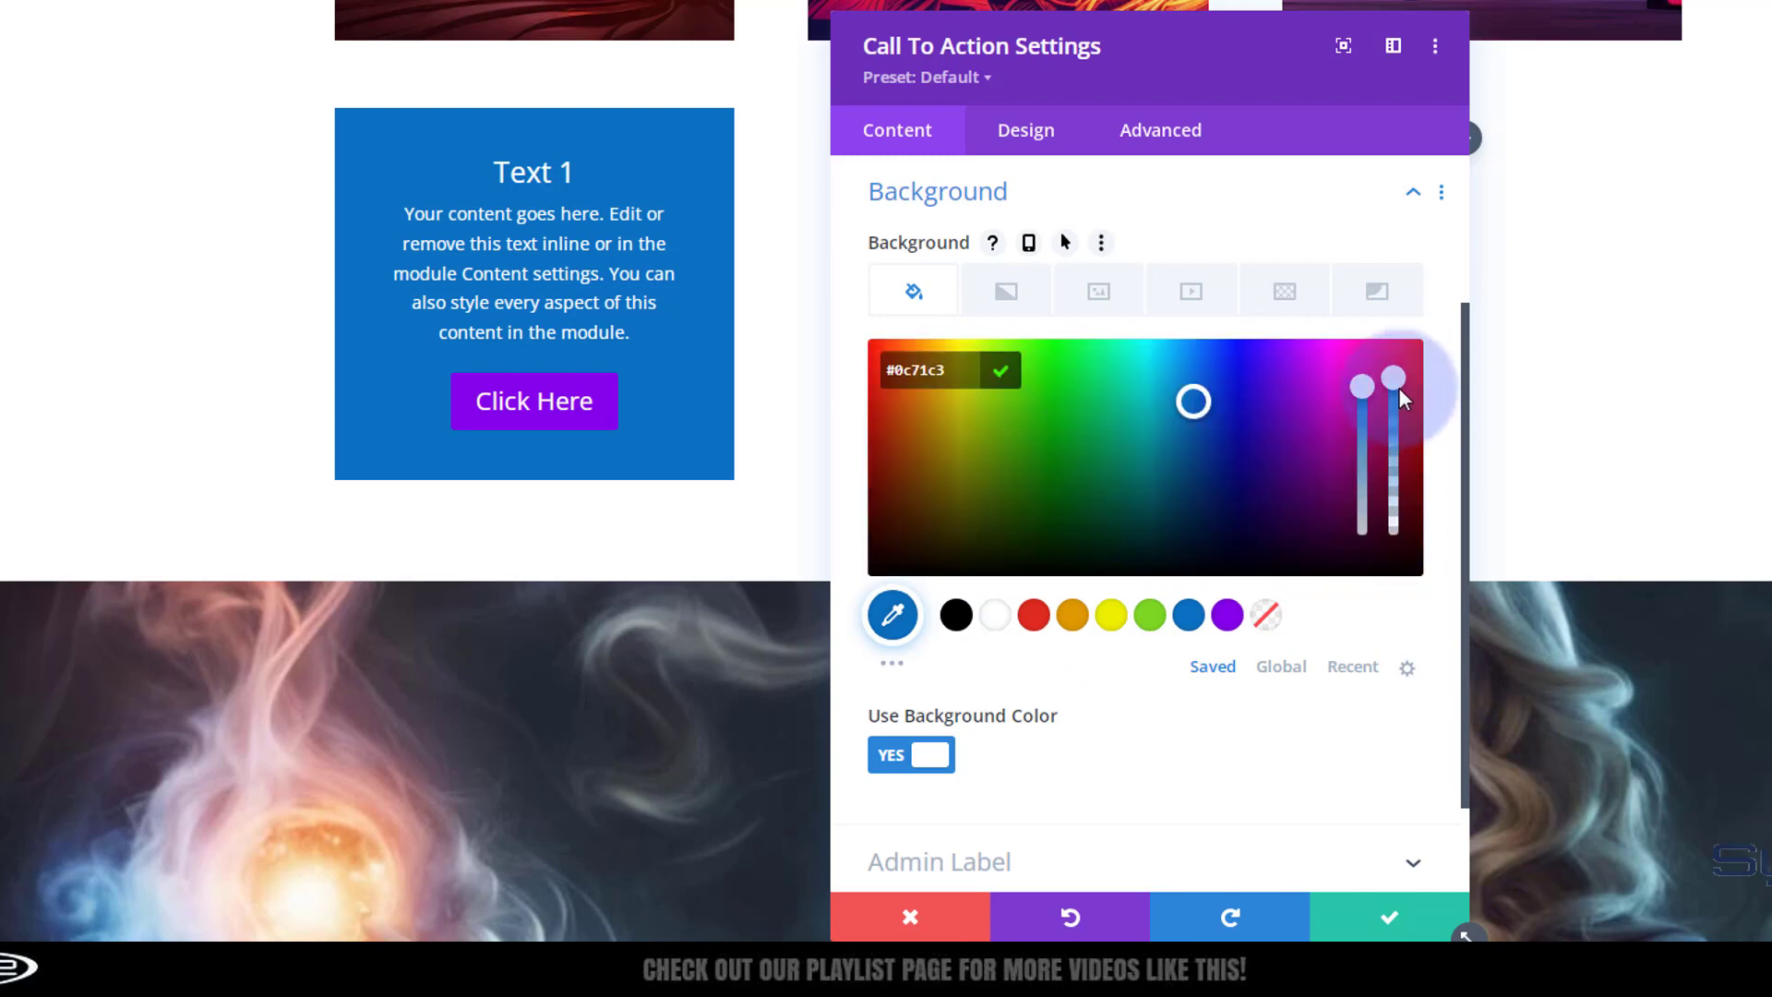
click(1392, 420)
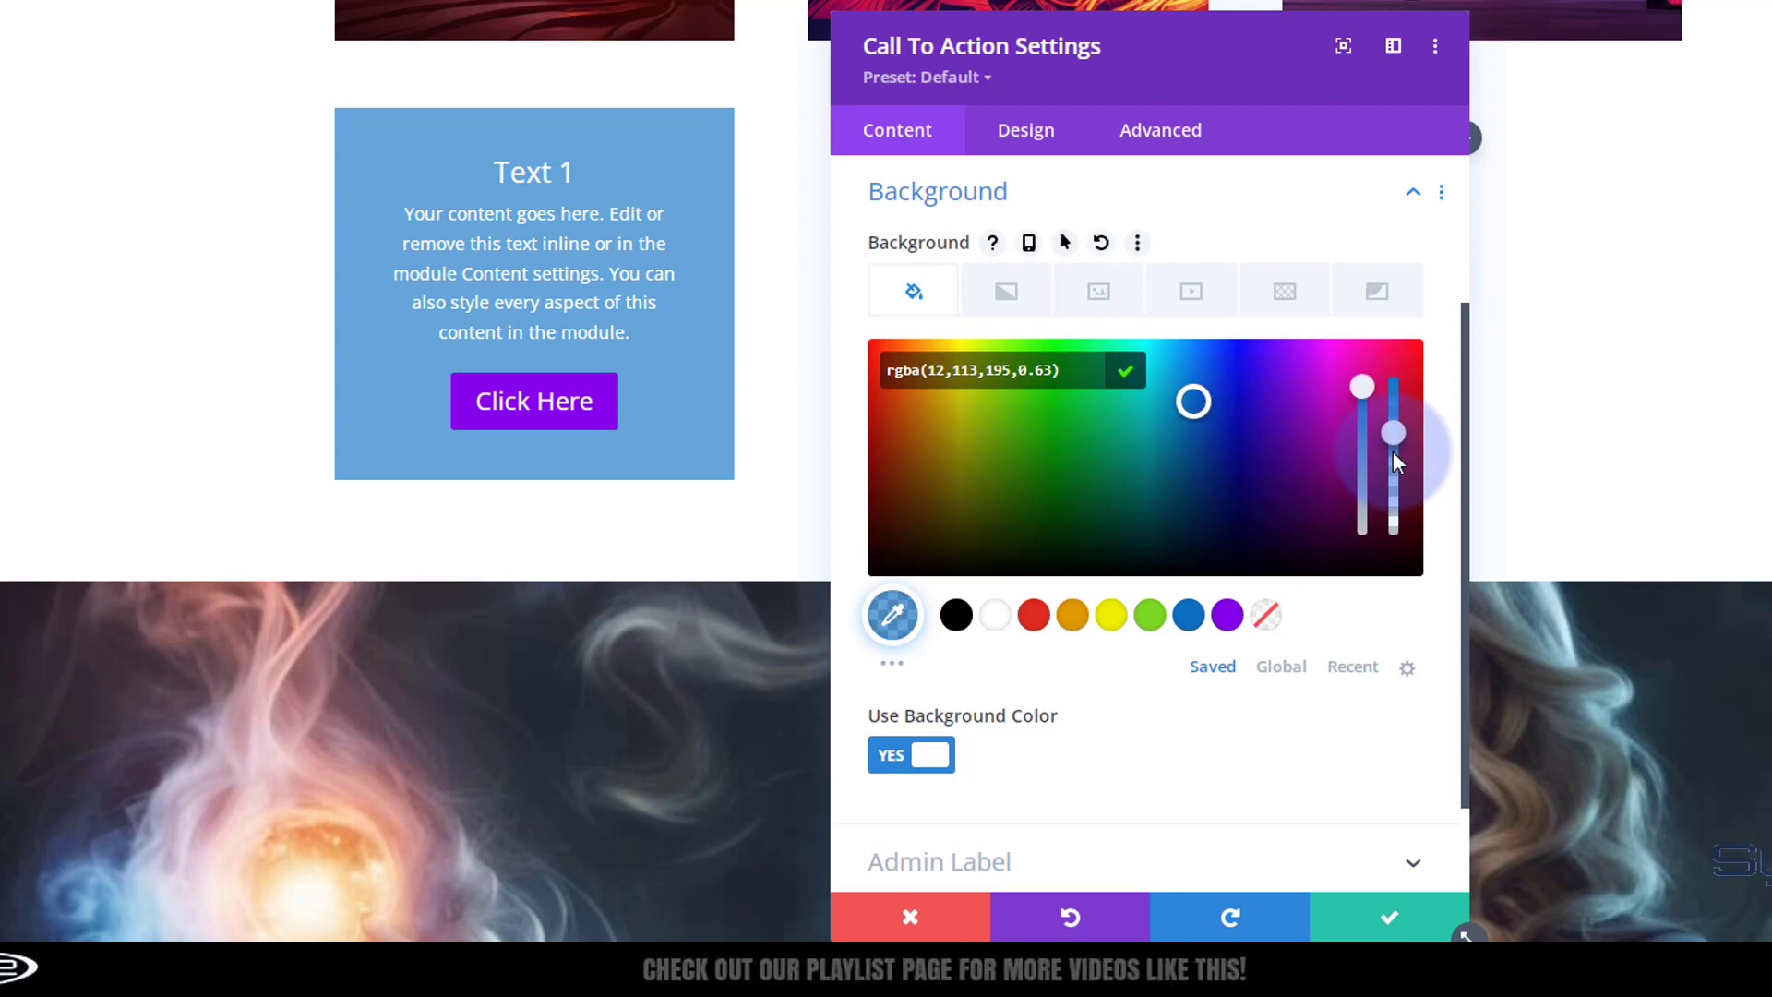
drag(1395, 447, 1395, 443)
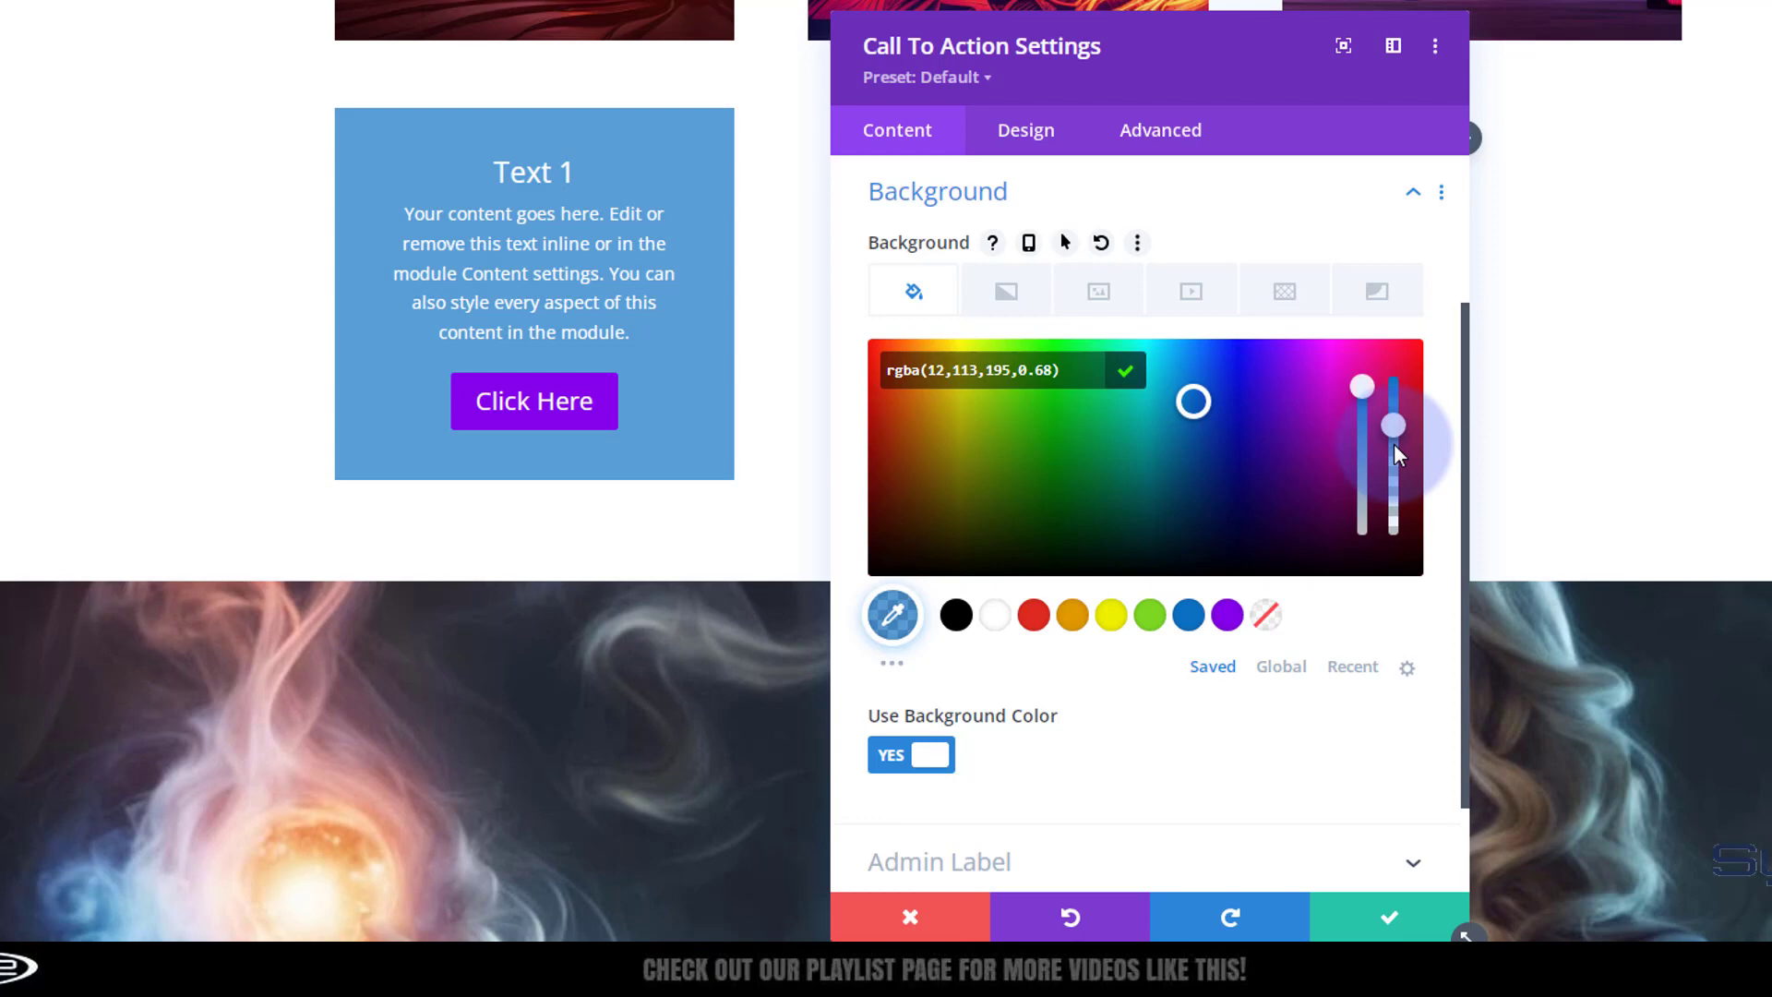
click(1412, 922)
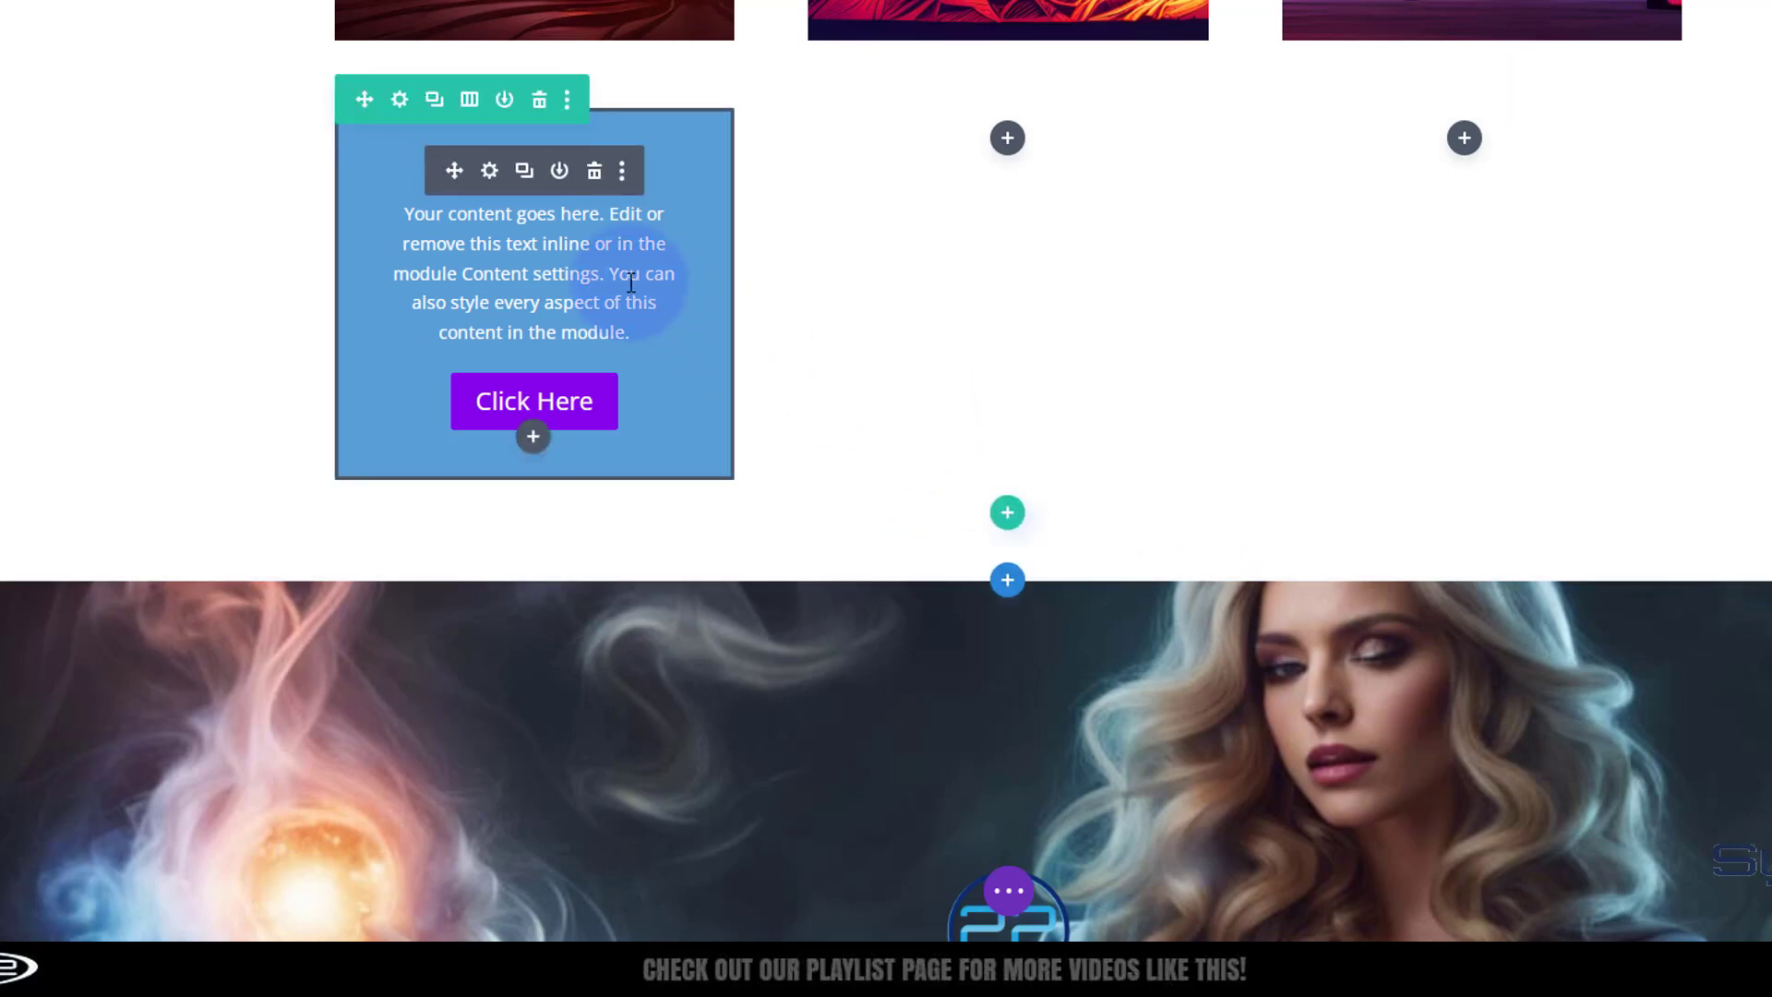
- Set the robot picture from the media library as the first column's background image
click(399, 99)
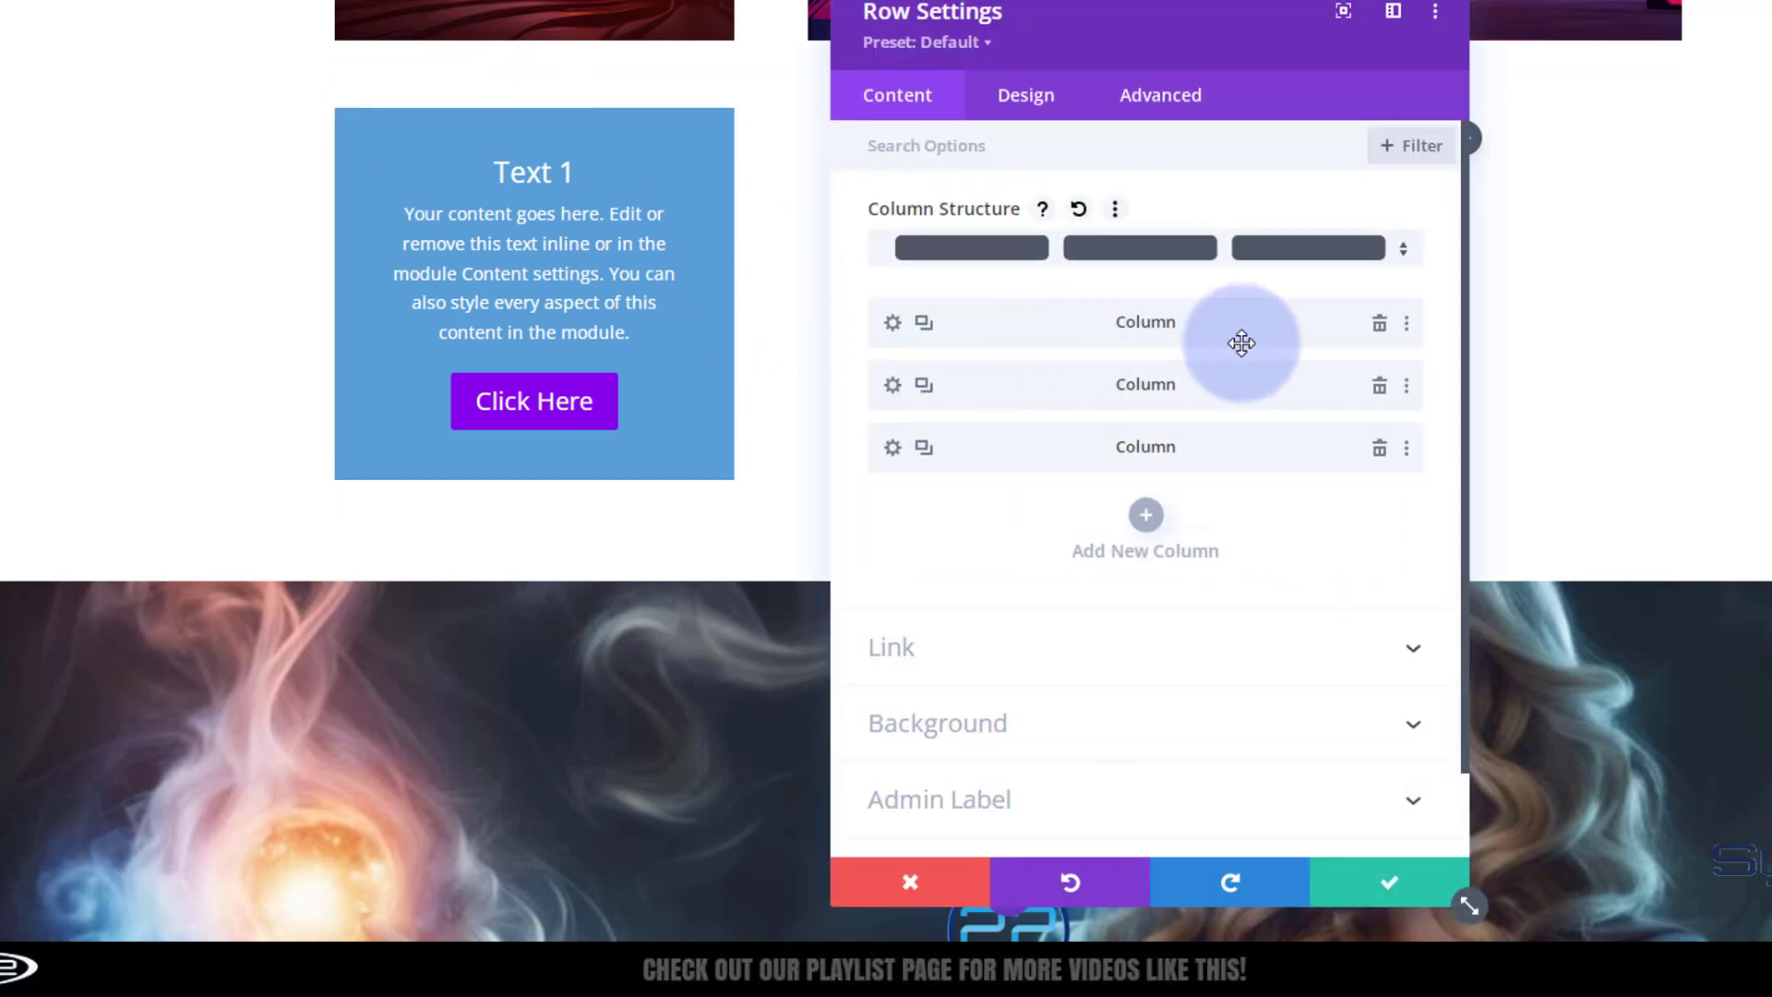
click(893, 323)
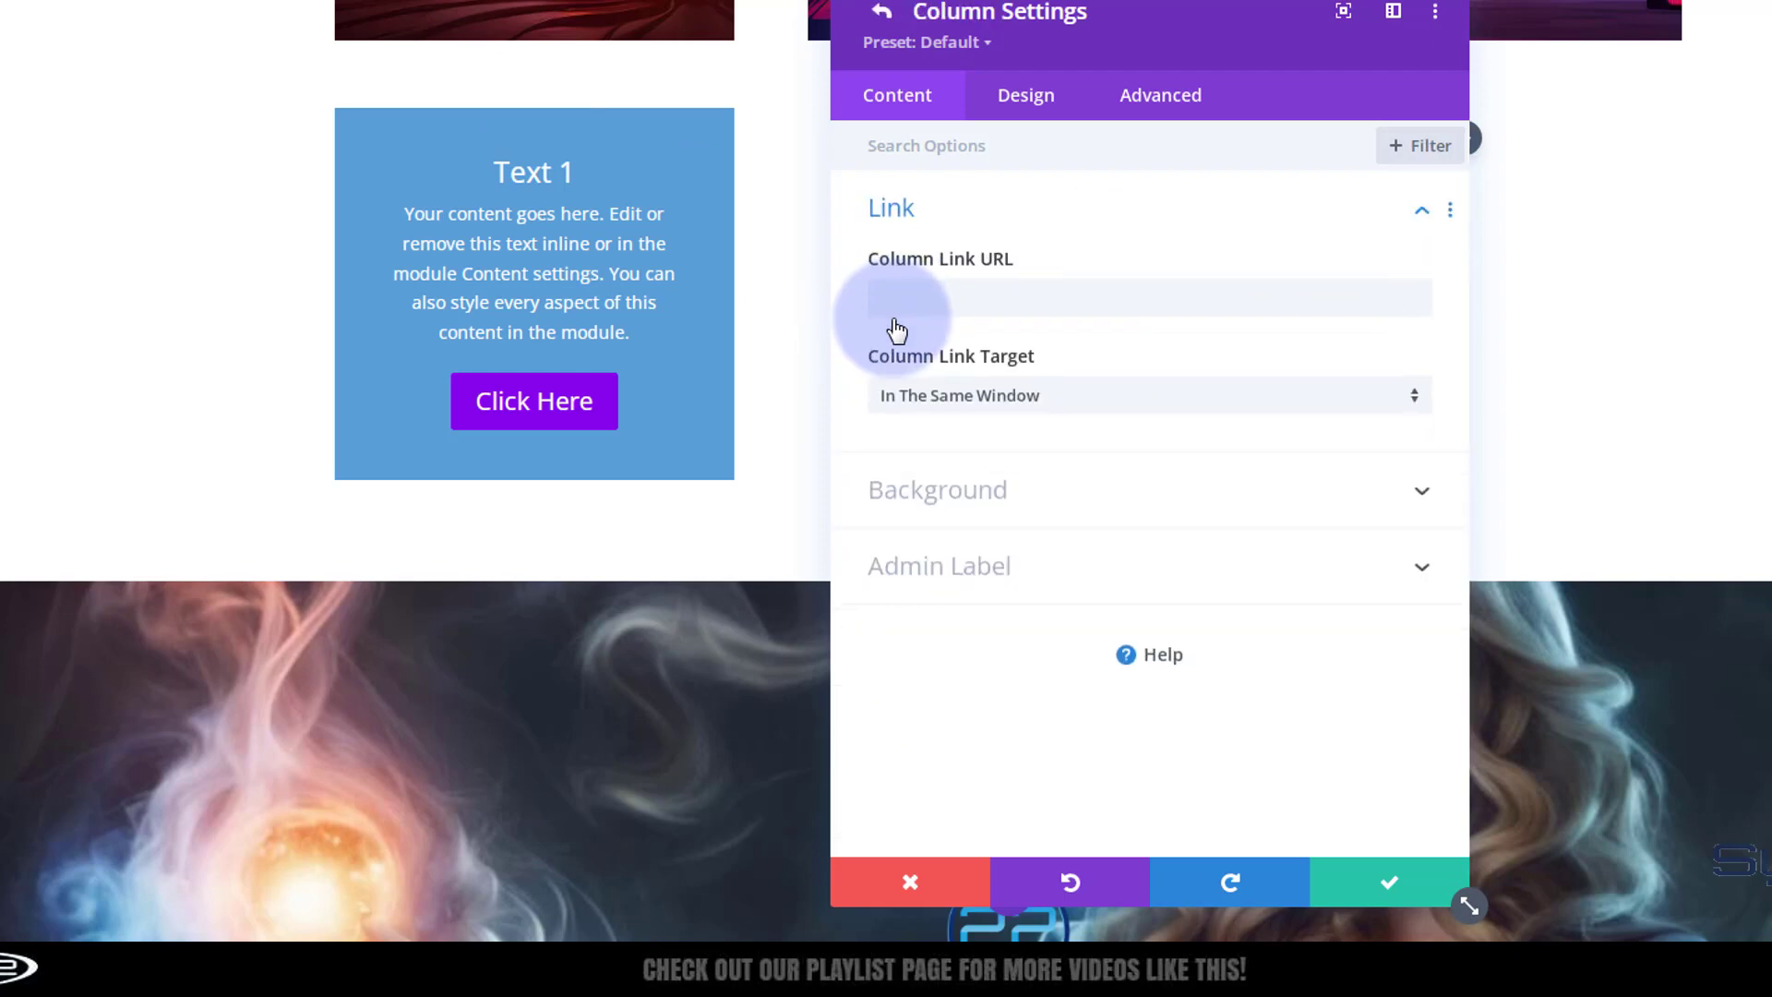
click(952, 498)
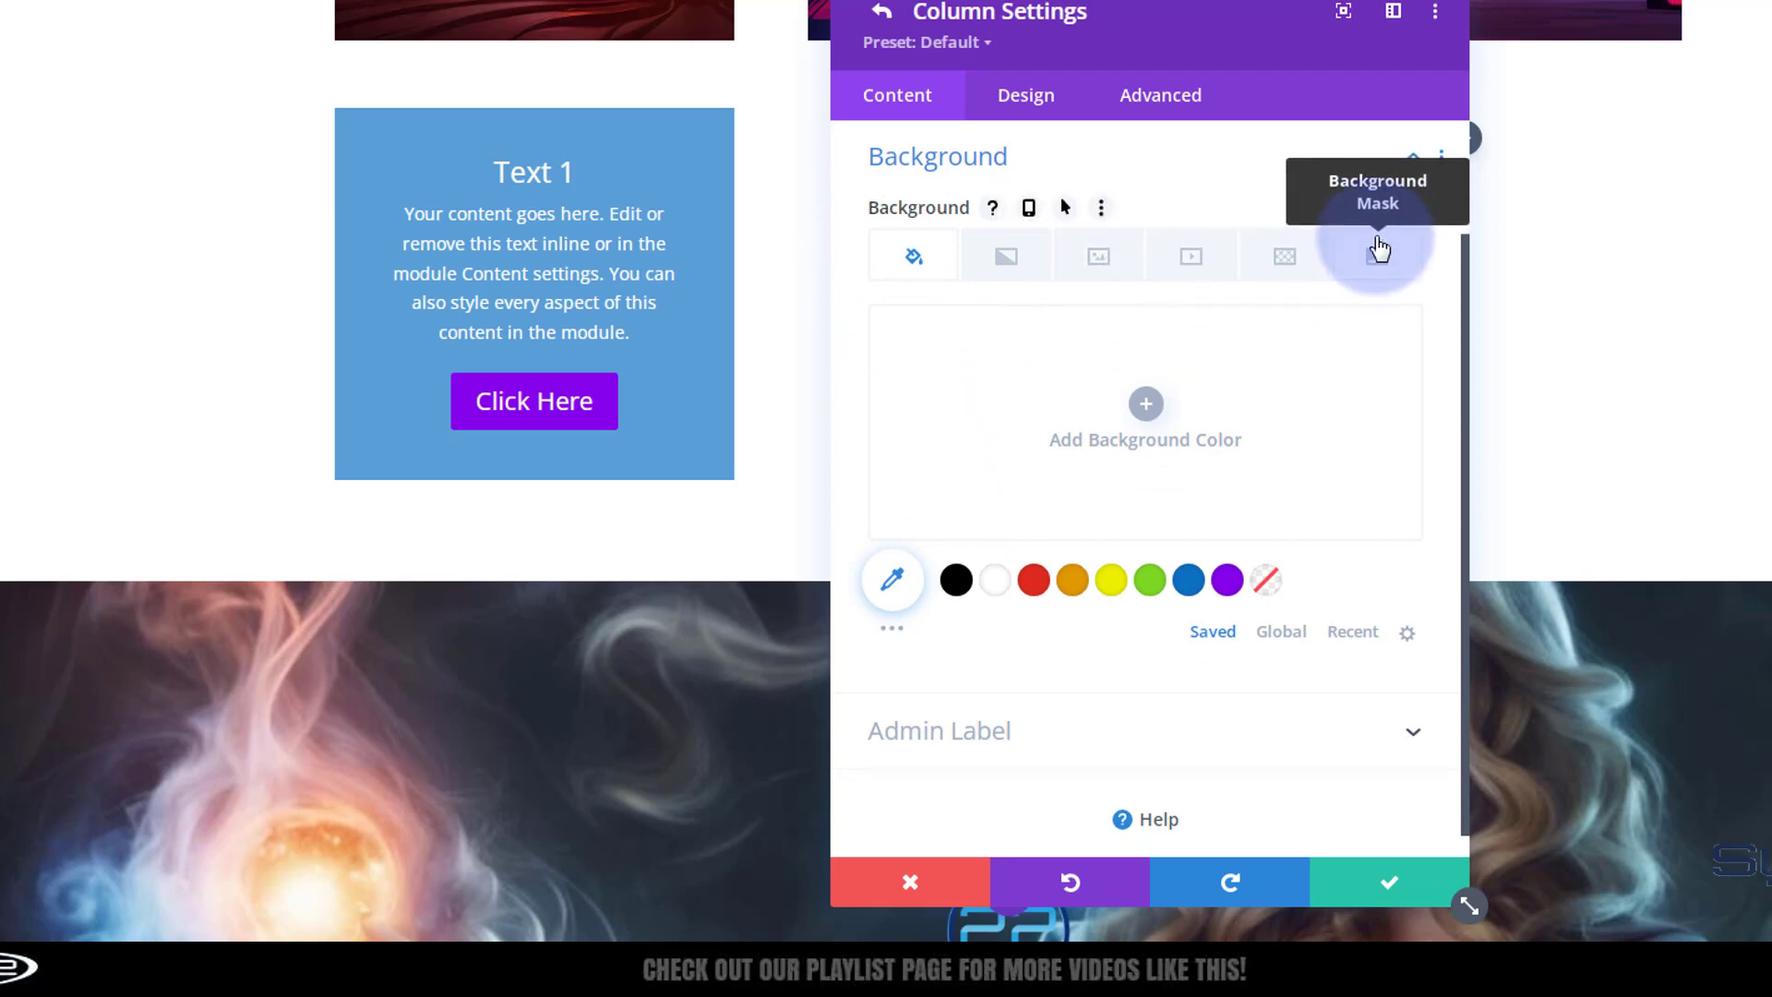
click(1100, 261)
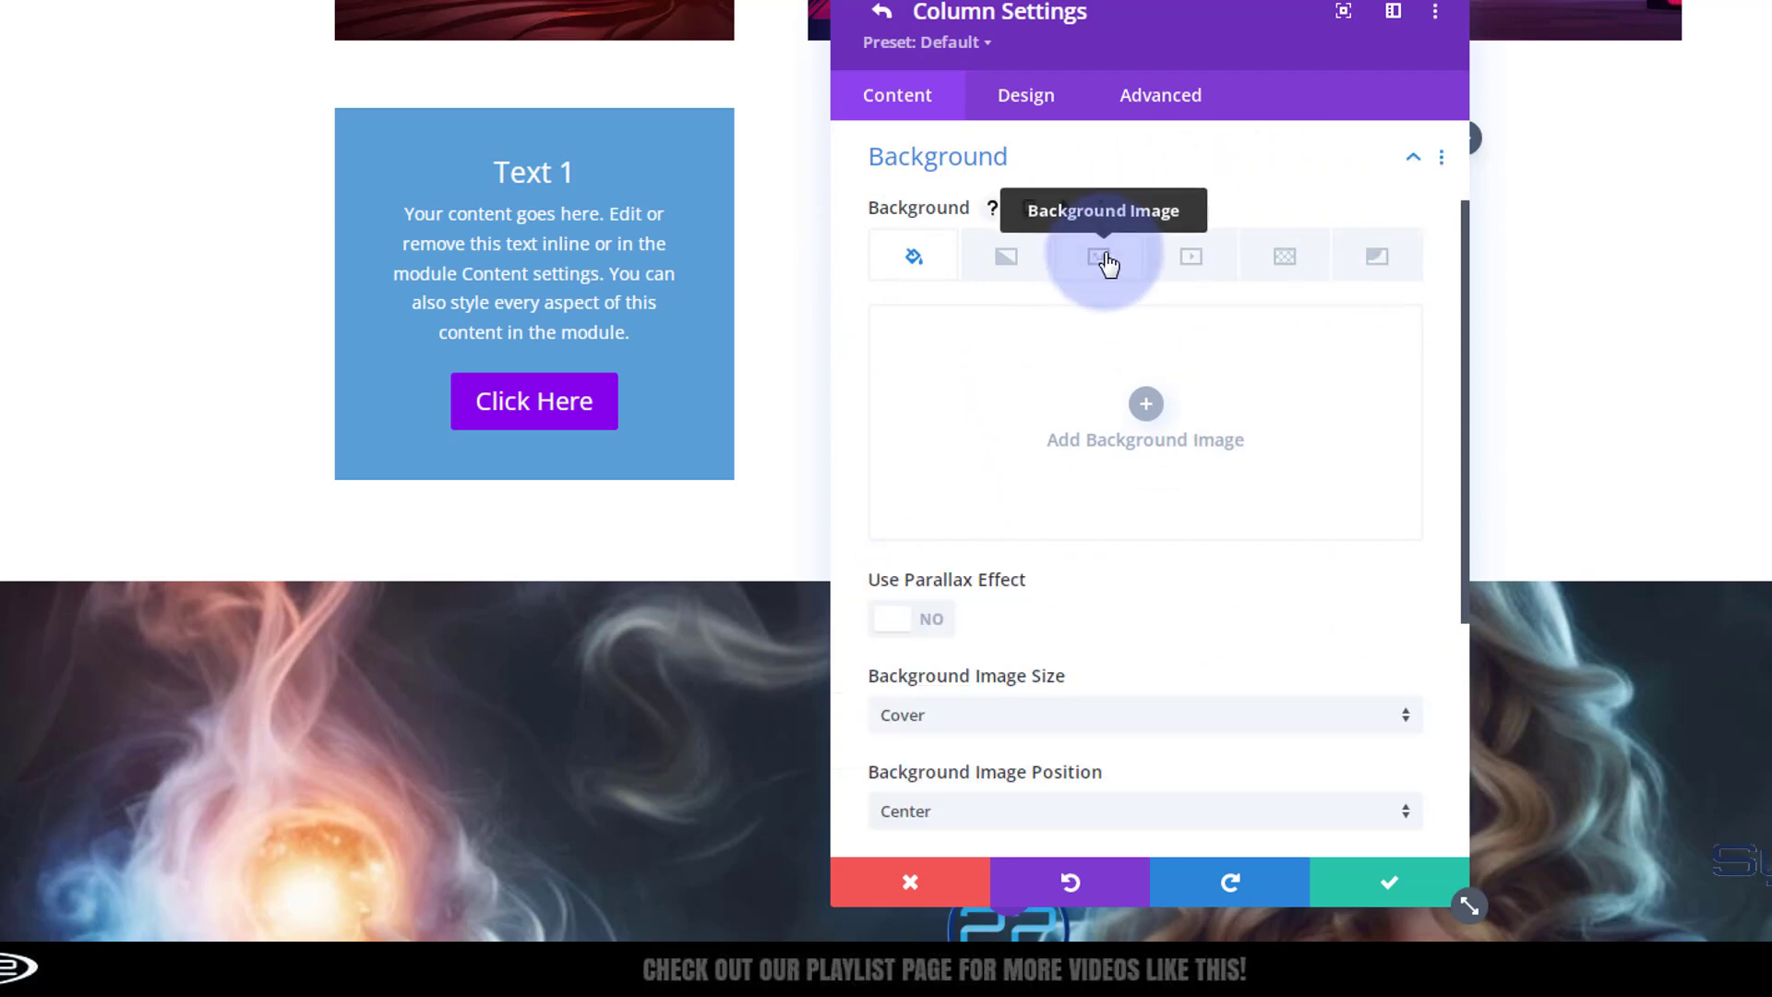
click(1164, 401)
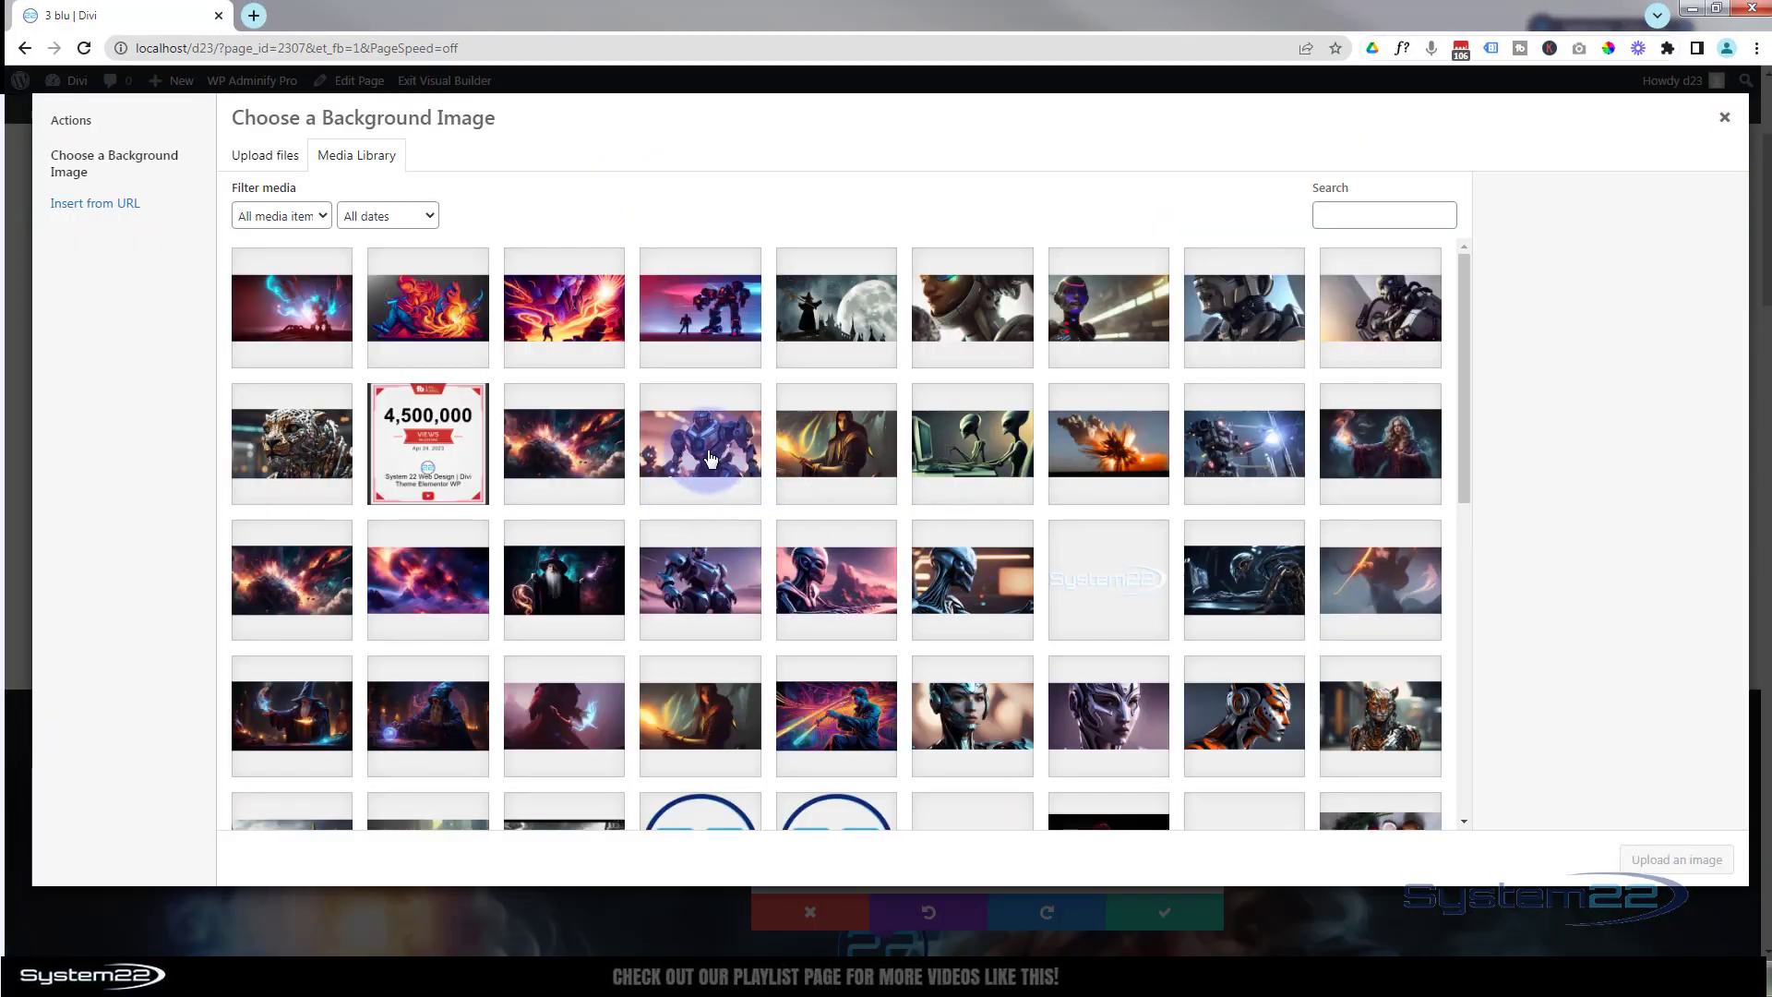
click(709, 458)
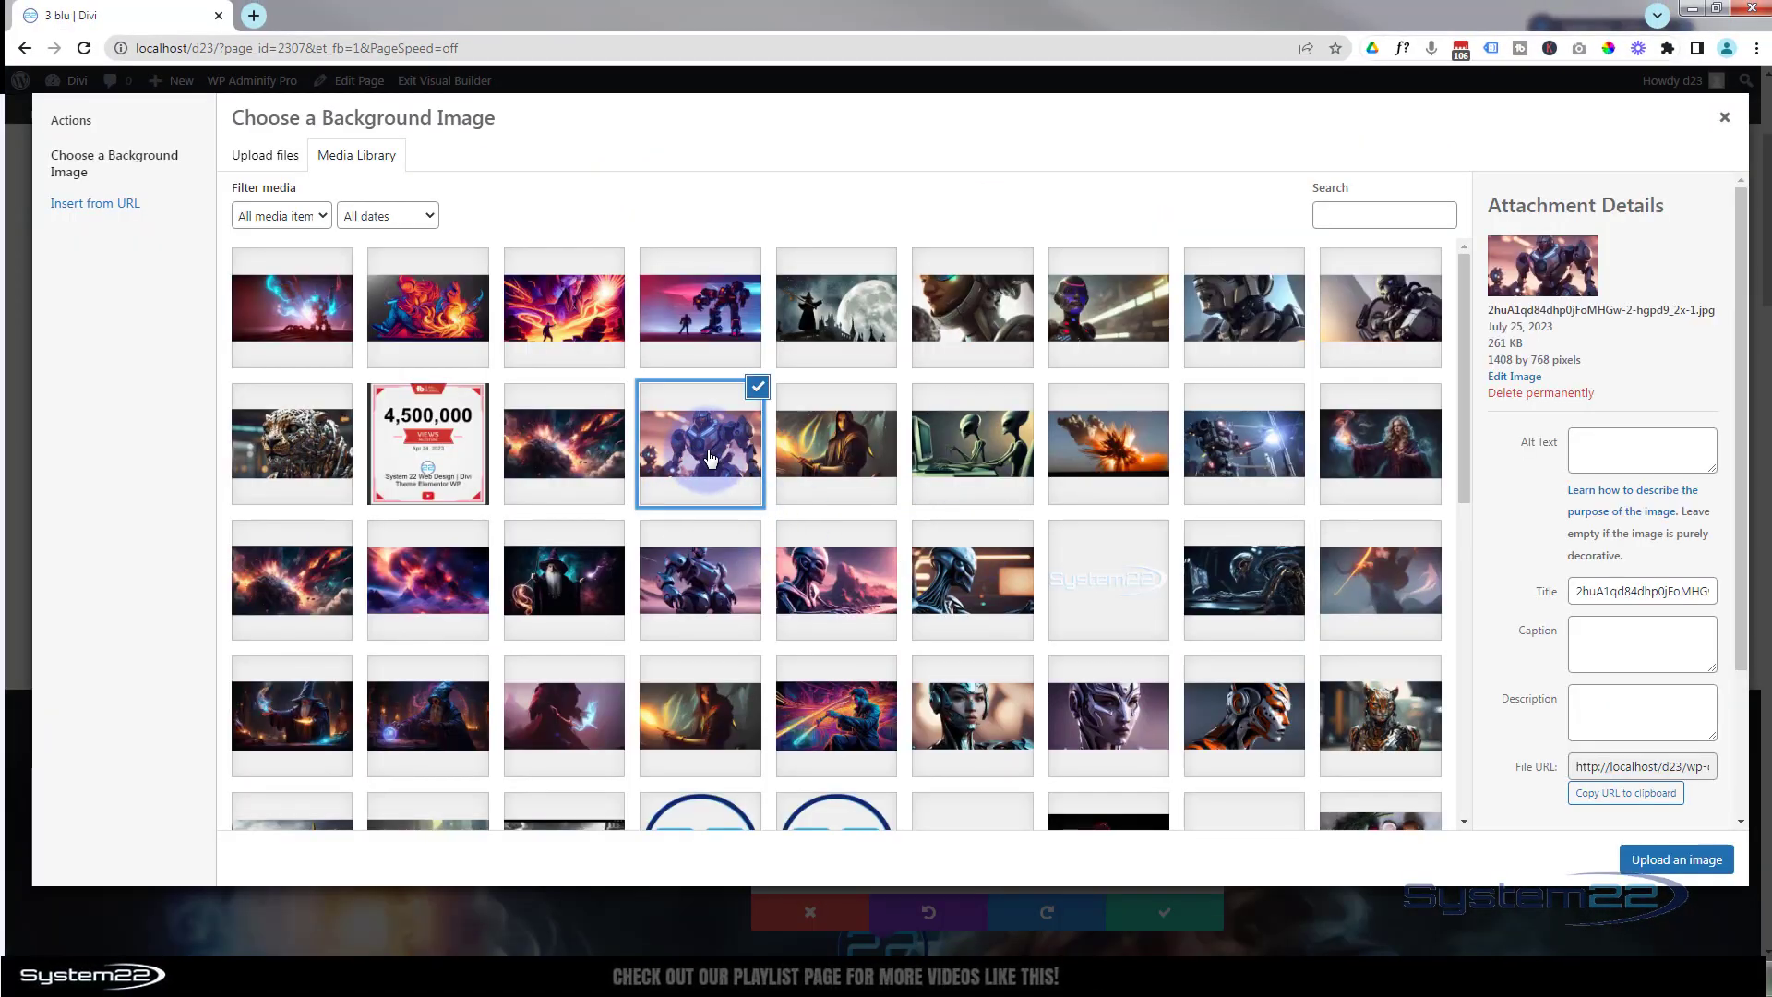
click(1655, 861)
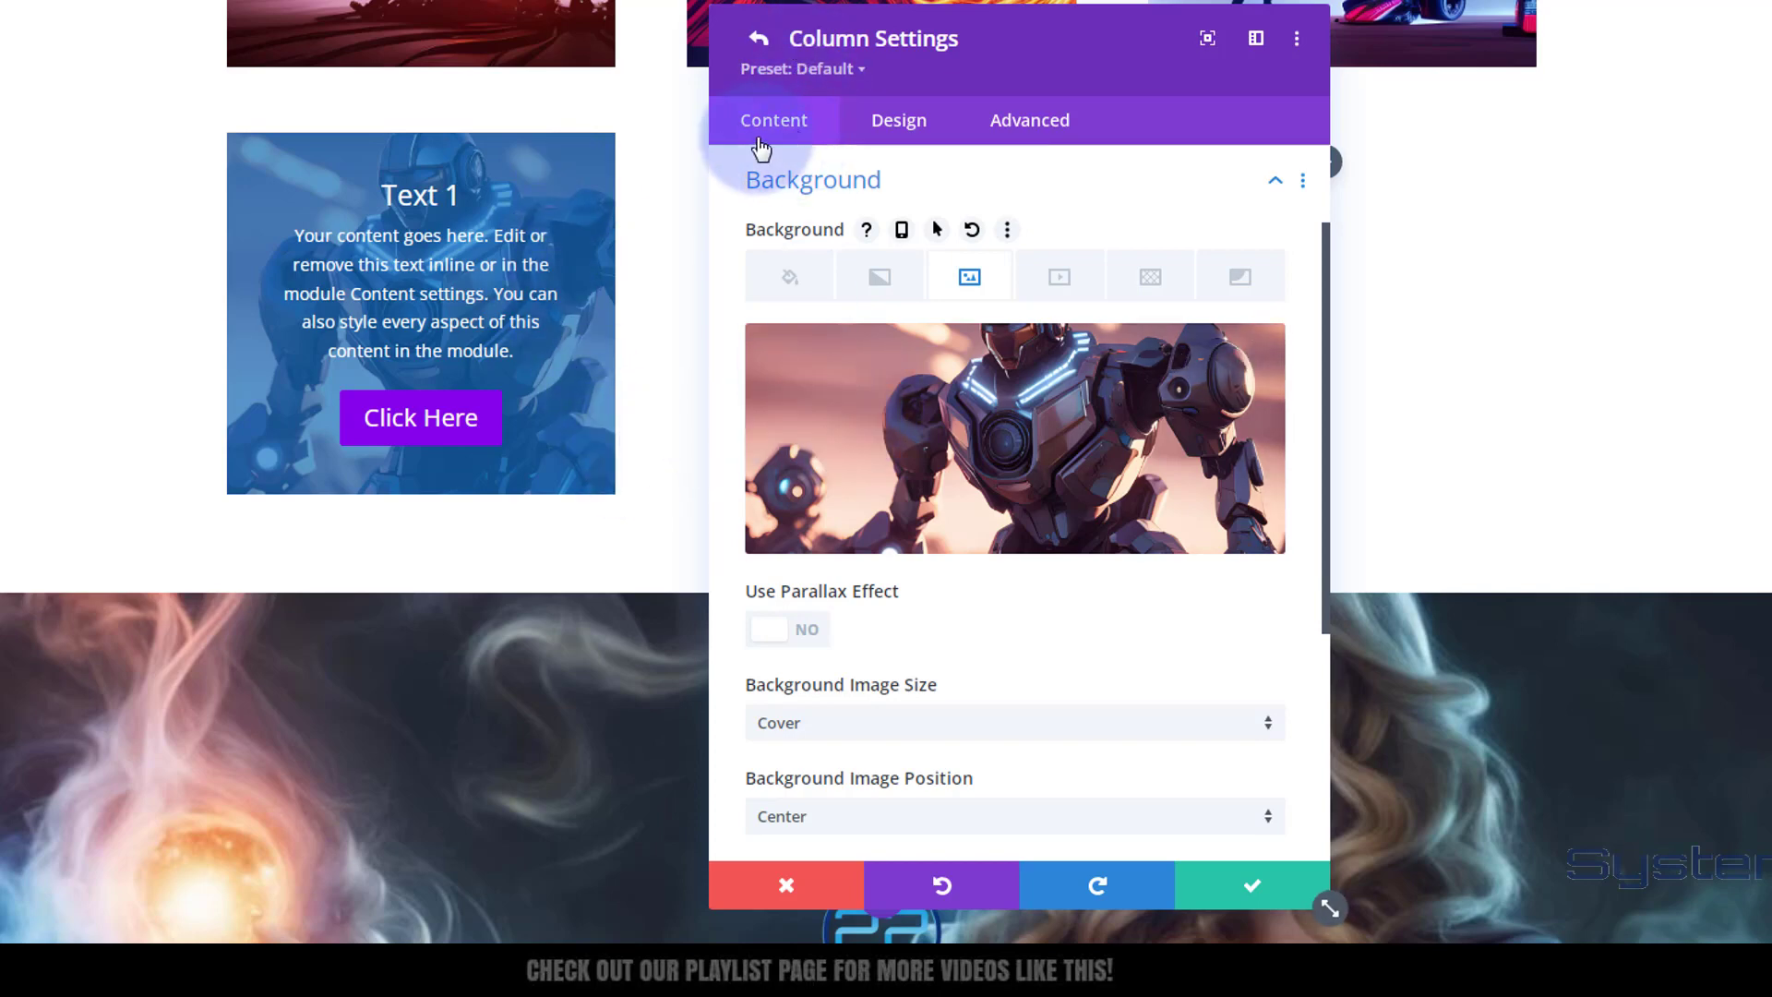
- Set the first column's Horizontal Overflow and Vertical Overflow to Hidden under Advanced > Visibility
click(1058, 130)
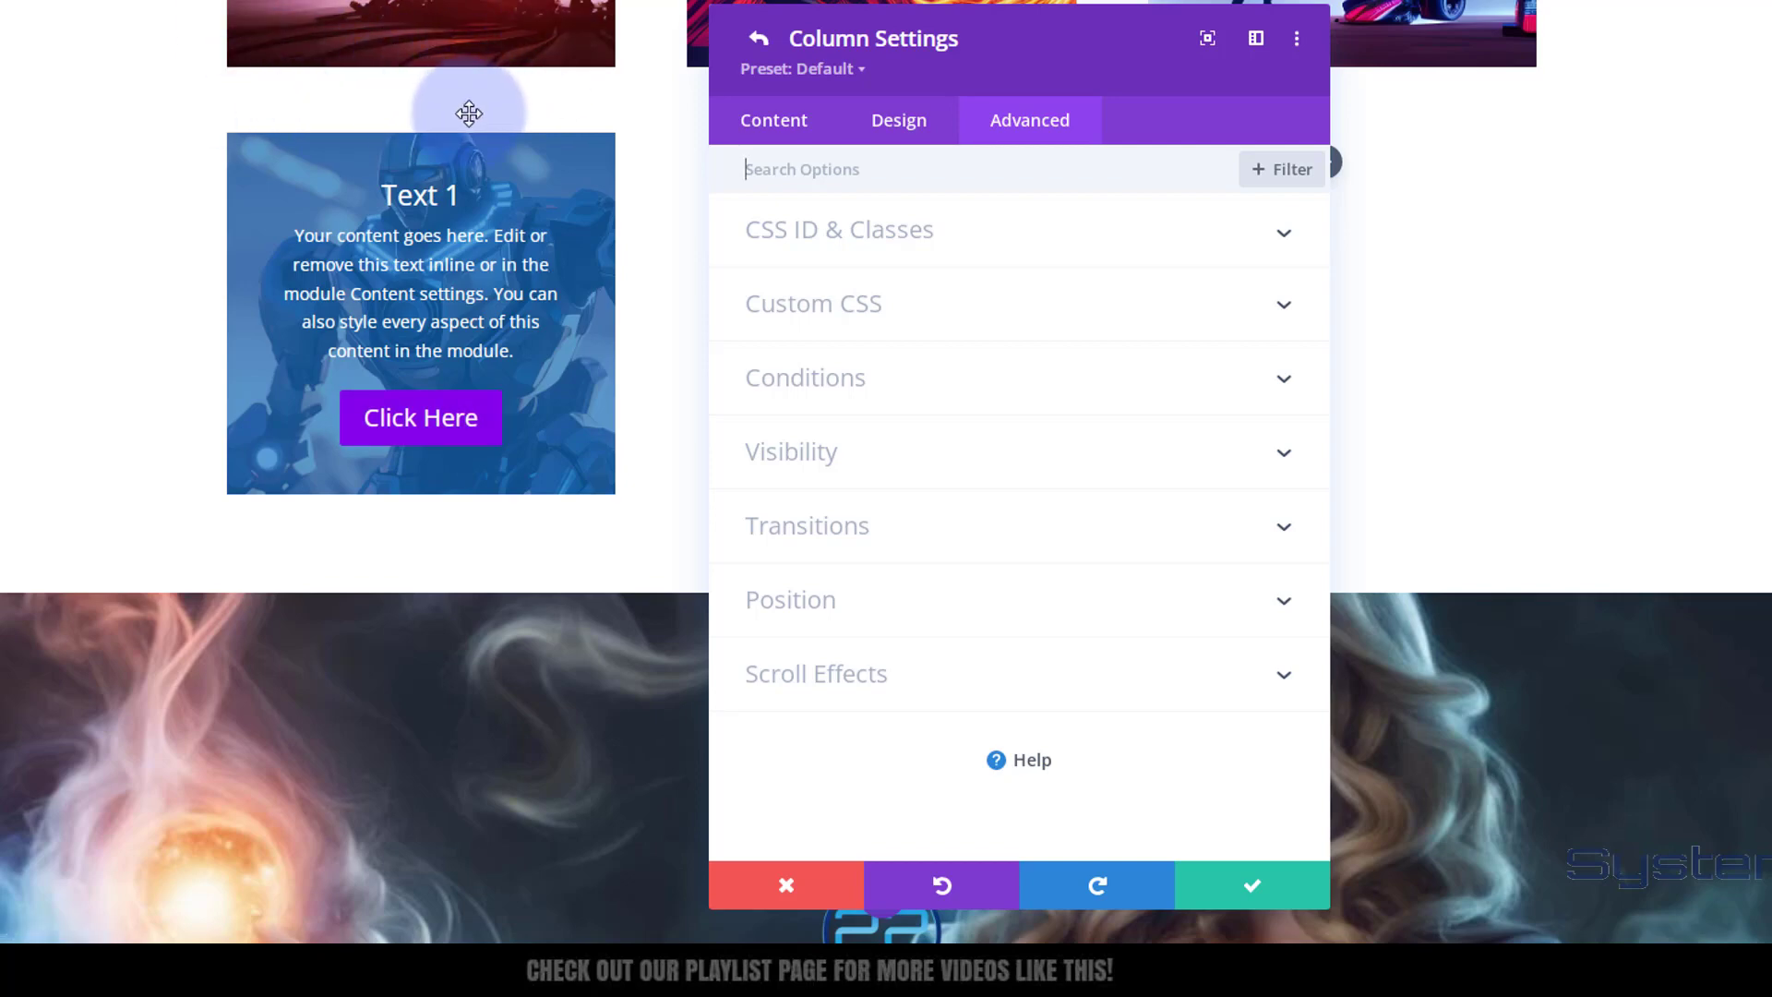
click(959, 458)
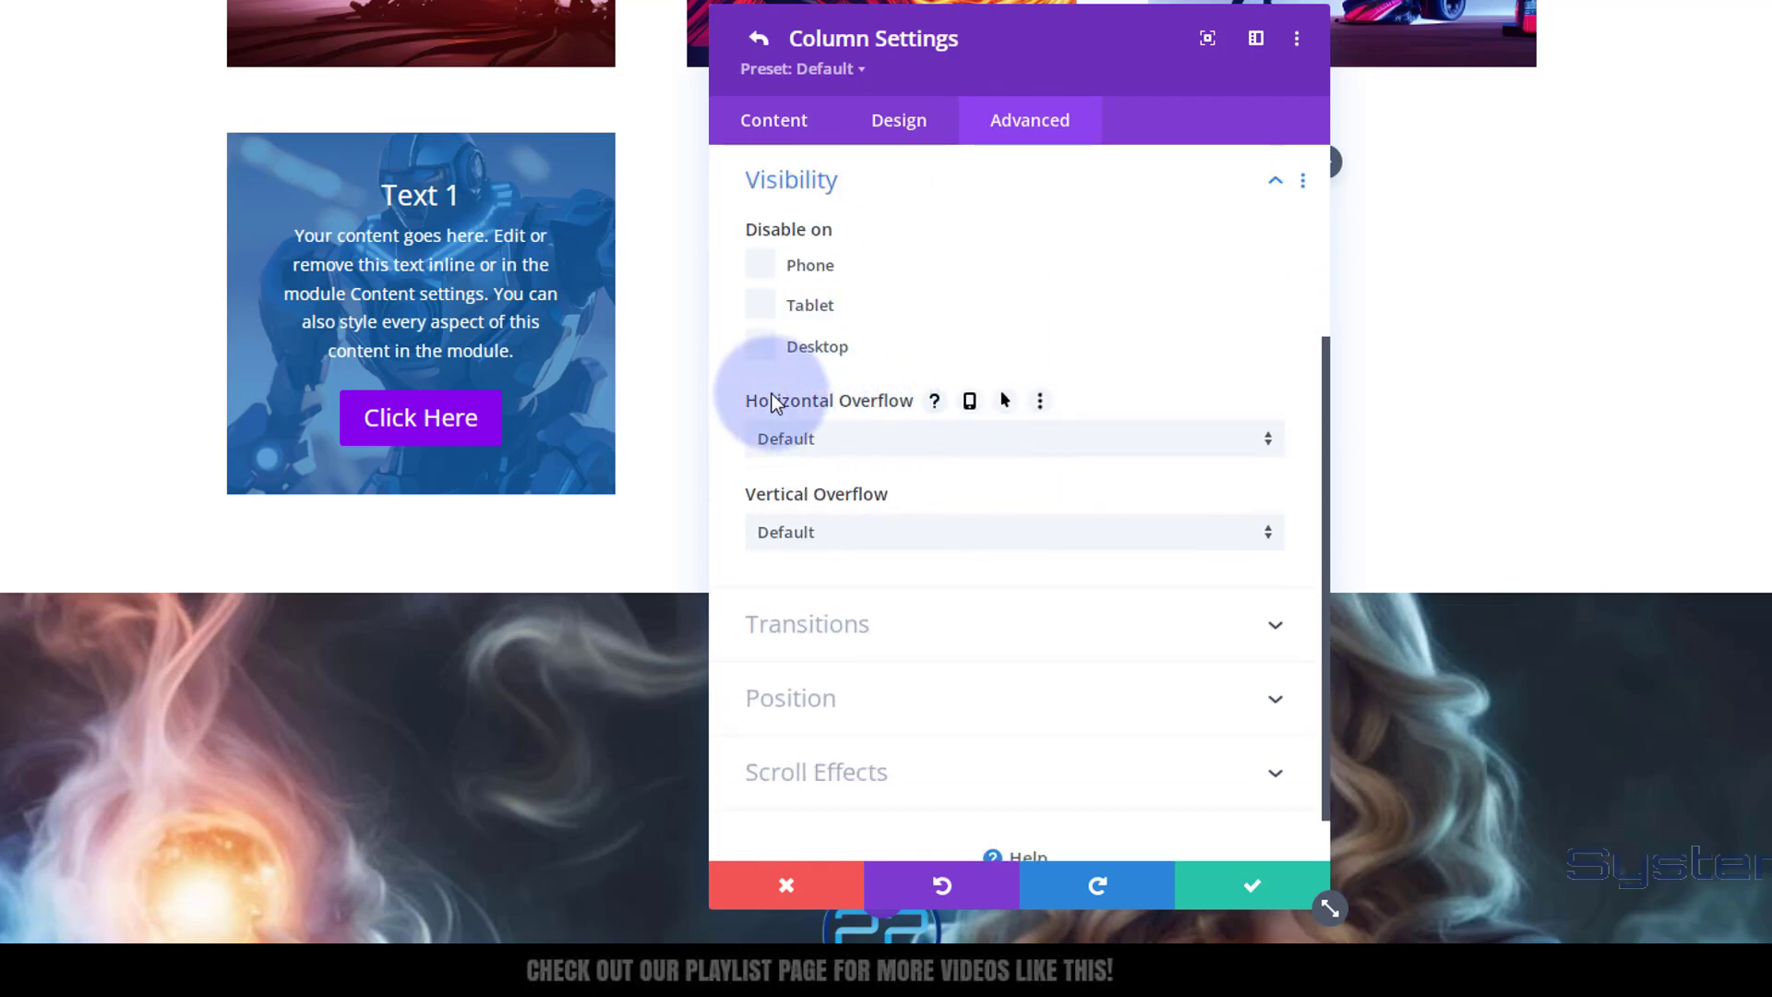
click(865, 453)
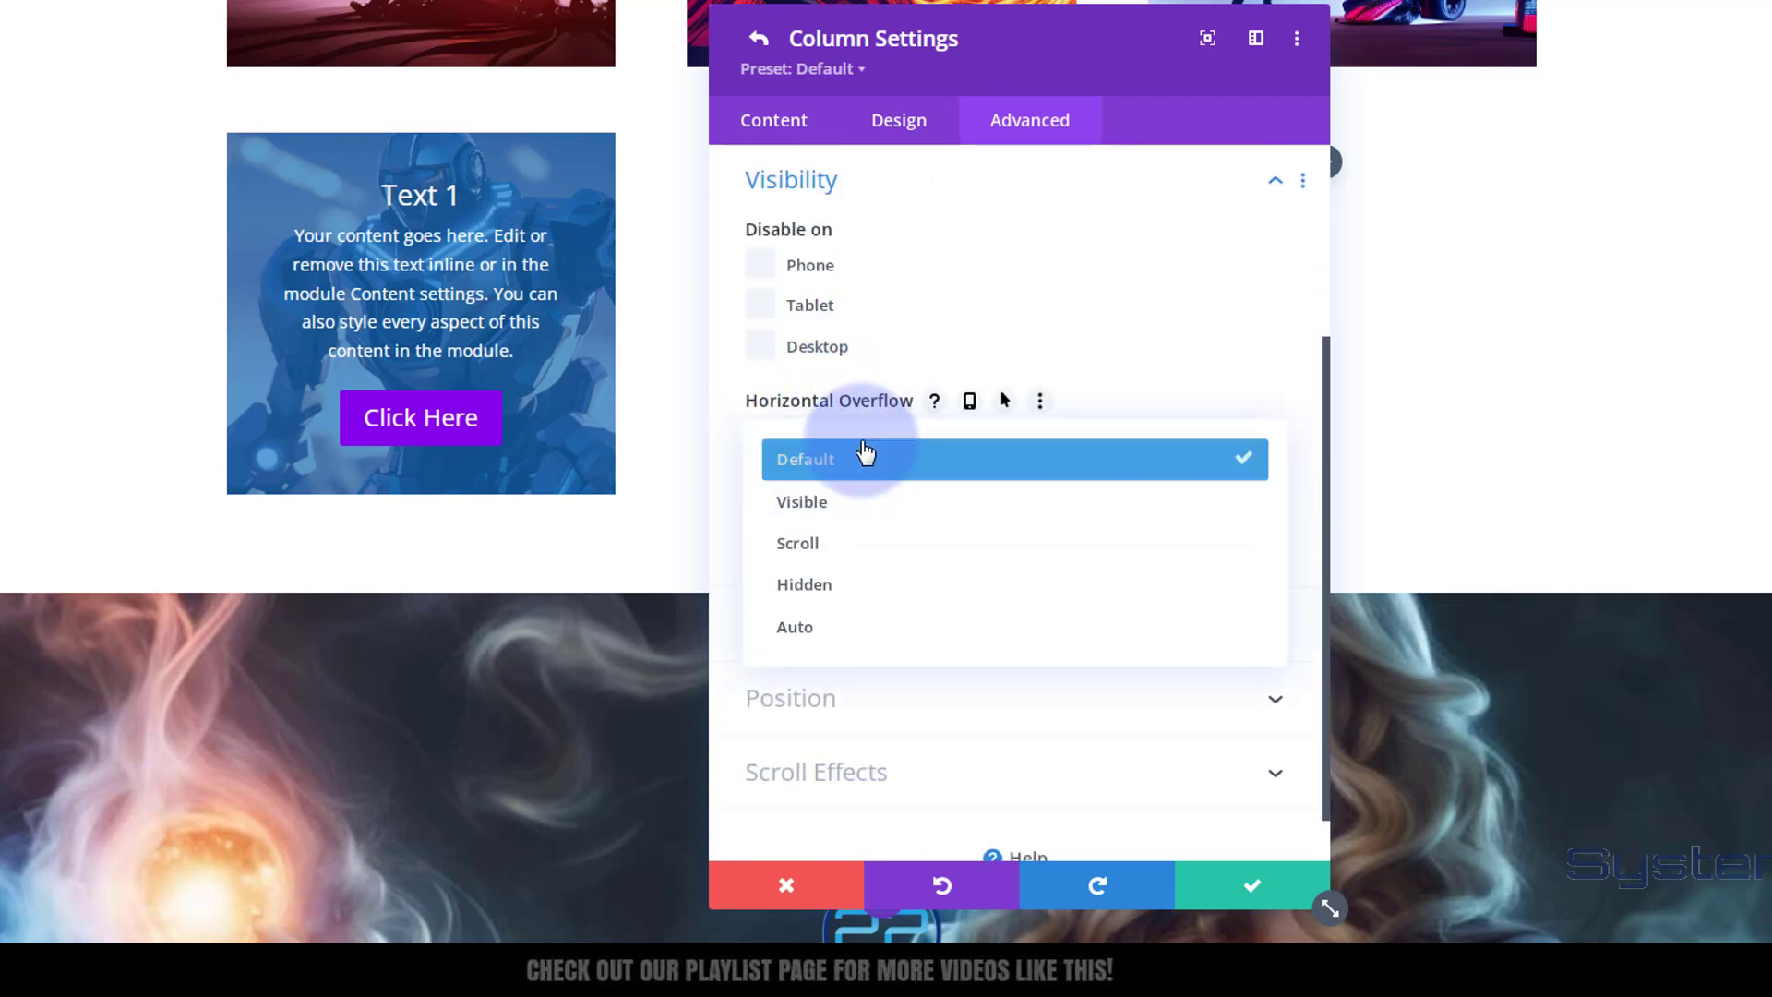
click(854, 588)
click(895, 535)
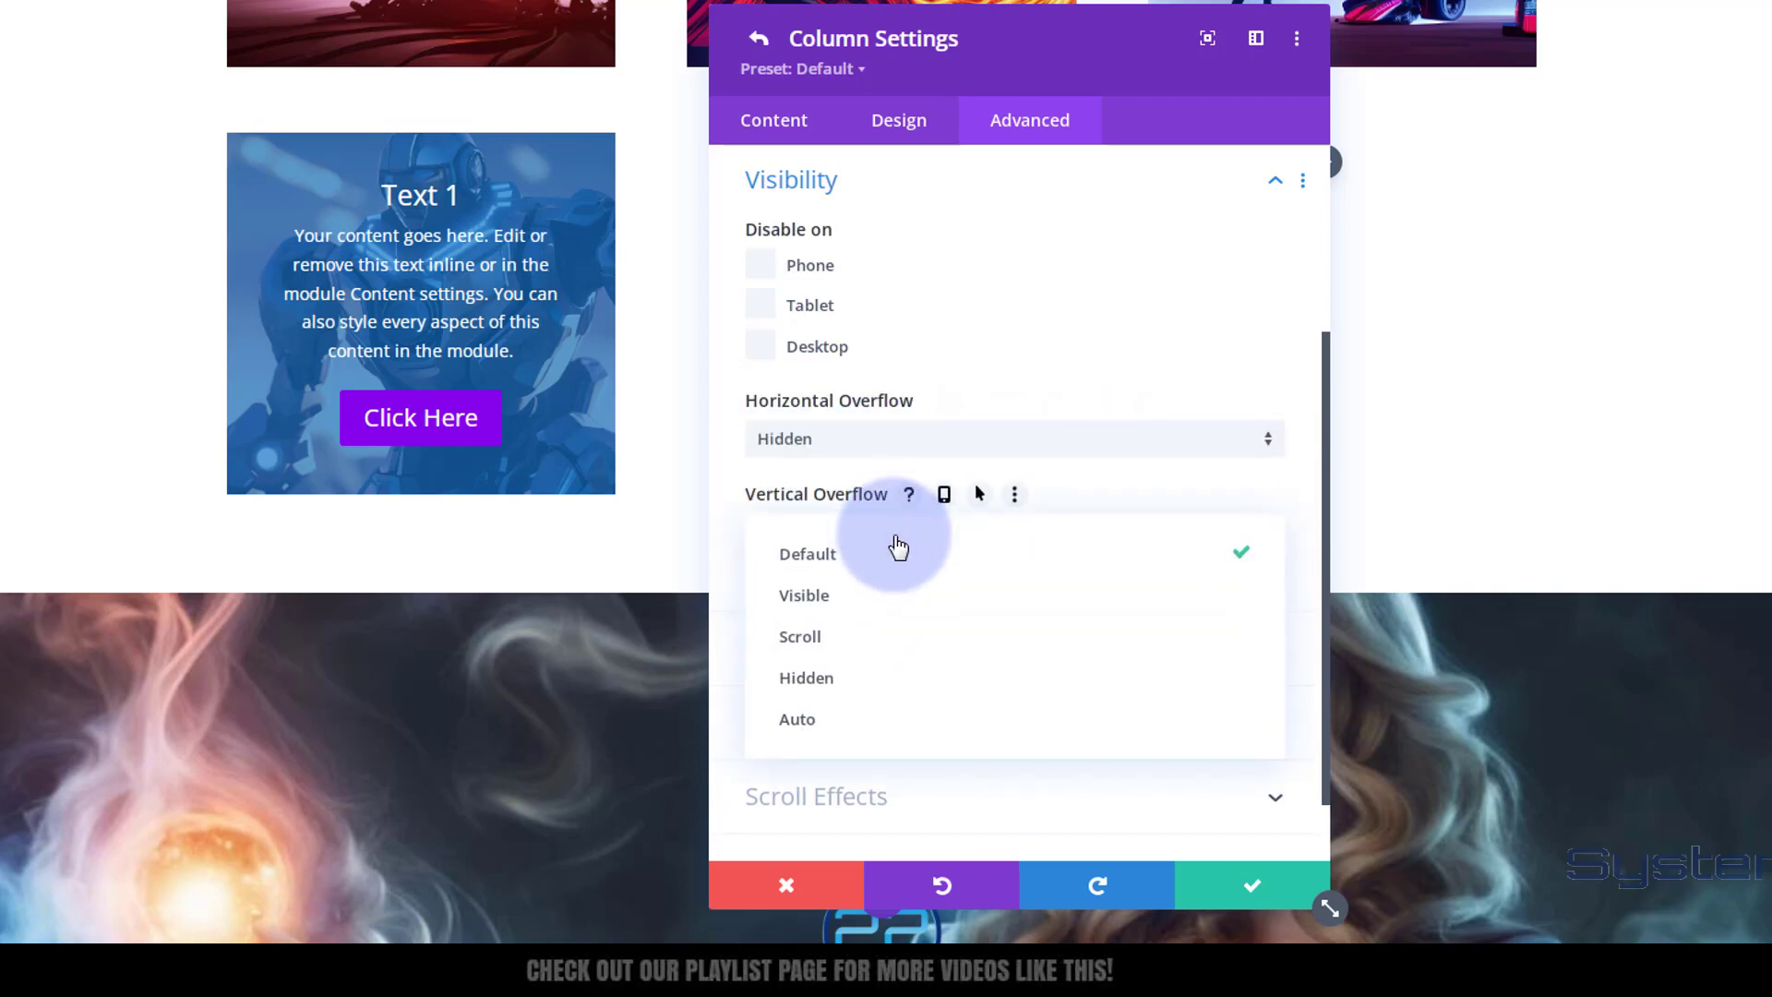
click(881, 683)
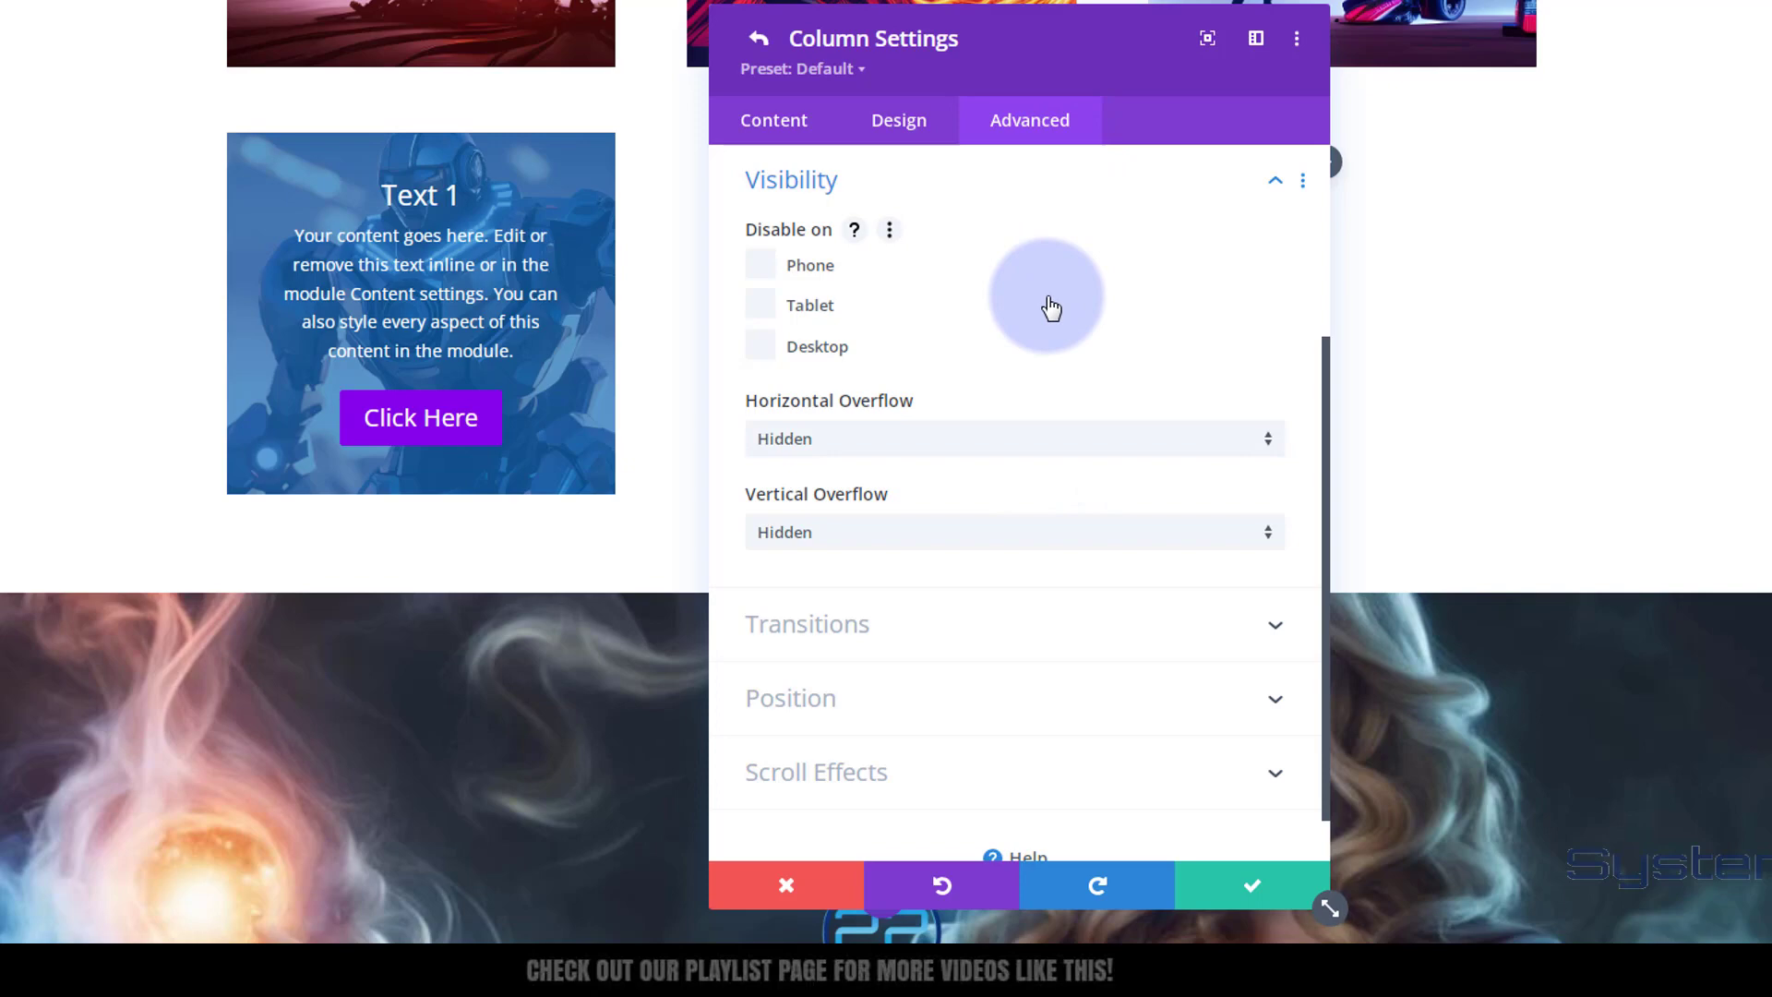
- Enter height:295px; as the first column's Main Element custom CSS and enable per-device variants
click(967, 185)
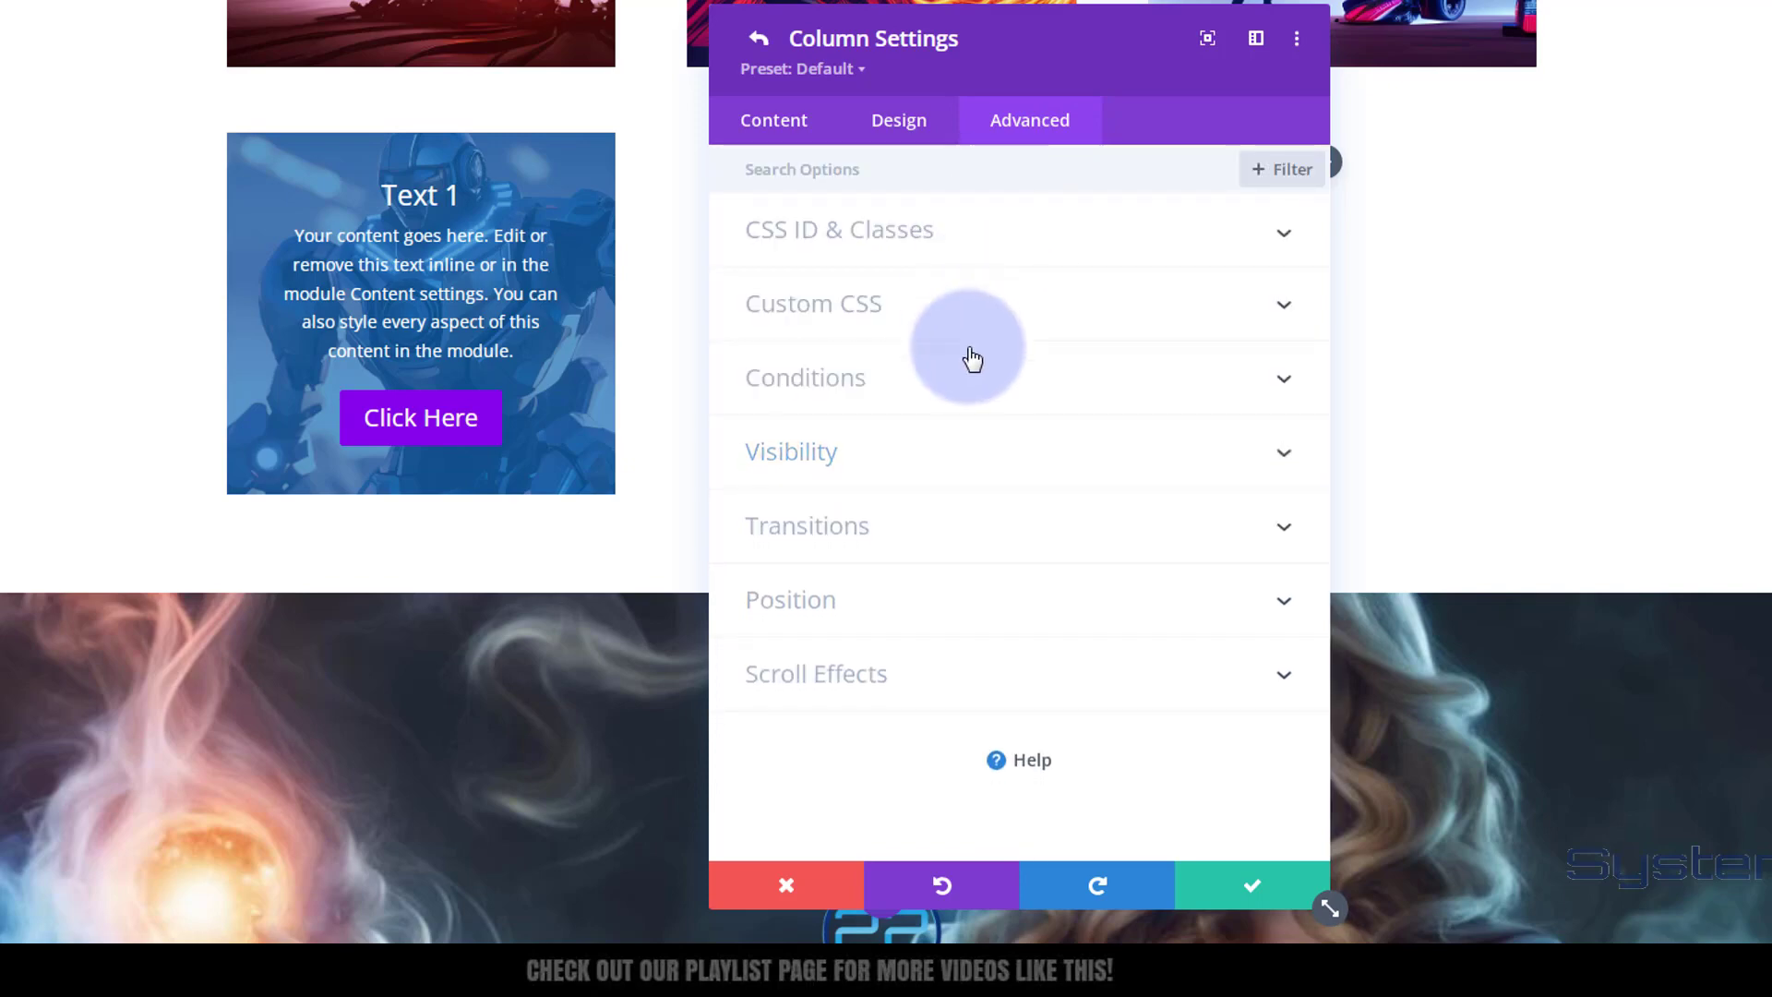
click(933, 311)
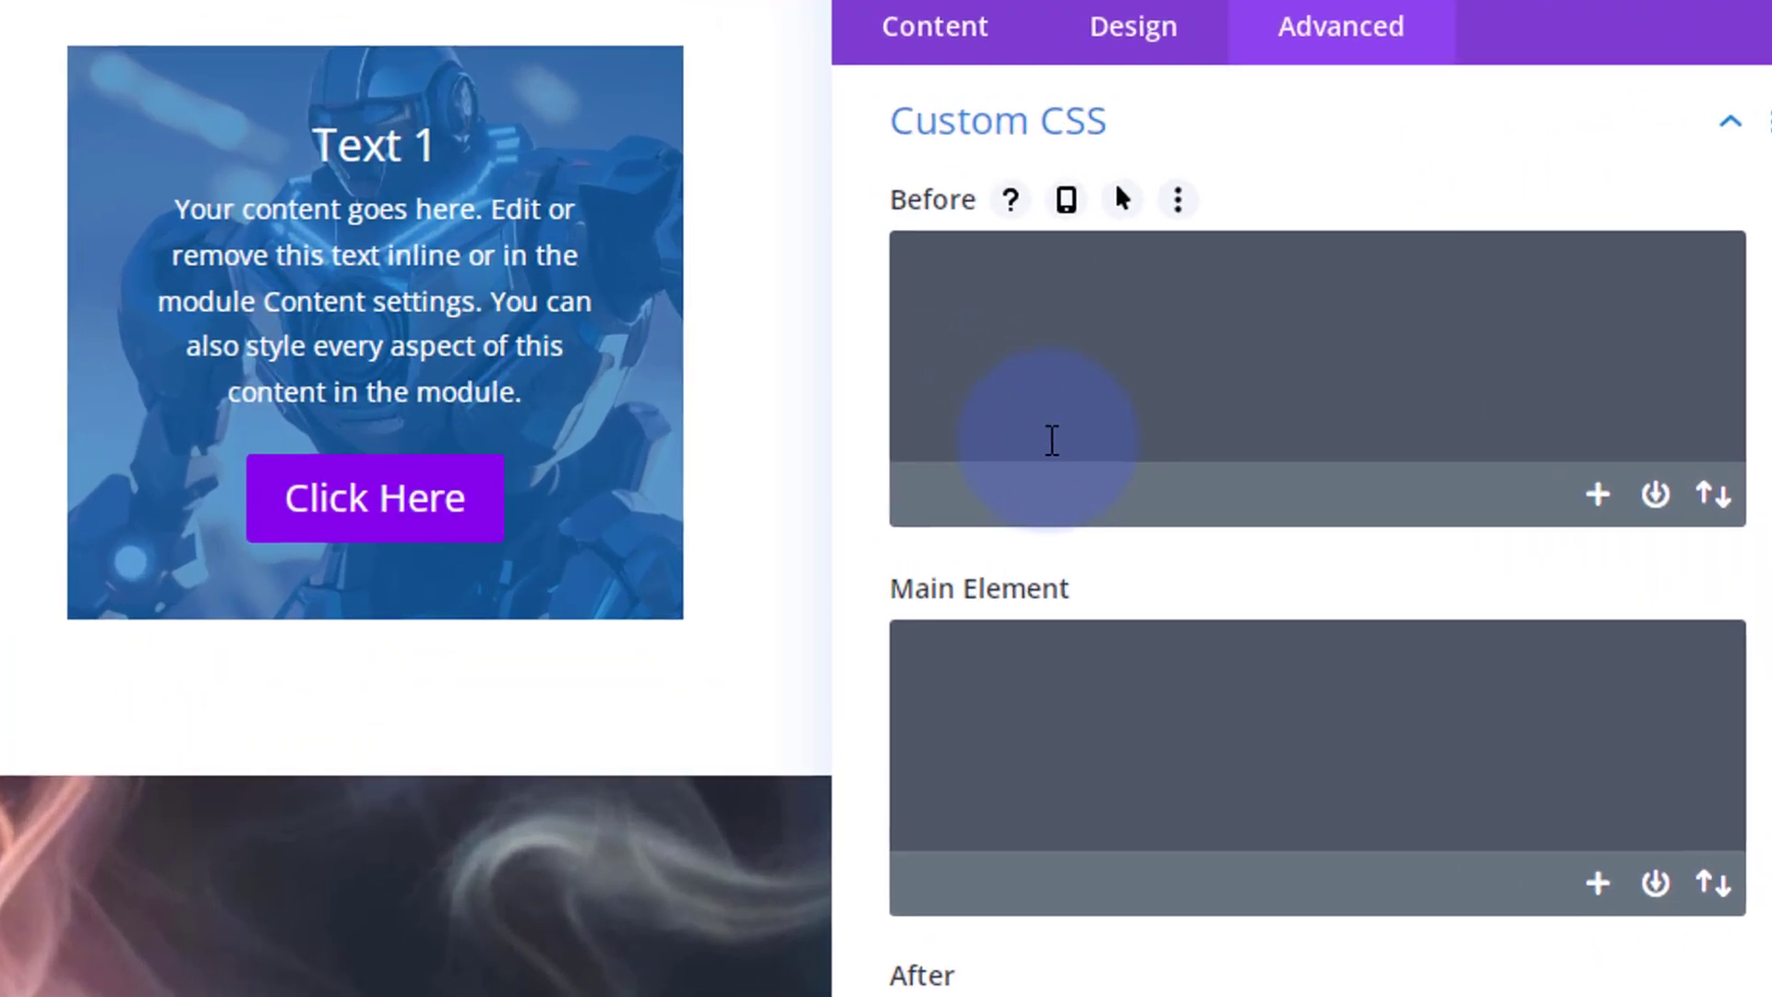
click(965, 709)
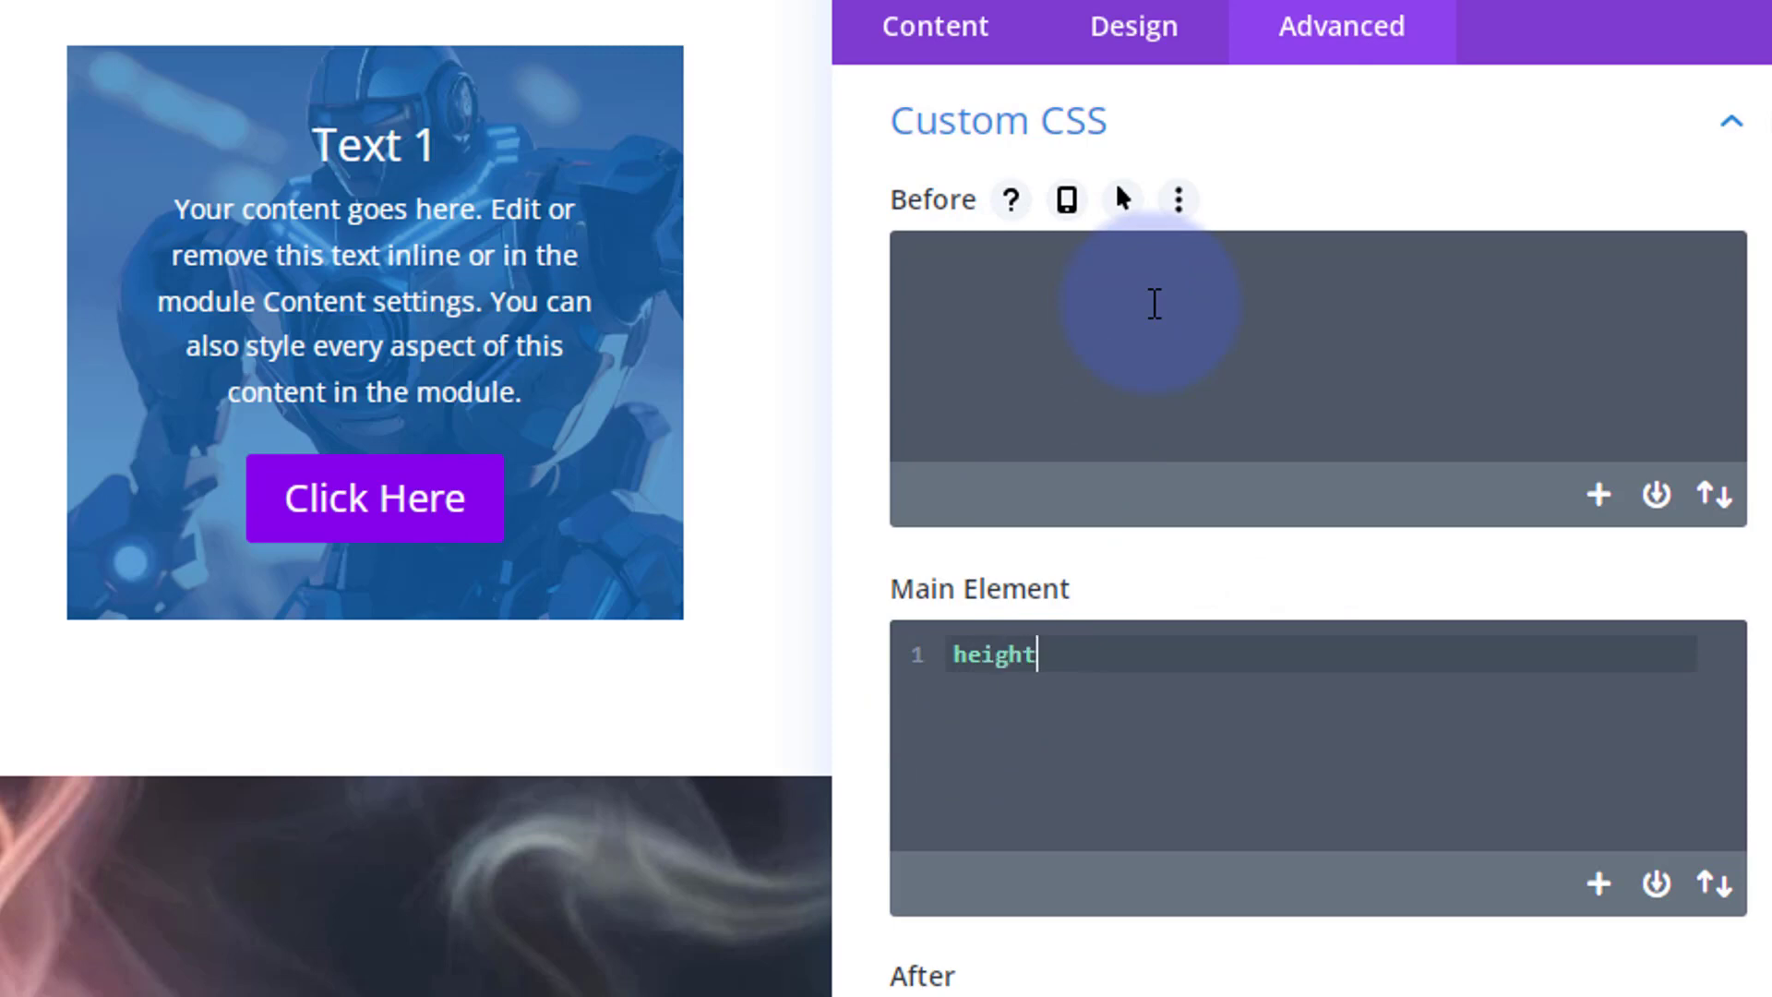
text(height:300px)
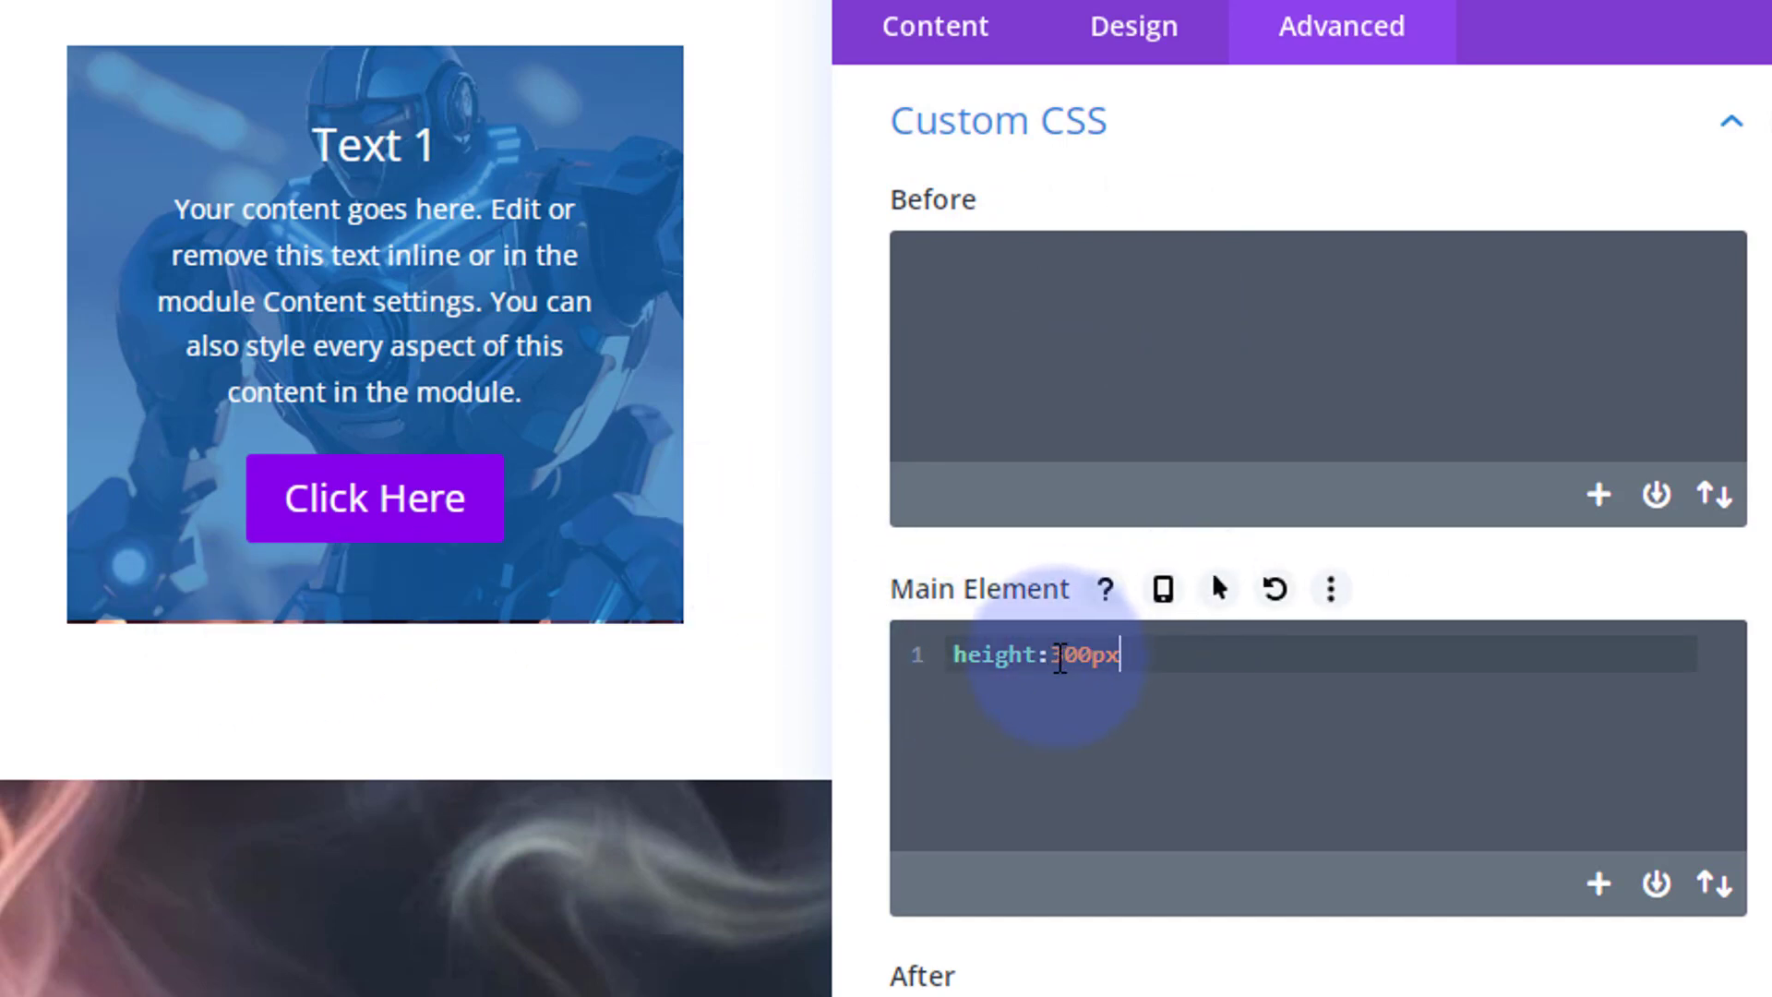
drag(1063, 656, 1093, 655)
text(295)
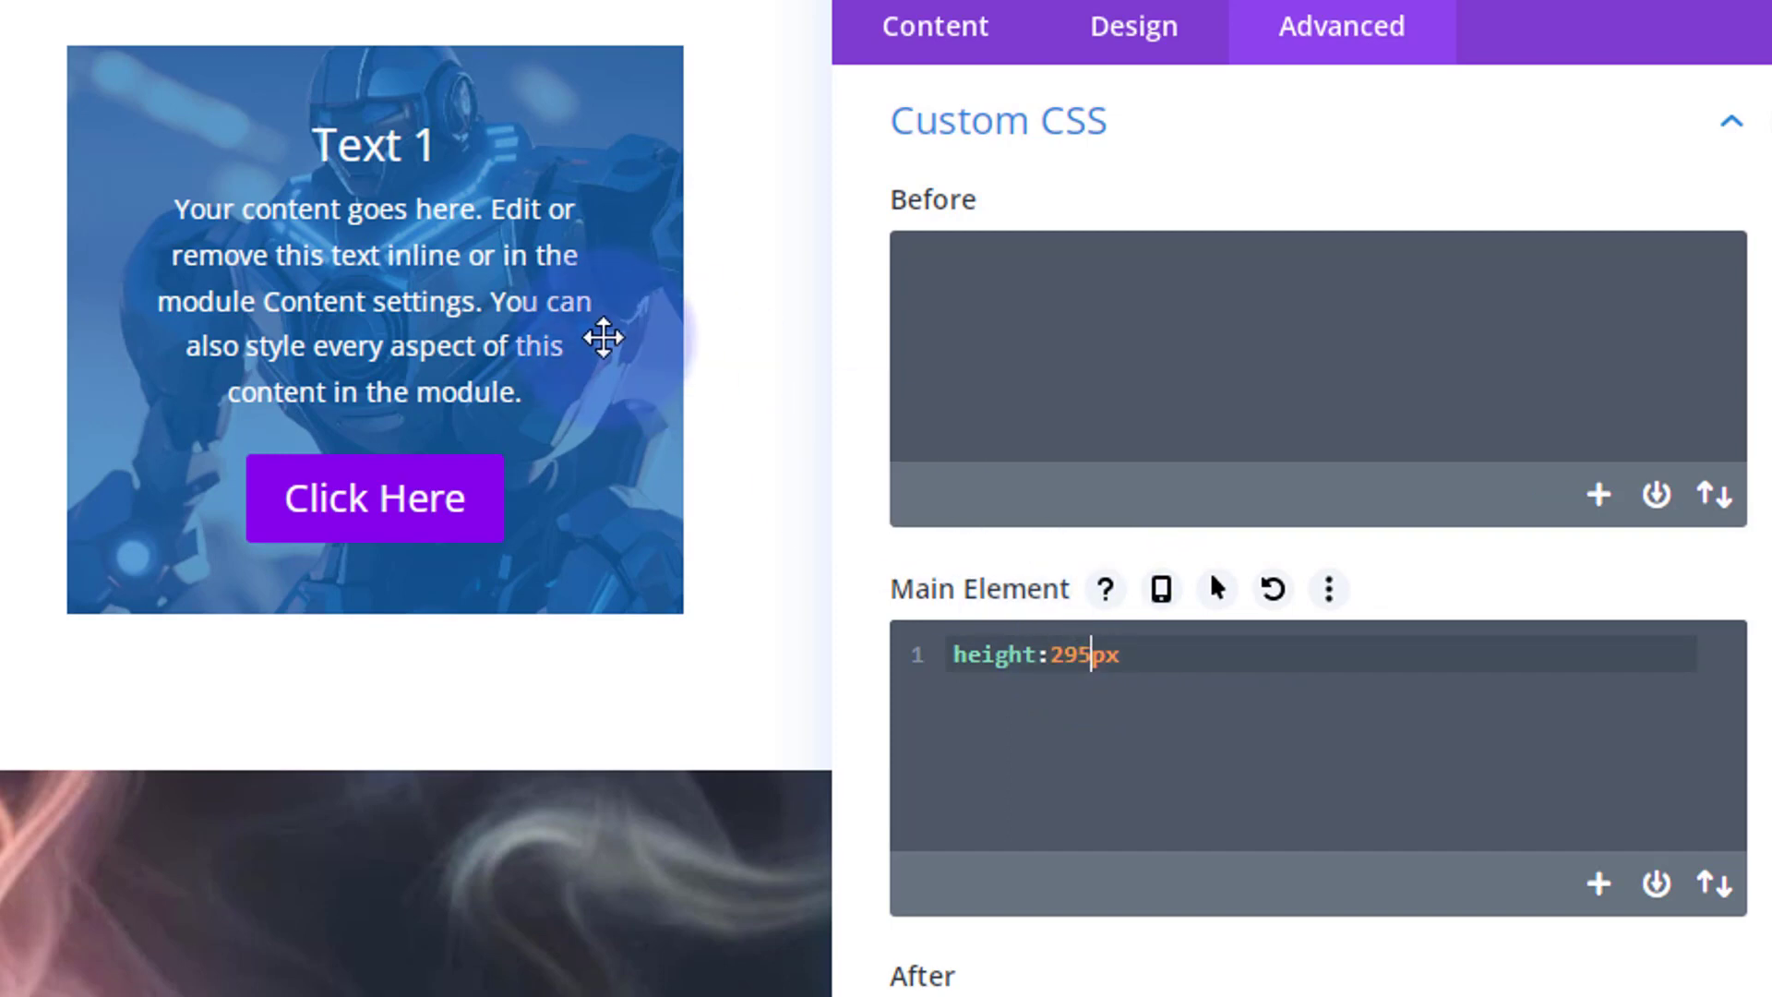
click(1148, 651)
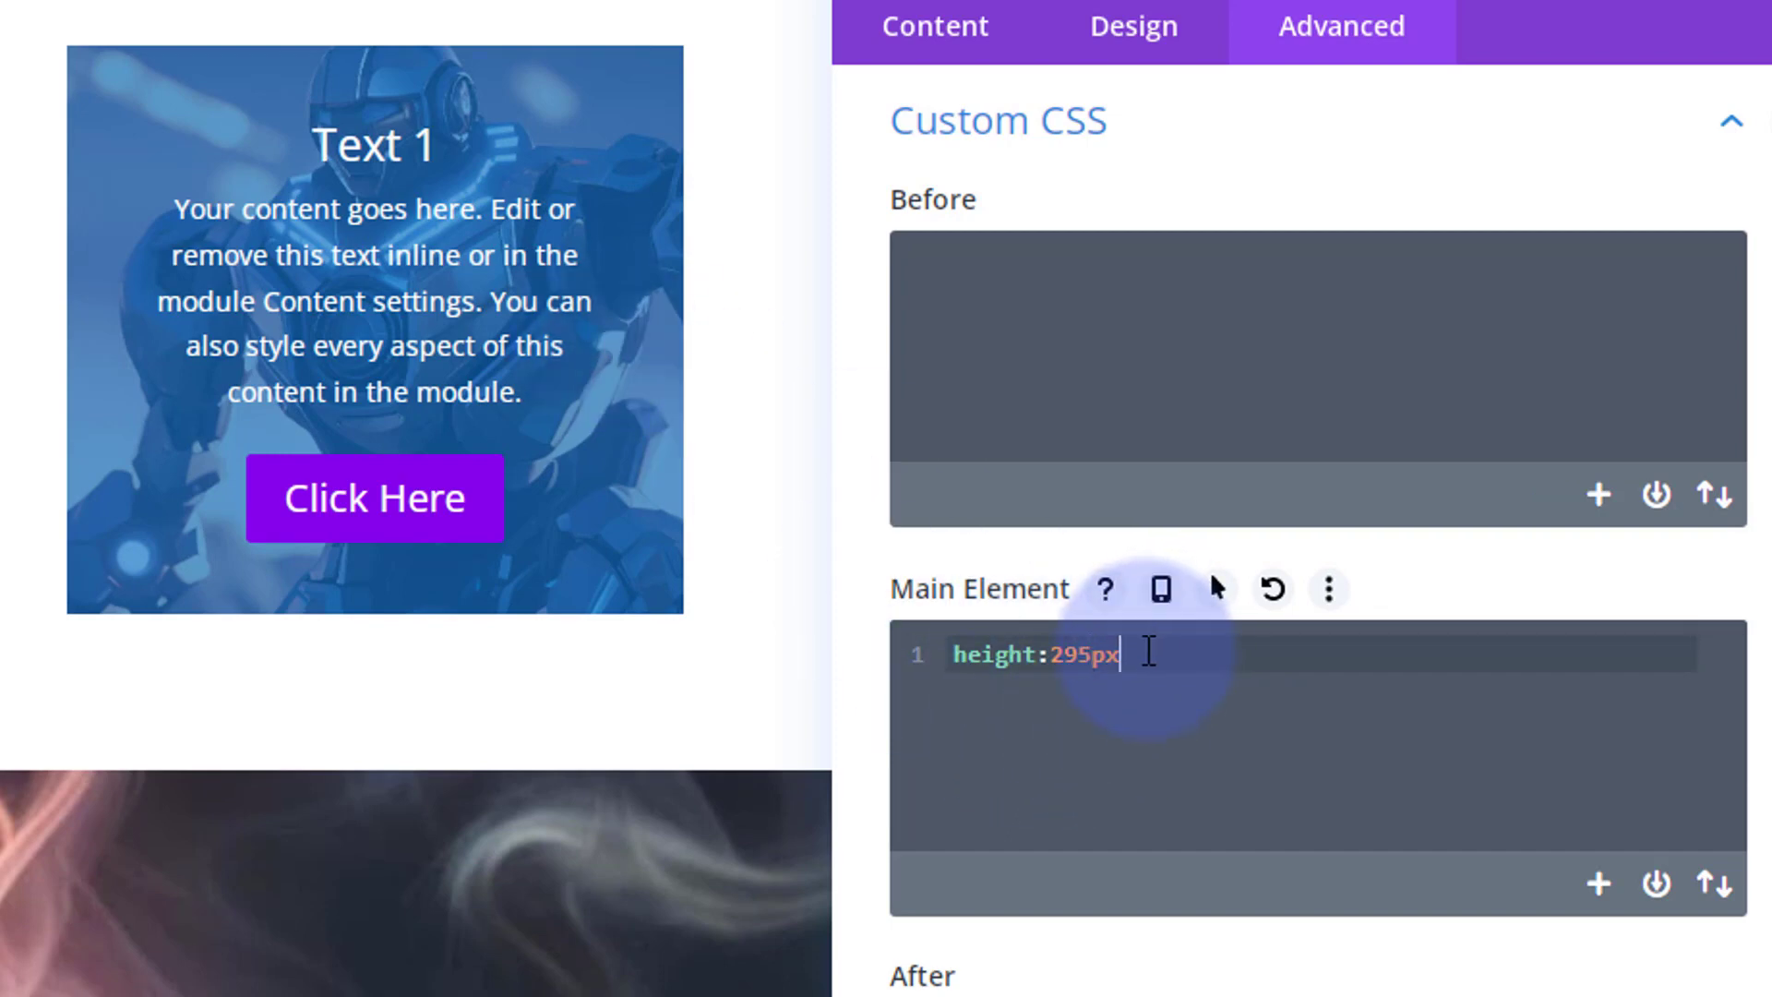
text(;)
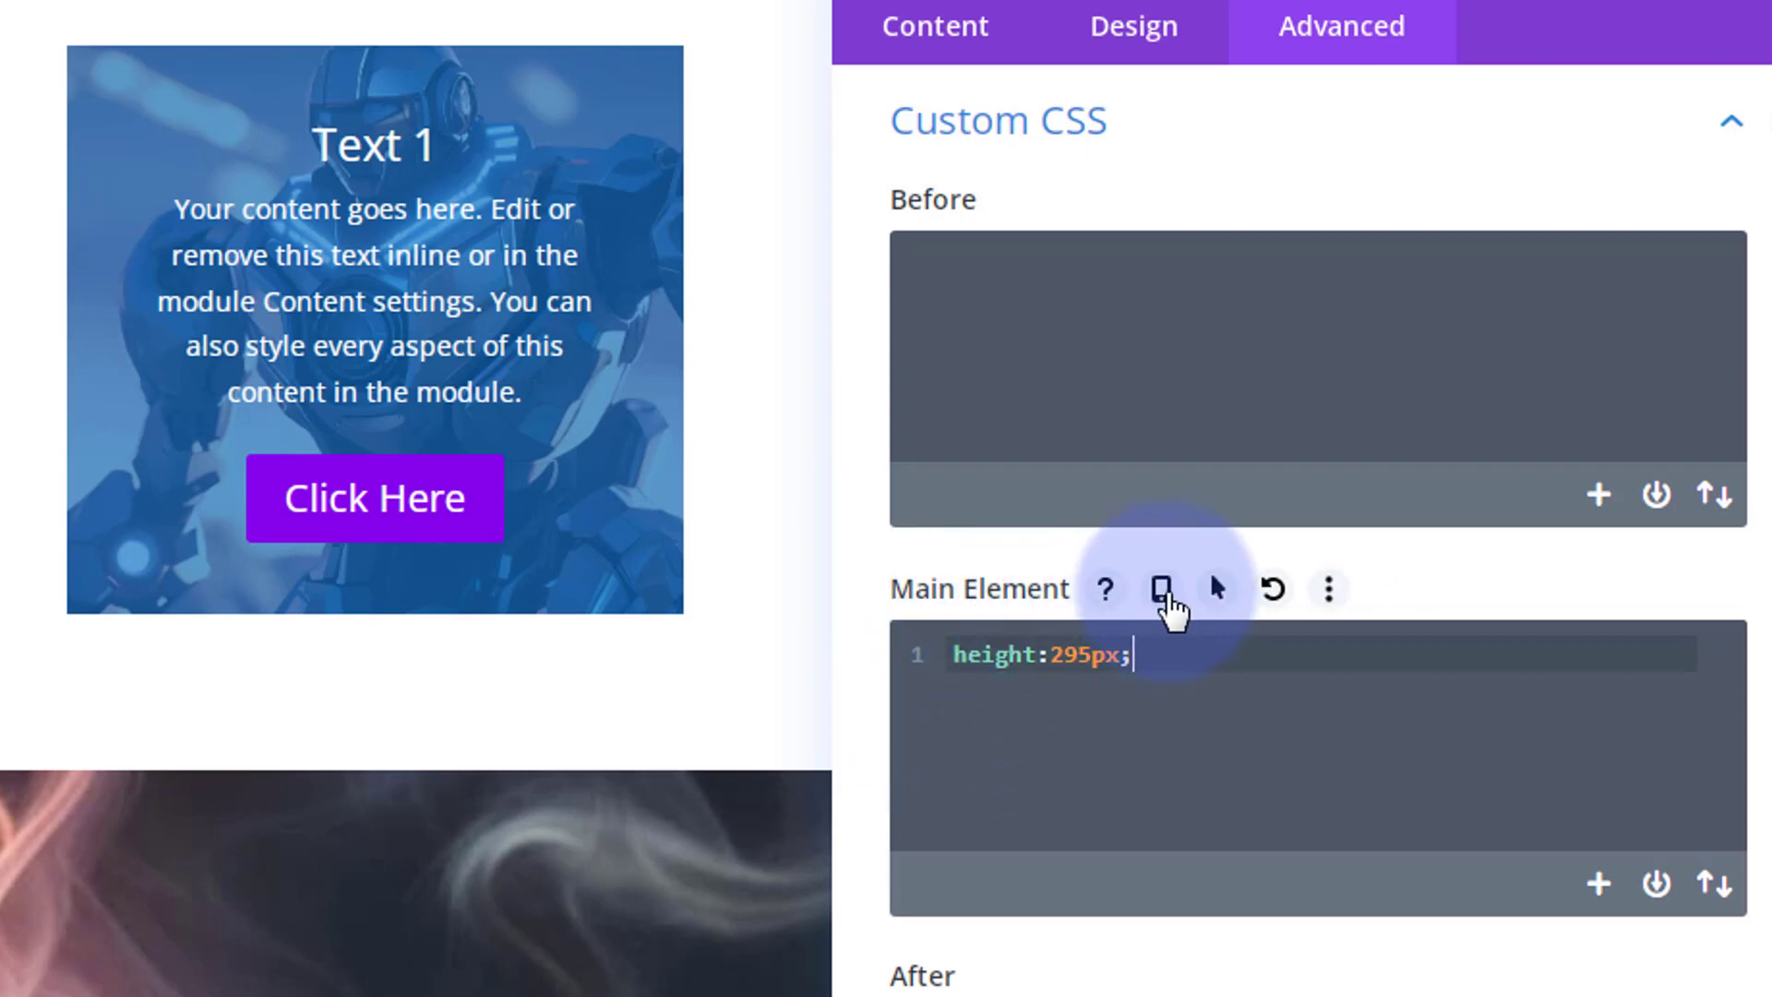
click(1163, 595)
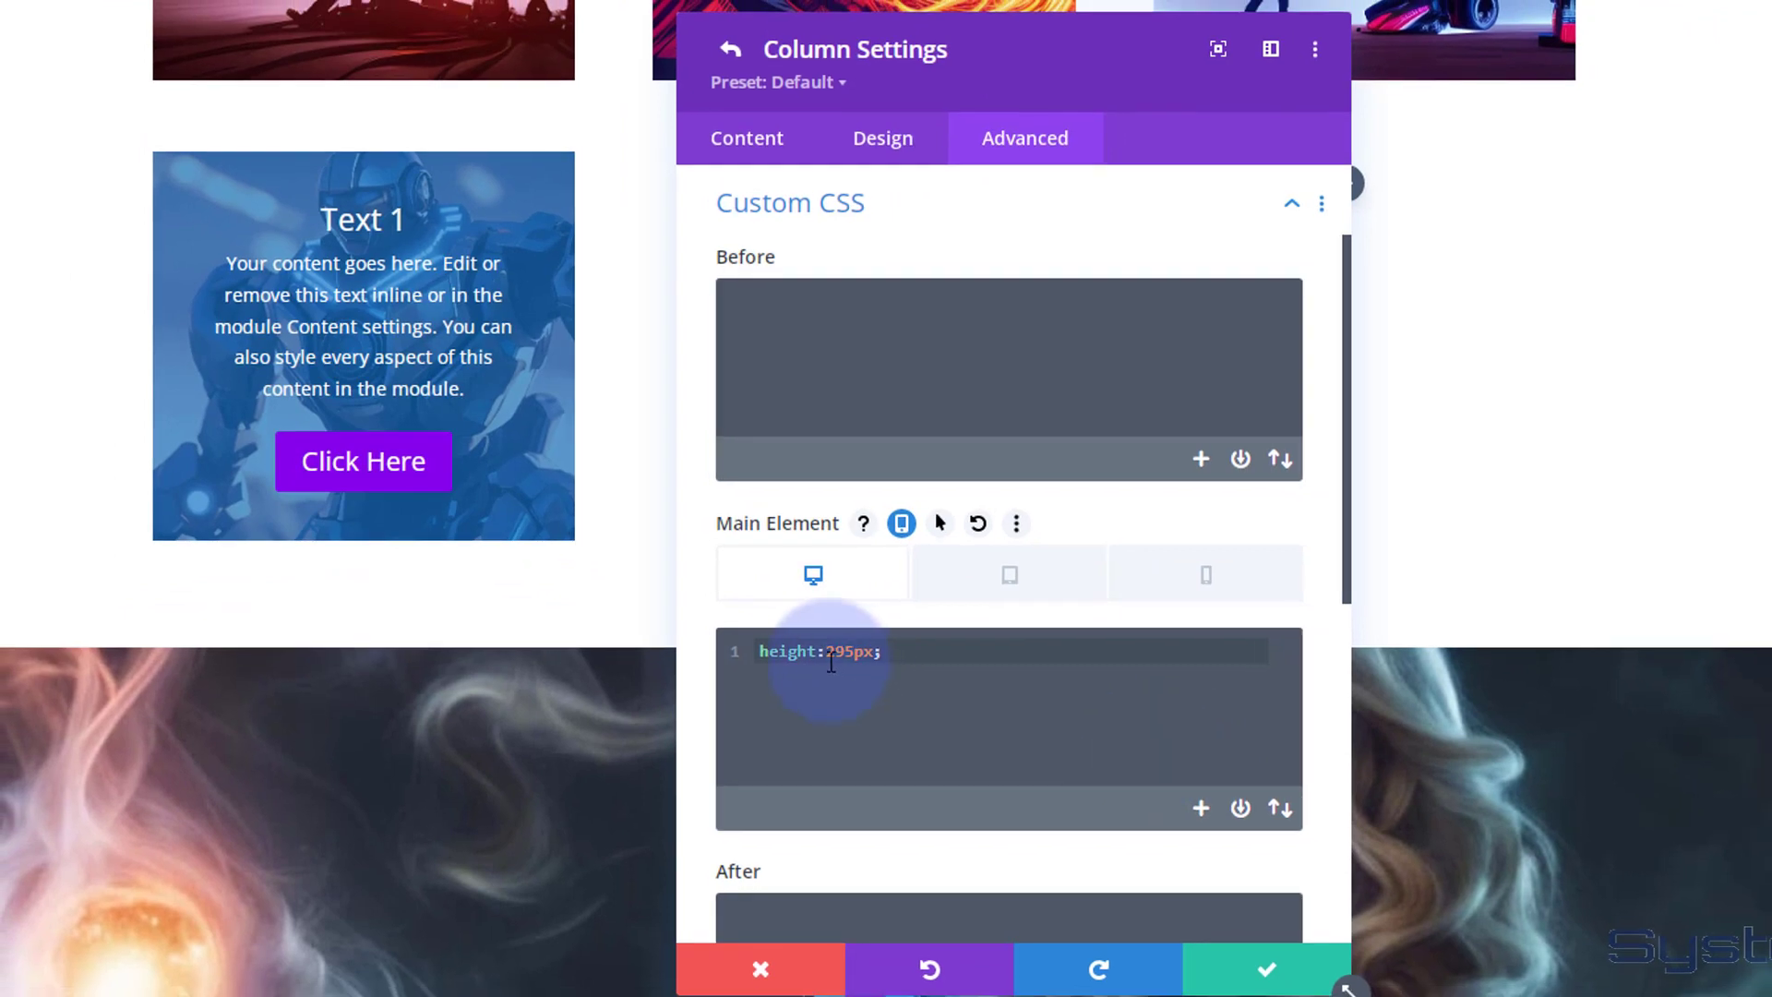
- Save the column settings and the row settings
click(1239, 984)
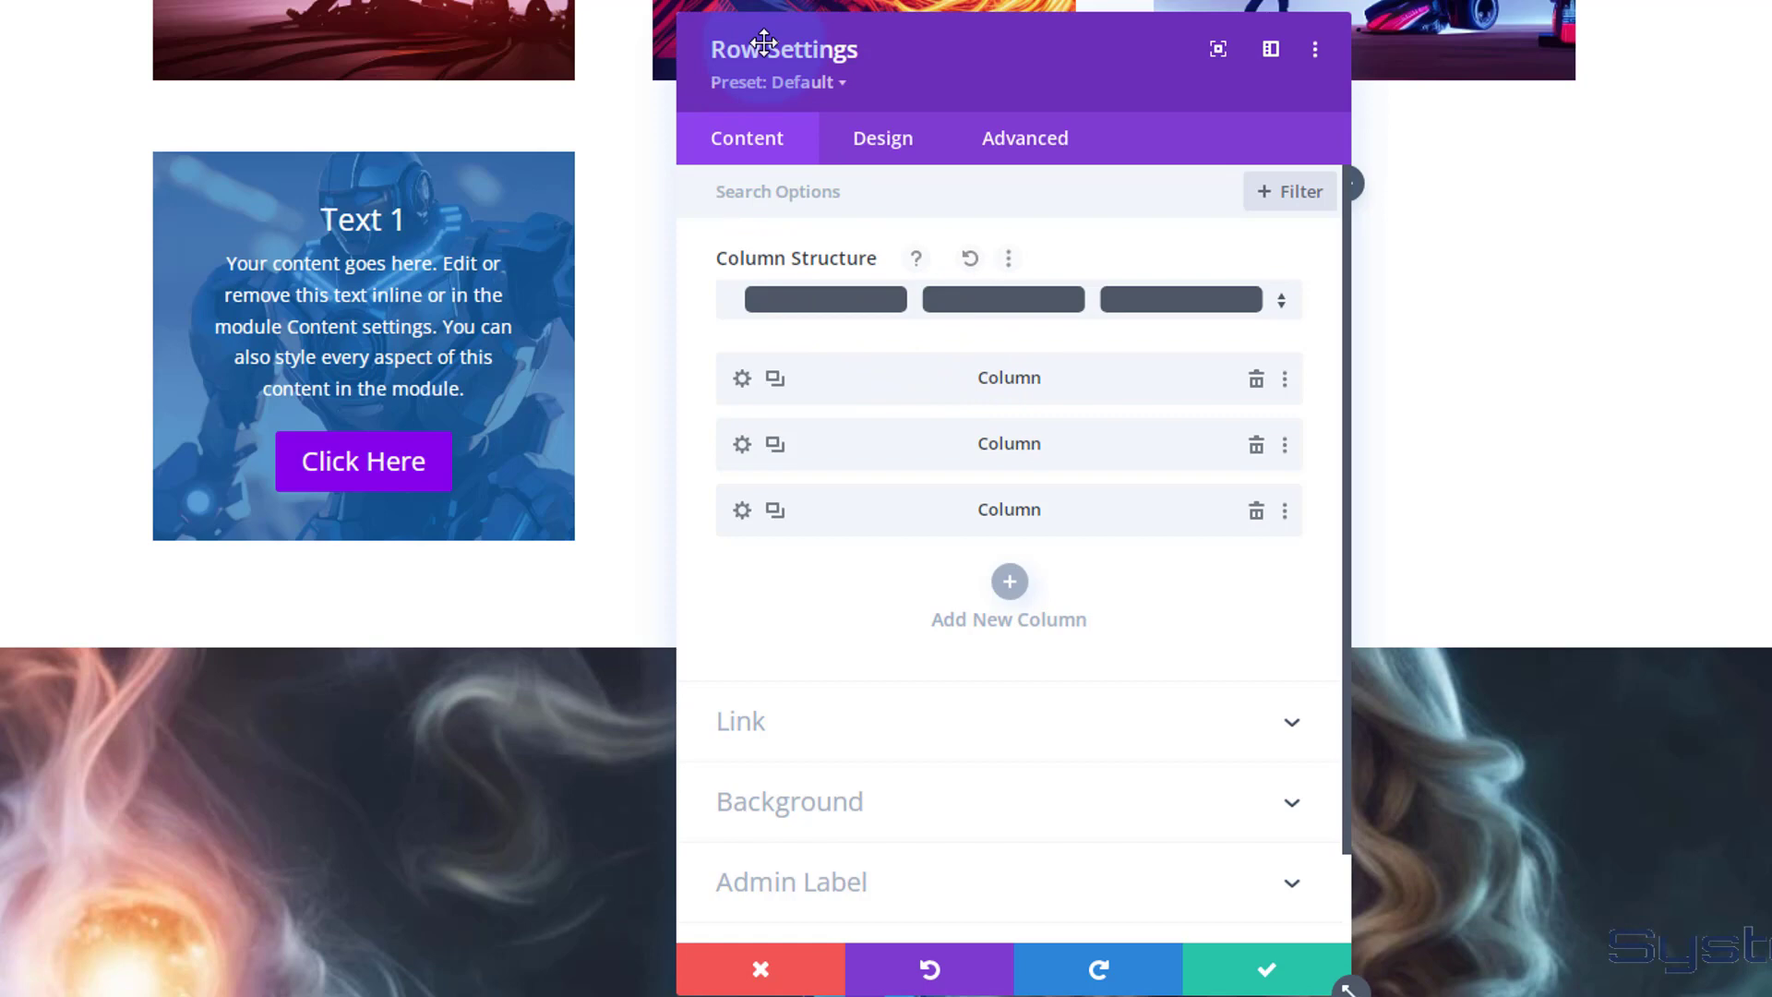
click(1251, 966)
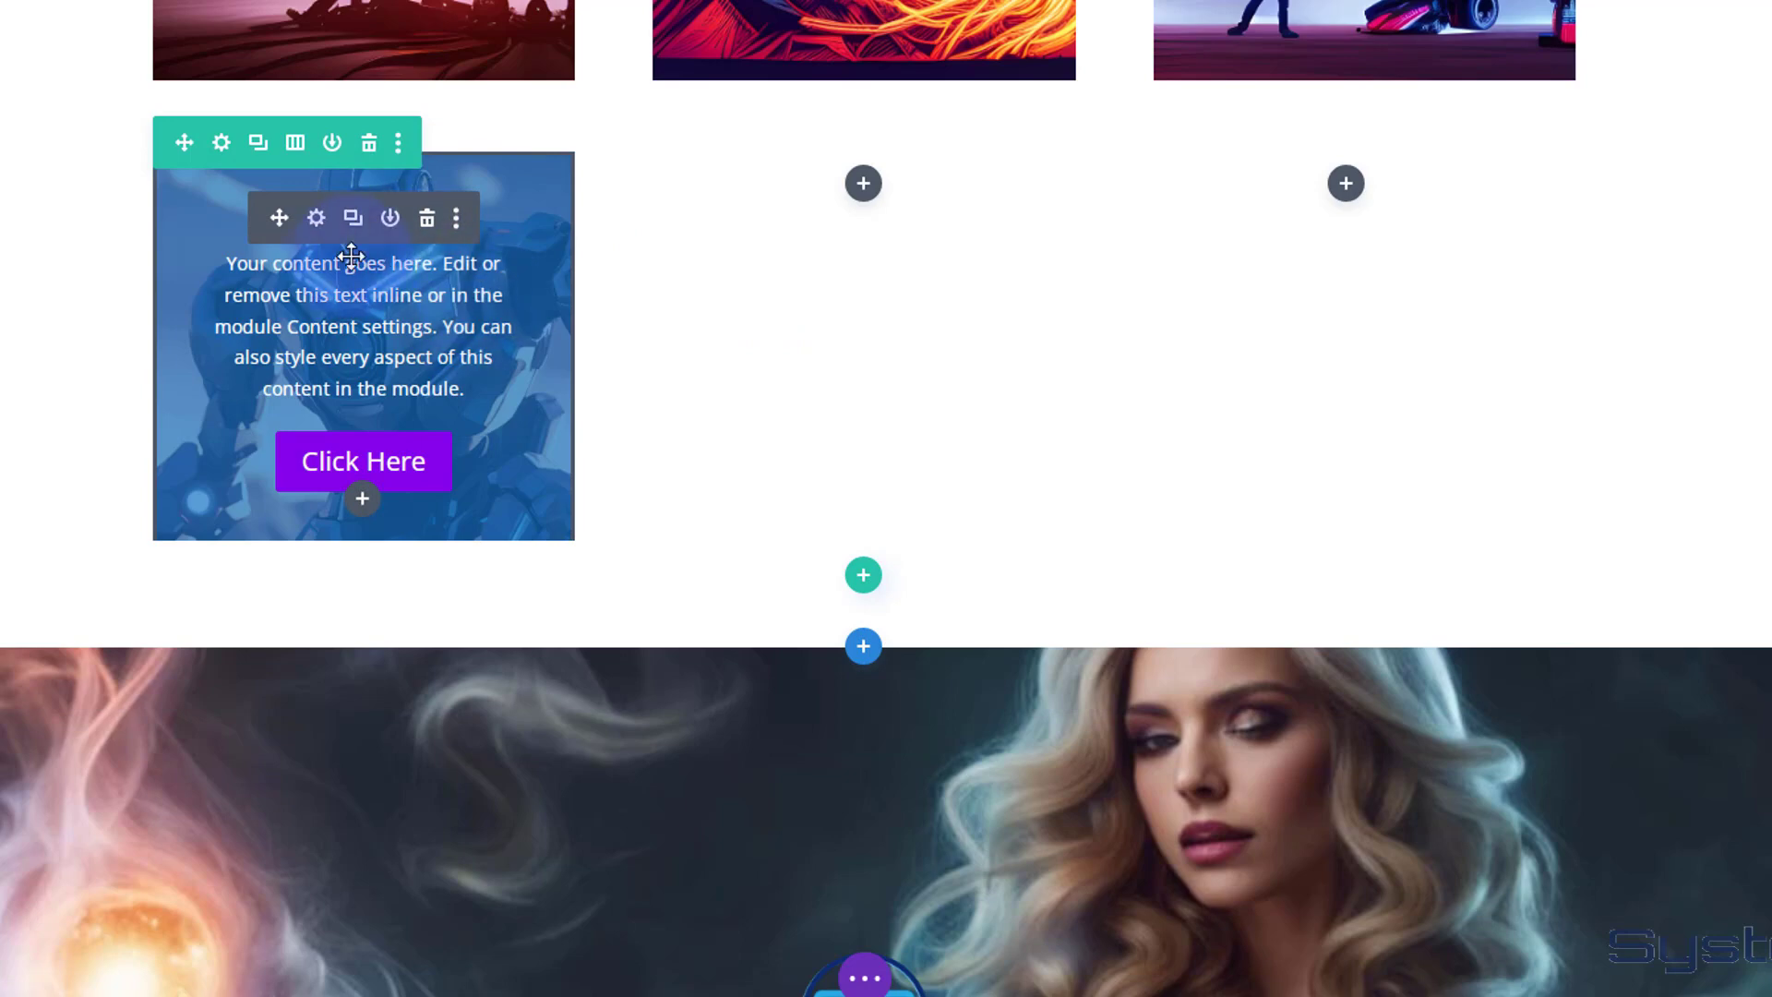
drag(354, 139, 317, 242)
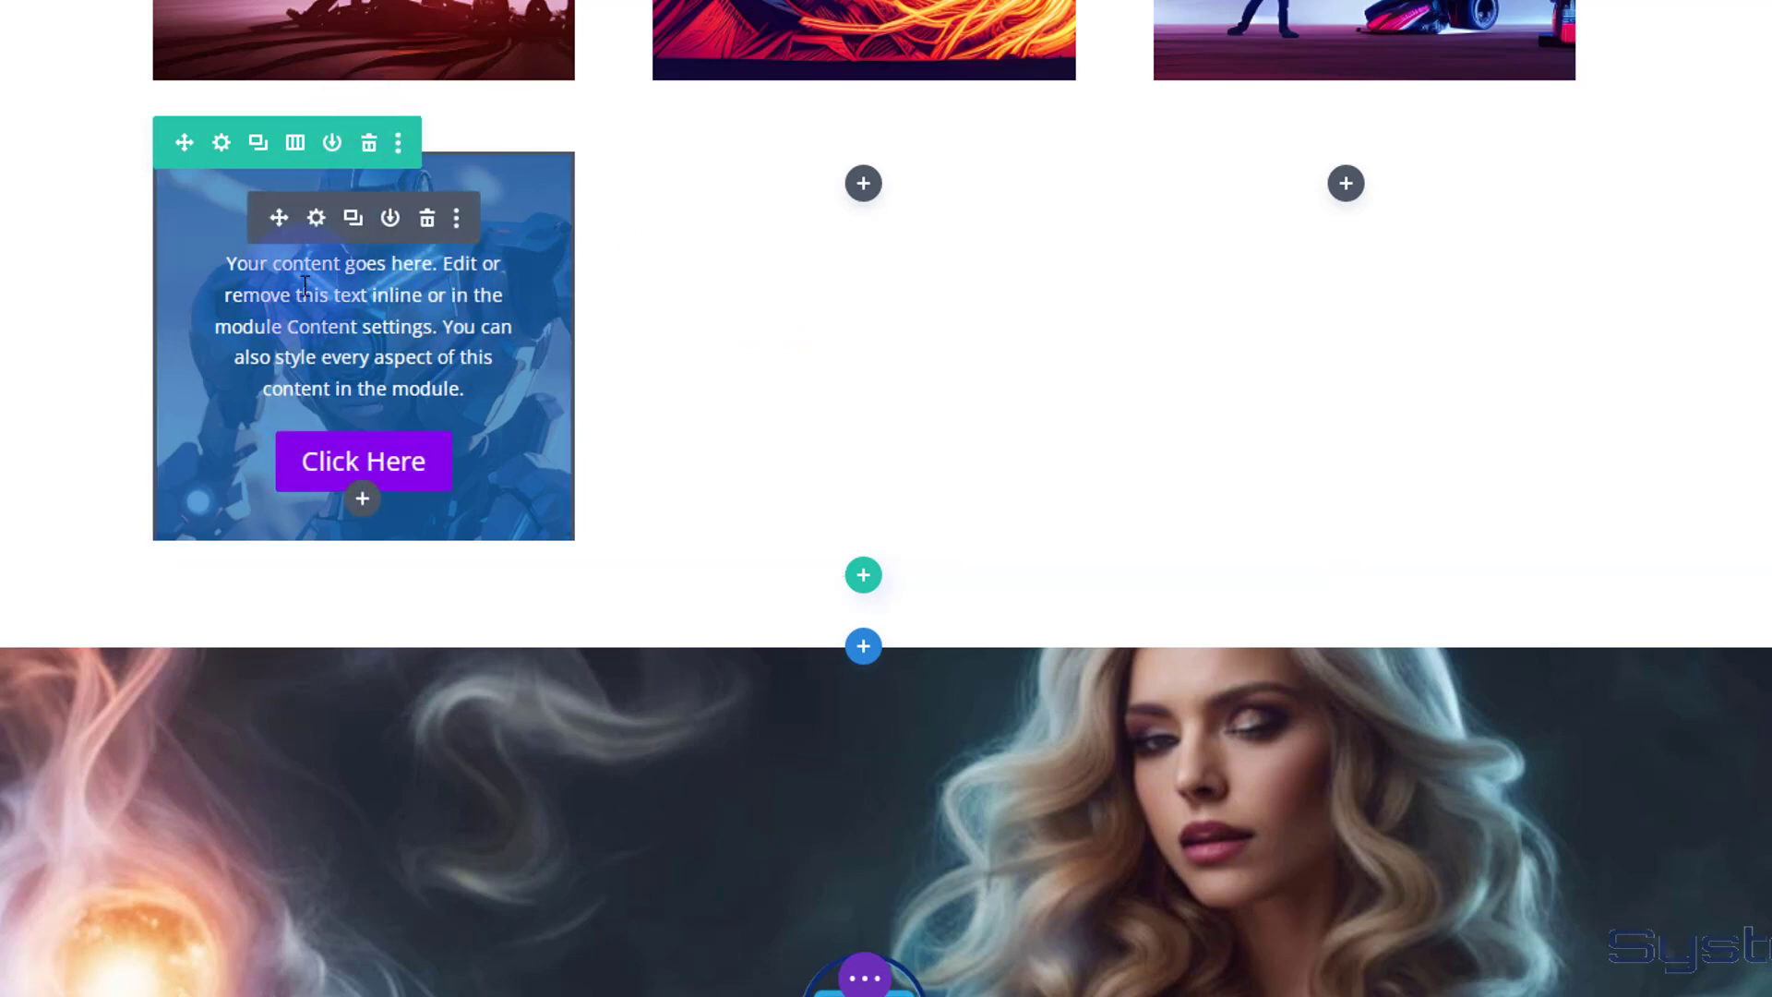
- Set the Call To Action's top margin to -300px in Design > Spacing
click(317, 220)
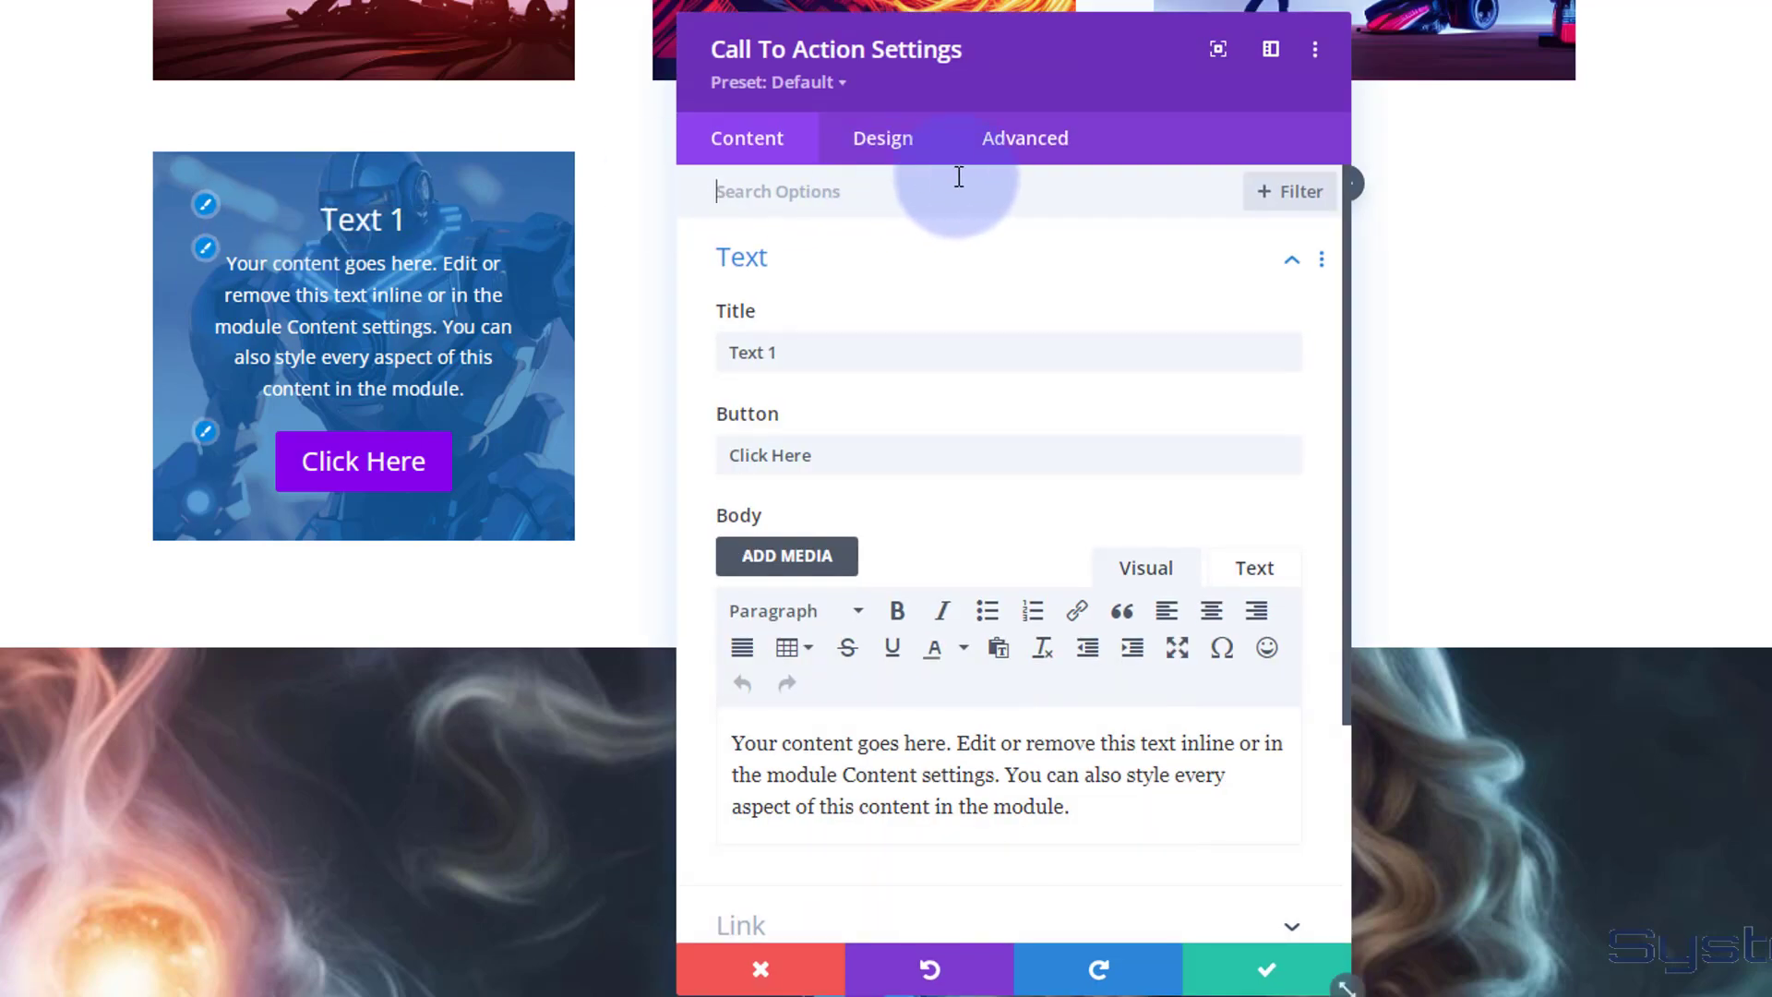
click(886, 146)
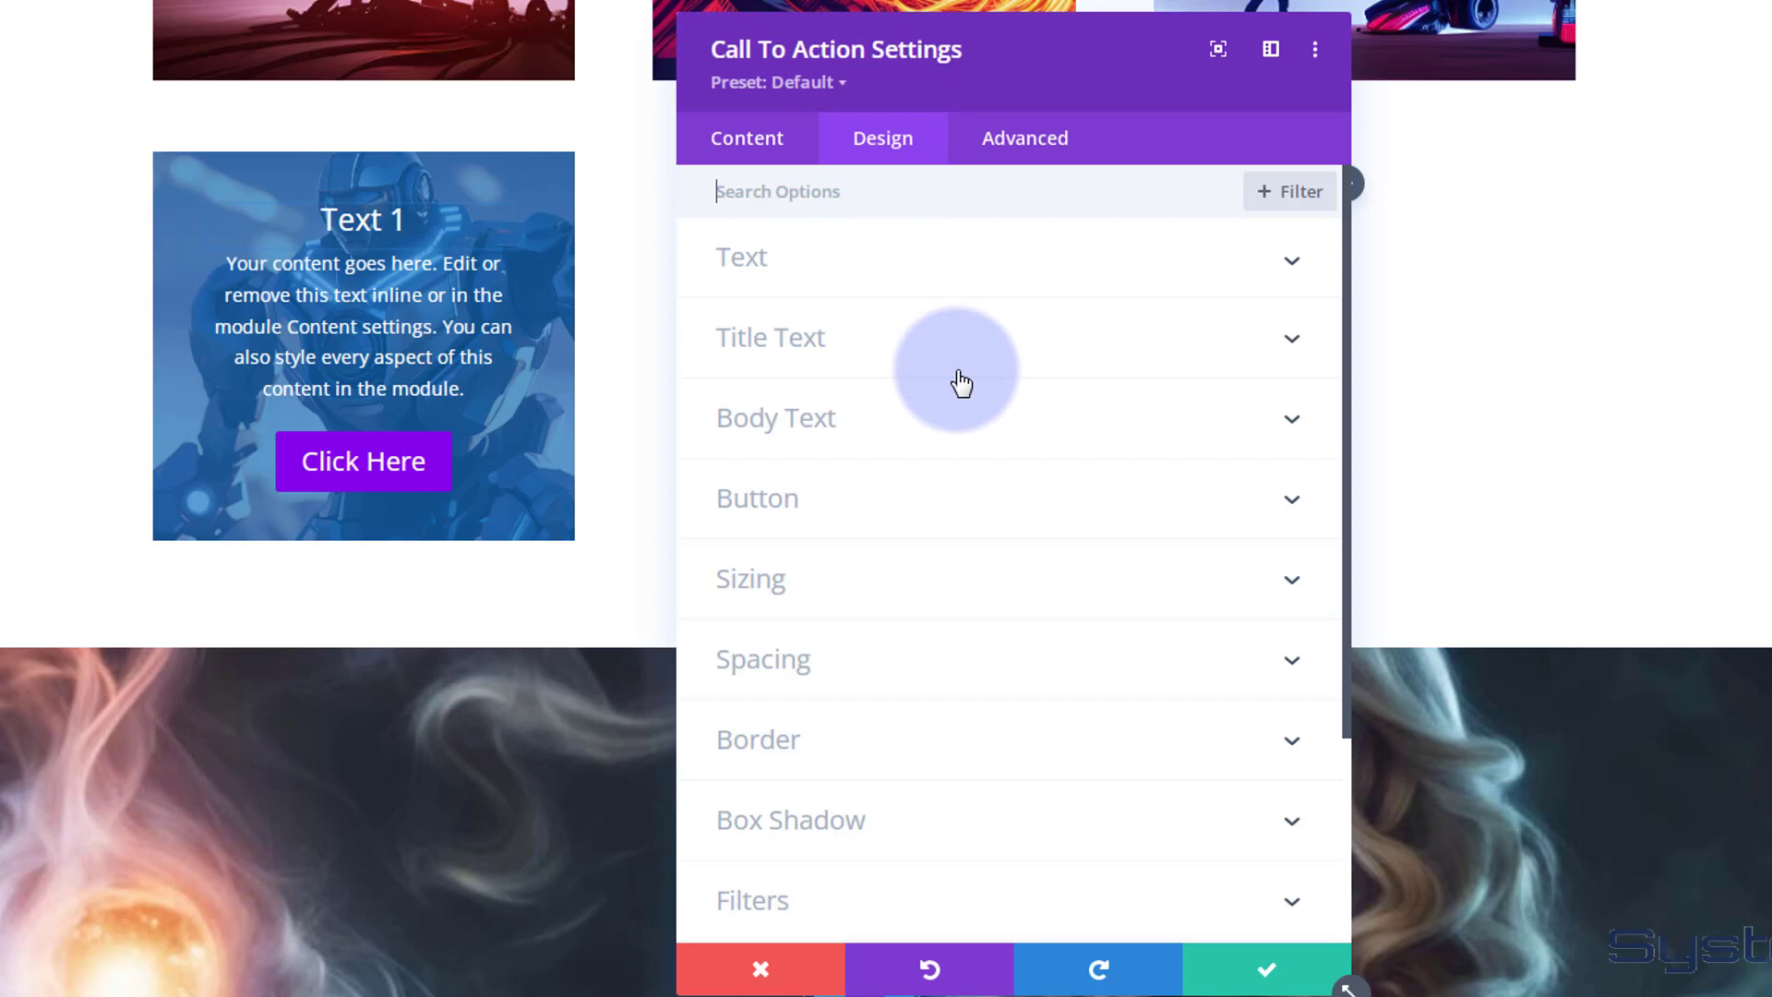
click(907, 664)
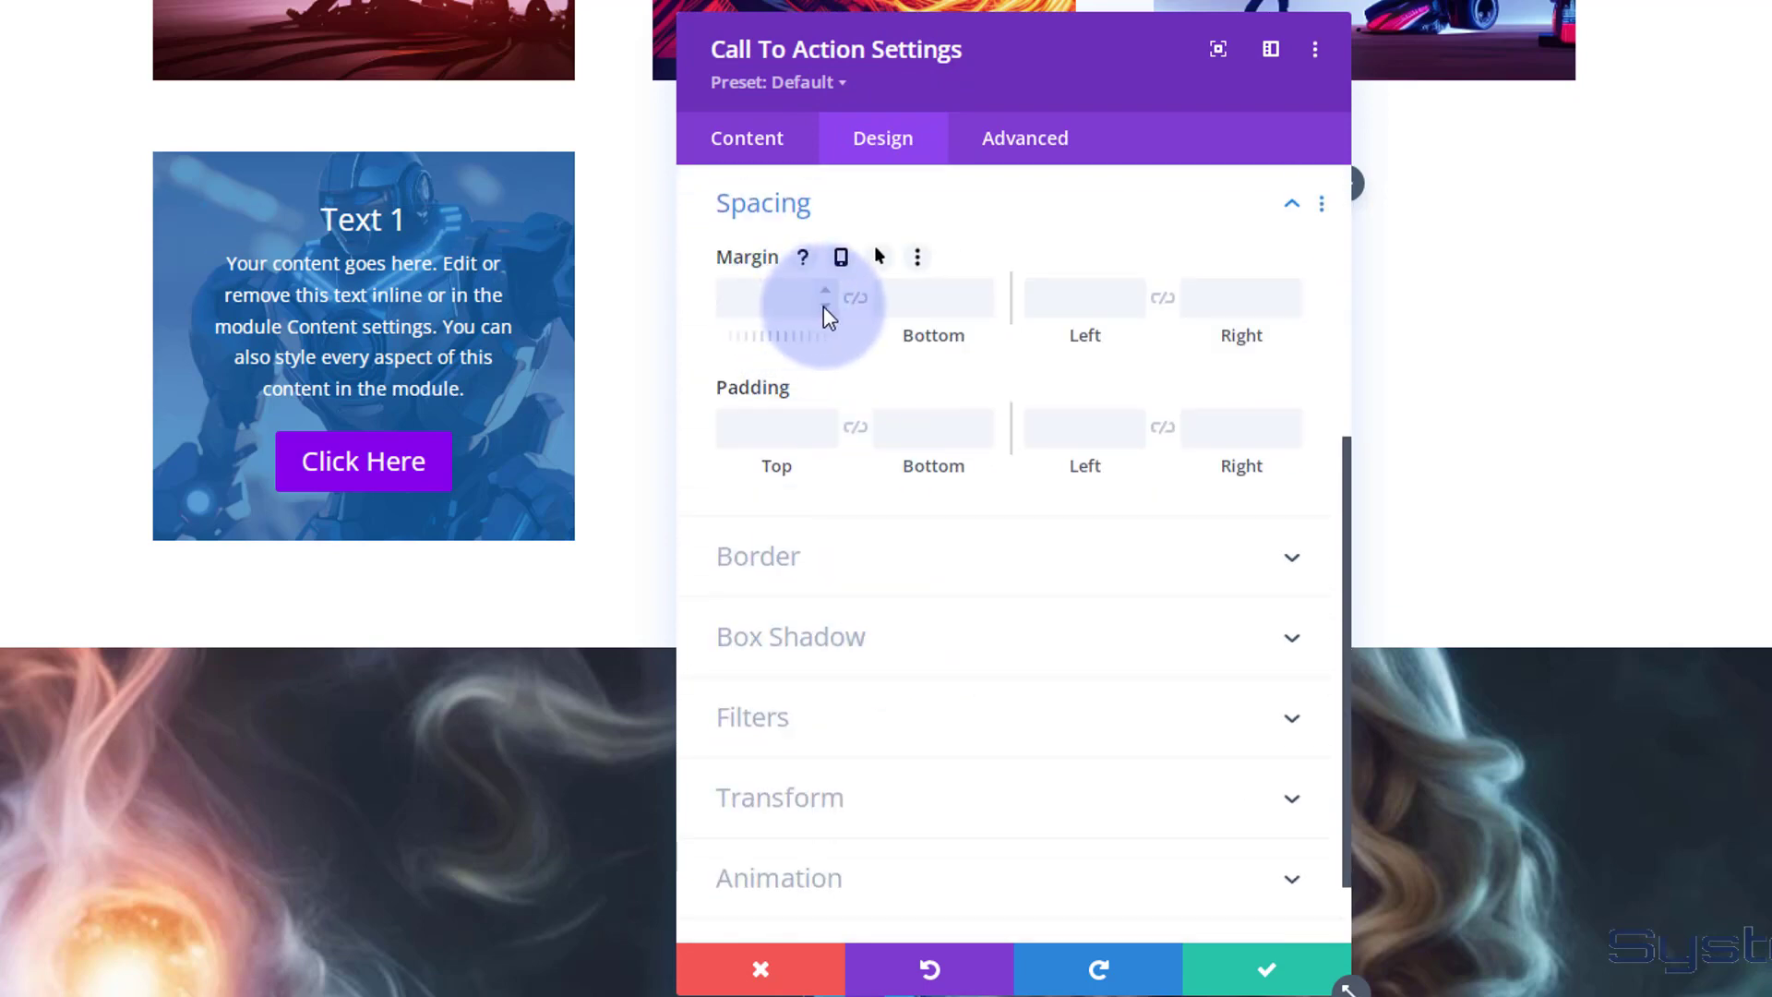
drag(805, 344, 799, 347)
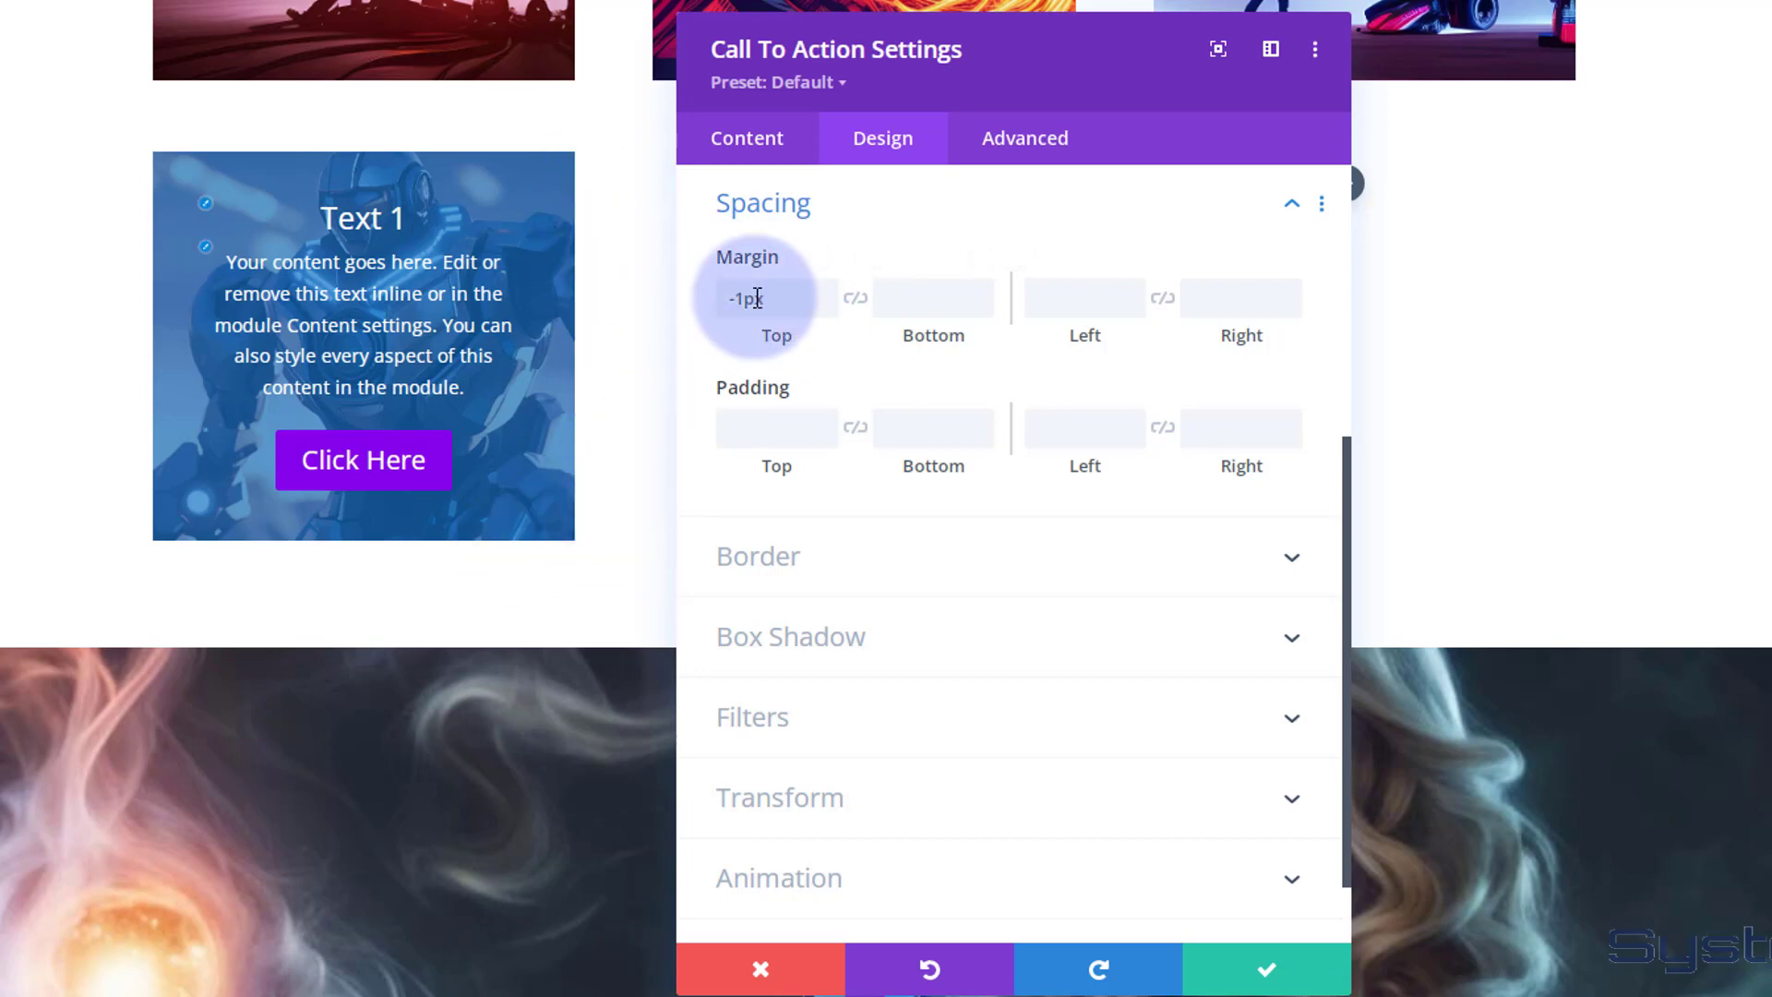
drag(735, 299, 745, 299)
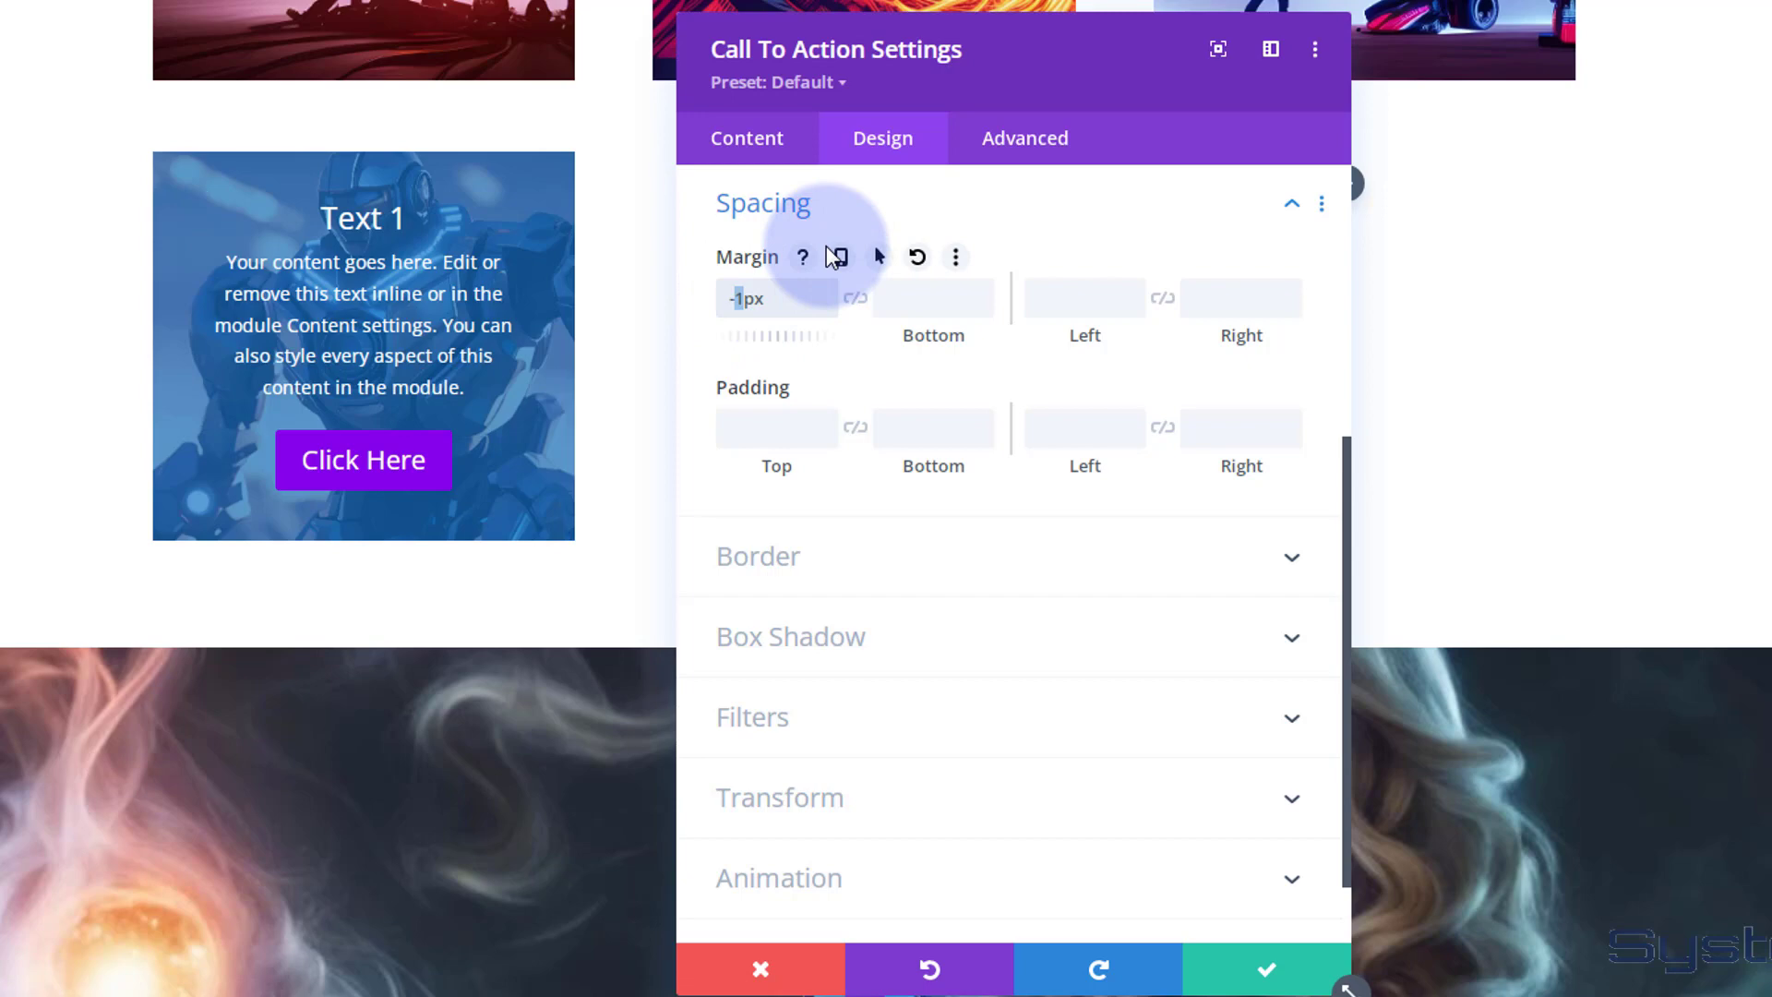
text(300)
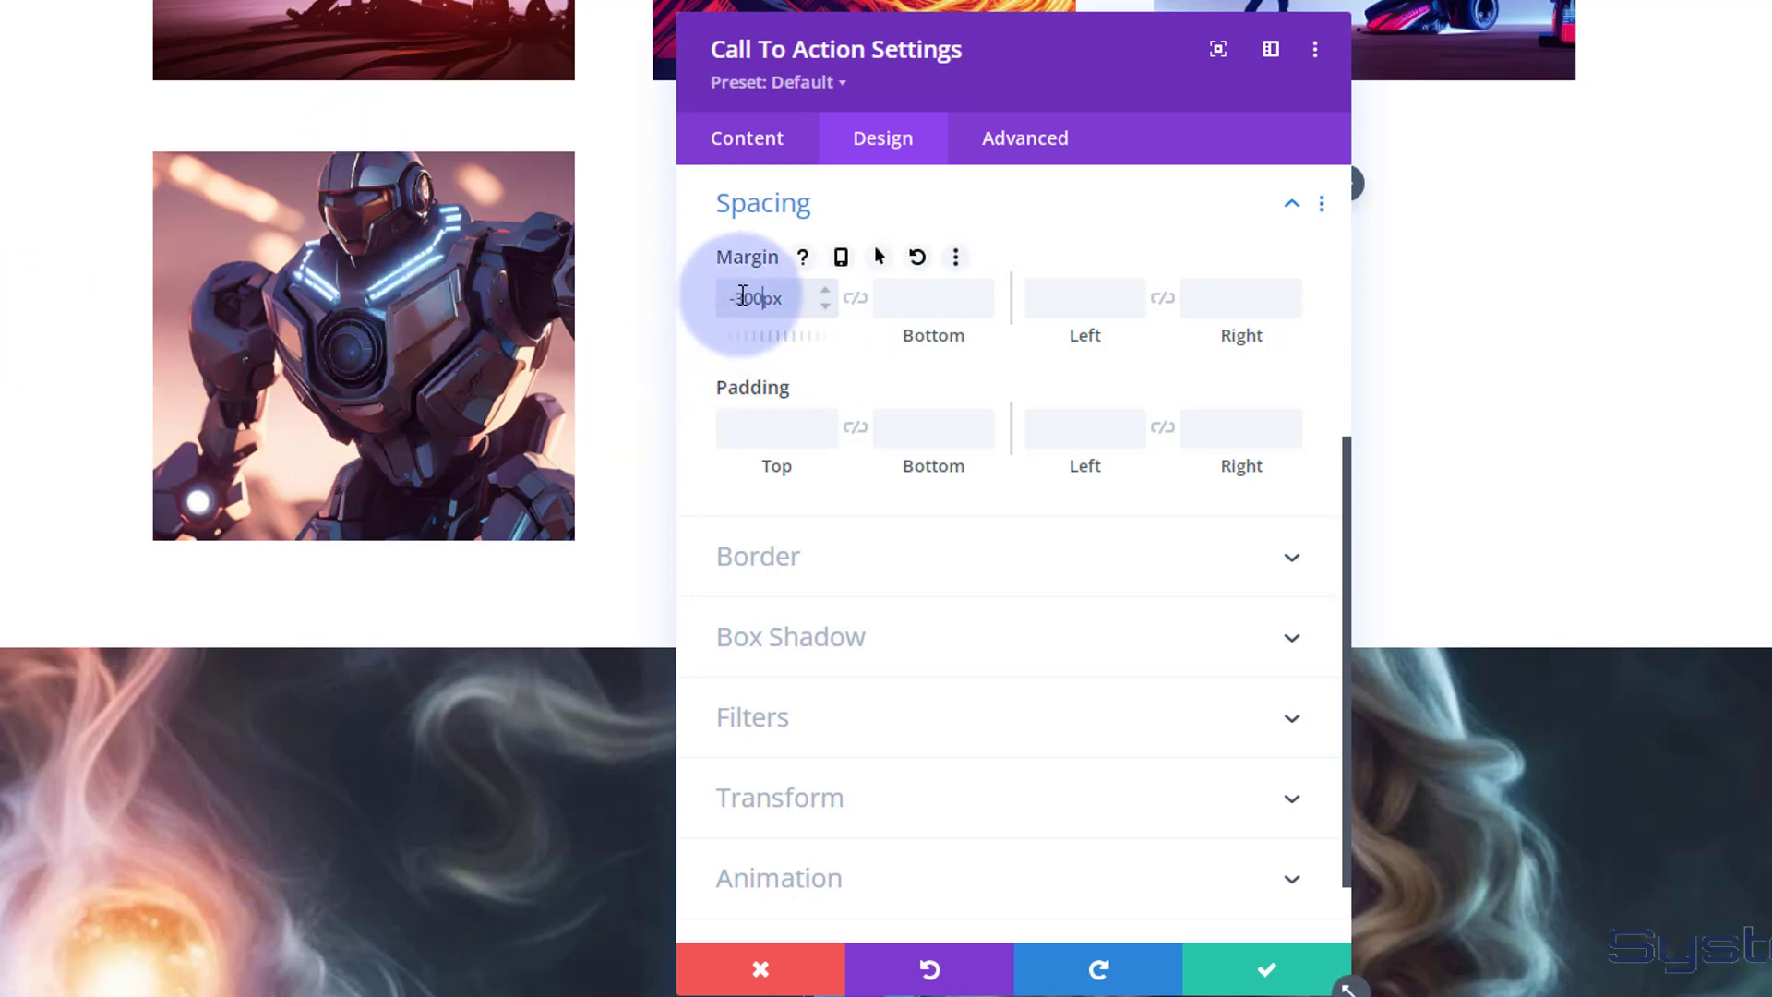
- Set the Call To Action's bottom padding to 350px
click(890, 423)
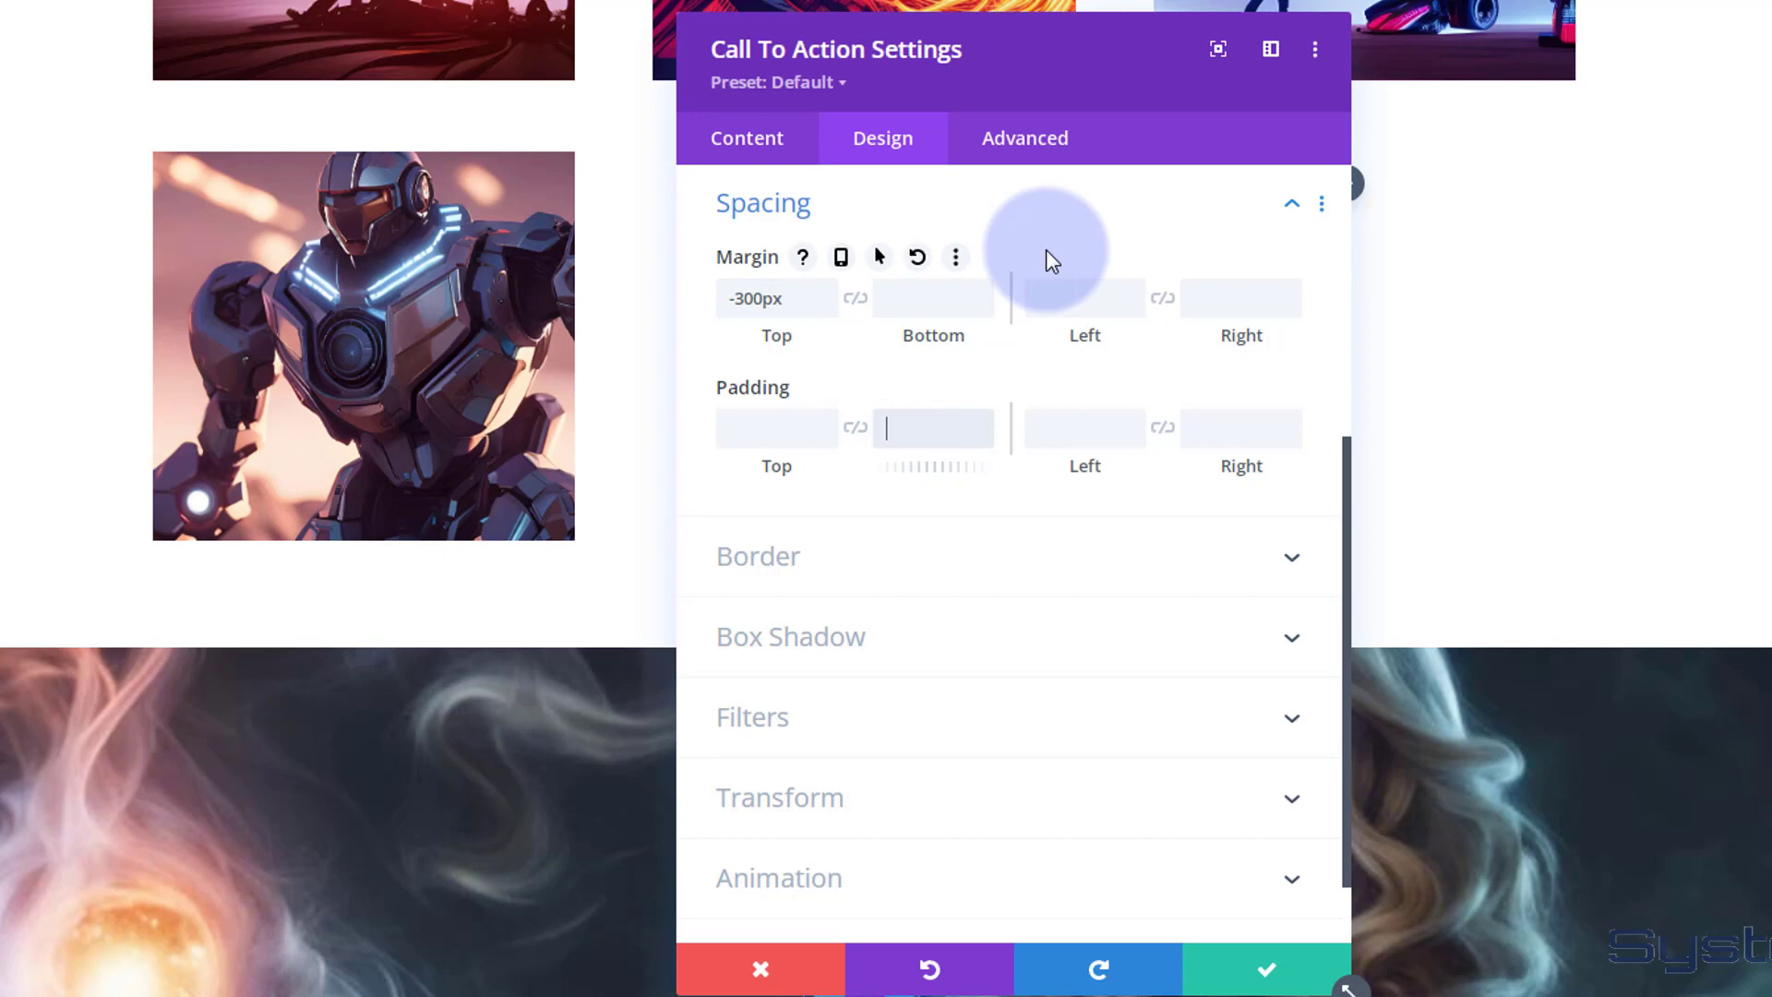
text(350px)
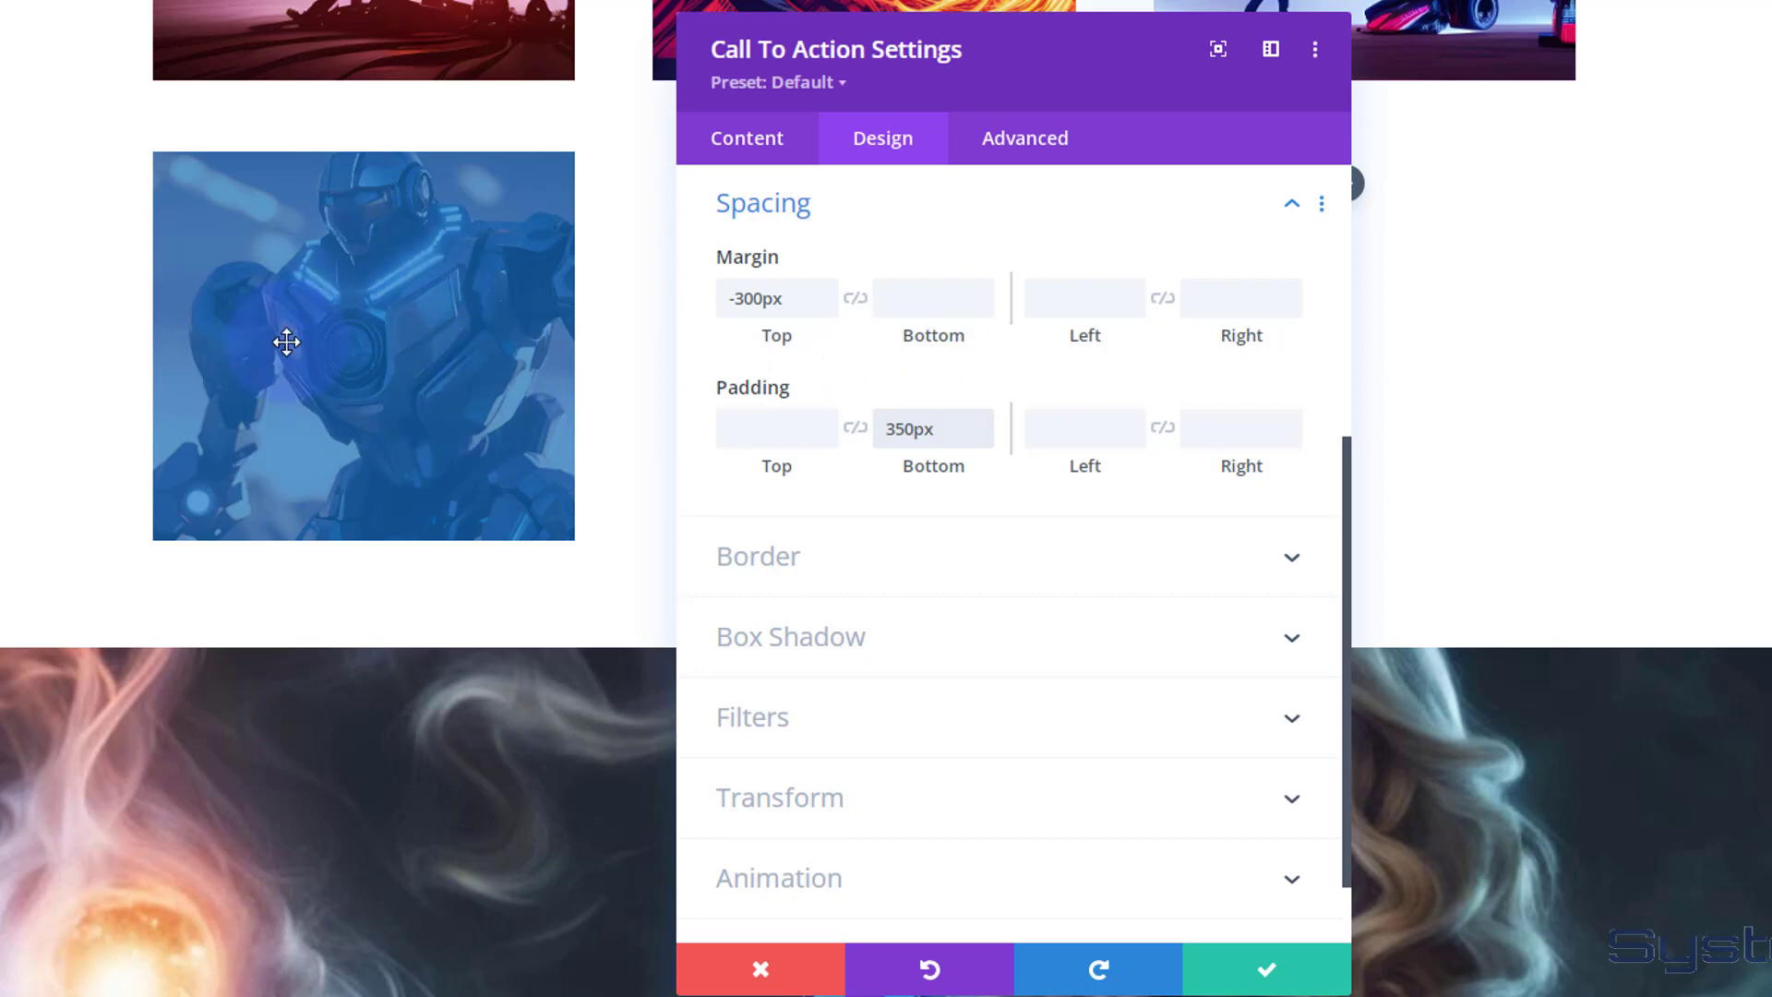
mouse_move(927, 393)
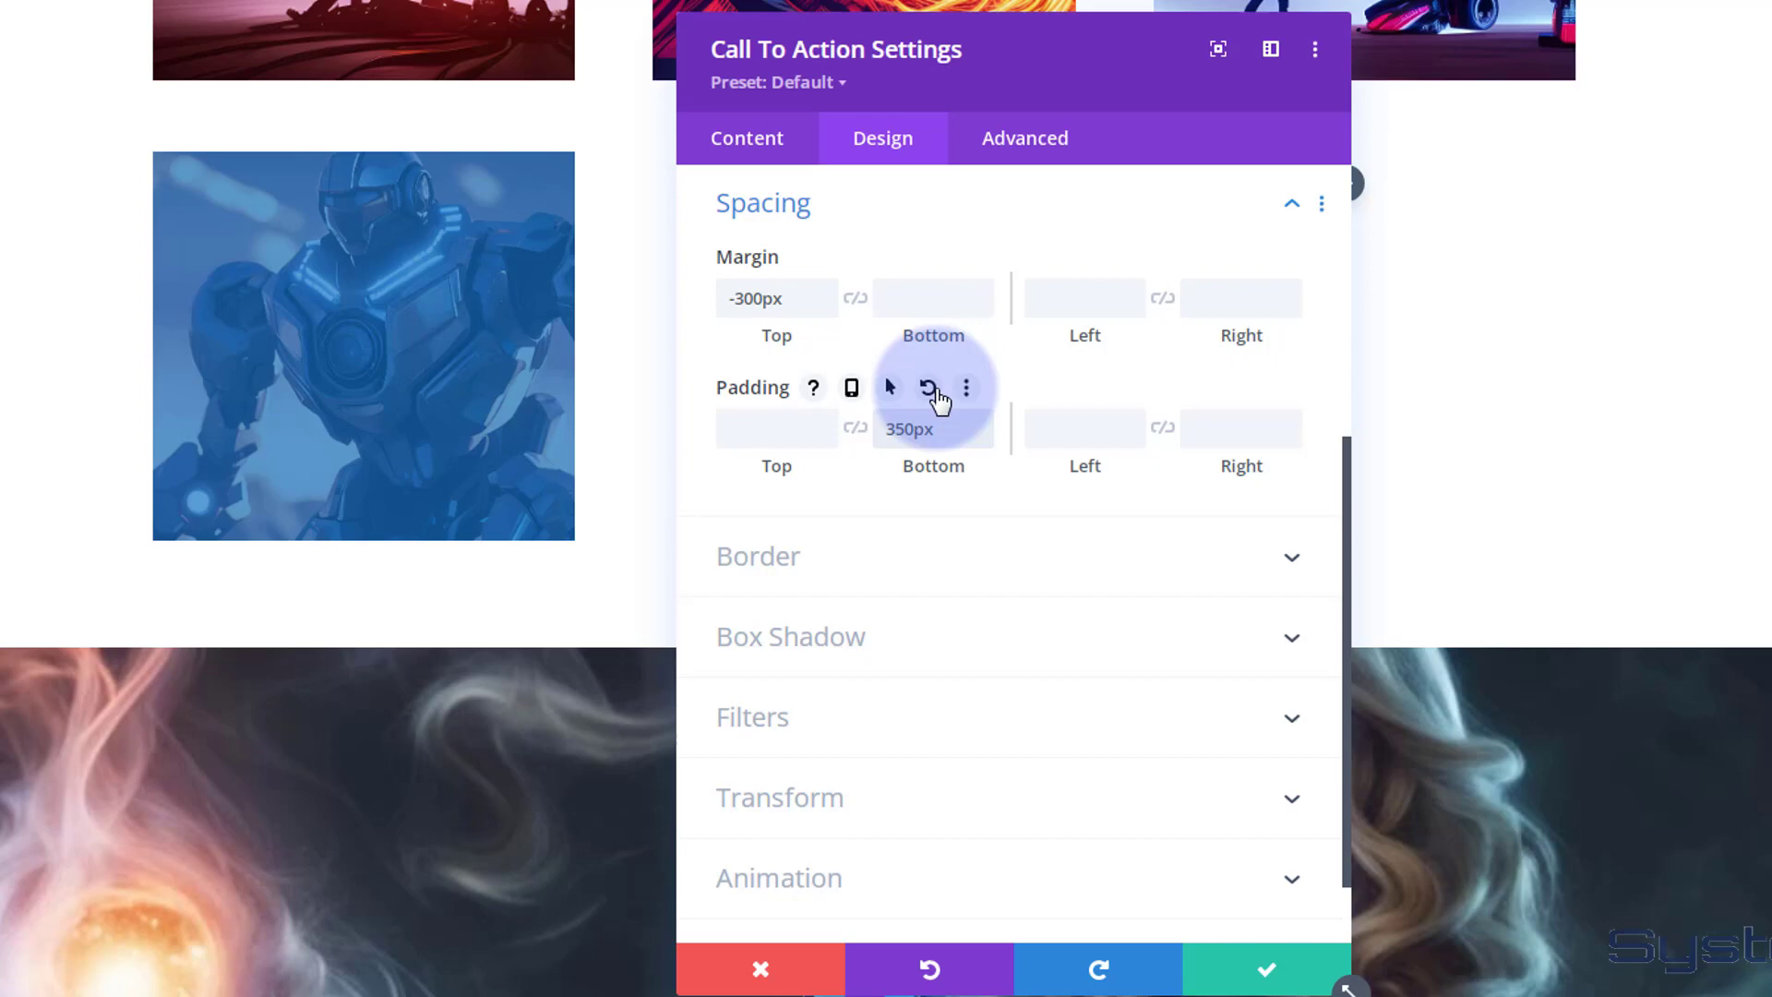
click(739, 295)
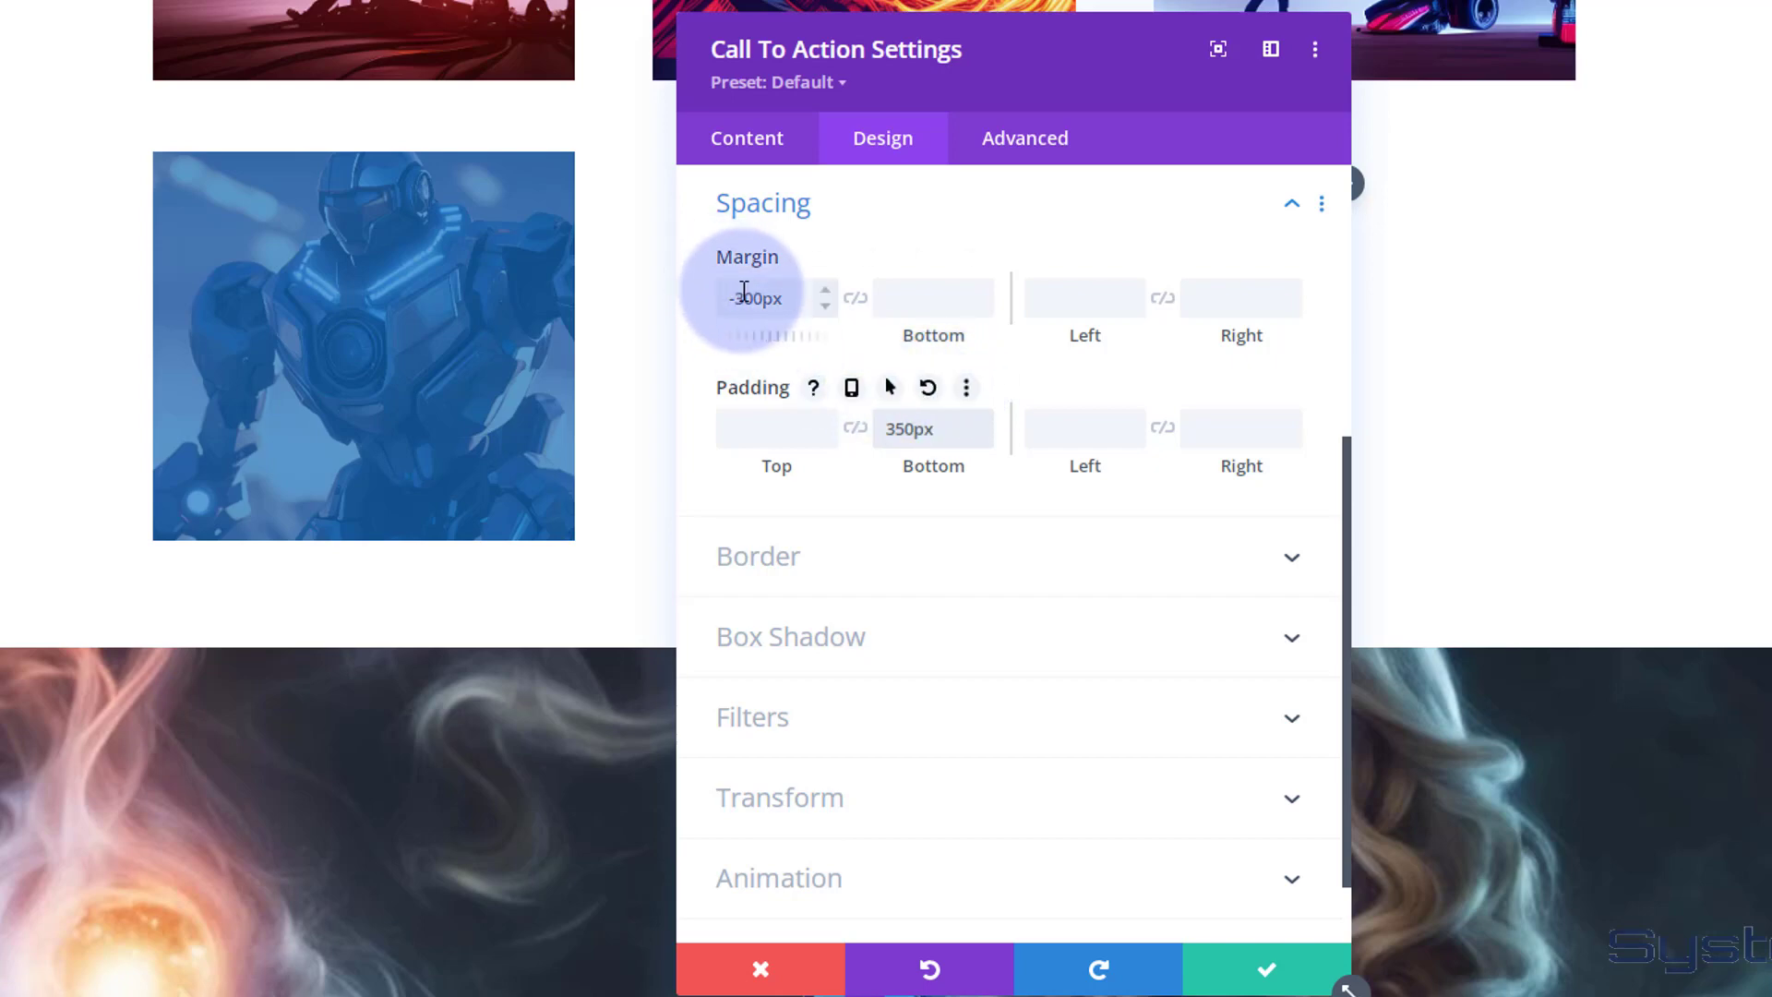
- Add a 0px hover-state top margin to the Call To Action, keeping -300px by default
click(783, 392)
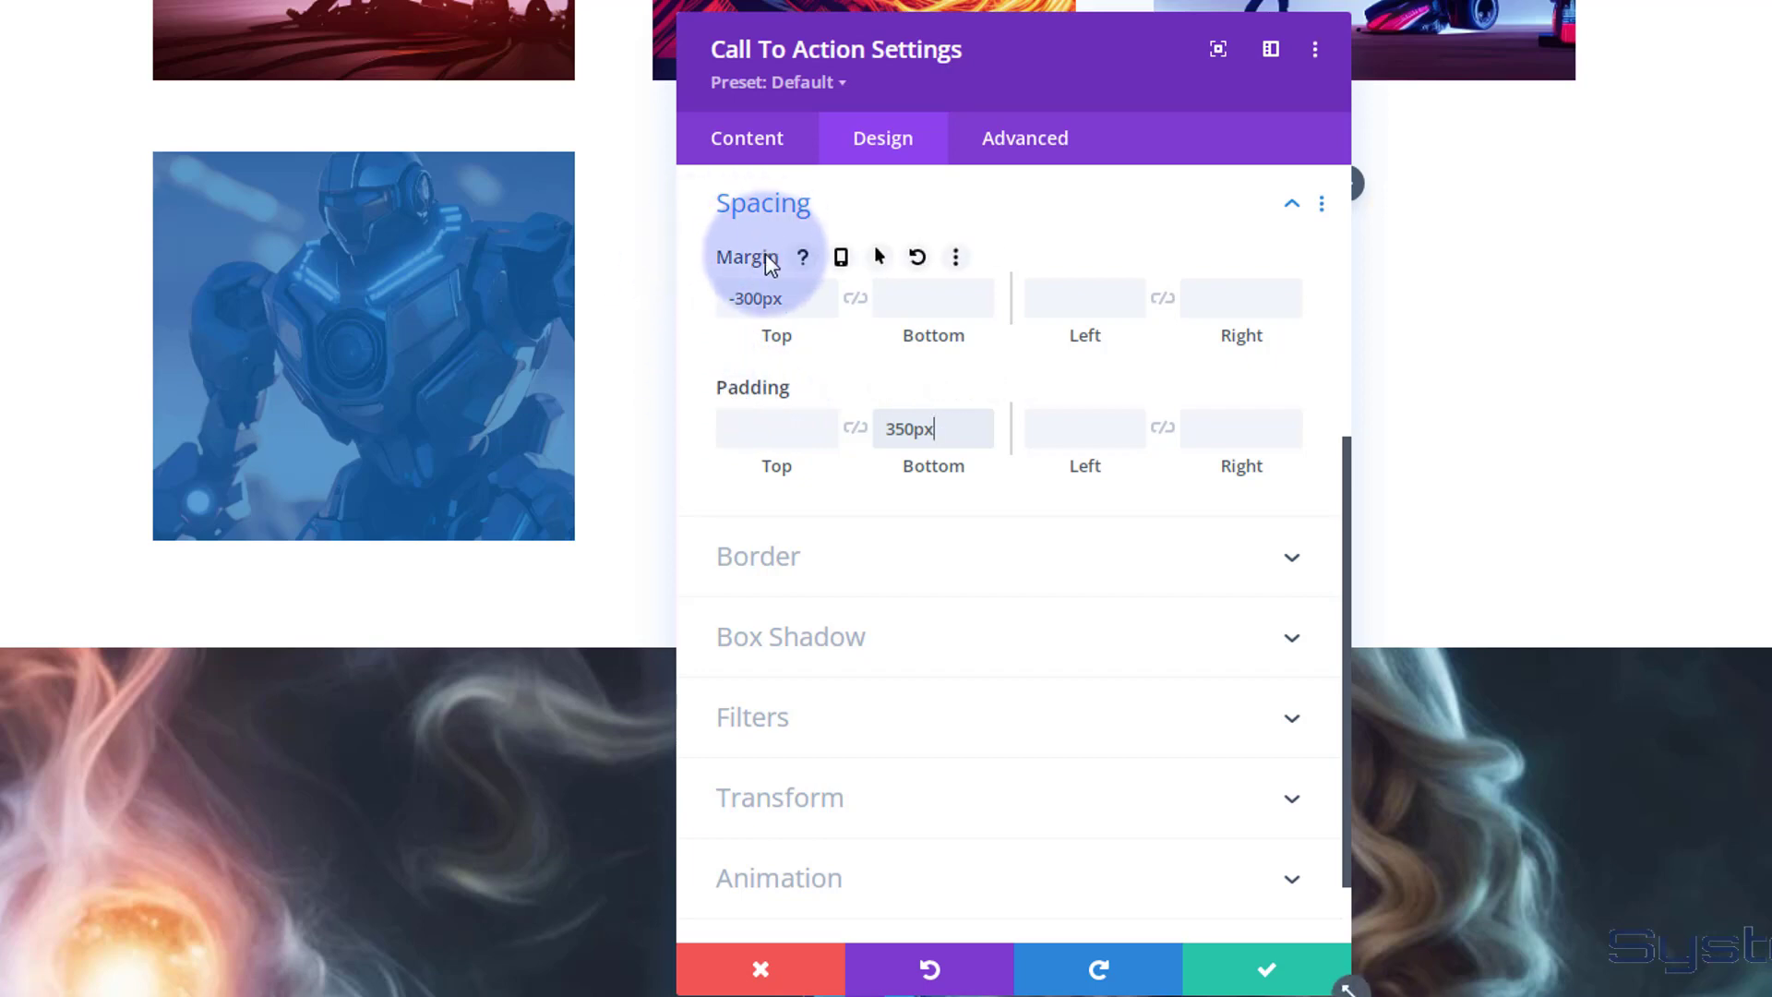
click(879, 258)
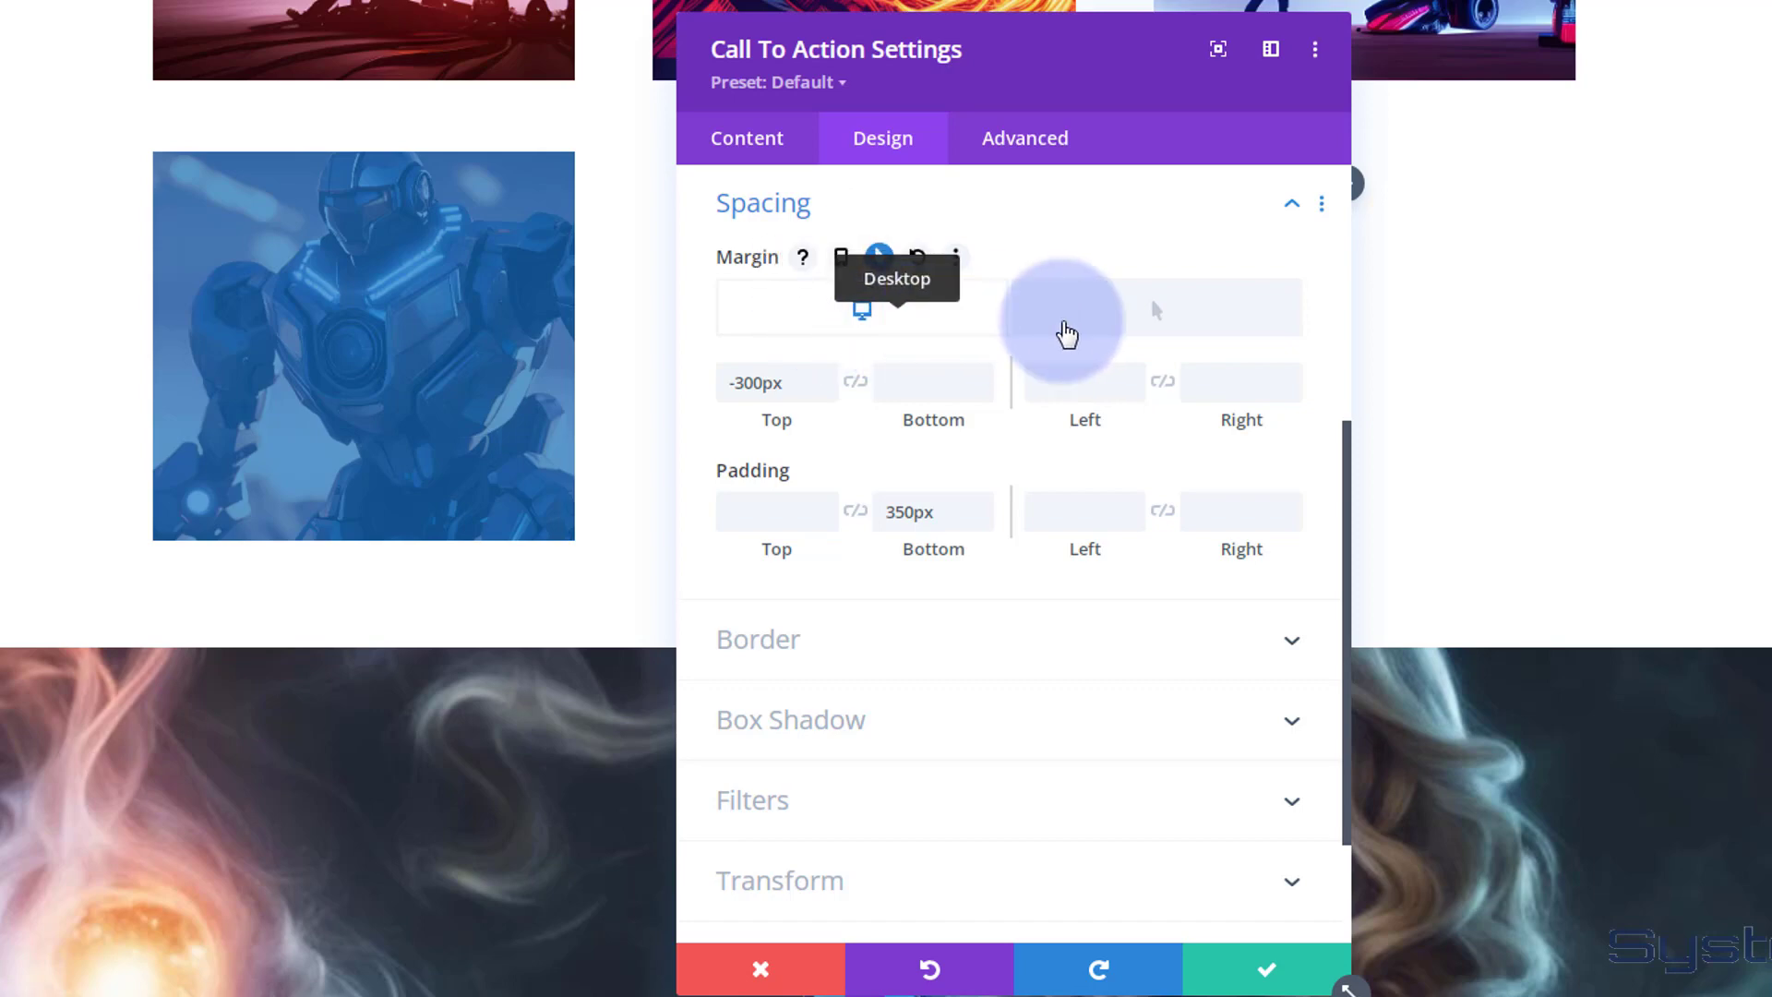
click(1144, 325)
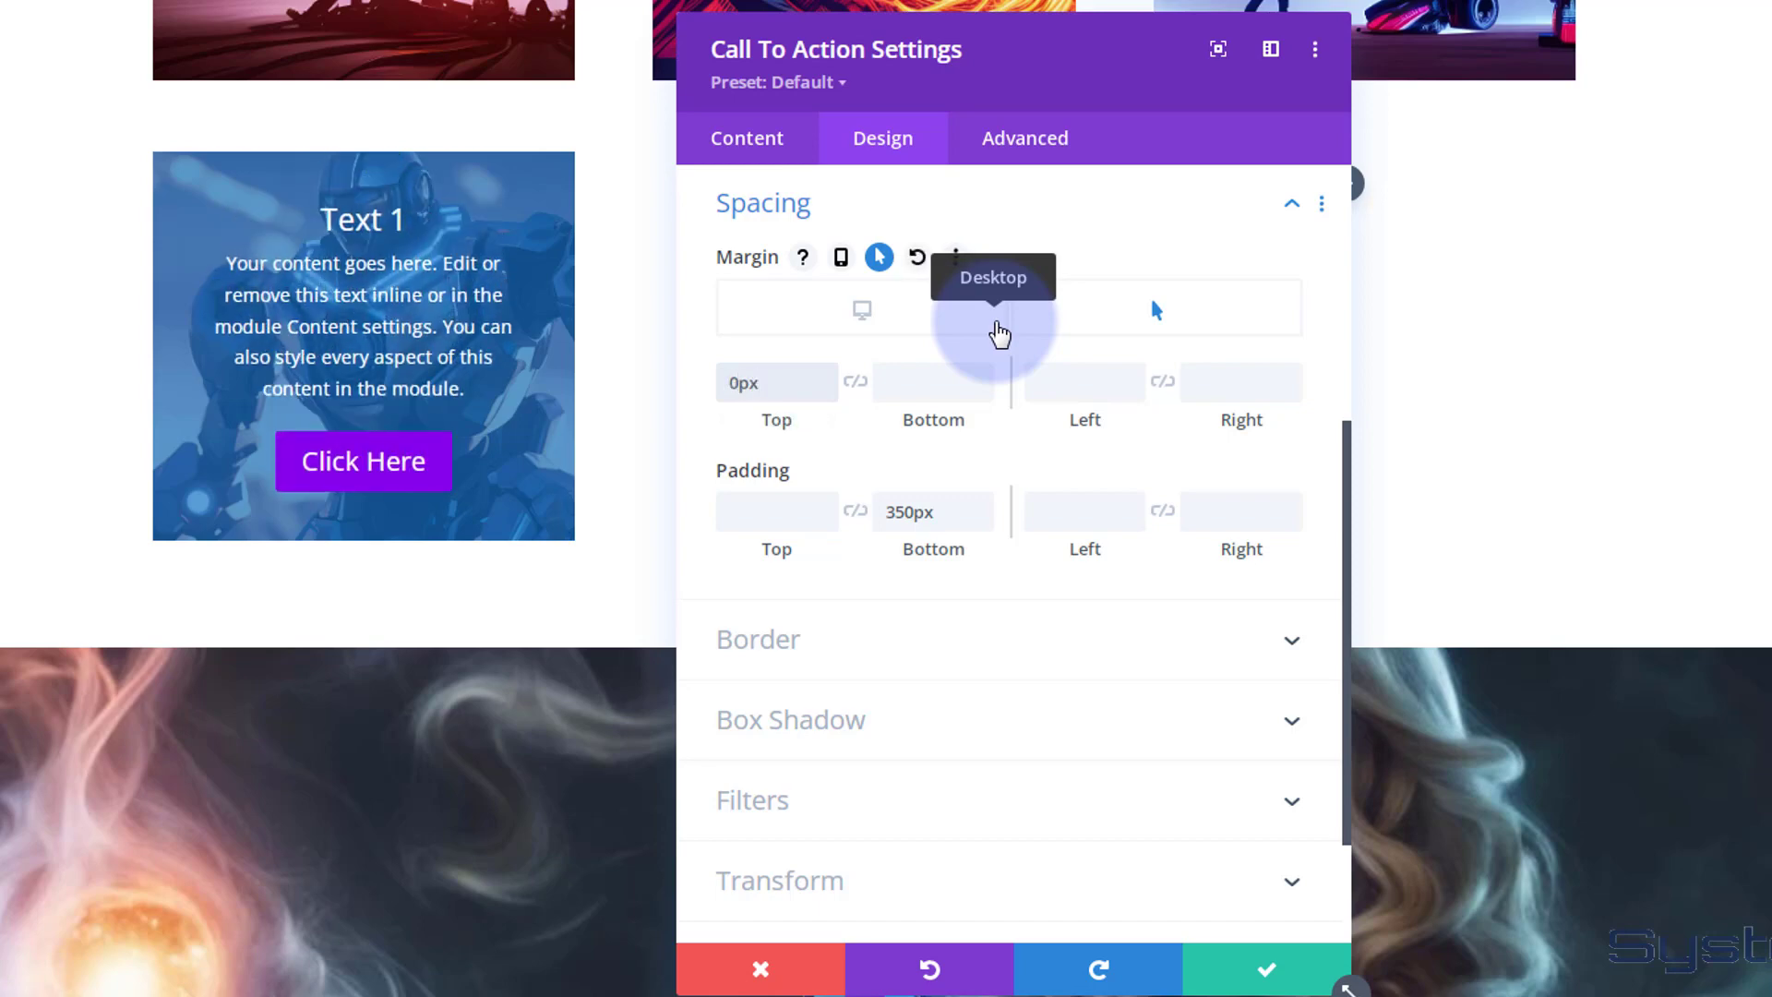
click(923, 511)
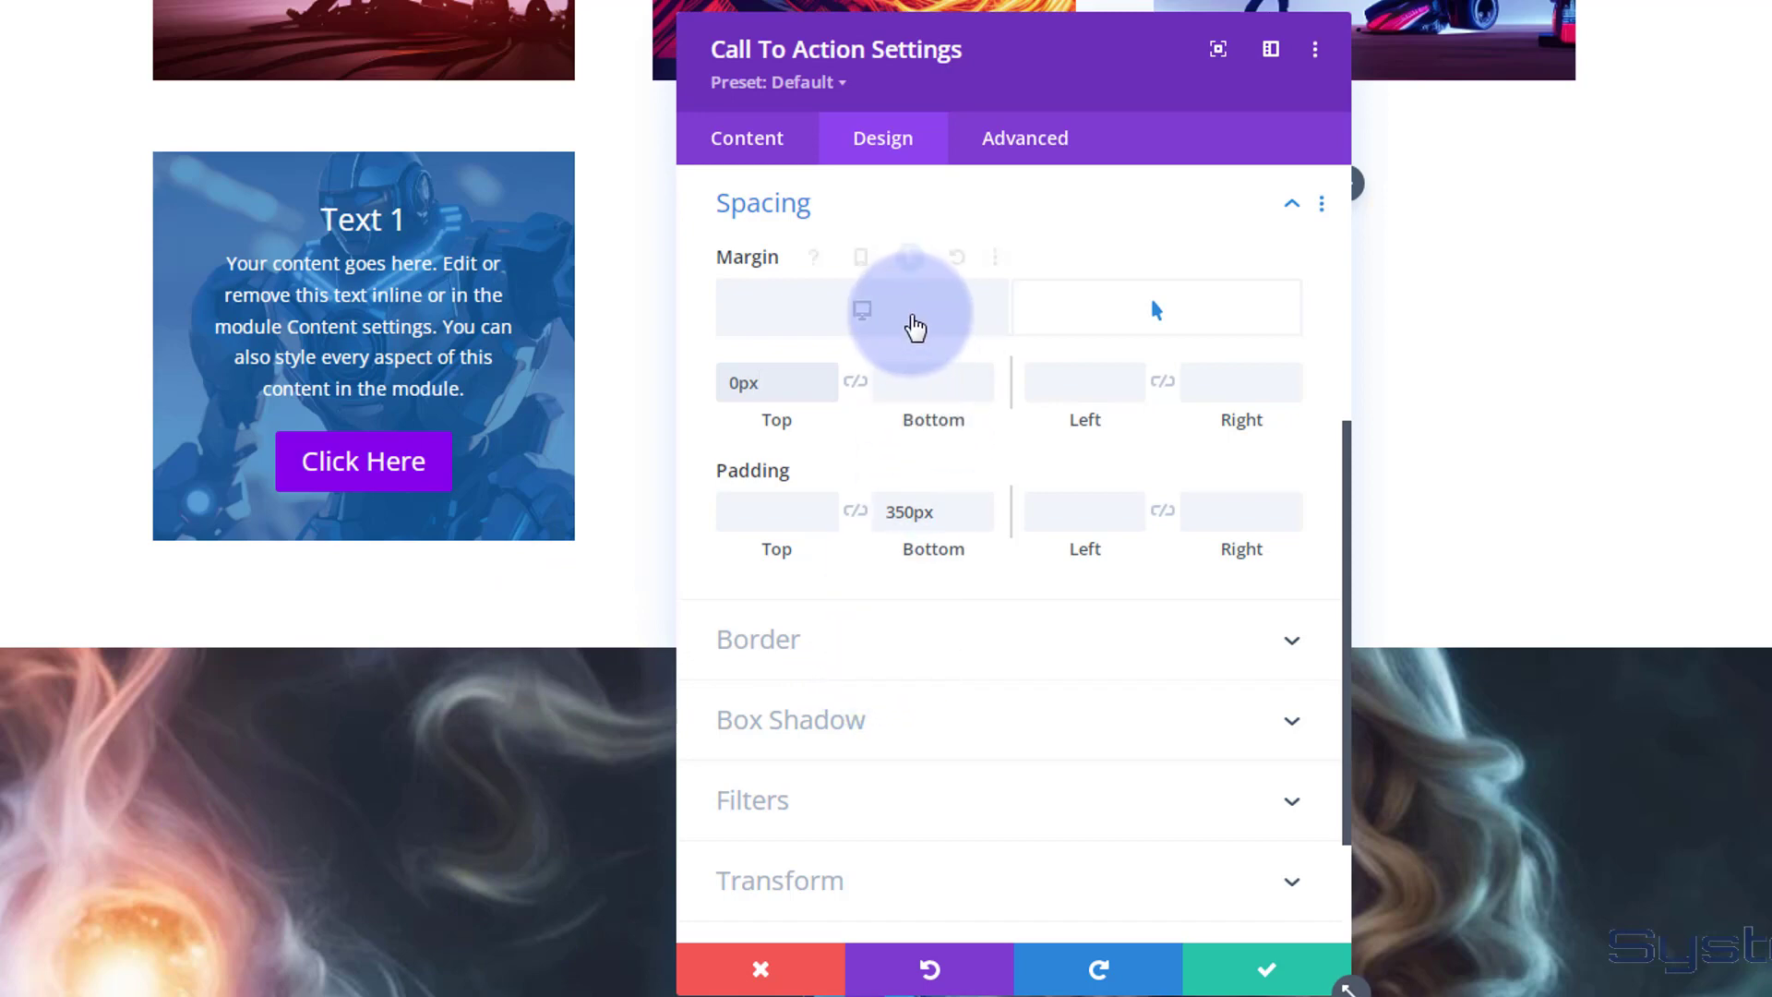
click(959, 325)
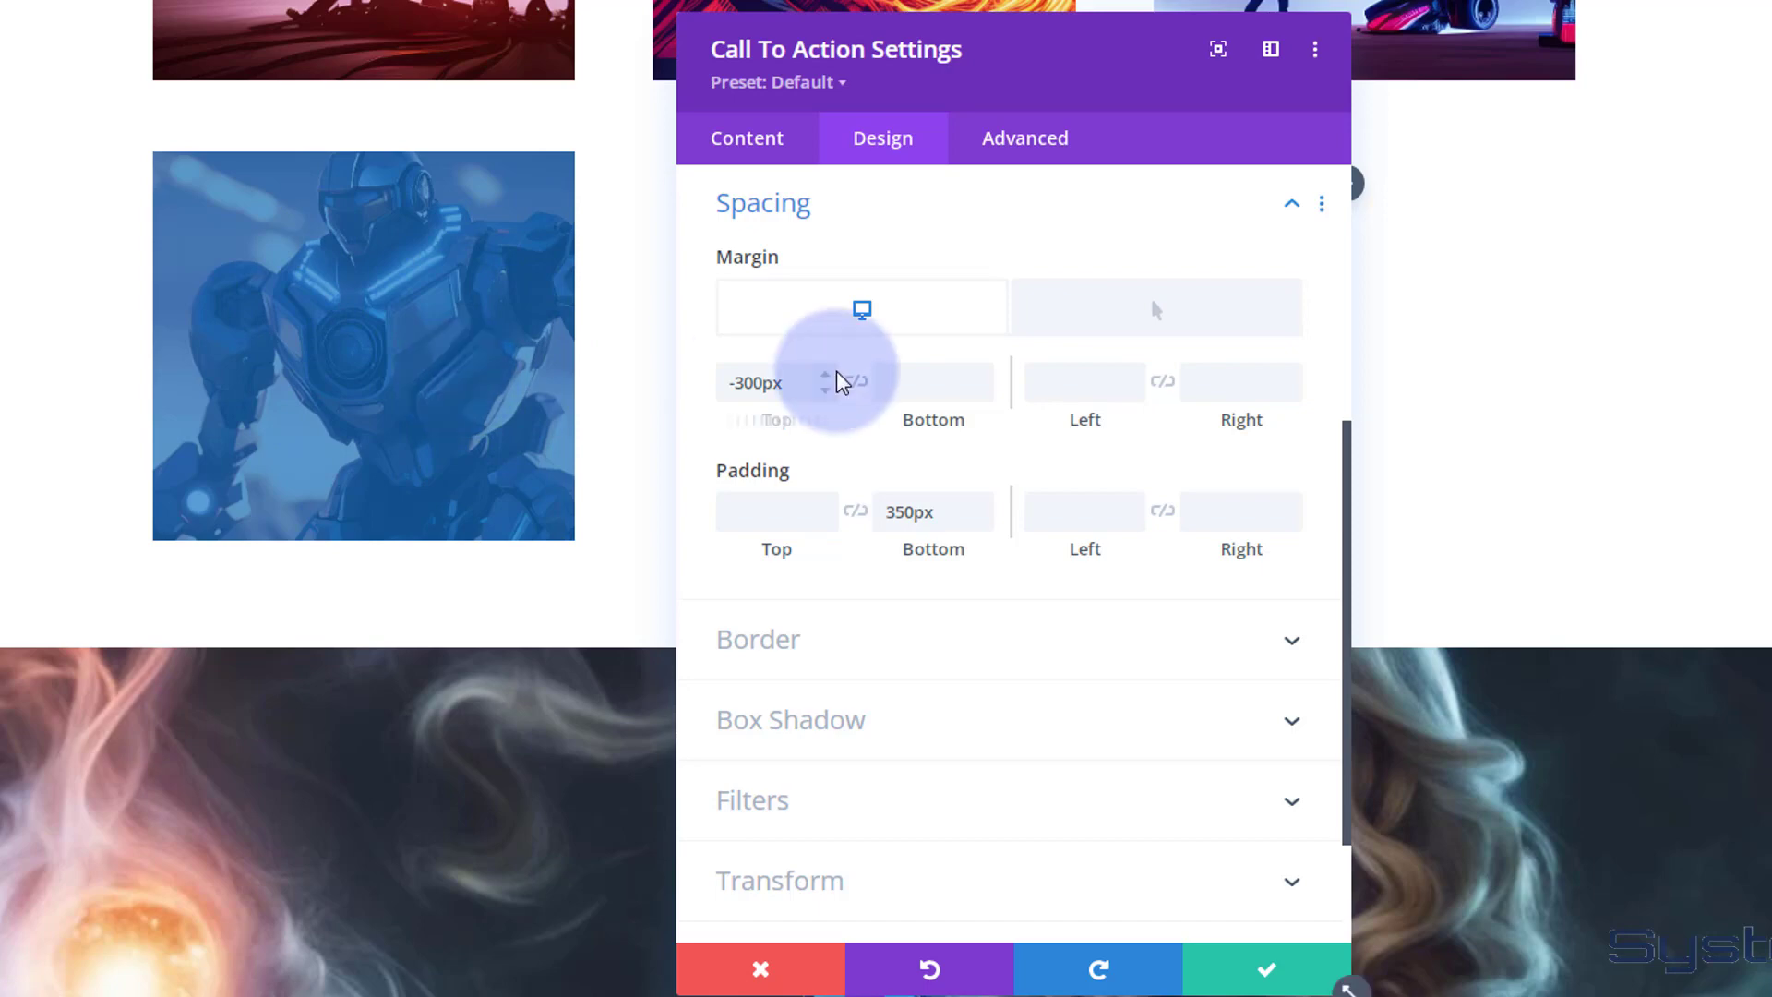
- Enable hover options for the call-to-action background and set its normal colour opacity to 0
click(744, 141)
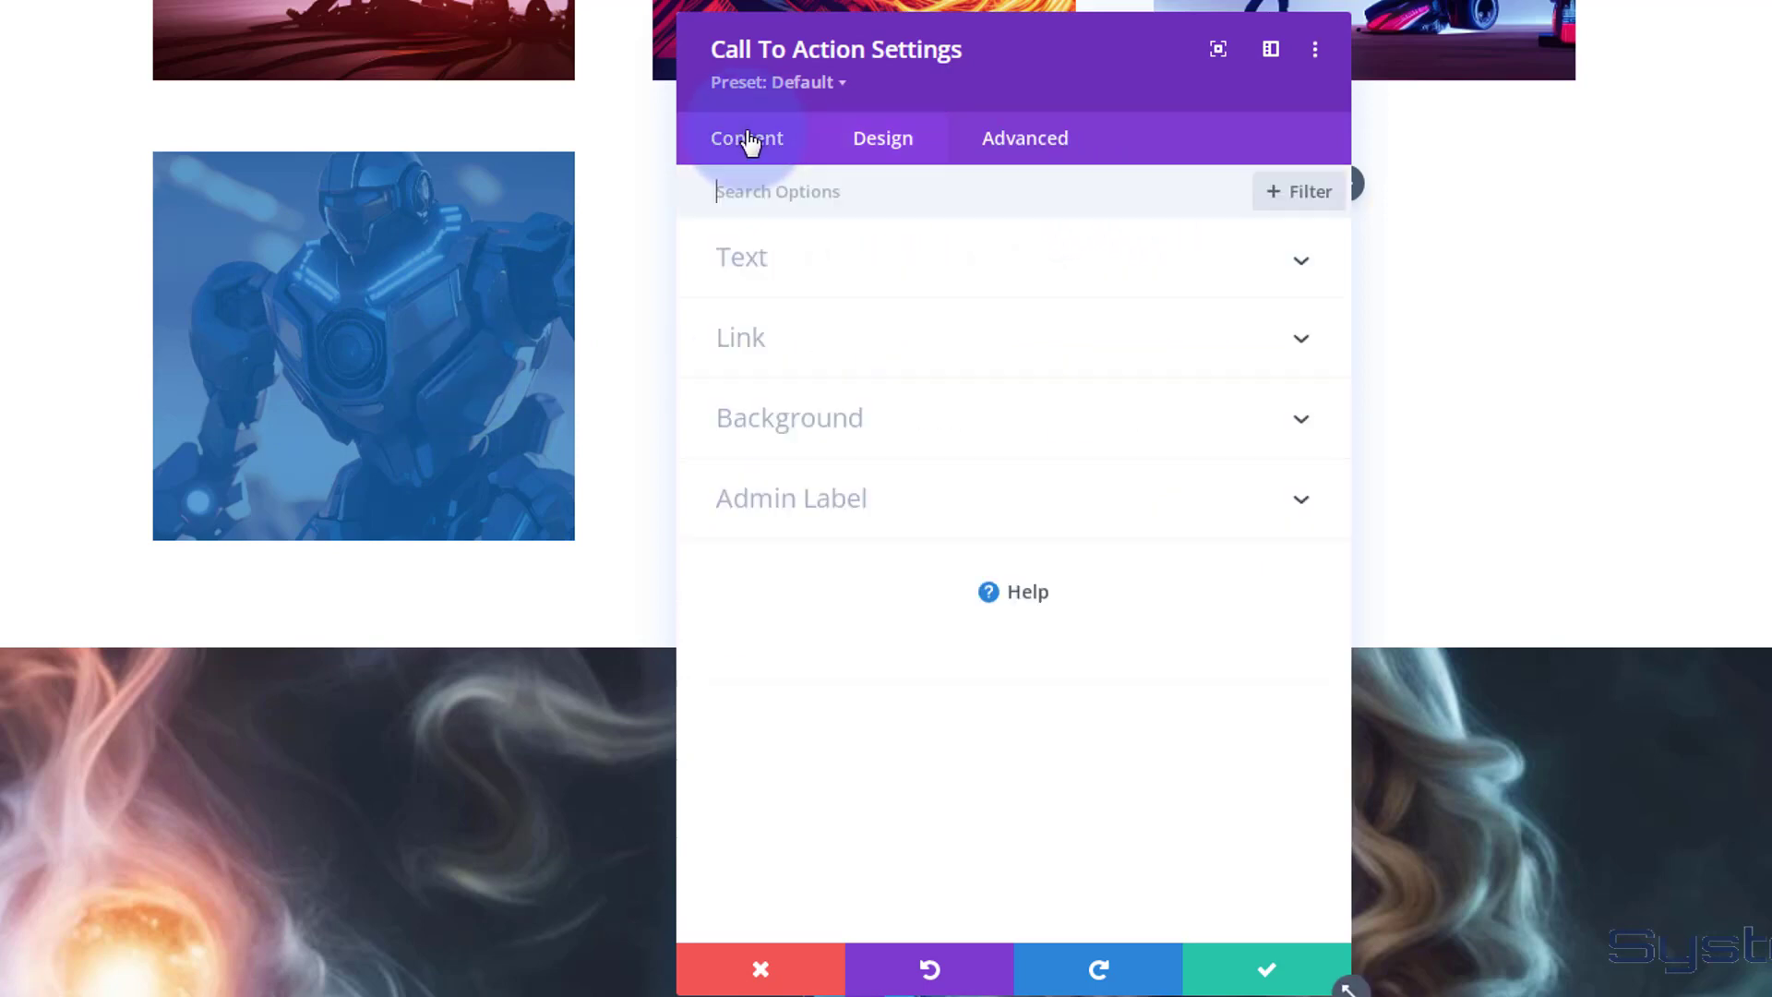
click(892, 430)
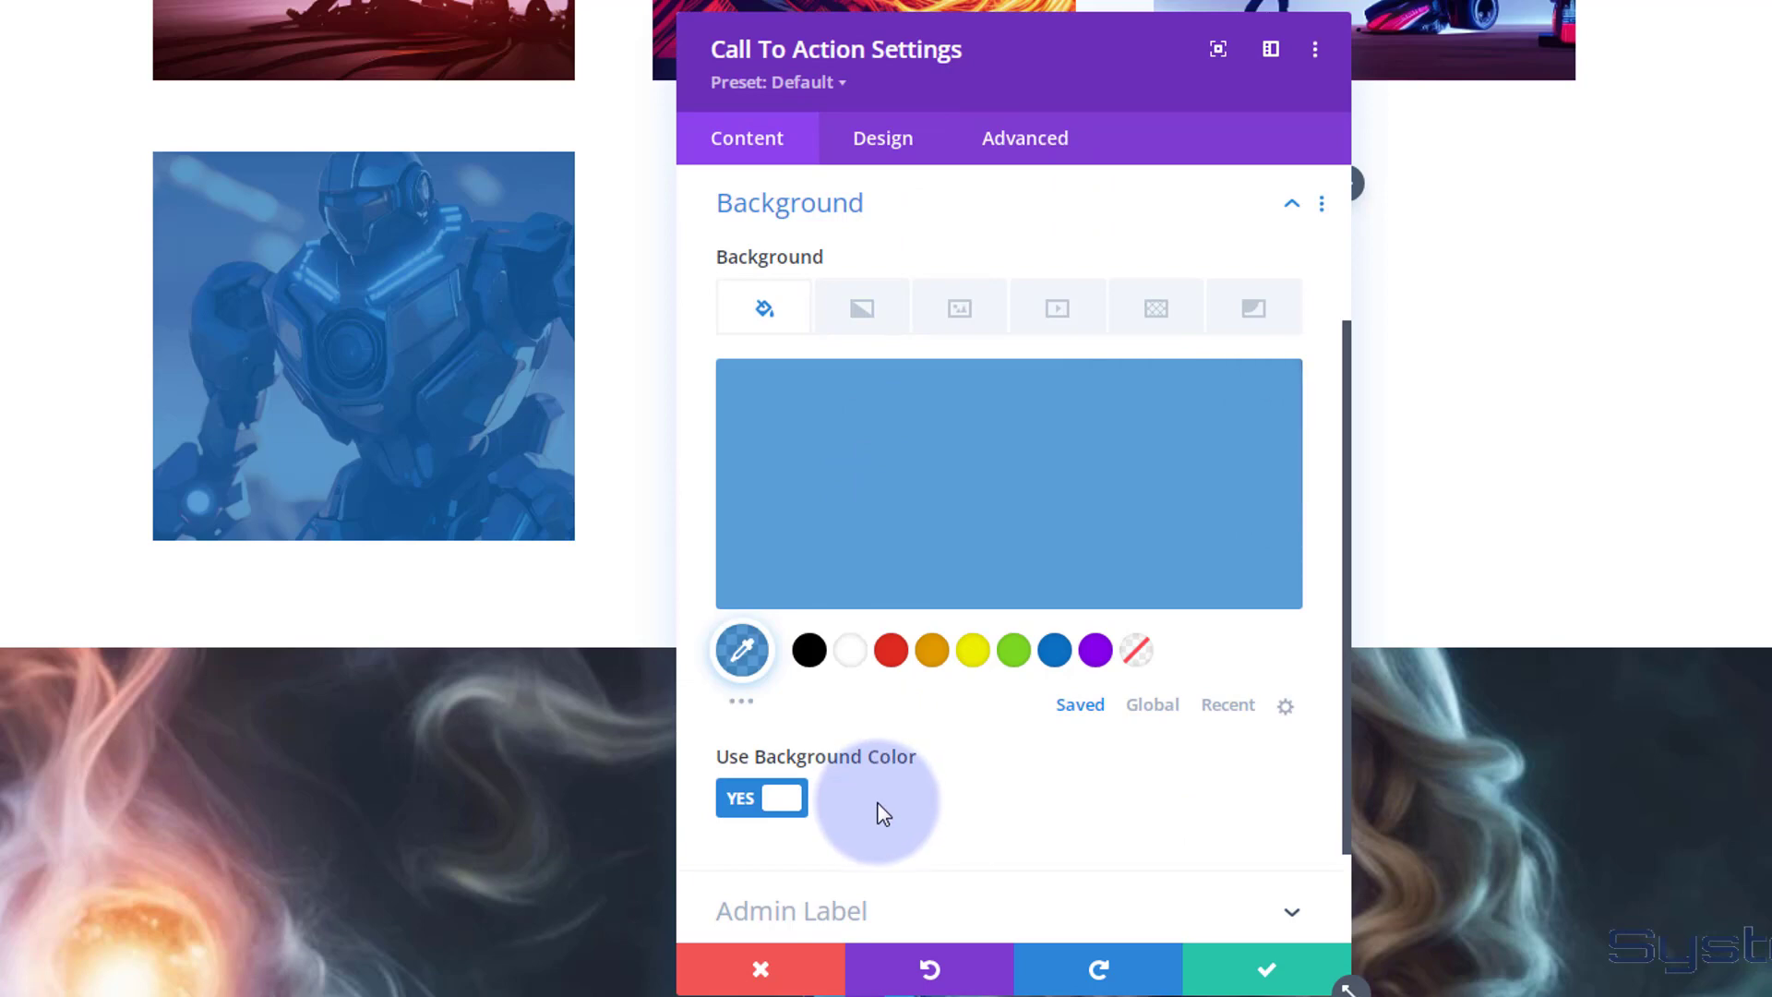
mouse_move(711, 254)
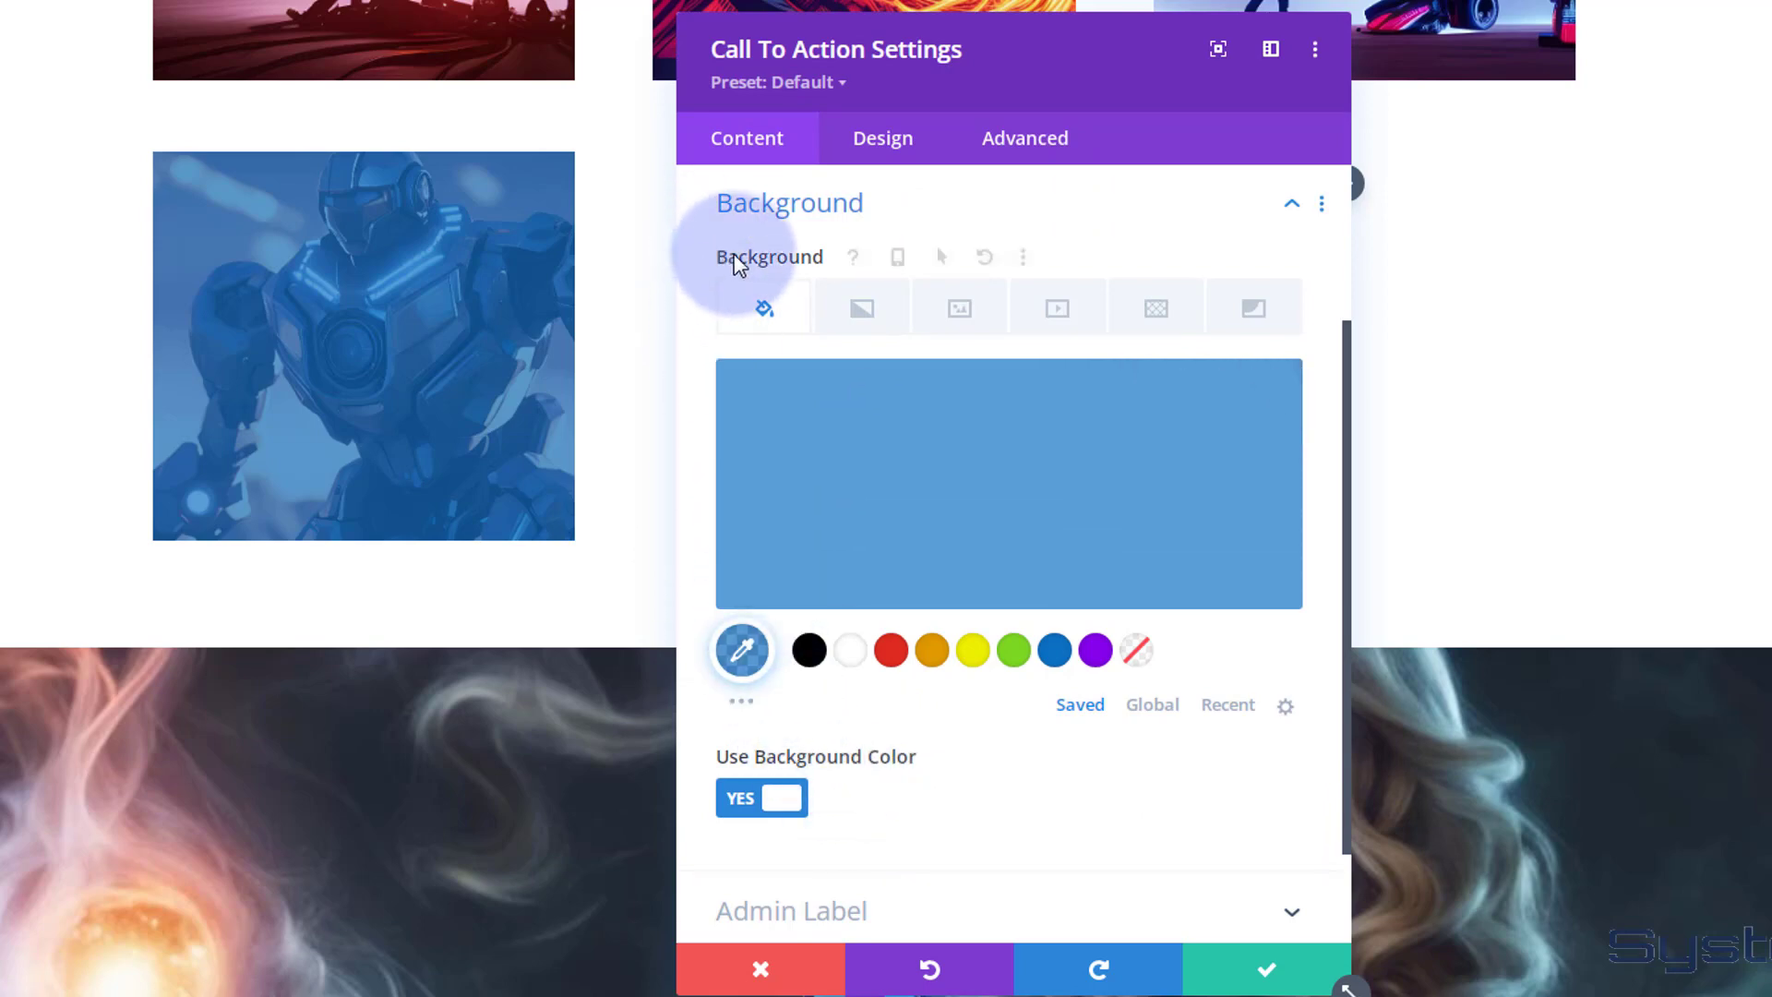
click(925, 258)
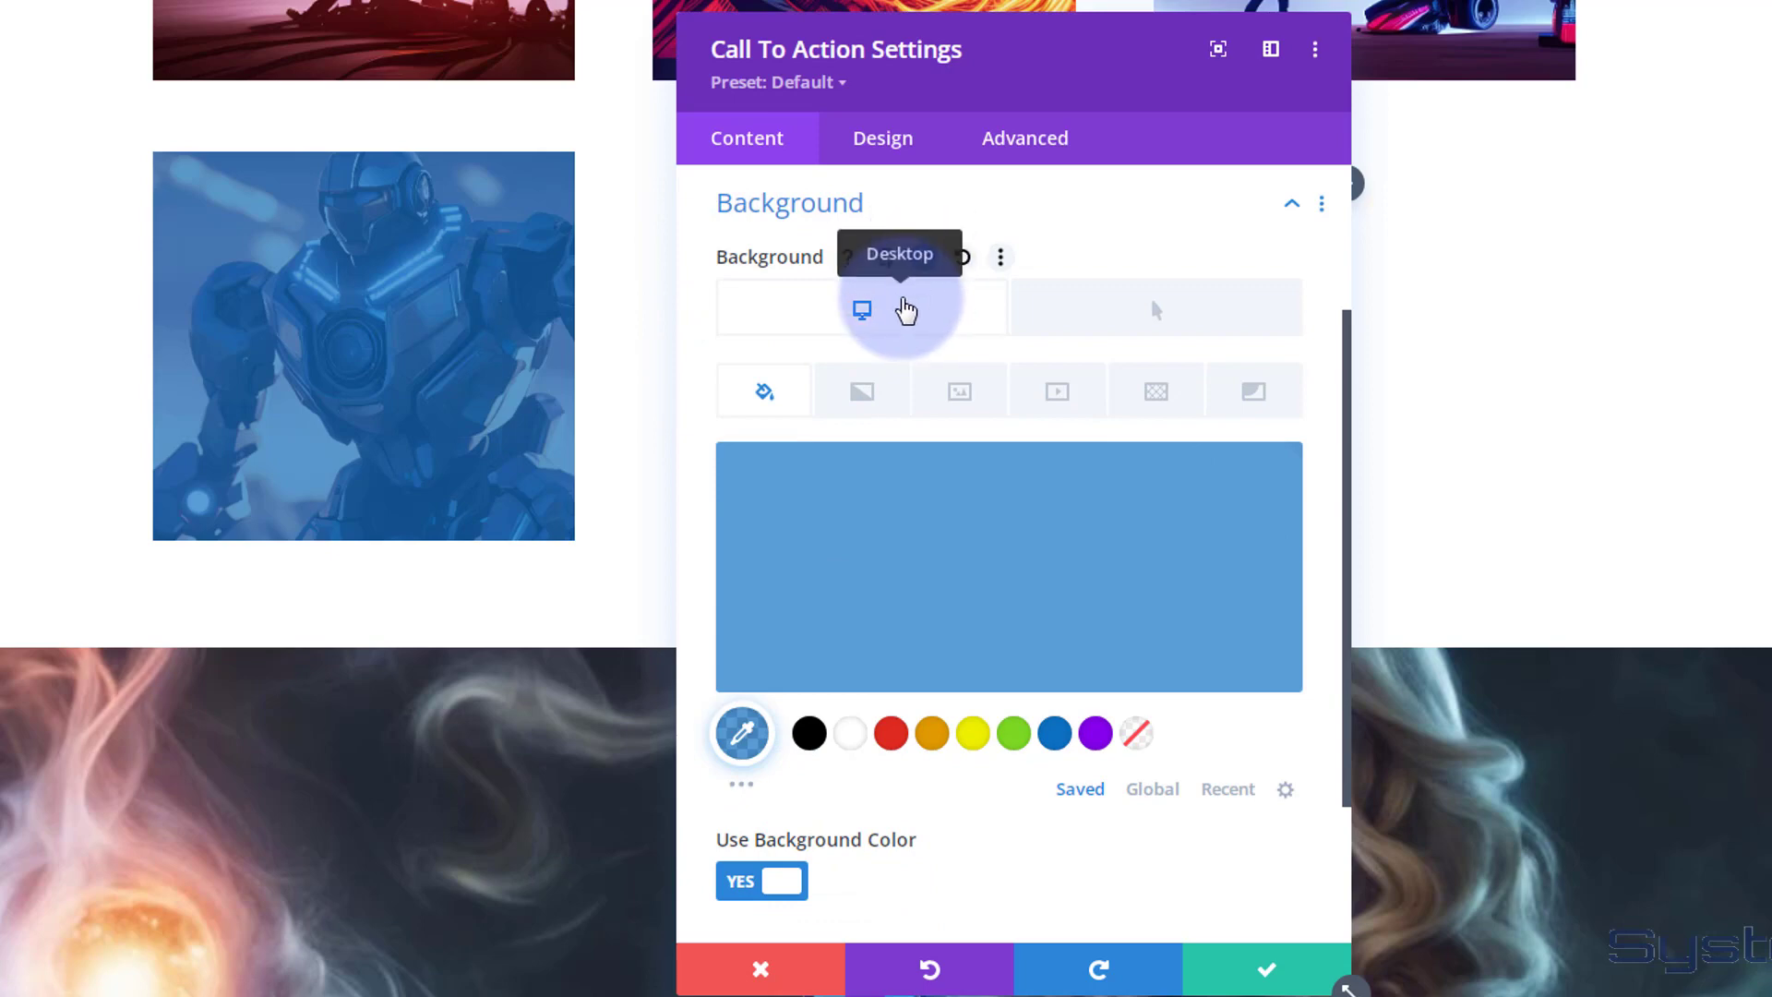
click(1181, 554)
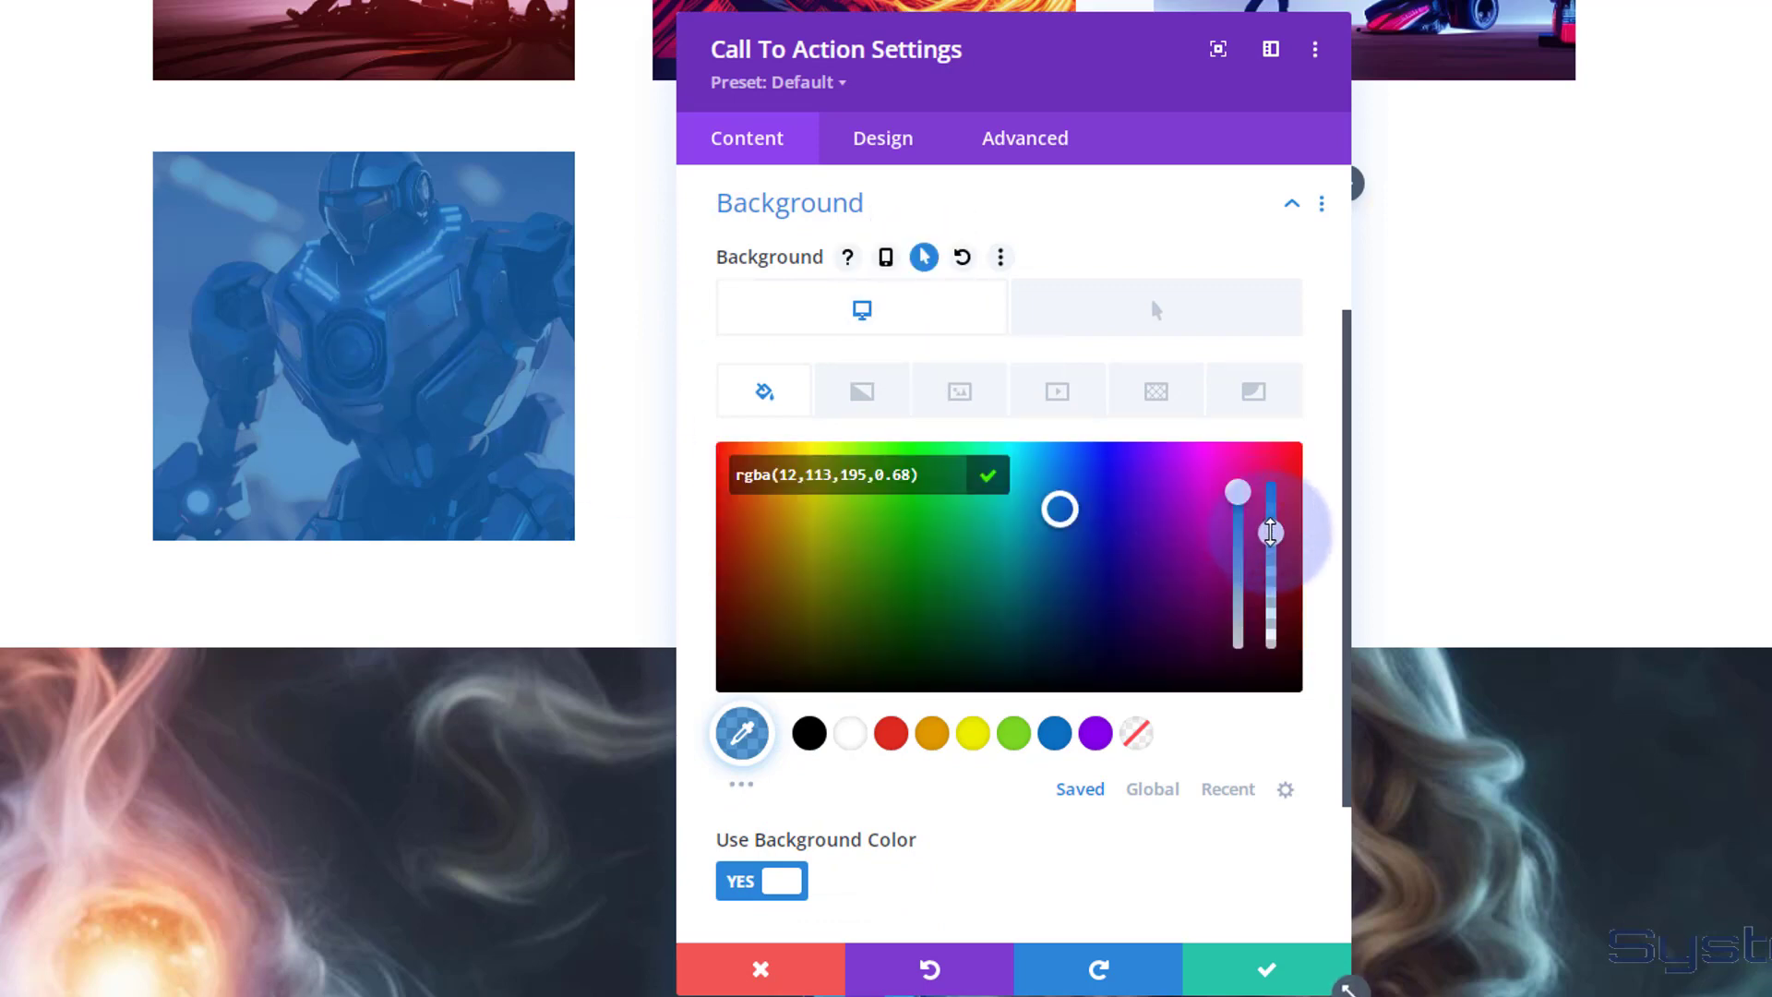
drag(1270, 532, 1269, 669)
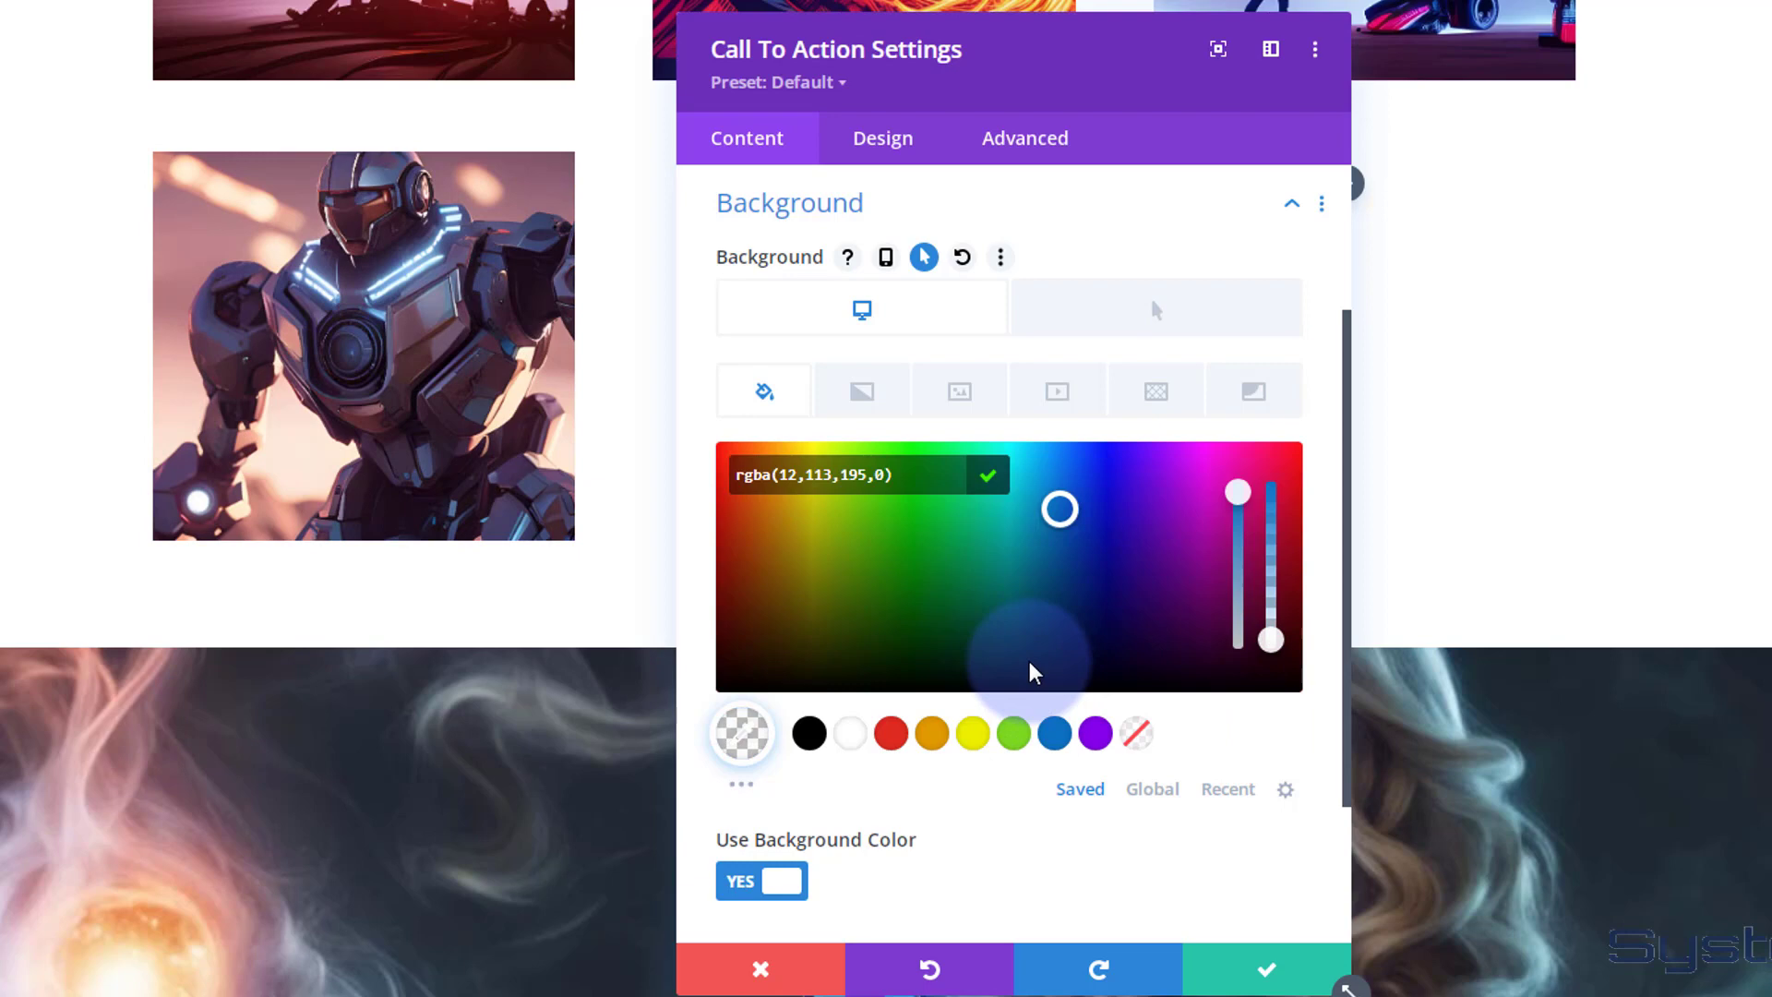
- Give the hover state a semi-transparent blue background and compare it against the normal state
click(1156, 319)
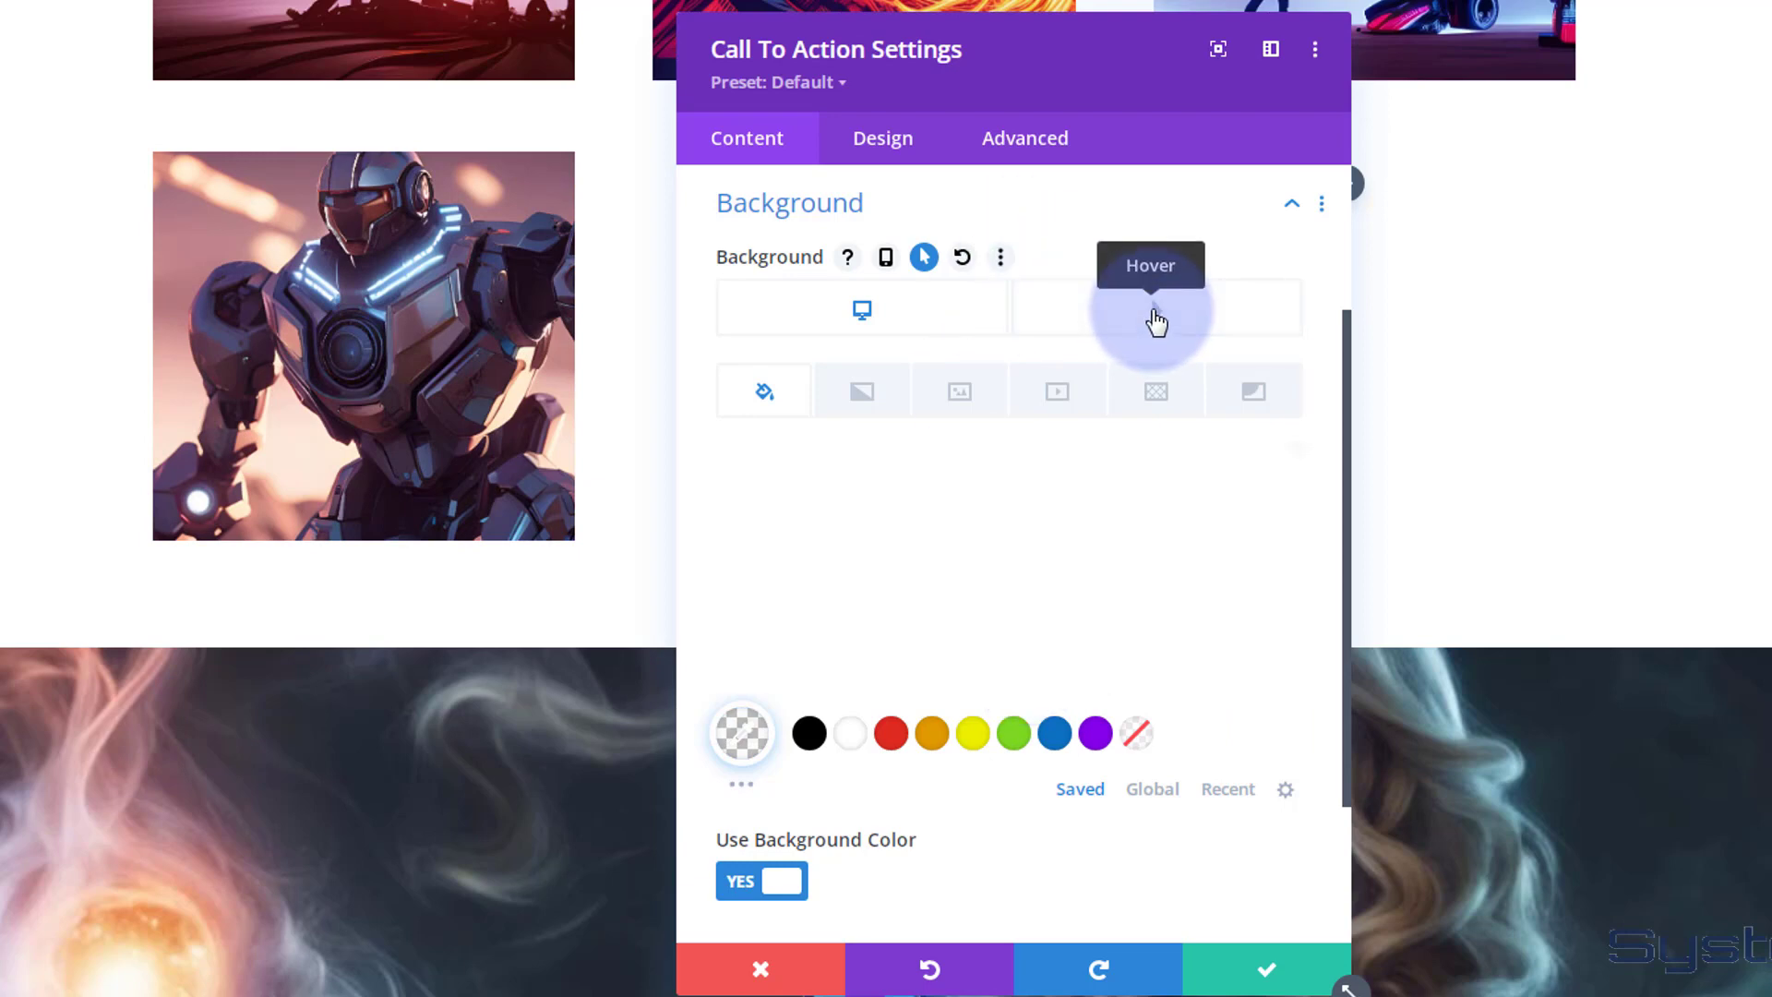
click(1095, 577)
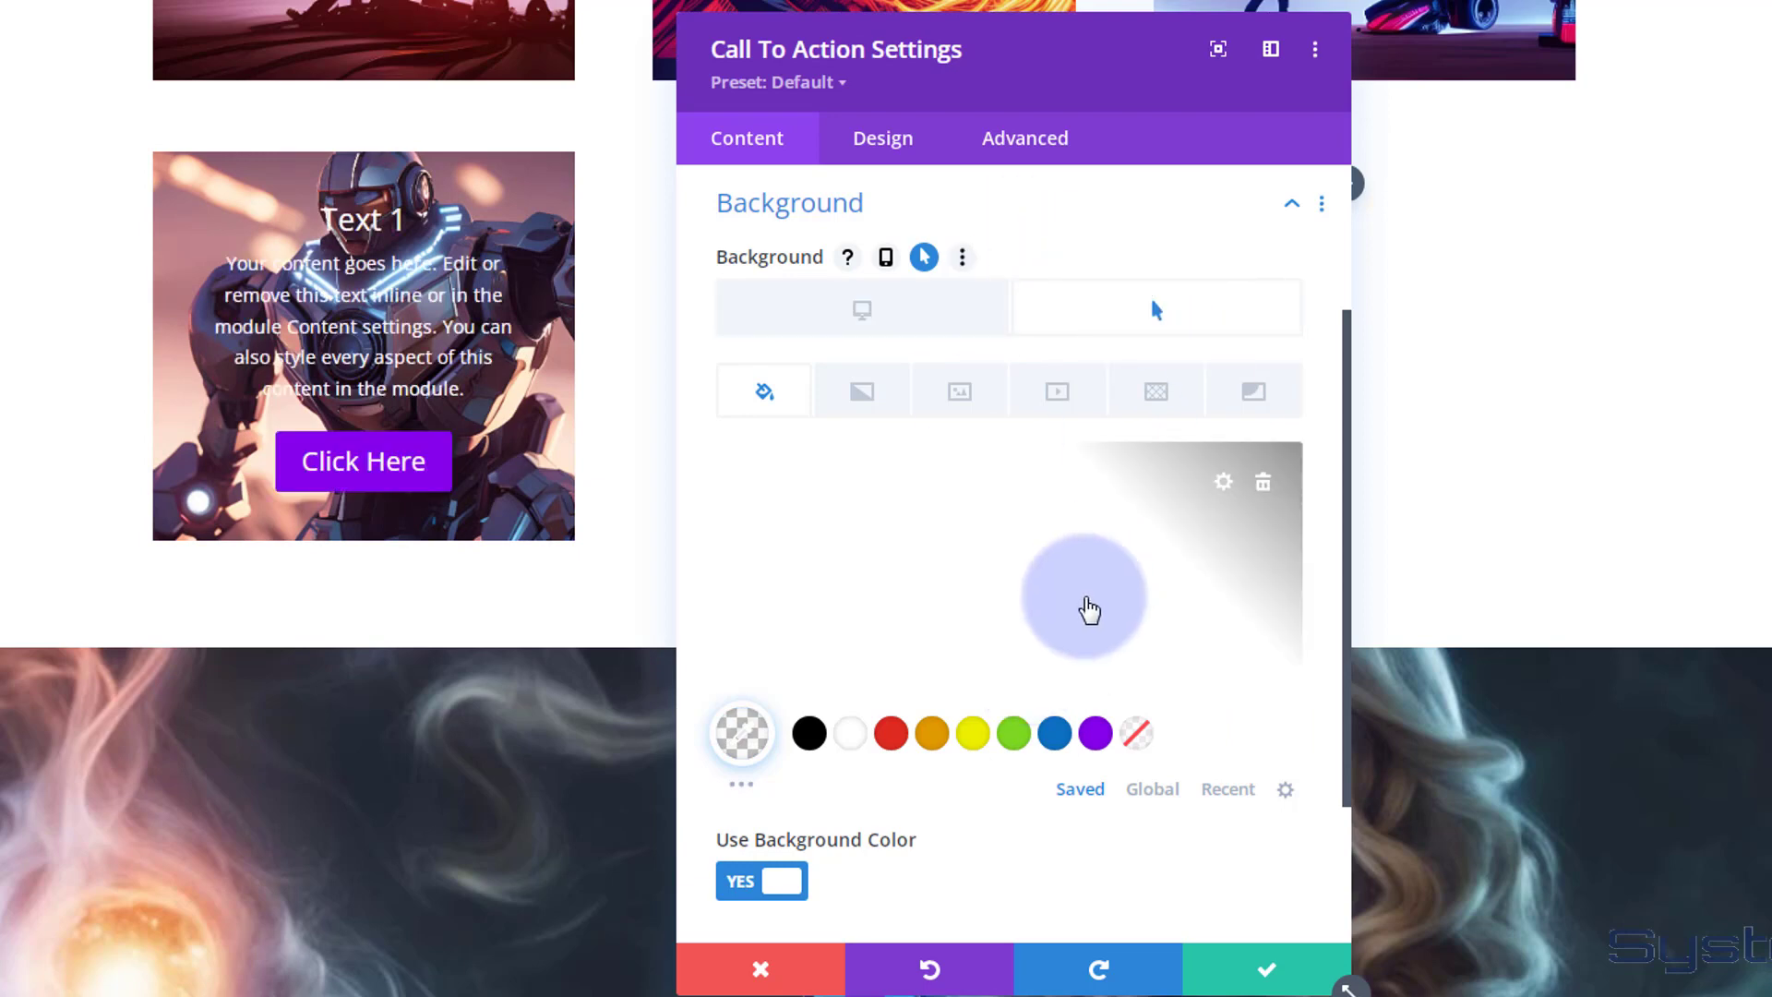
click(1089, 609)
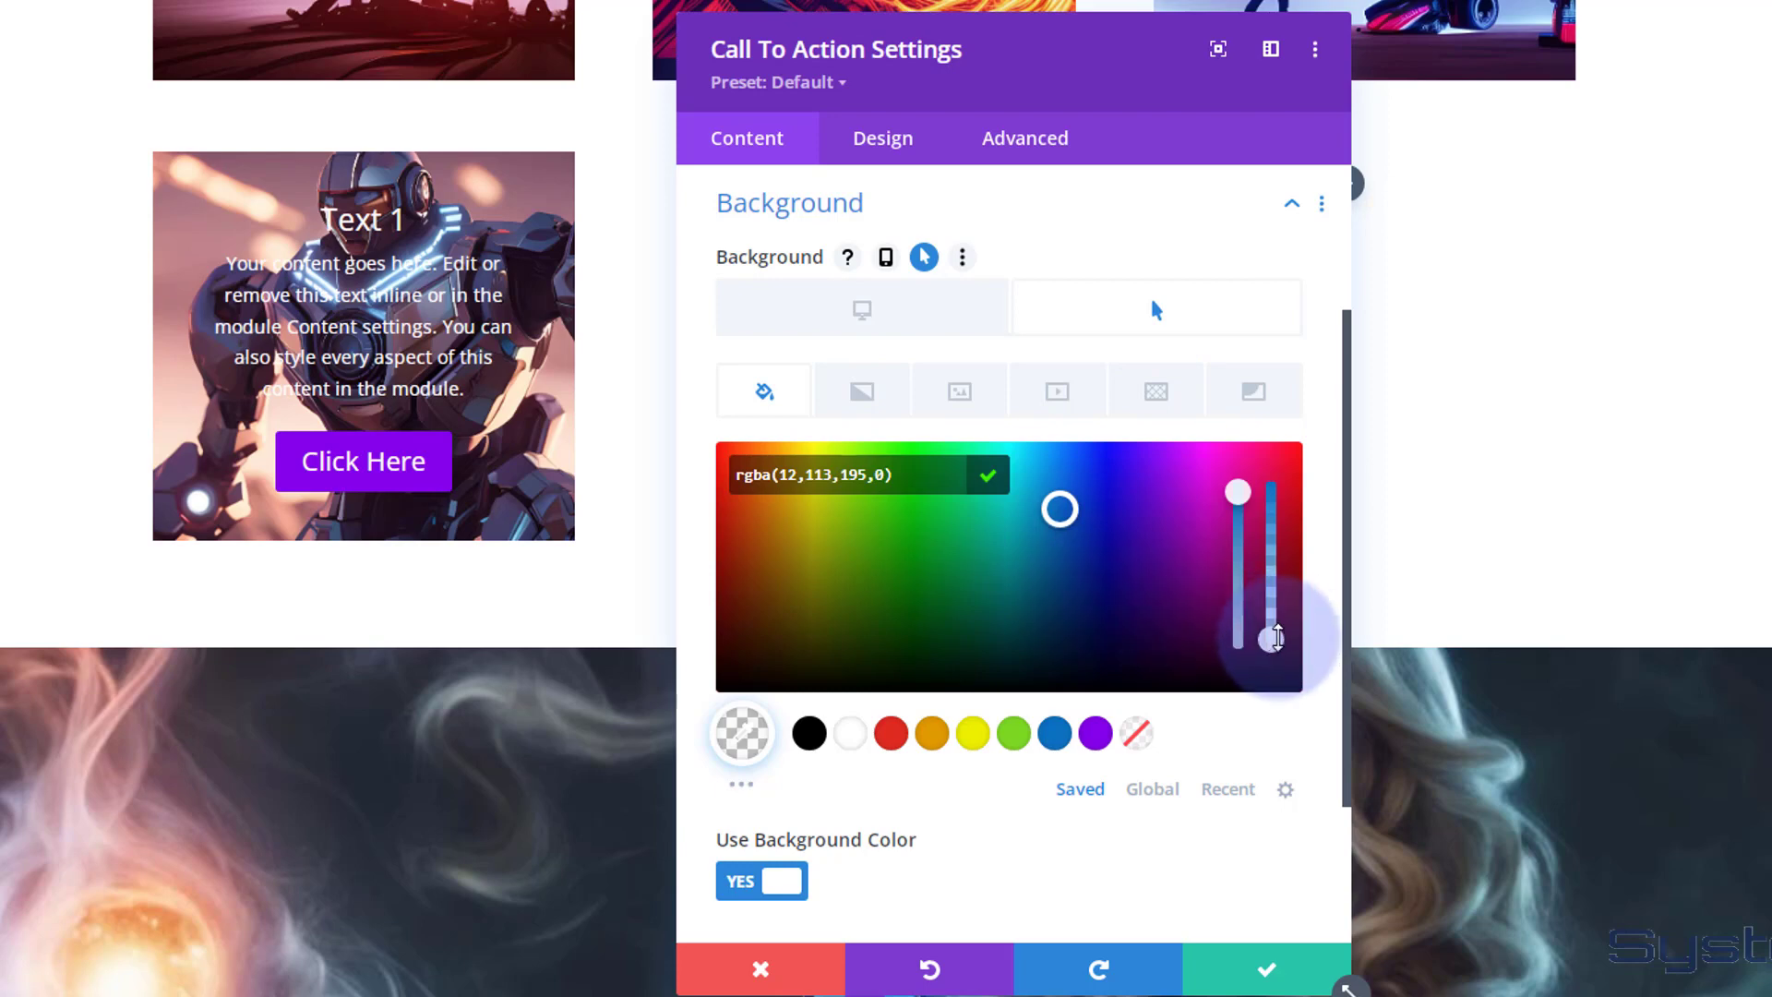
drag(1275, 567, 1275, 539)
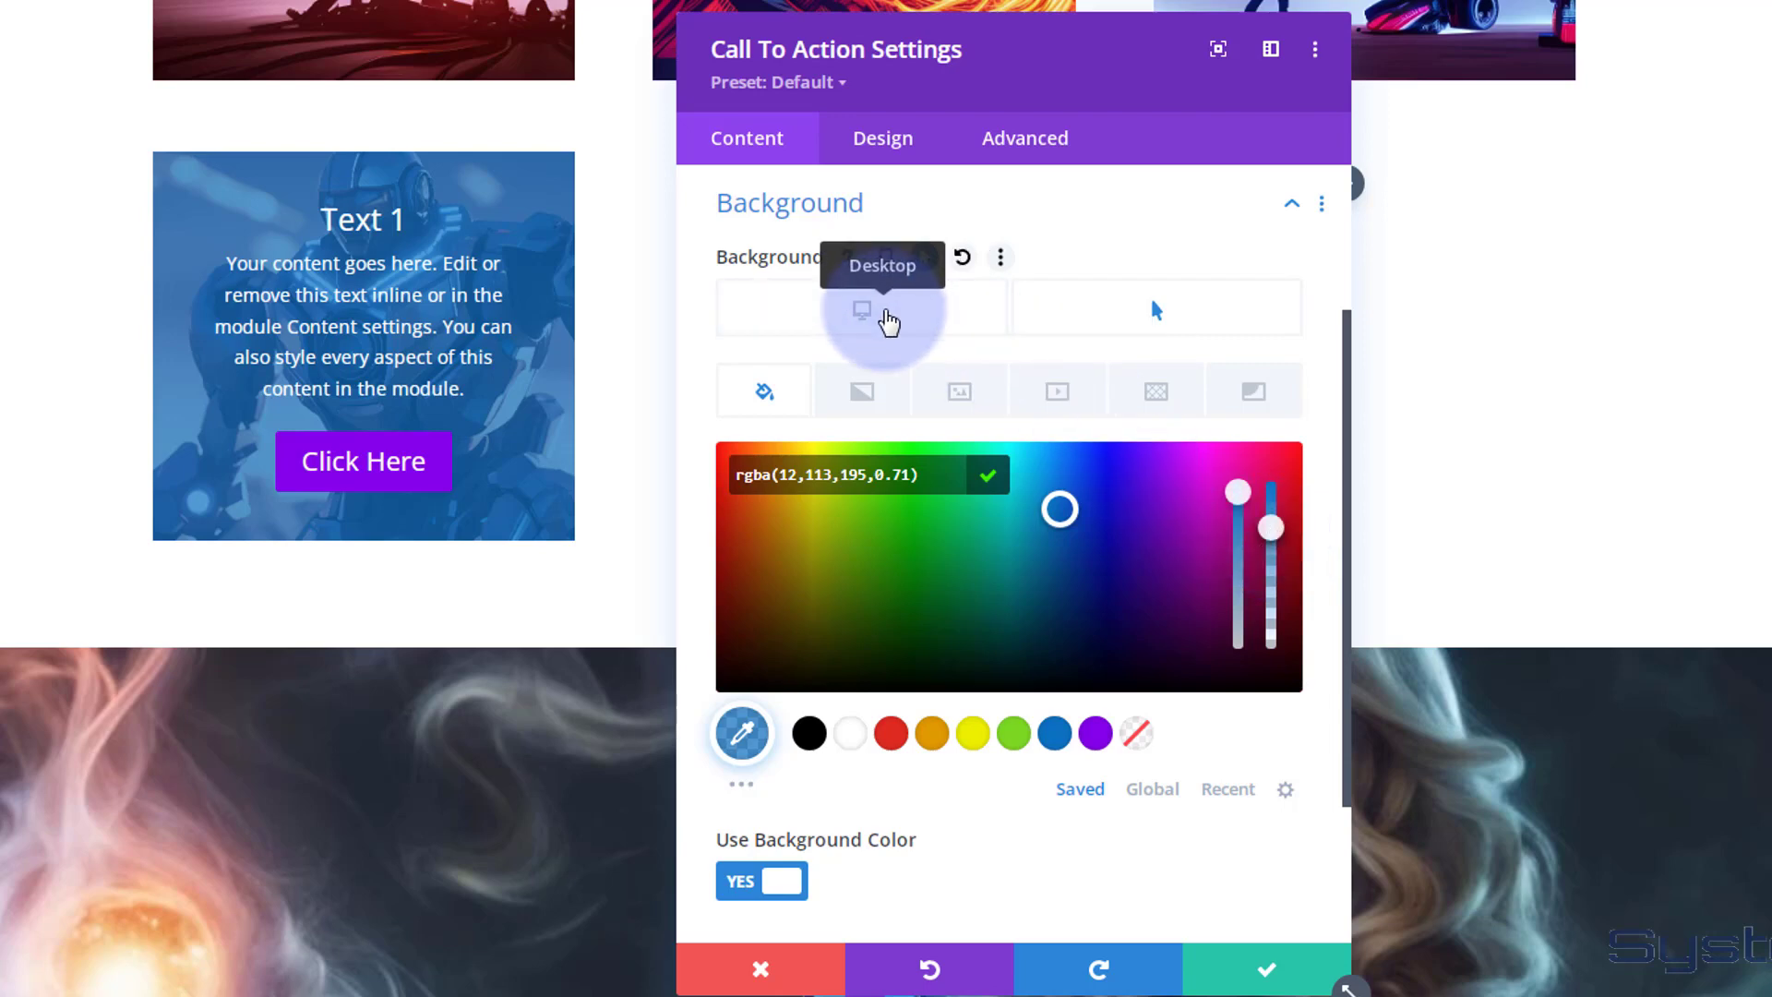
click(890, 321)
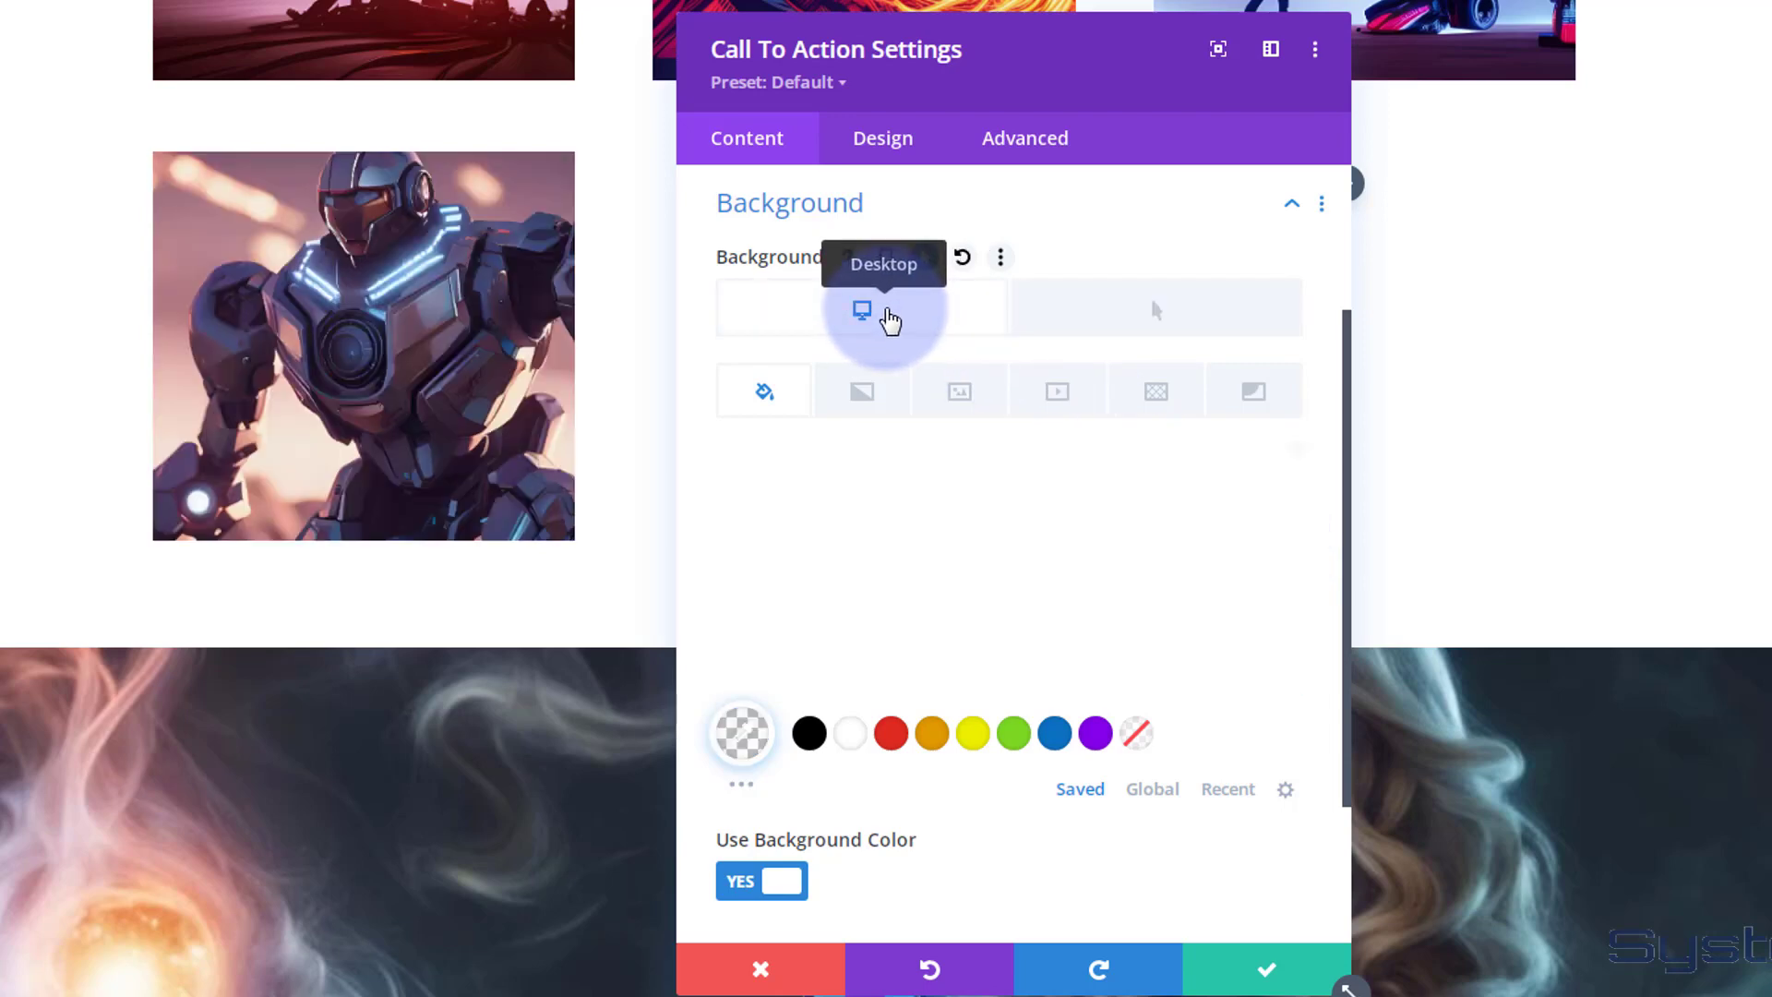
click(1149, 318)
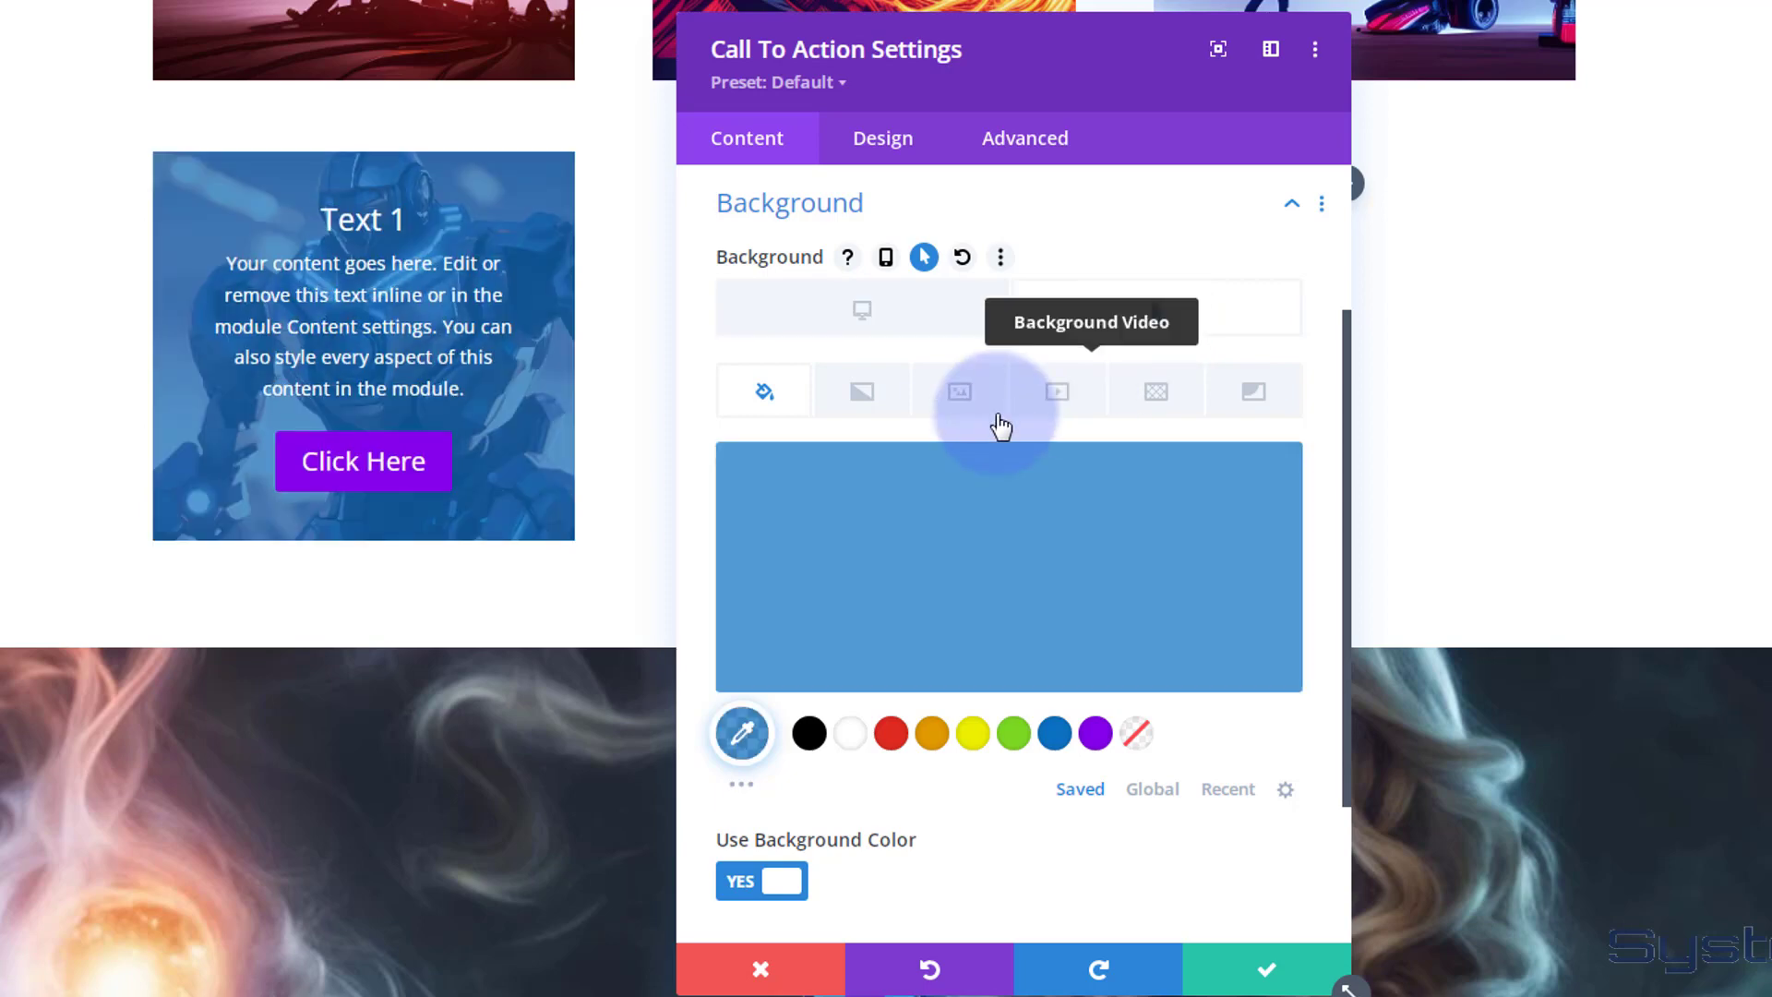
click(1154, 314)
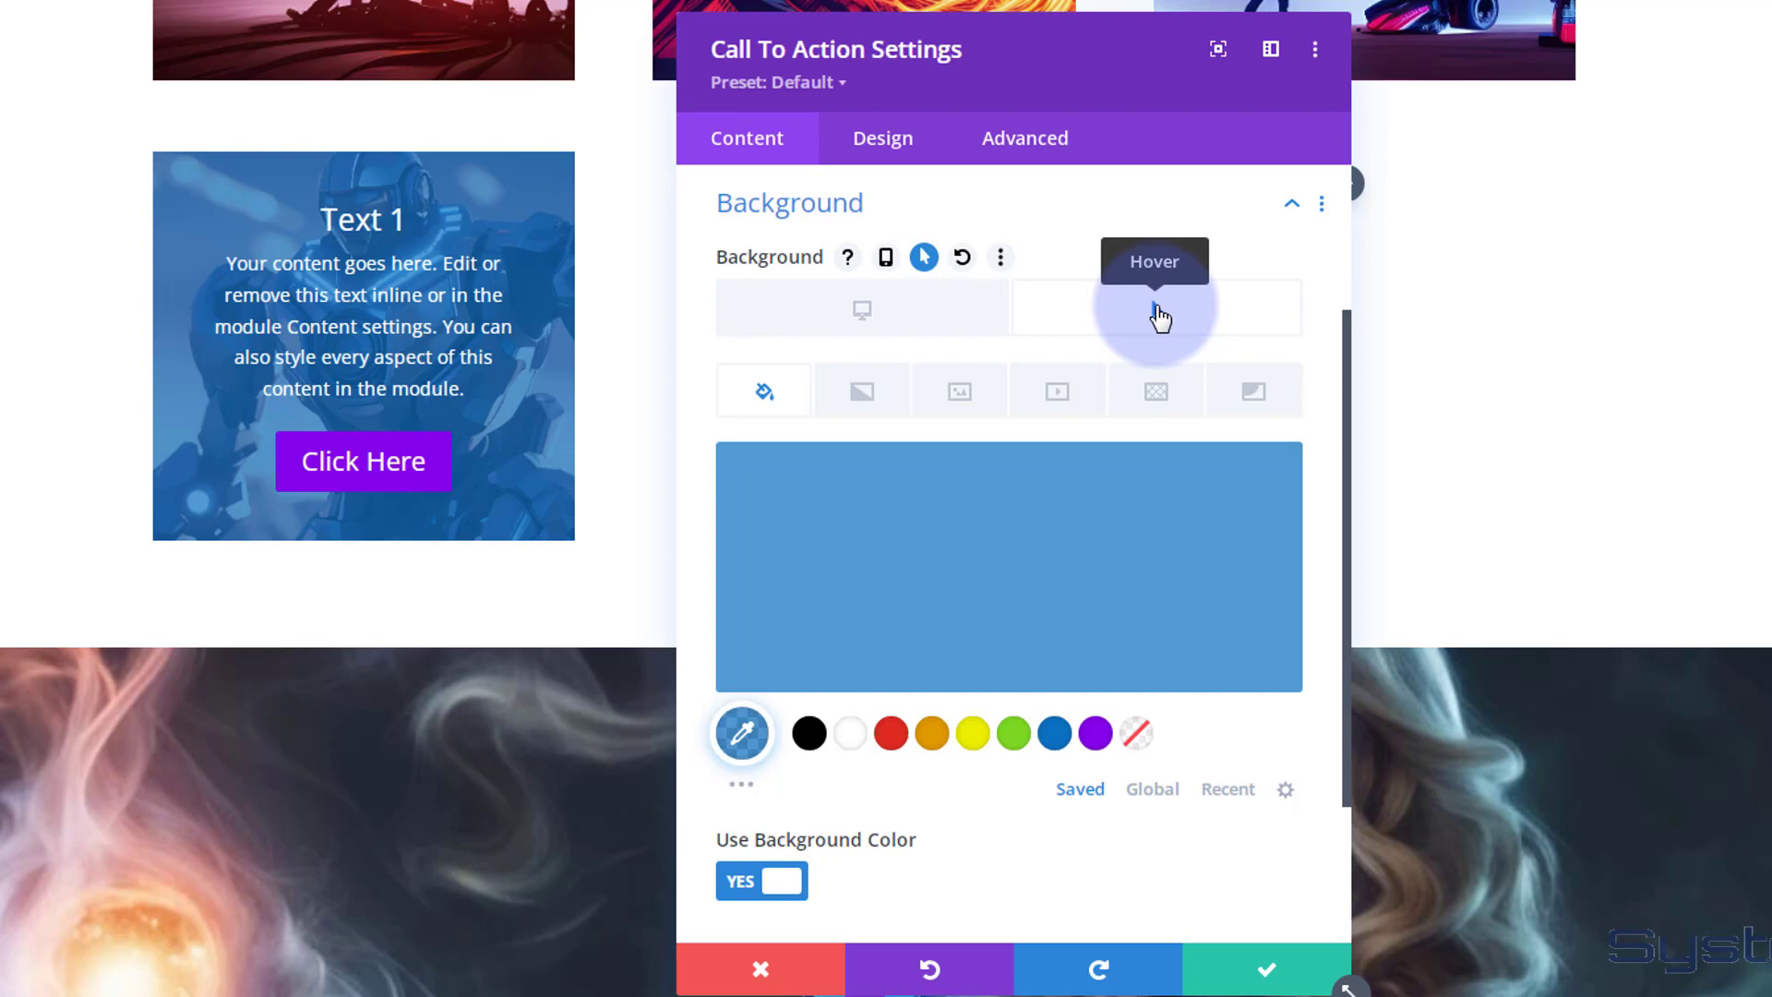
click(906, 315)
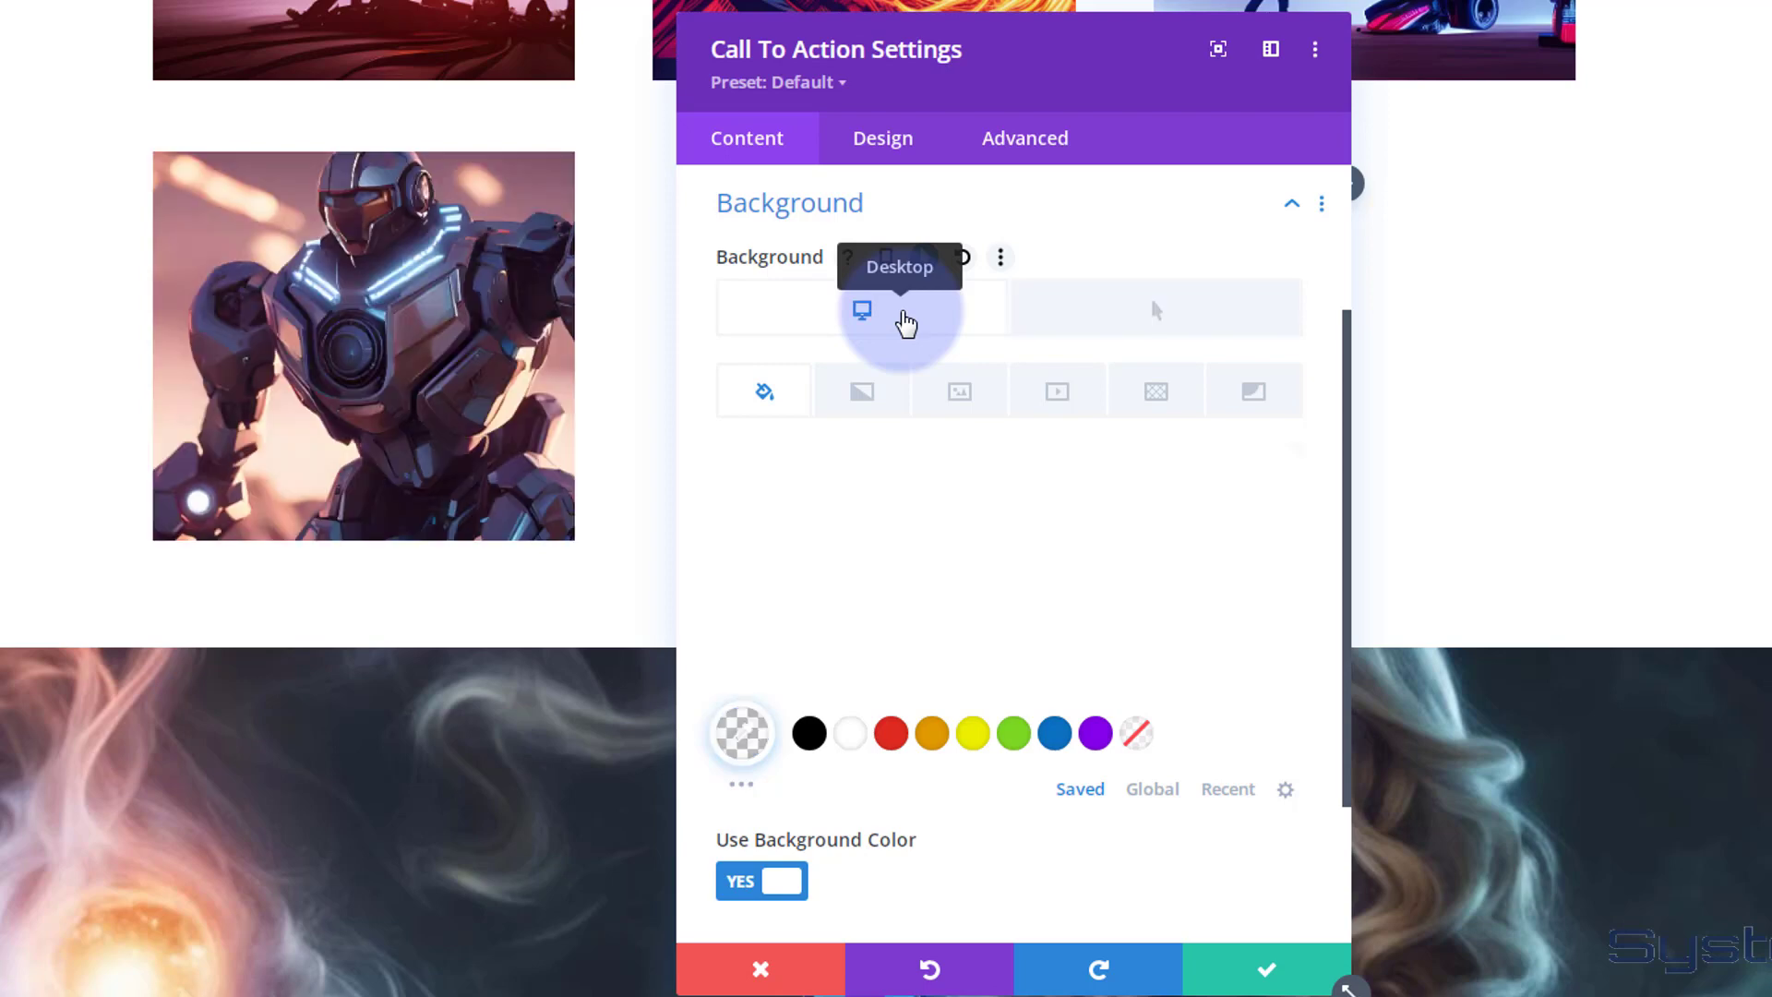
- Set the call-to-action transition to 600ms with an Ease-In-Out speed curve and save the settings
click(870, 133)
click(1040, 140)
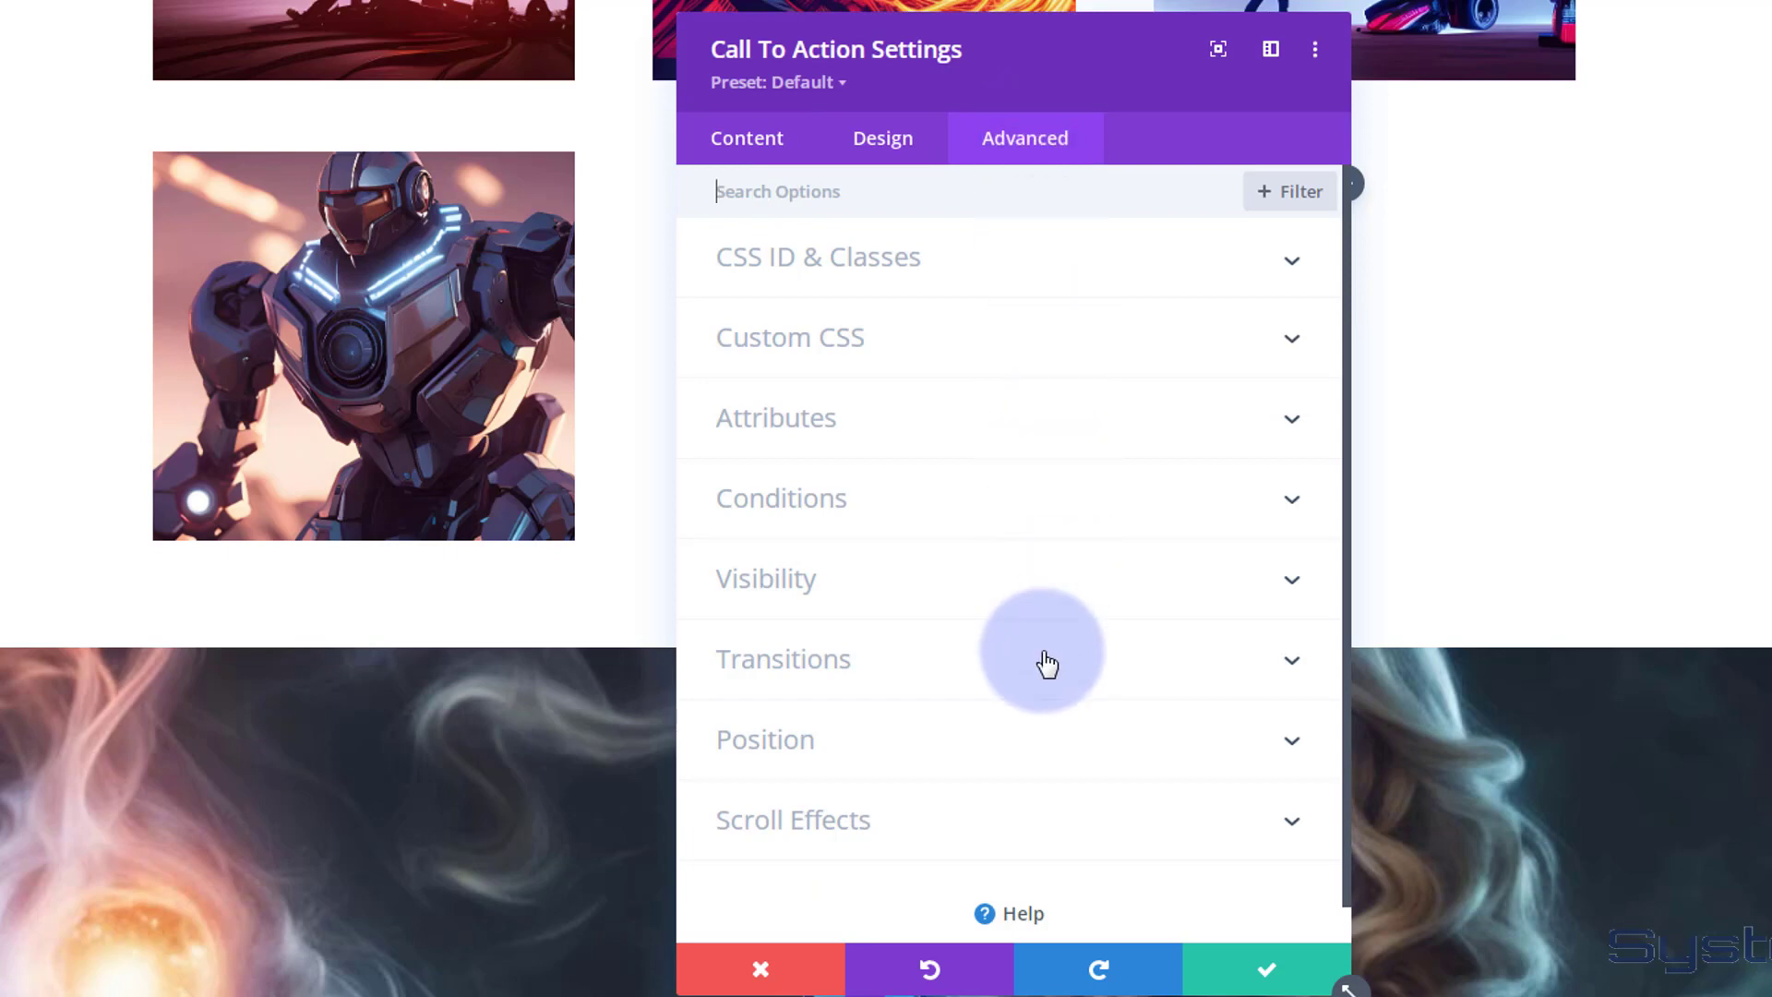
click(1017, 685)
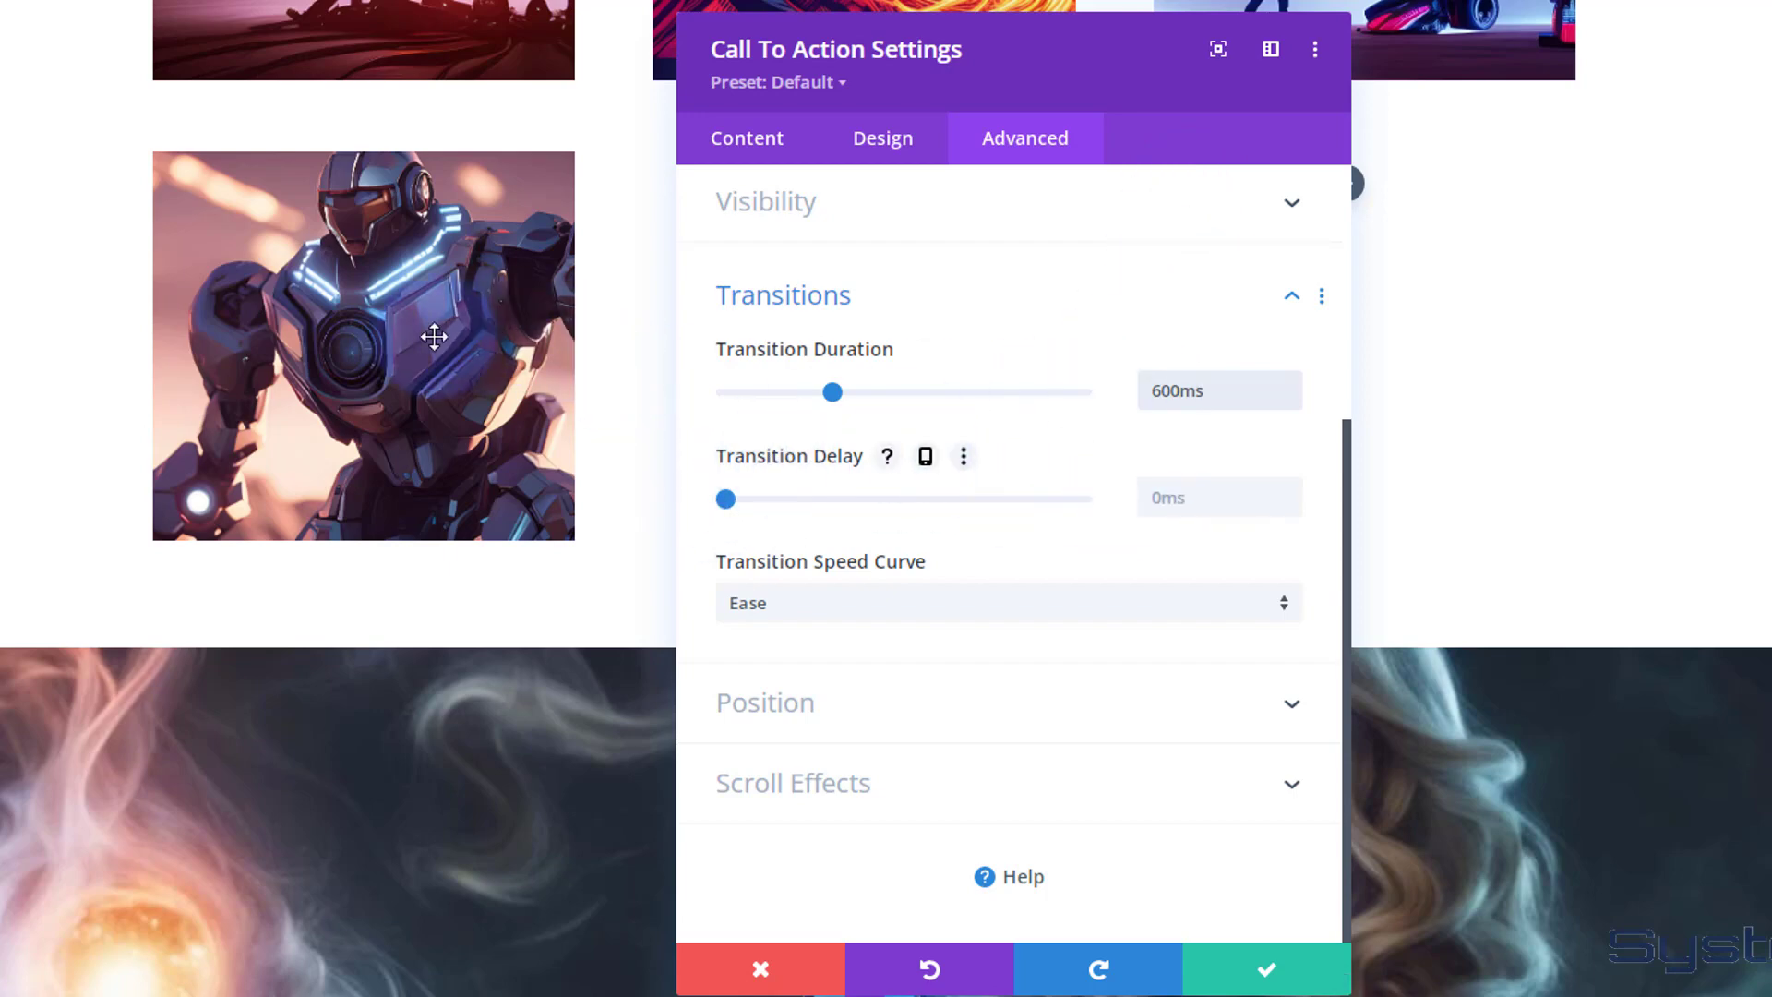
click(907, 609)
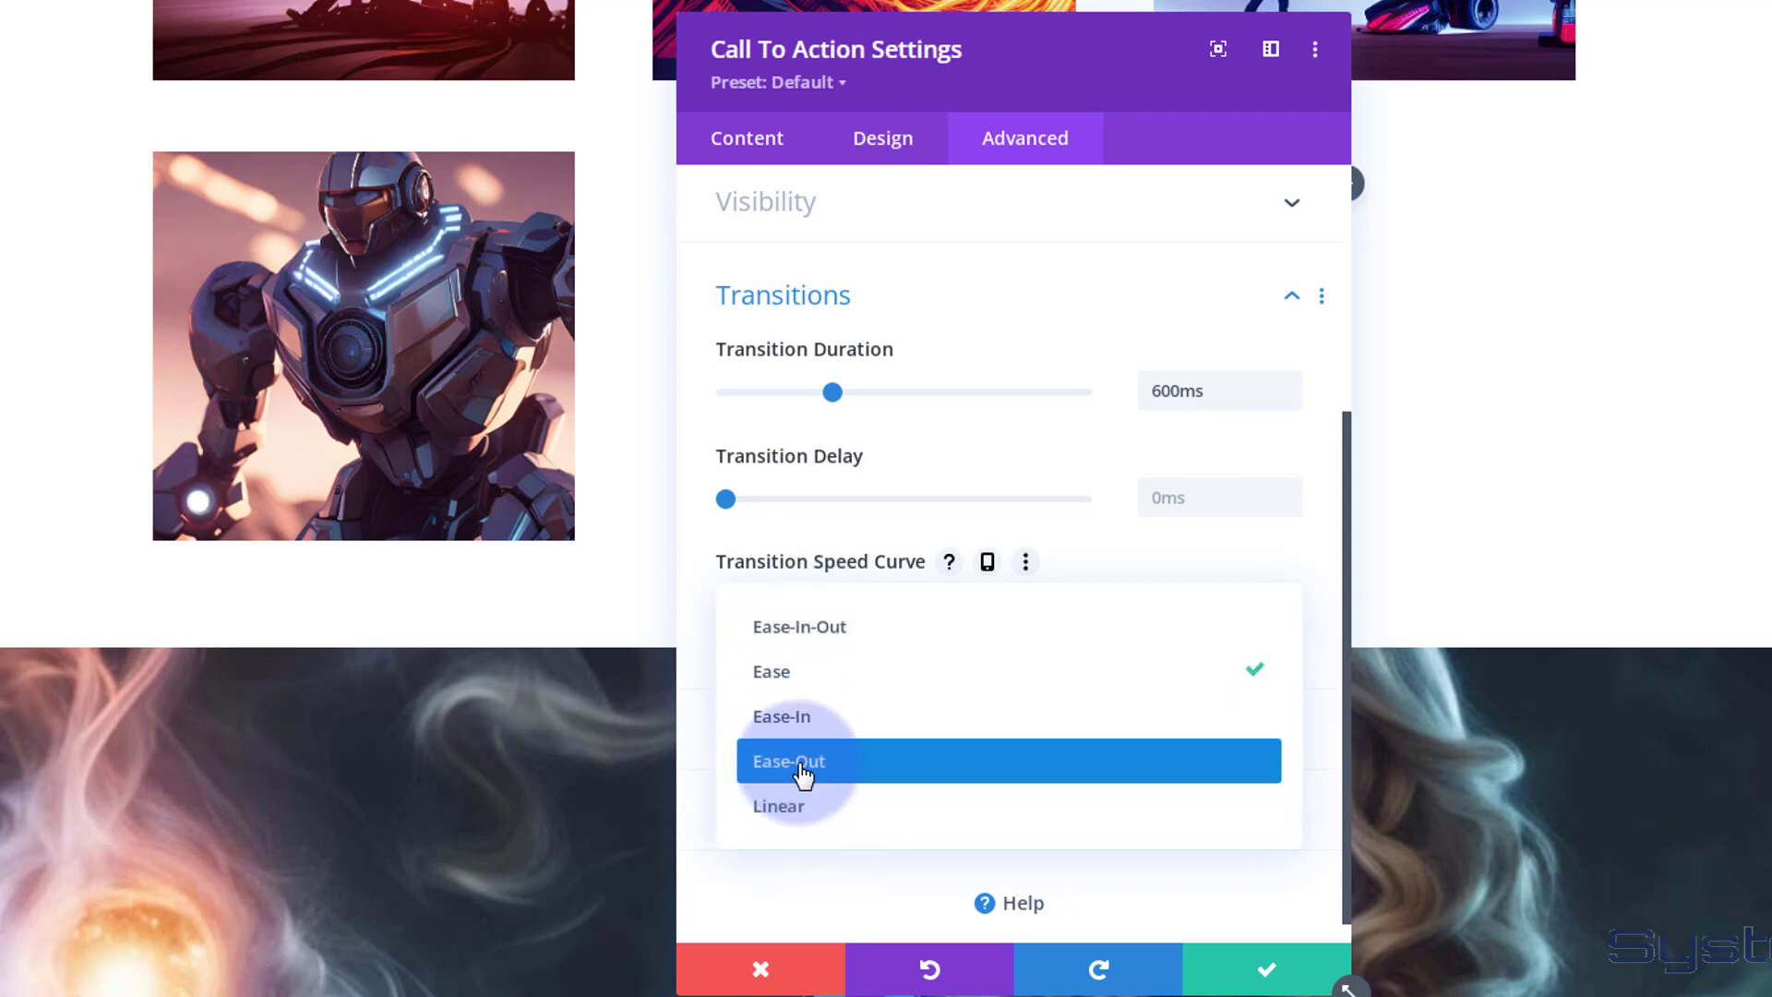
click(783, 627)
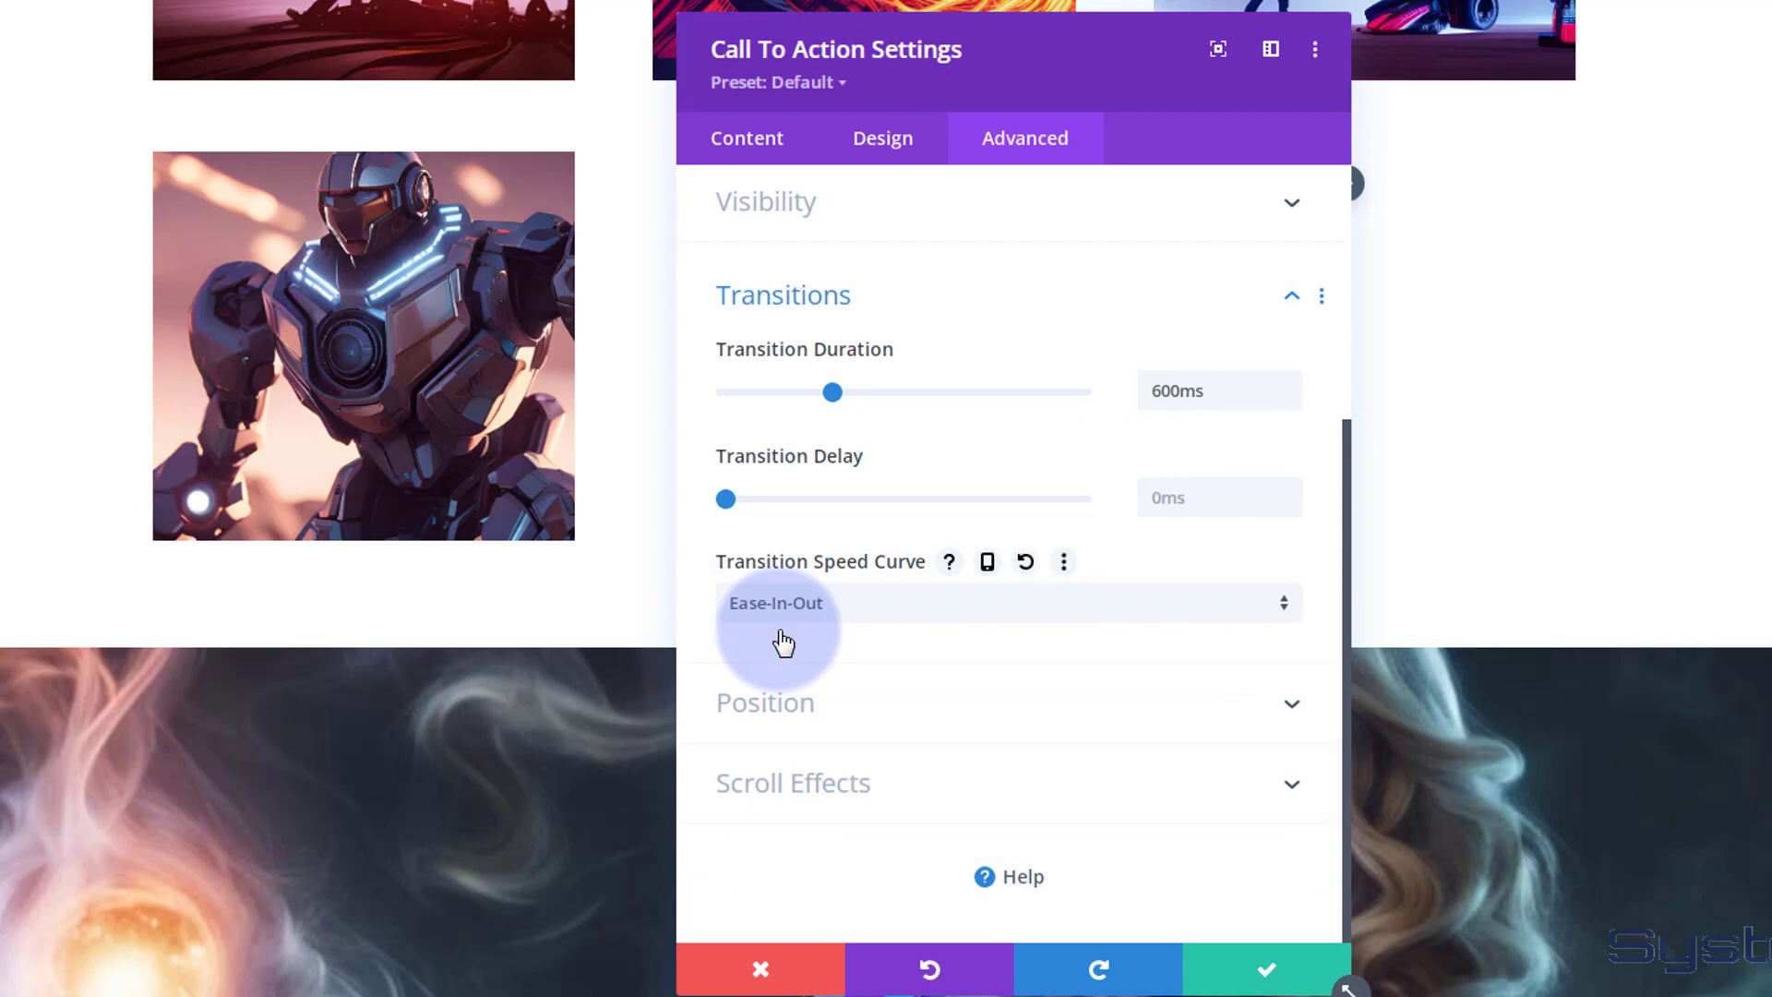
click(1261, 974)
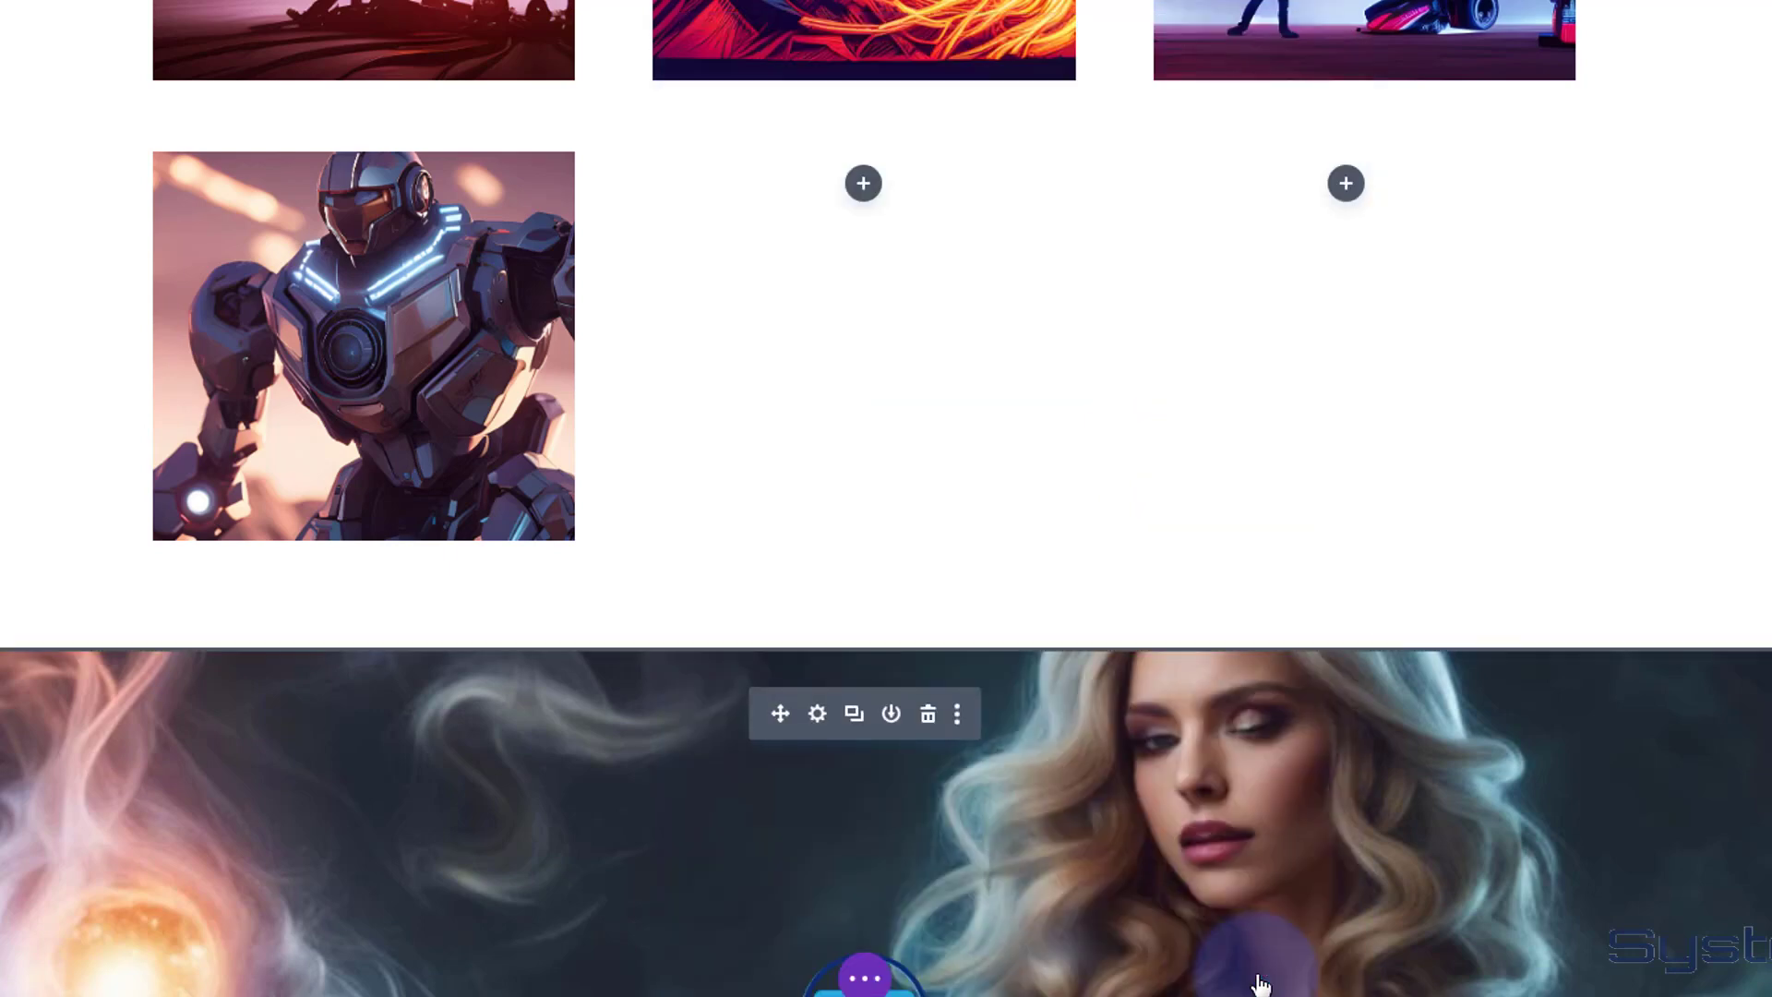
- Pick the fiery artwork from the media library as the robot row's middle-column background image
mouse_move(962, 285)
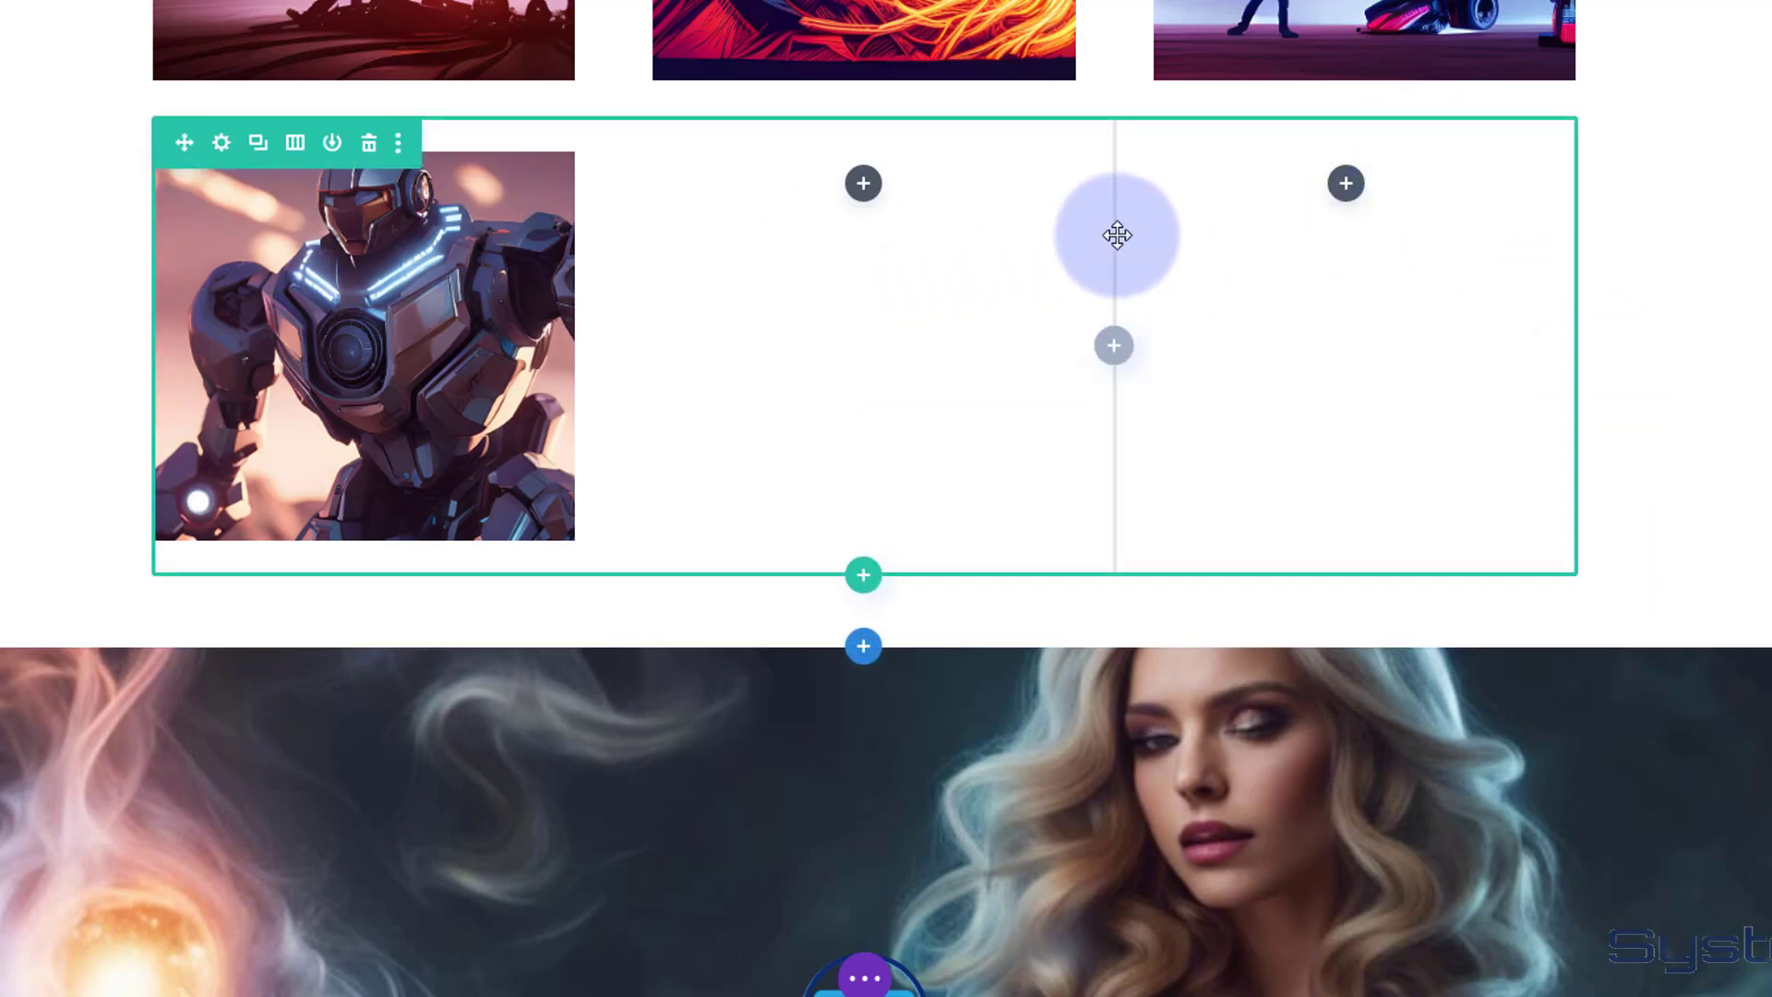
click(221, 143)
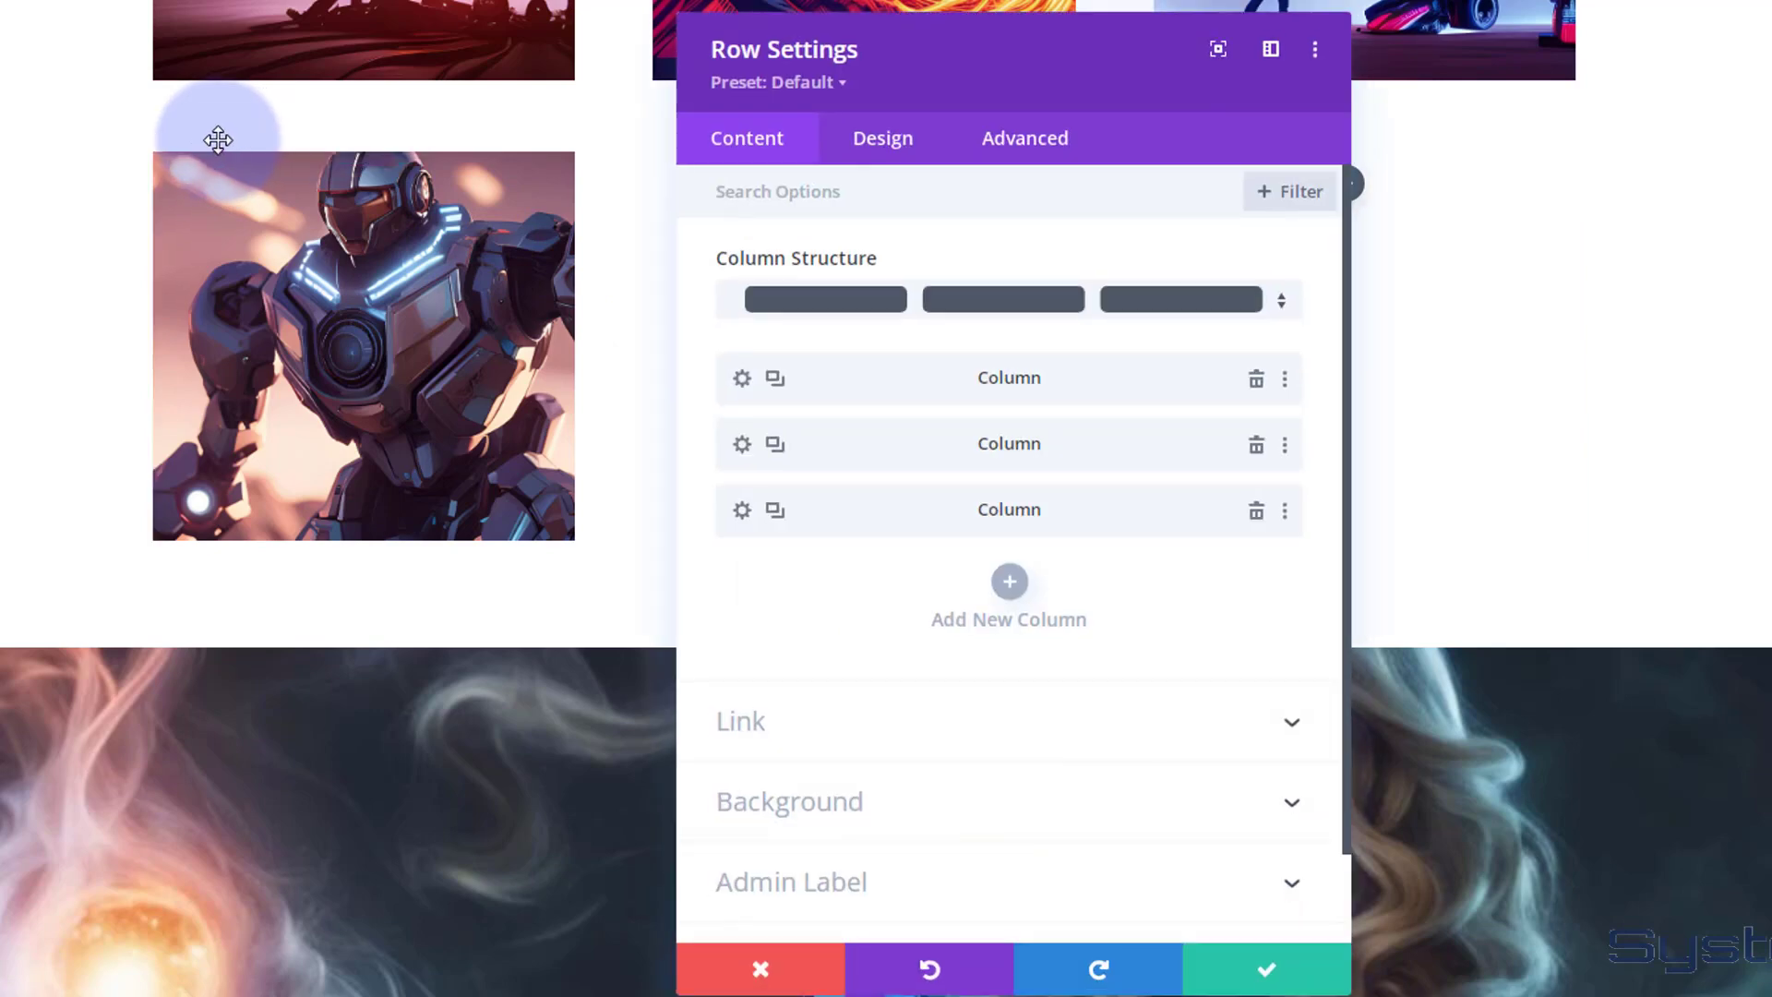
click(1190, 325)
click(741, 448)
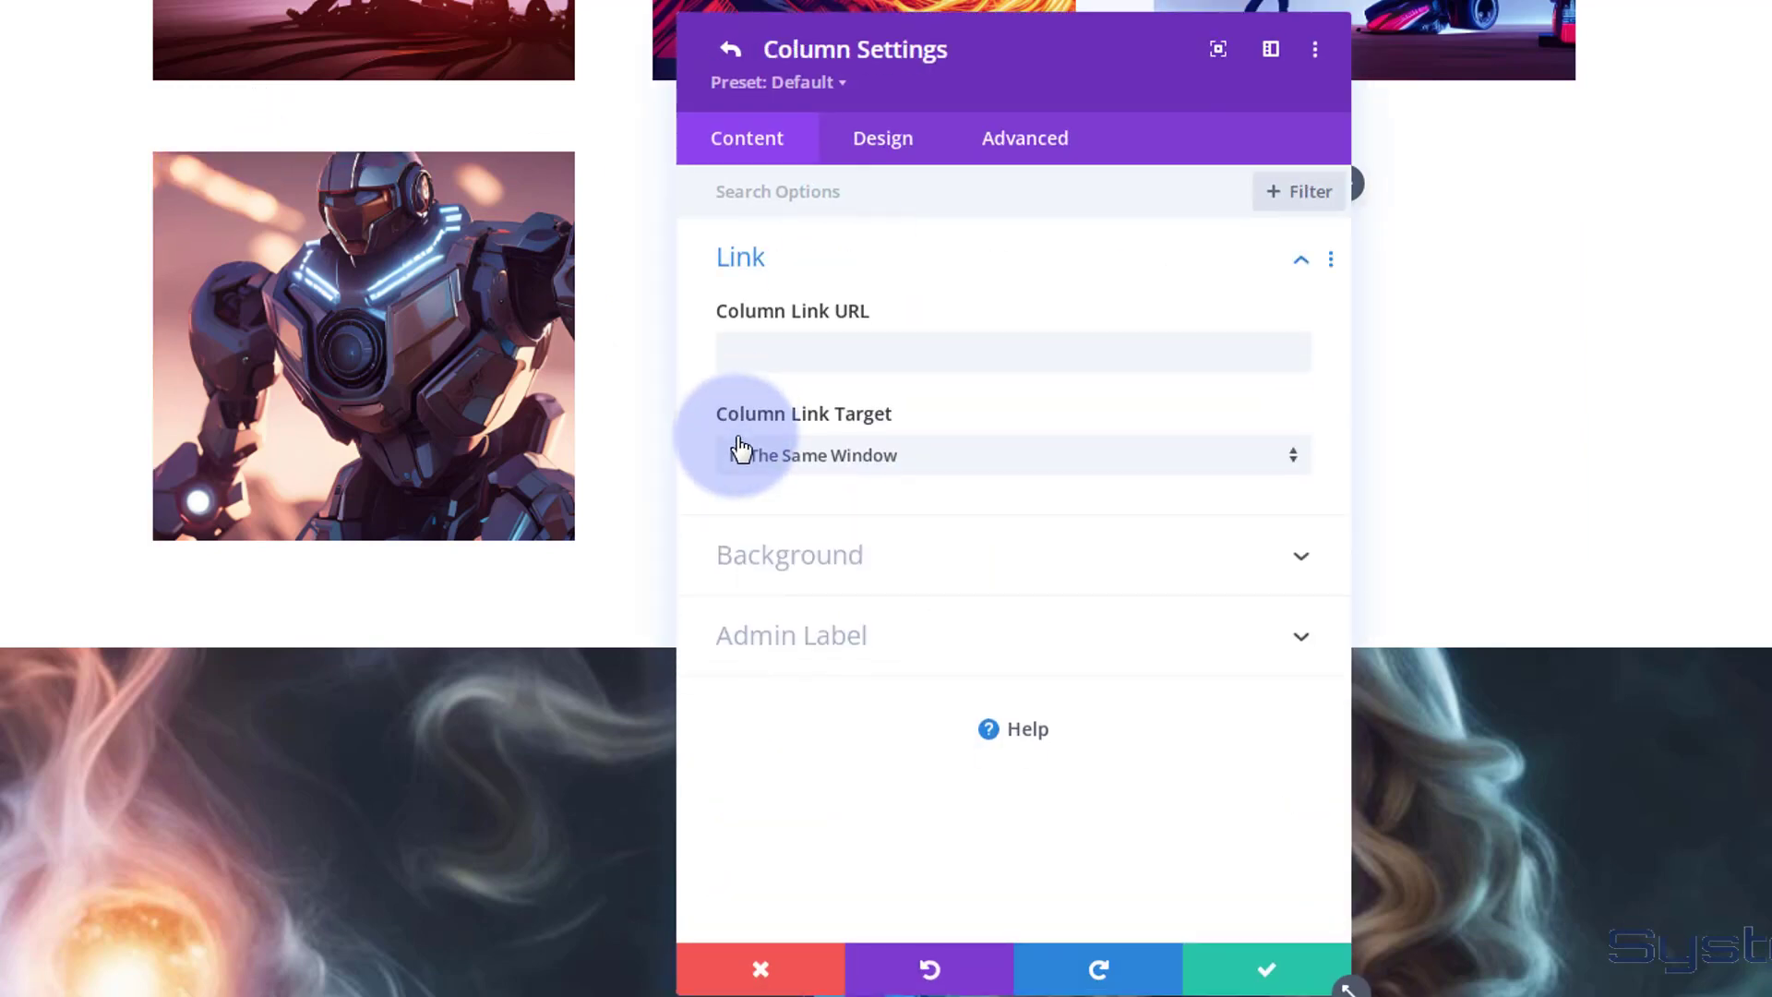
click(899, 556)
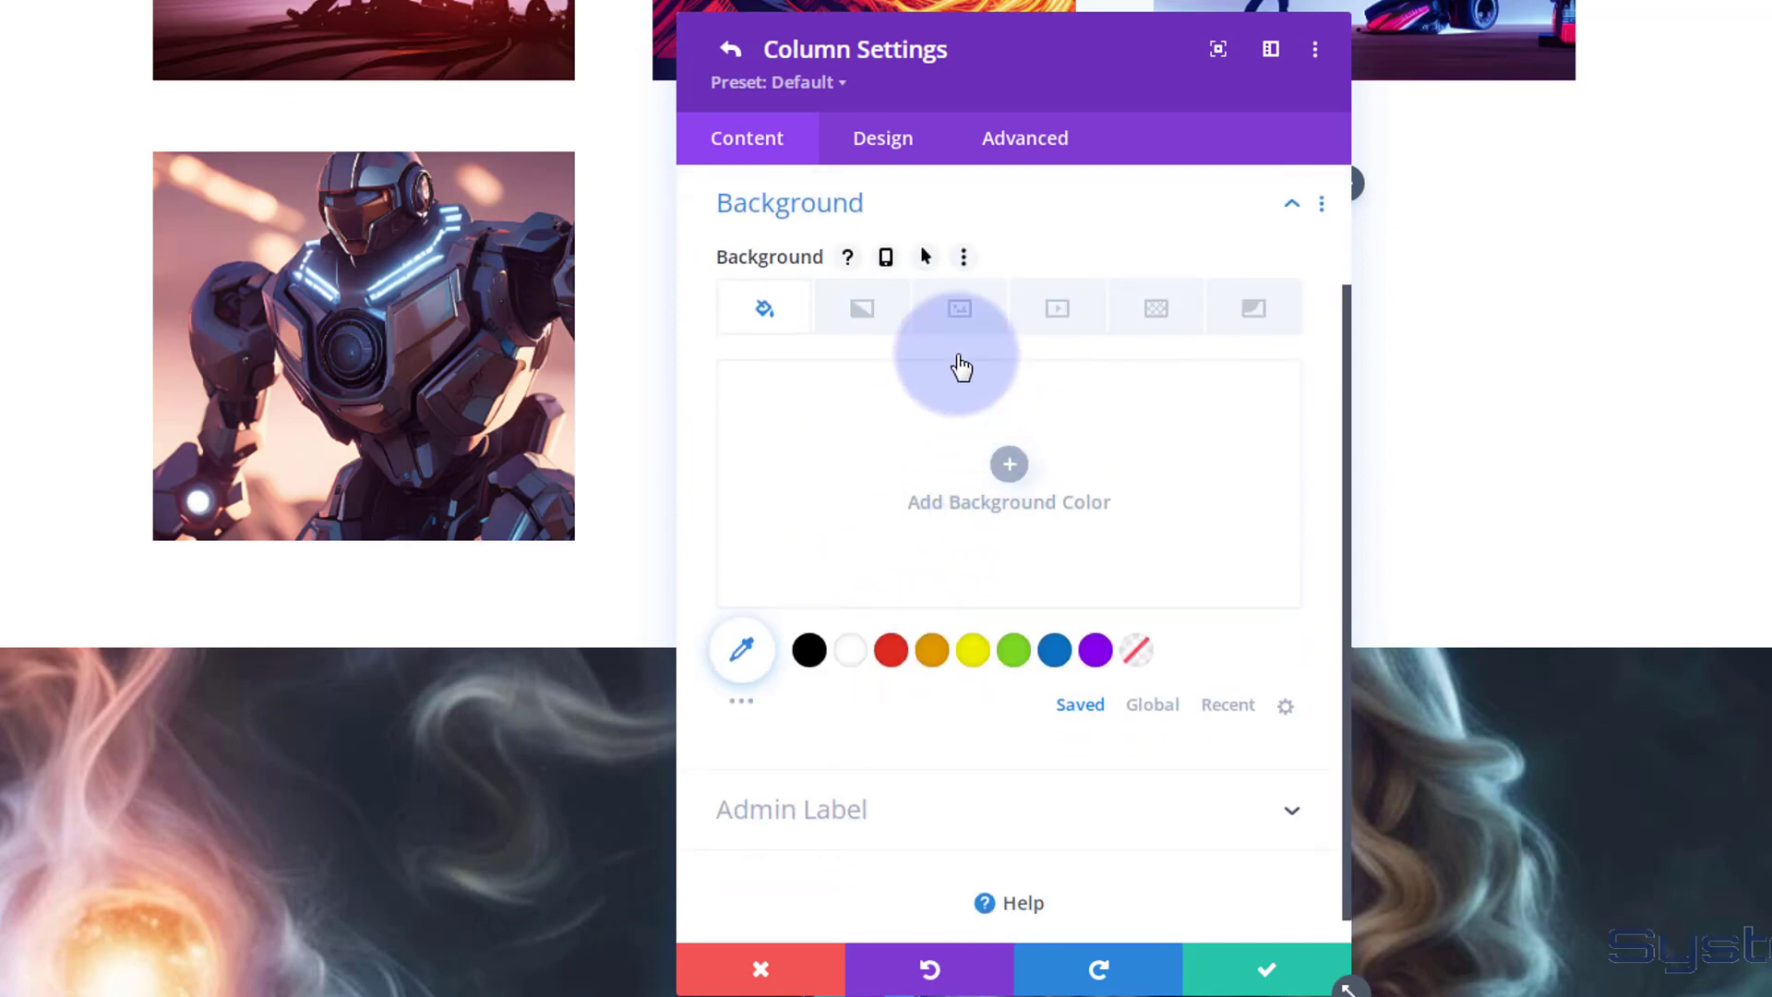
click(956, 317)
click(984, 560)
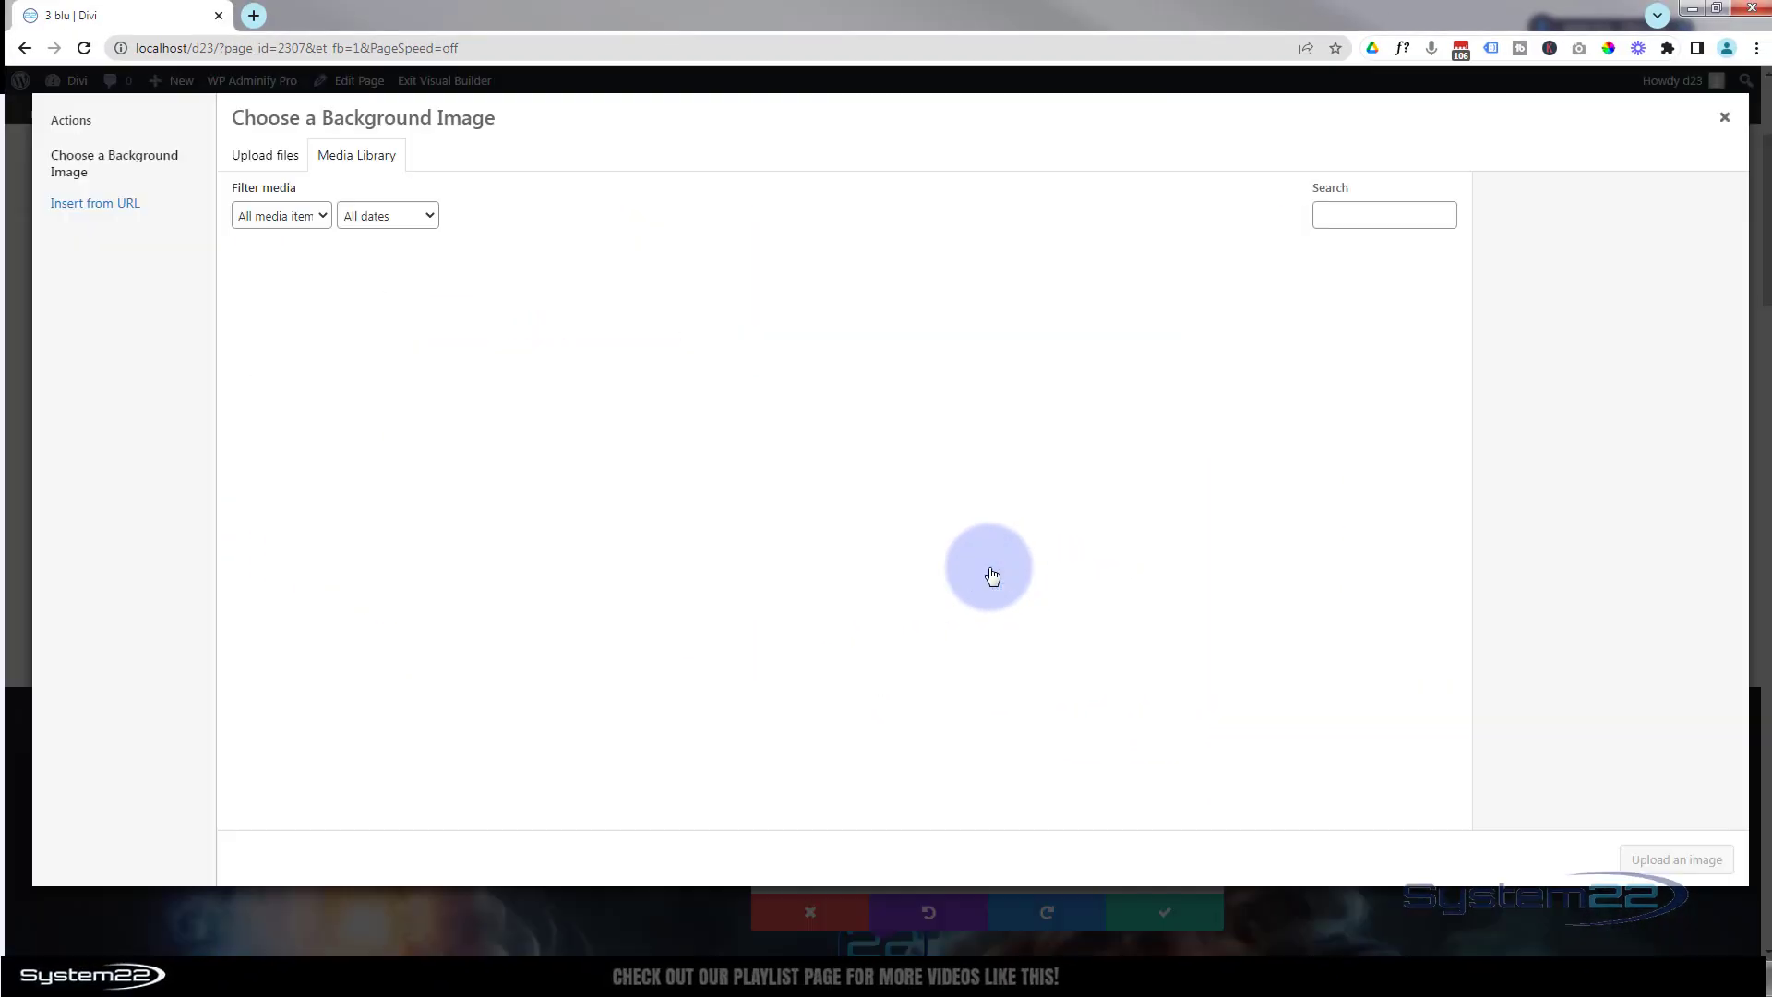
click(427, 307)
click(1676, 859)
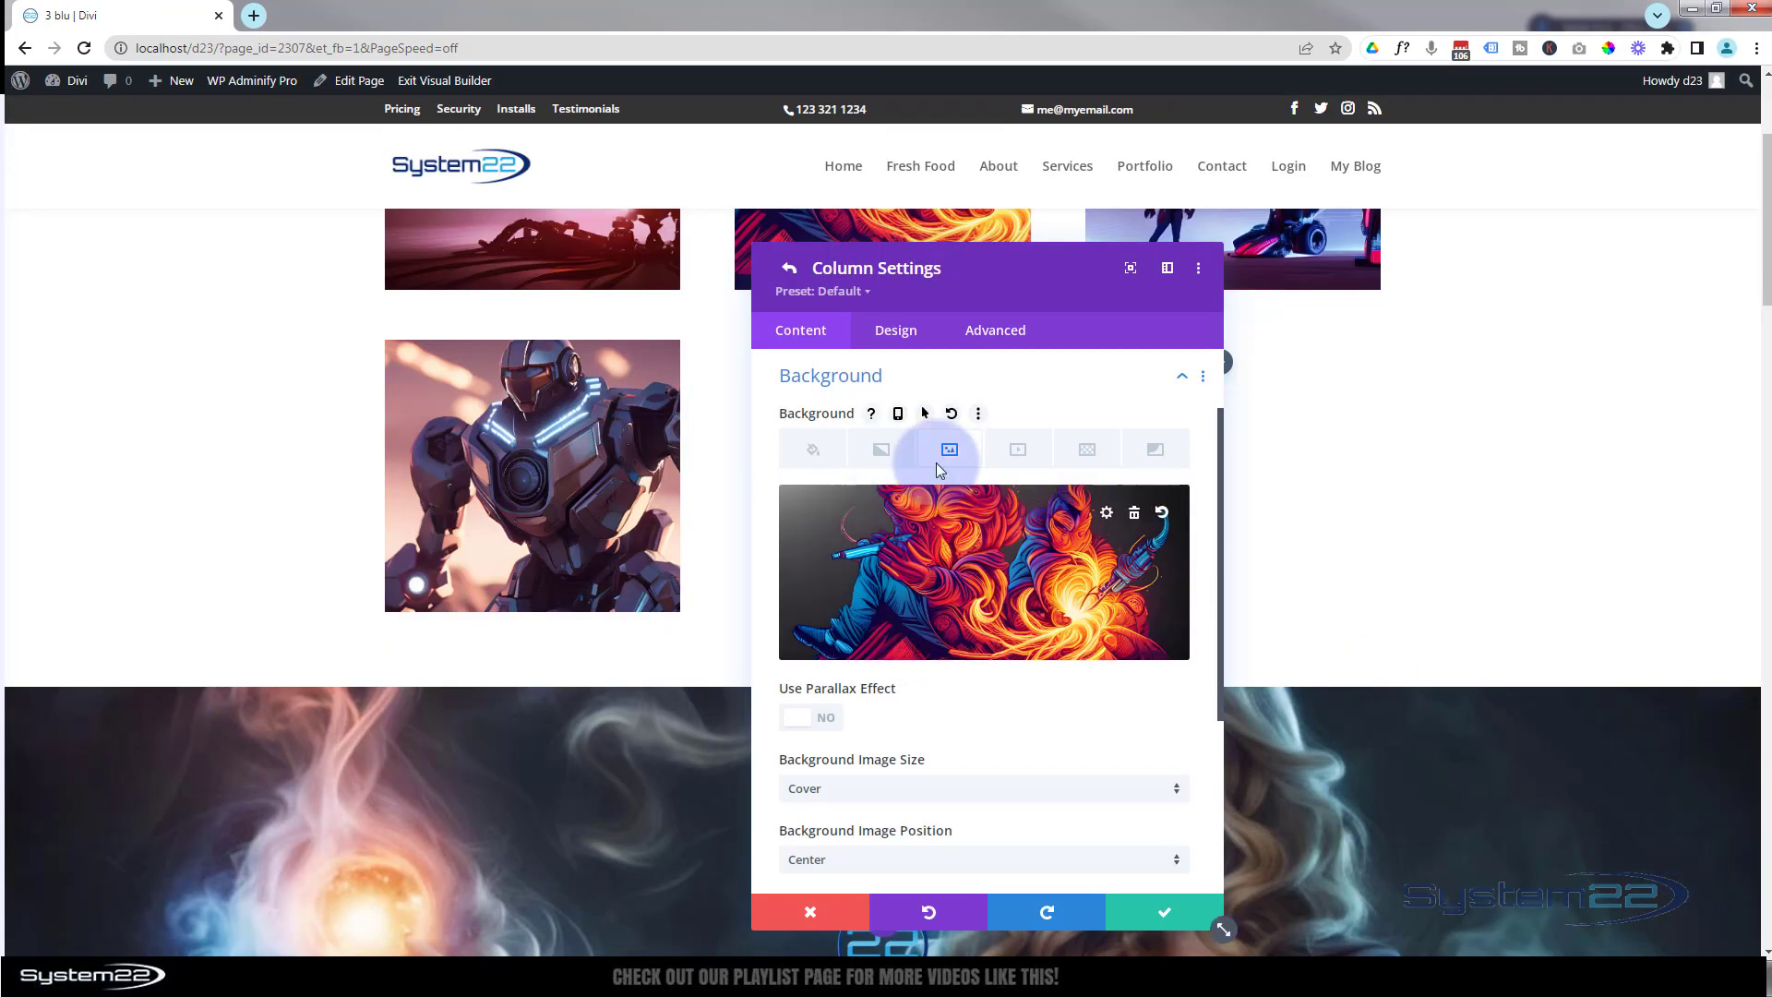
click(1010, 336)
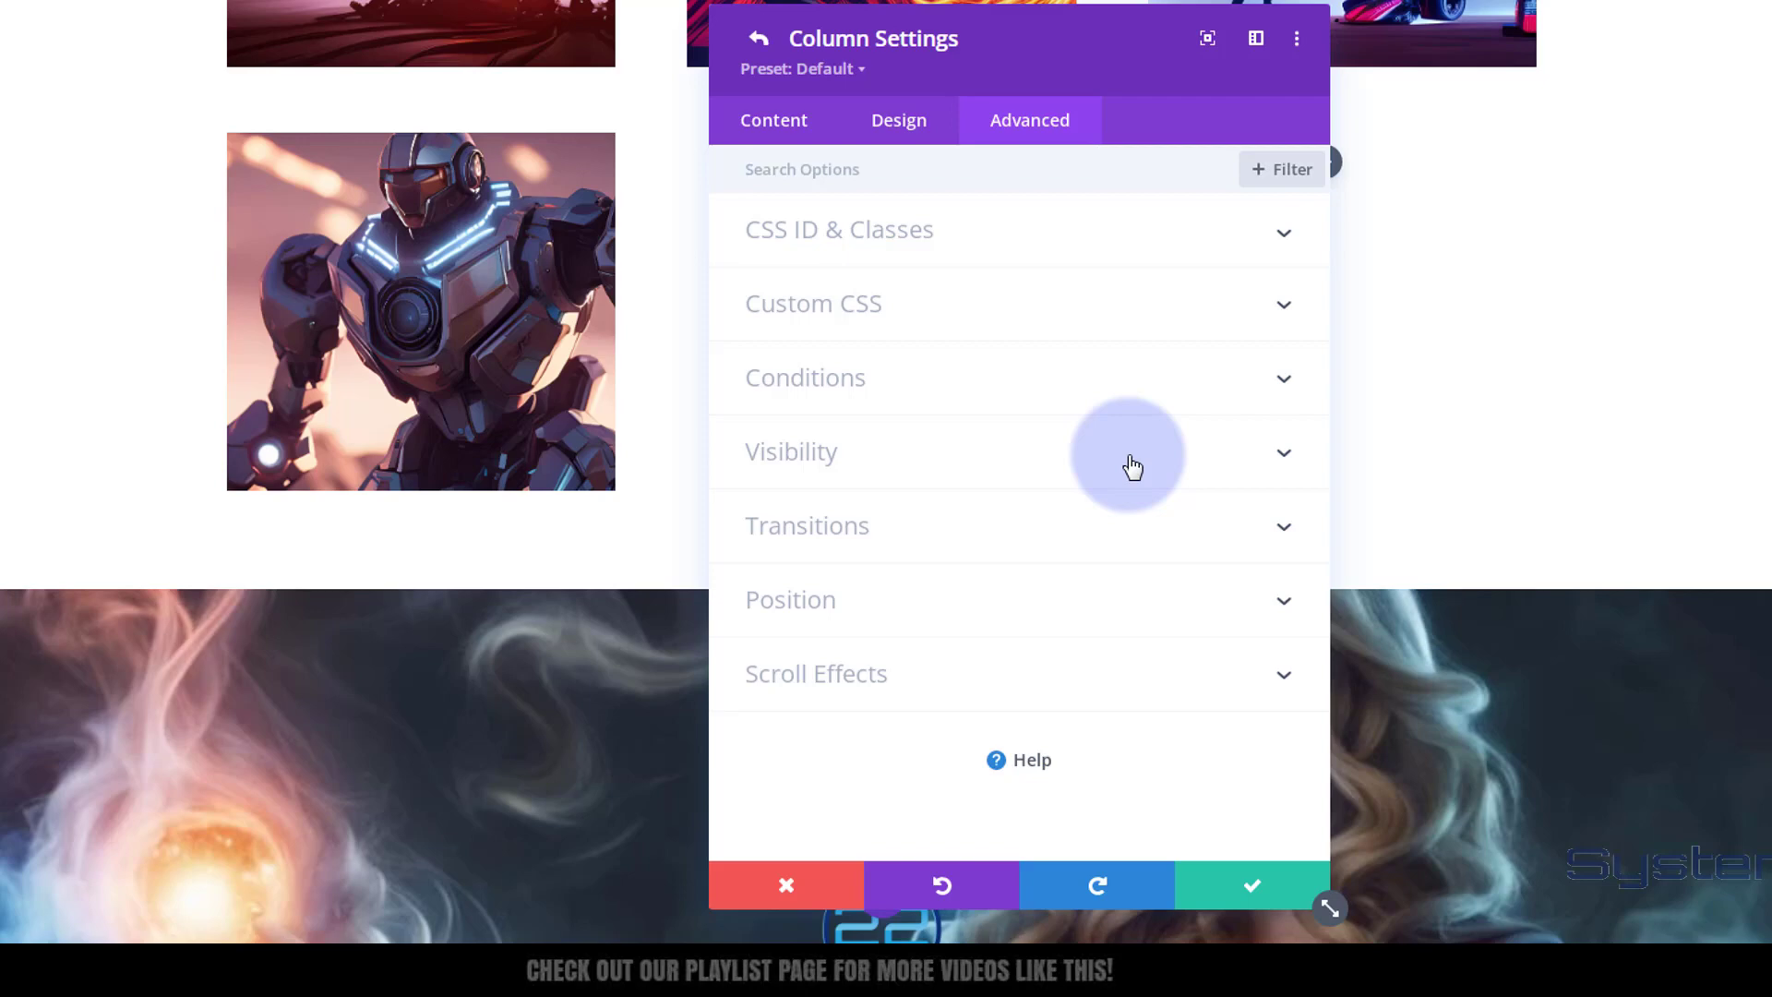
- Under Advanced > Visibility, set Horizontal and Vertical Overflow to Hidden, then save the column
click(1132, 468)
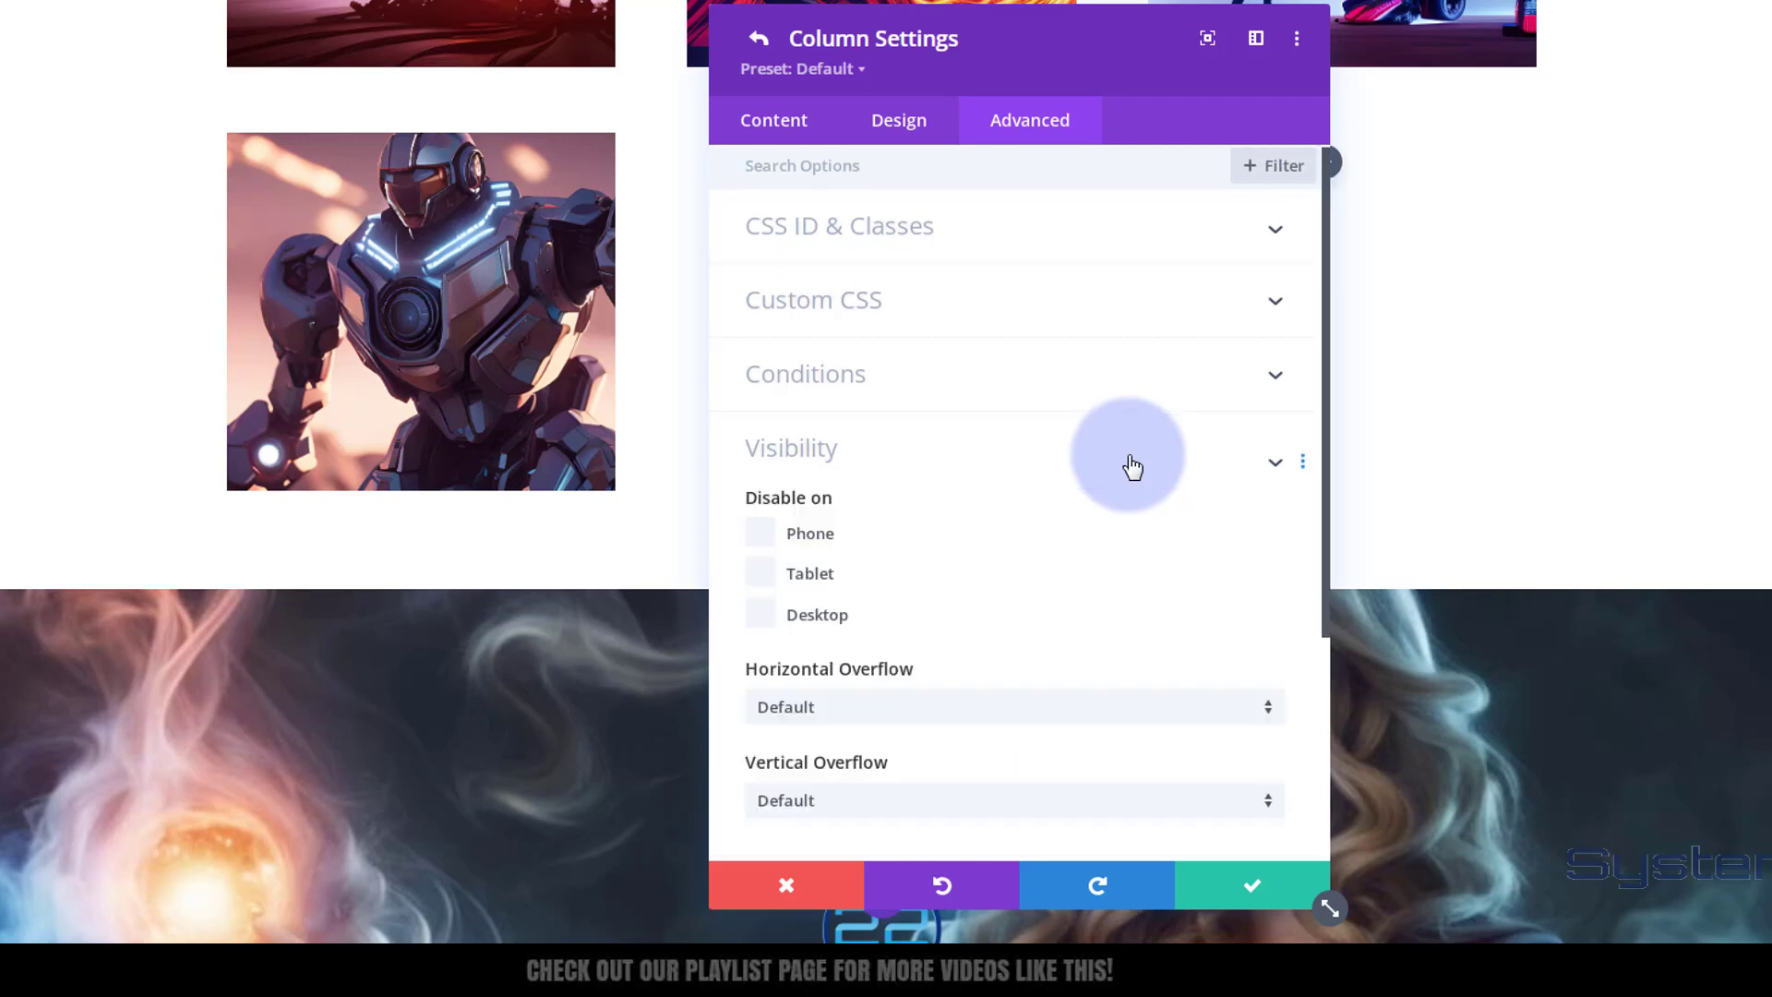
click(939, 452)
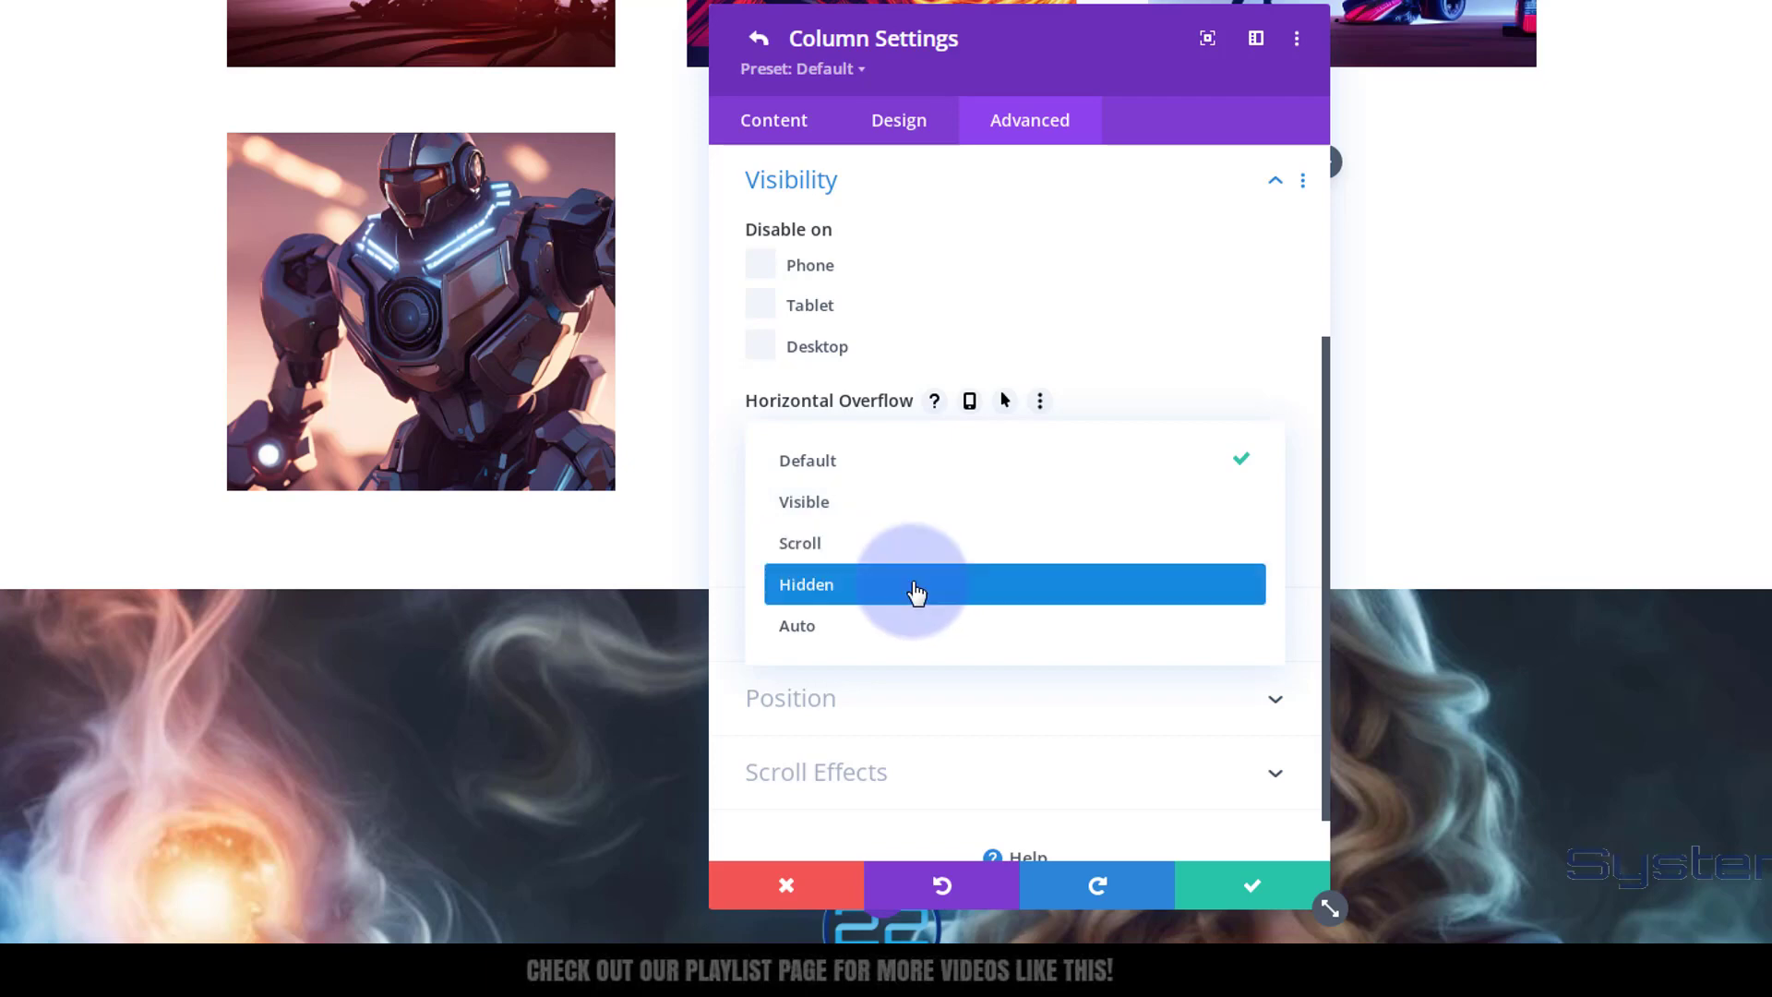
click(916, 593)
click(902, 533)
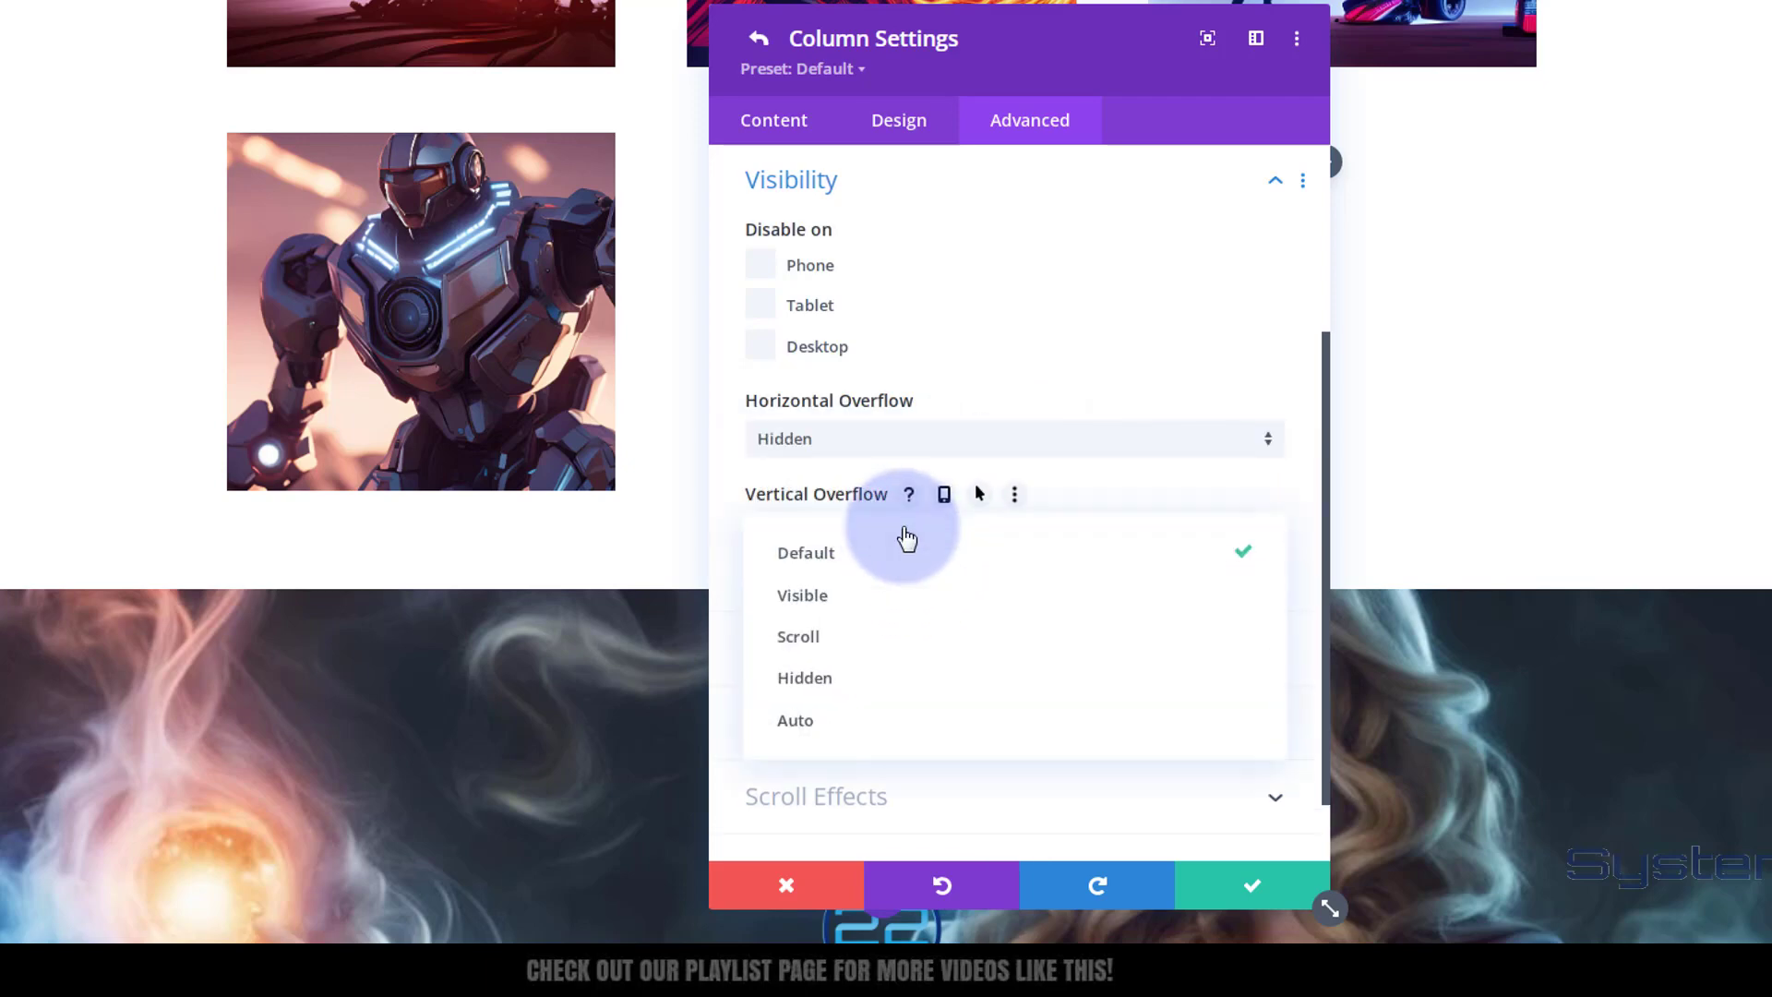
click(904, 673)
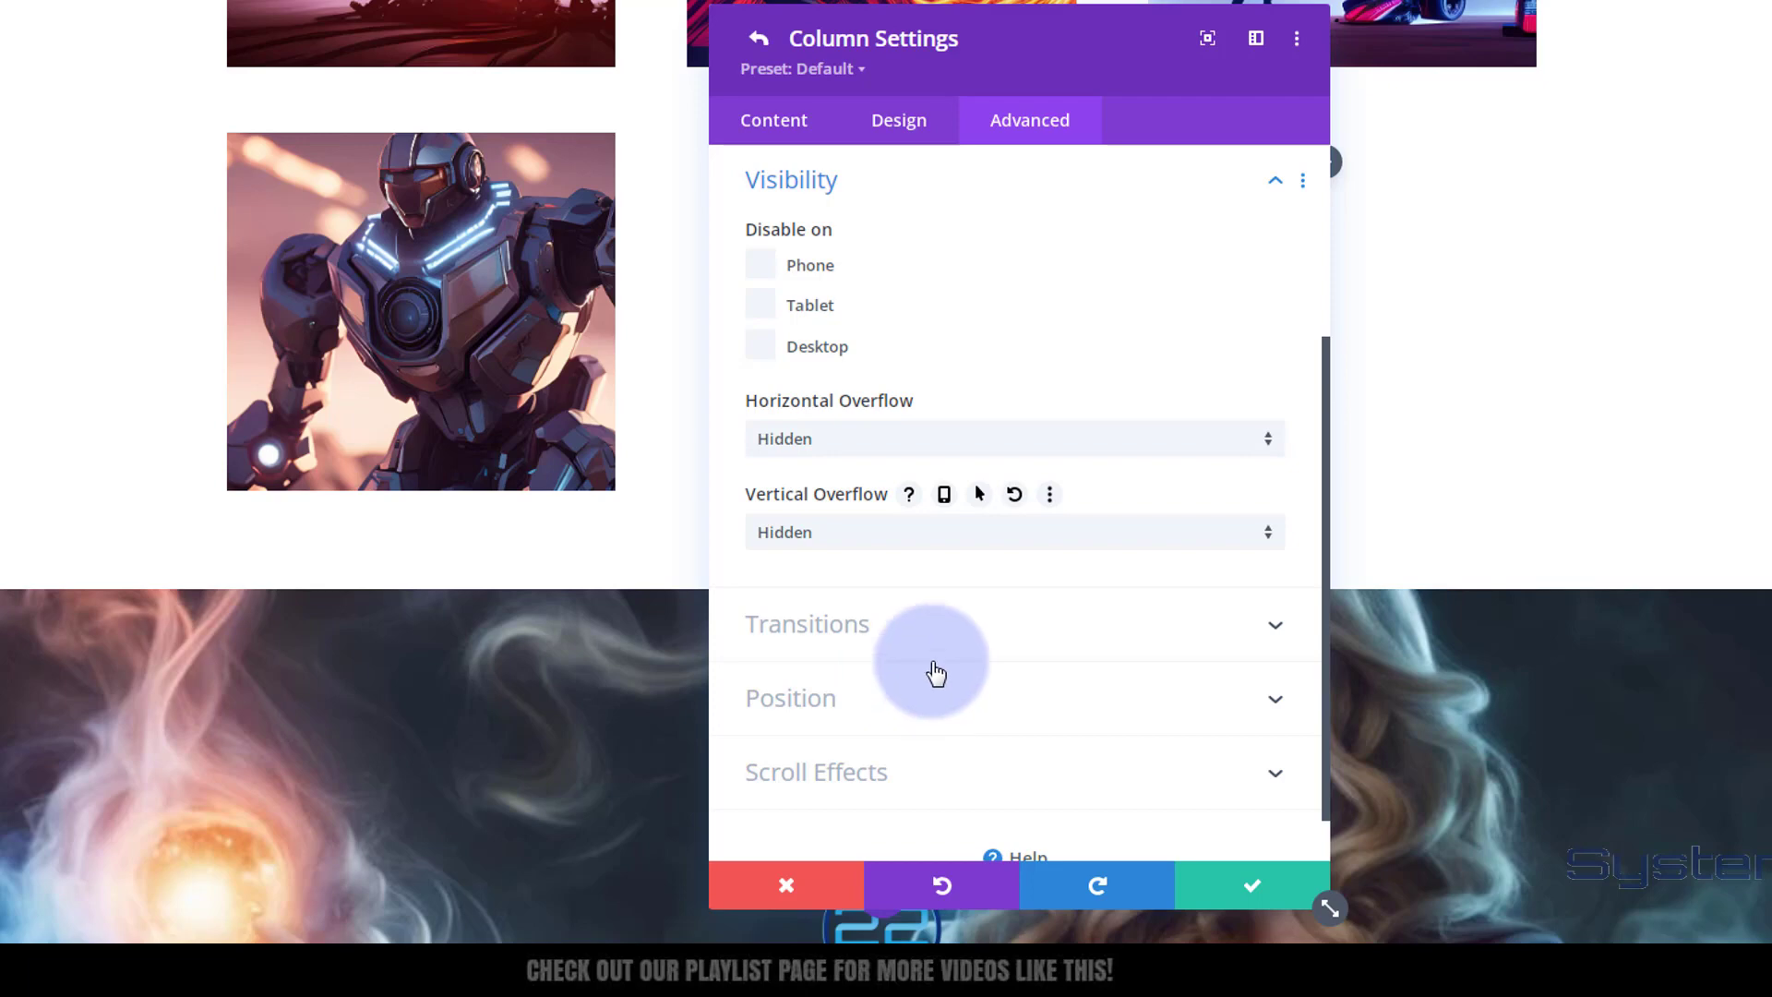
scroll(980, 404, up, 3)
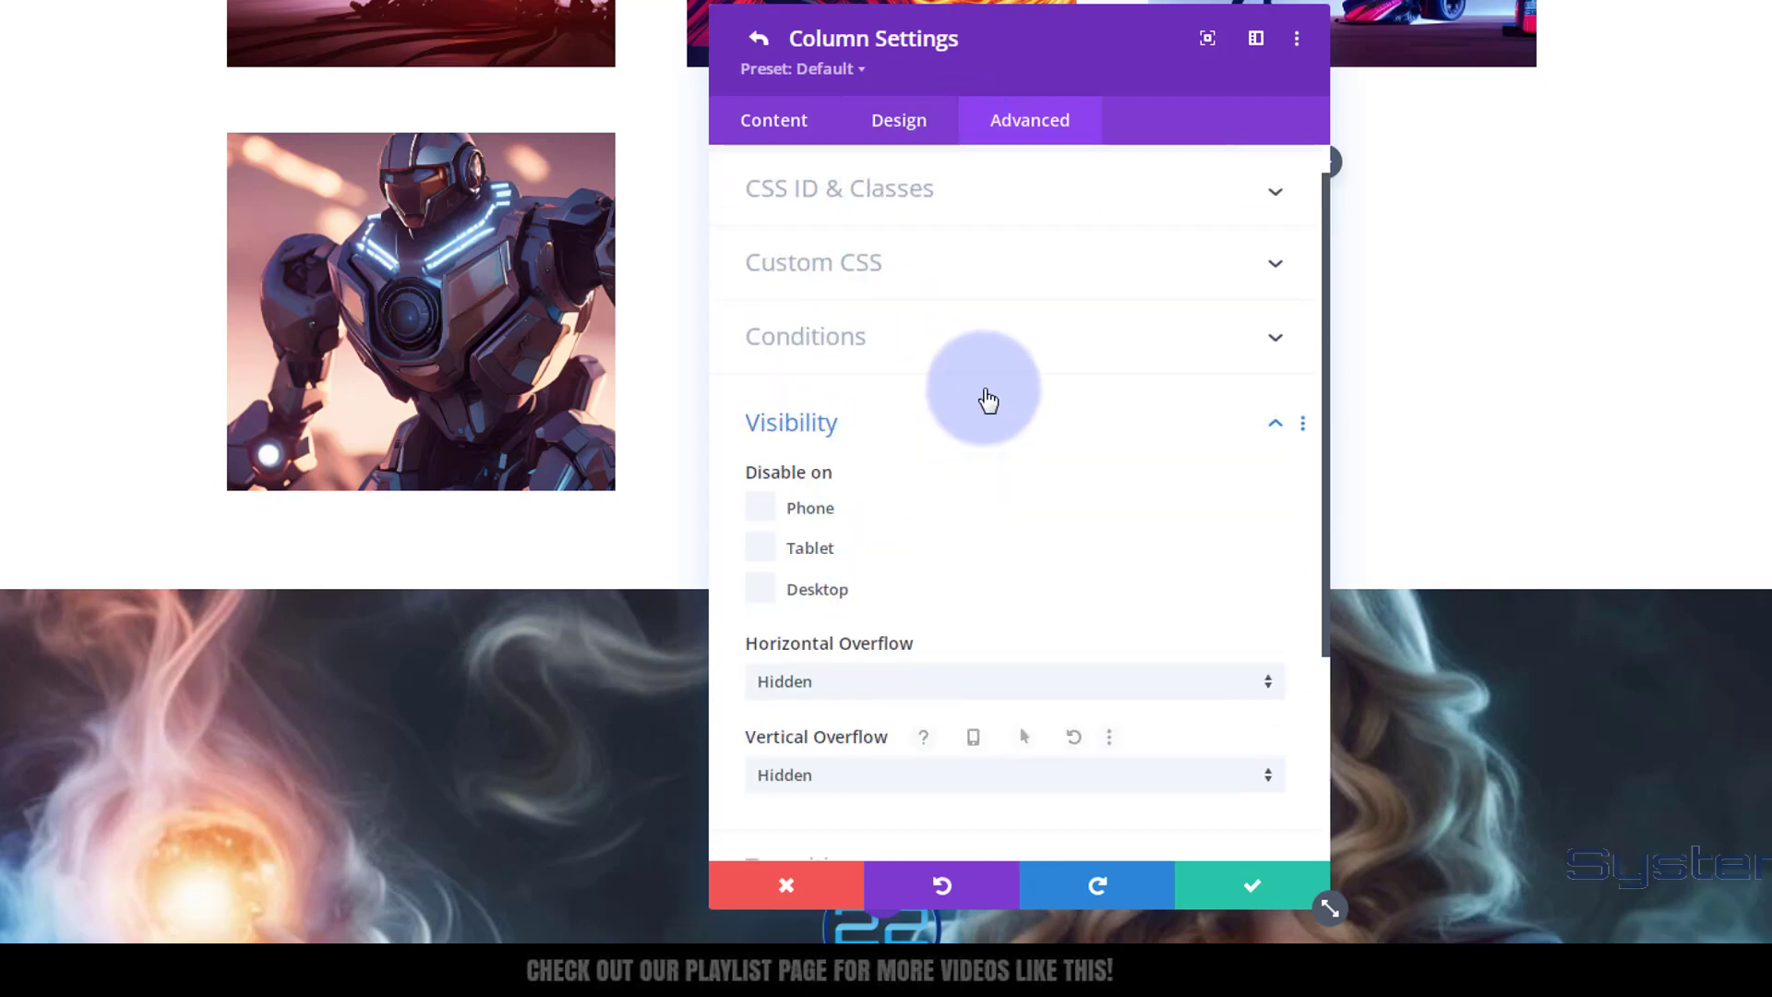
click(951, 315)
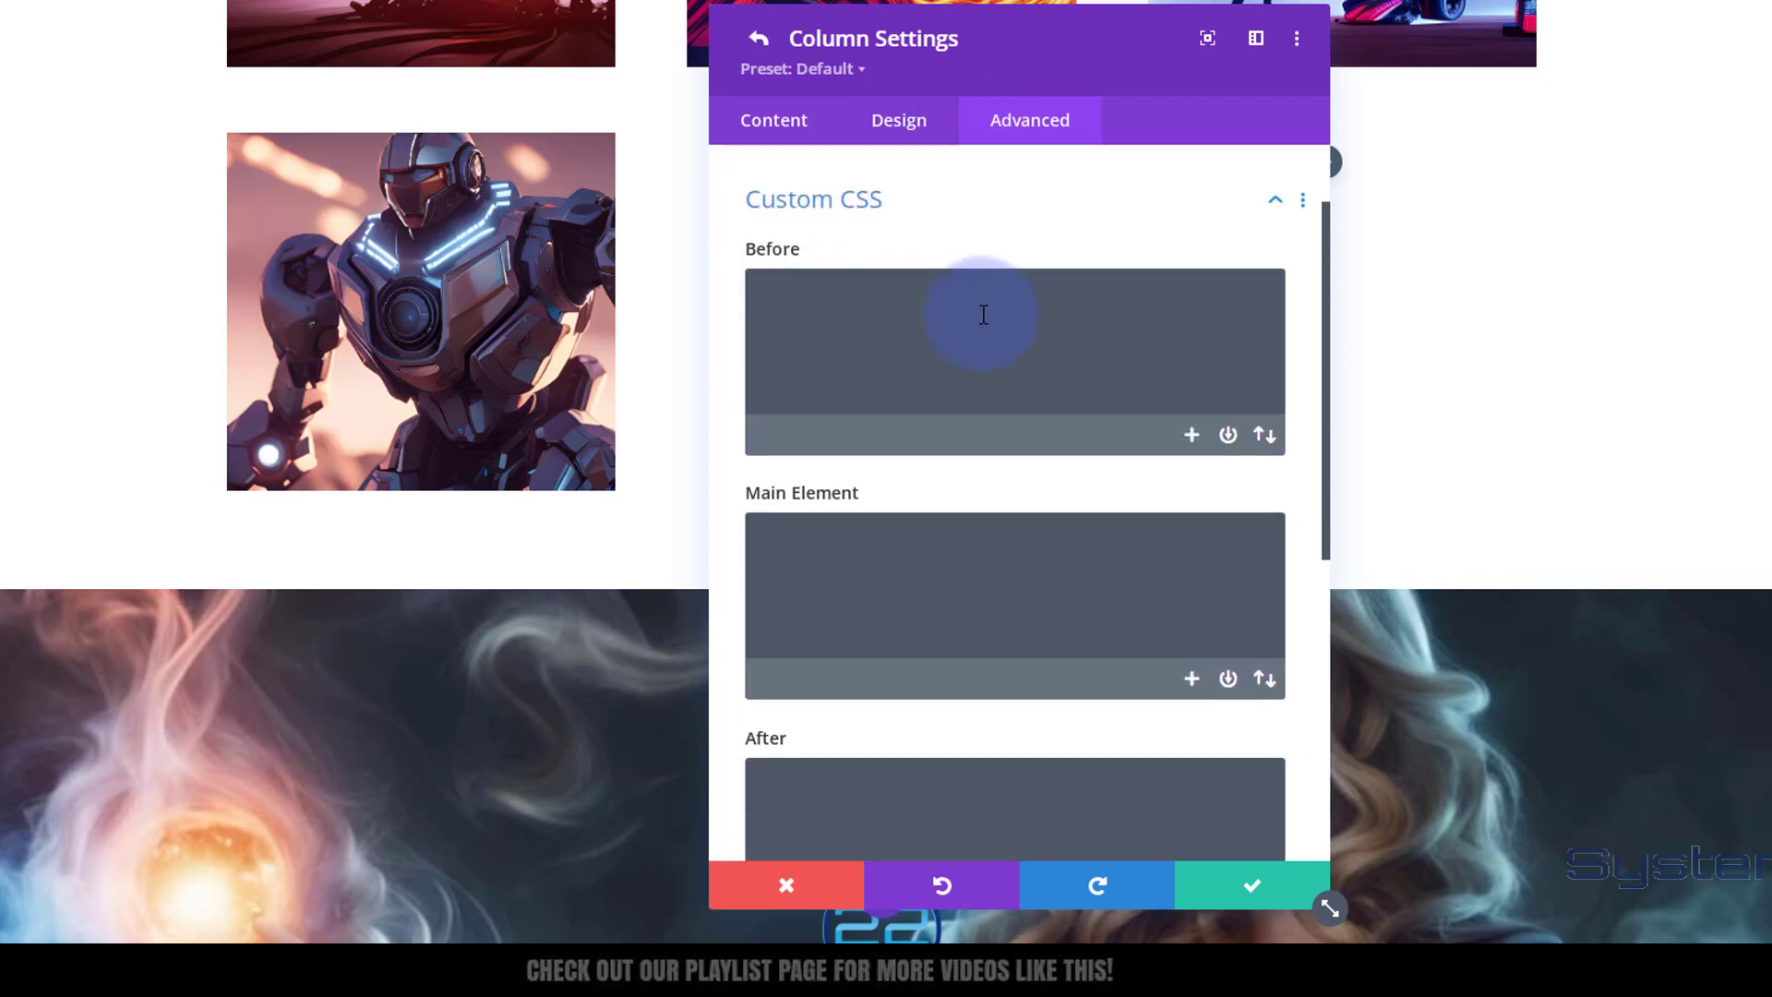
click(811, 514)
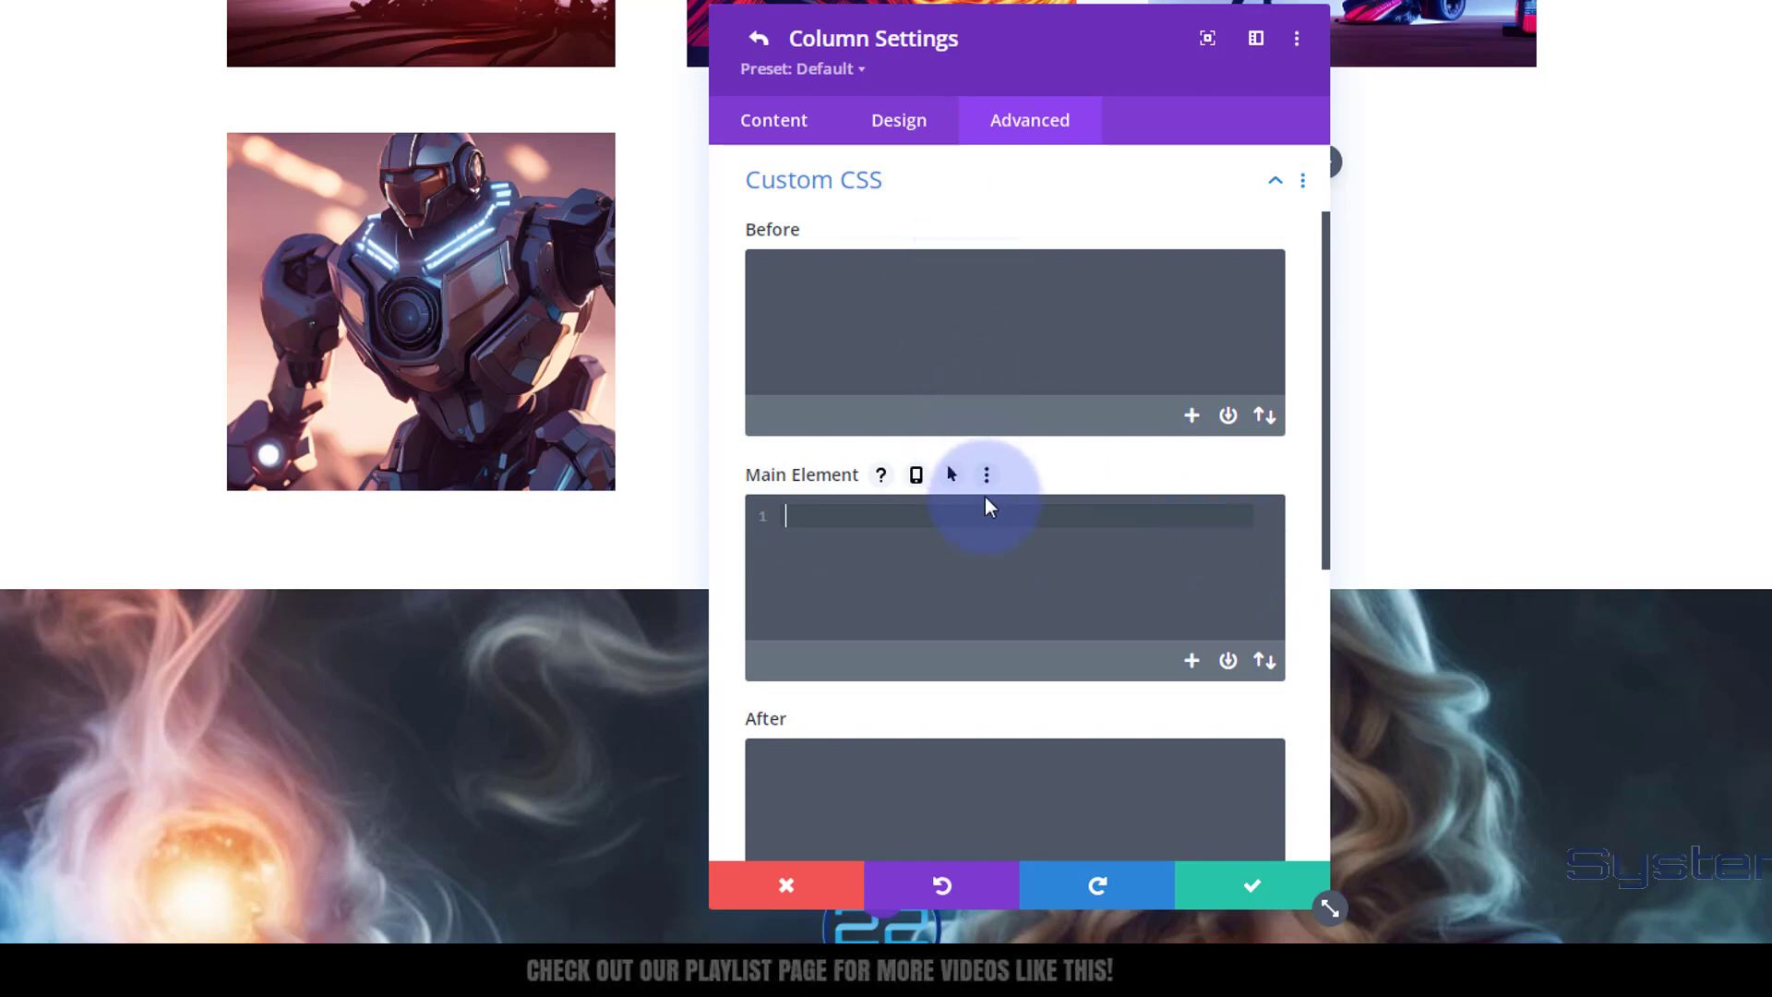
click(1252, 885)
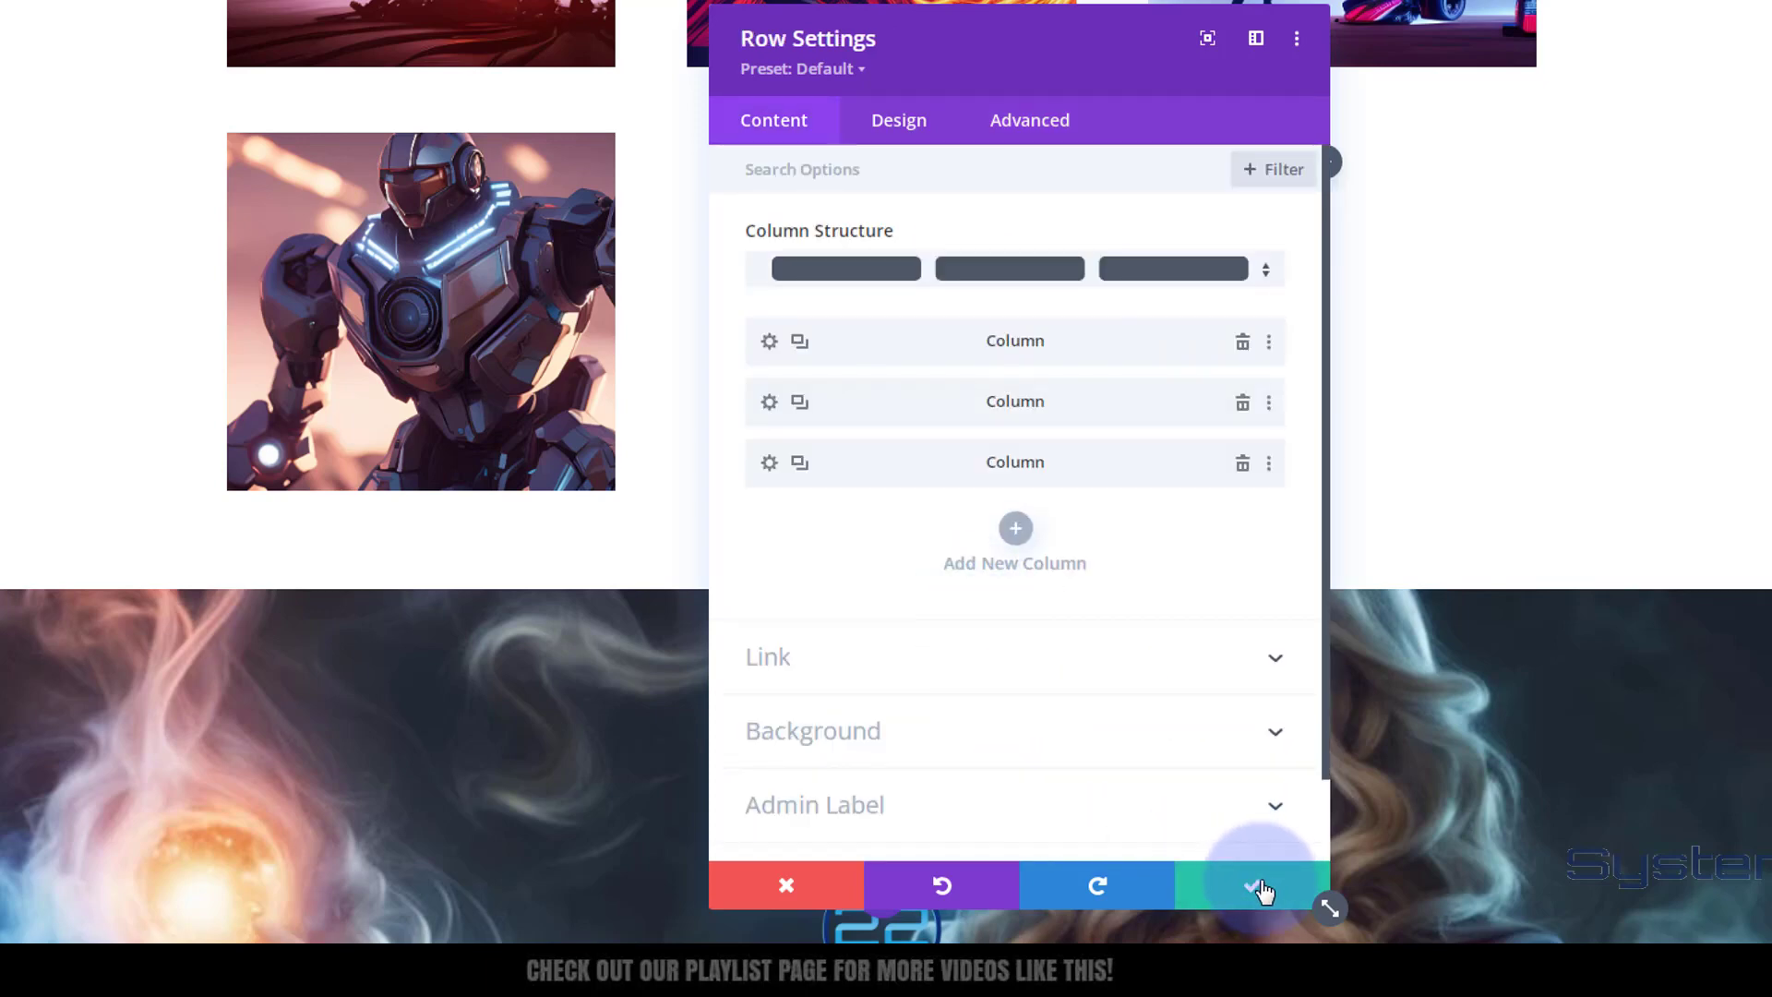
- Save the row settings and switch the page to Wireframe view from the page settings bar
click(1255, 885)
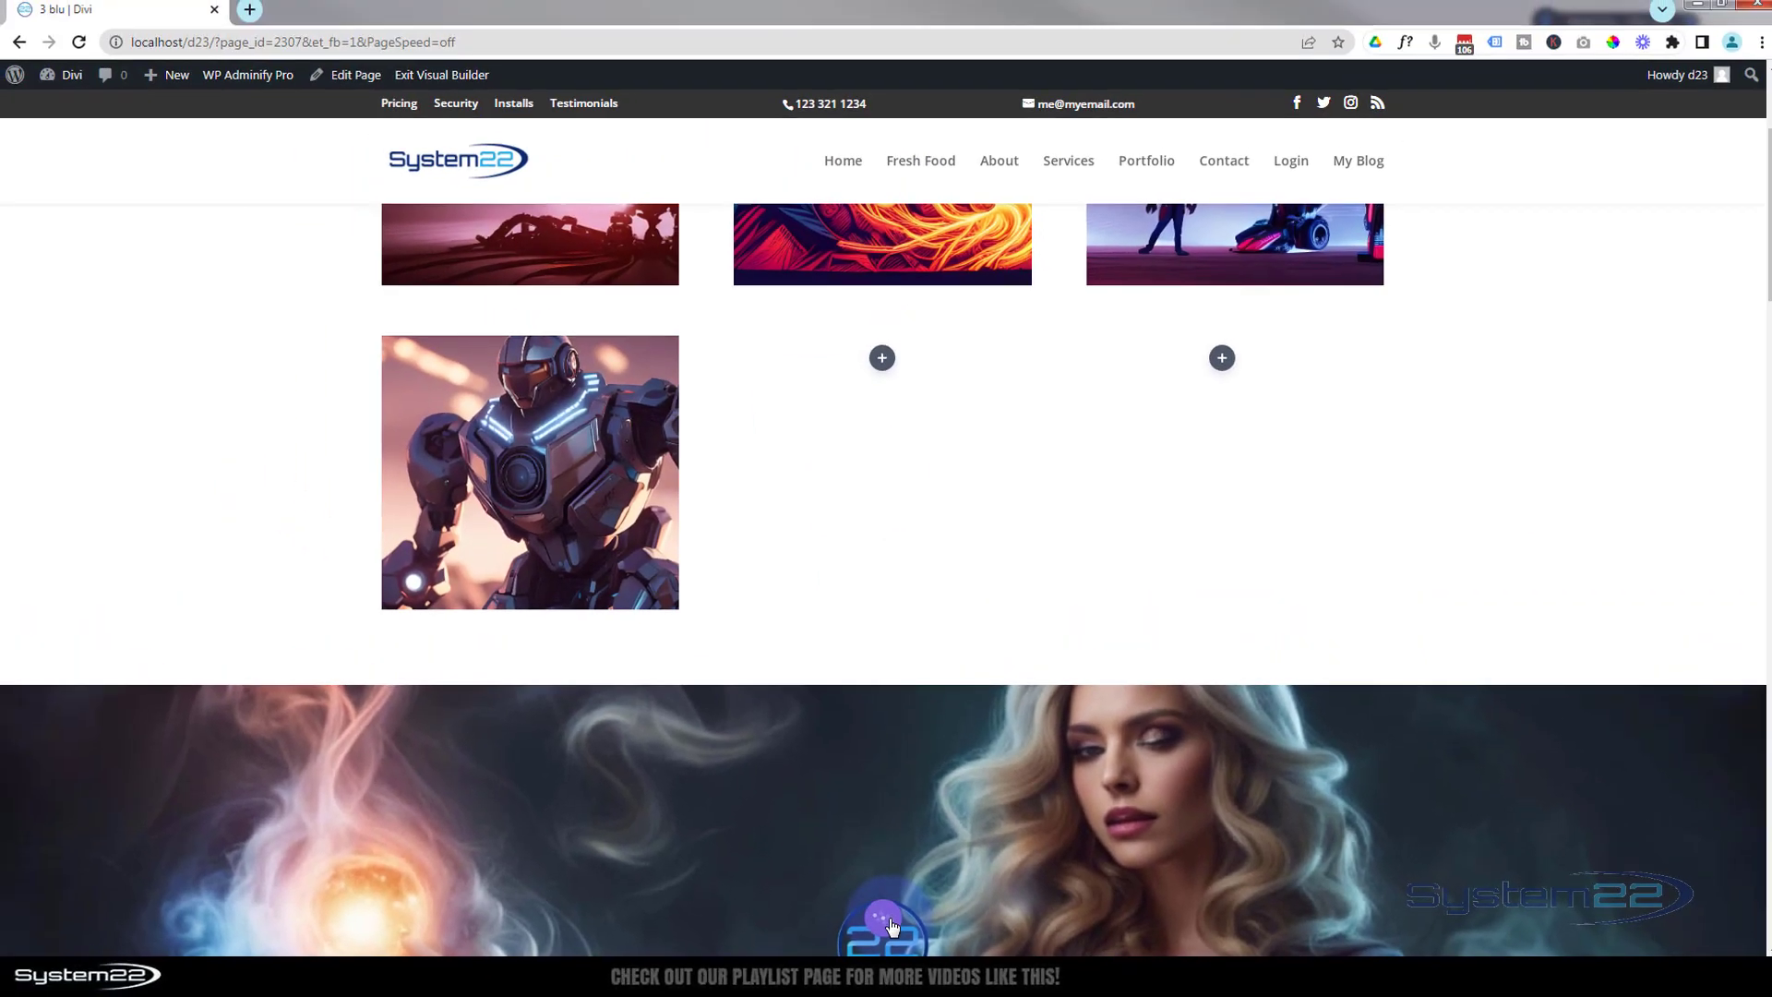
click(886, 921)
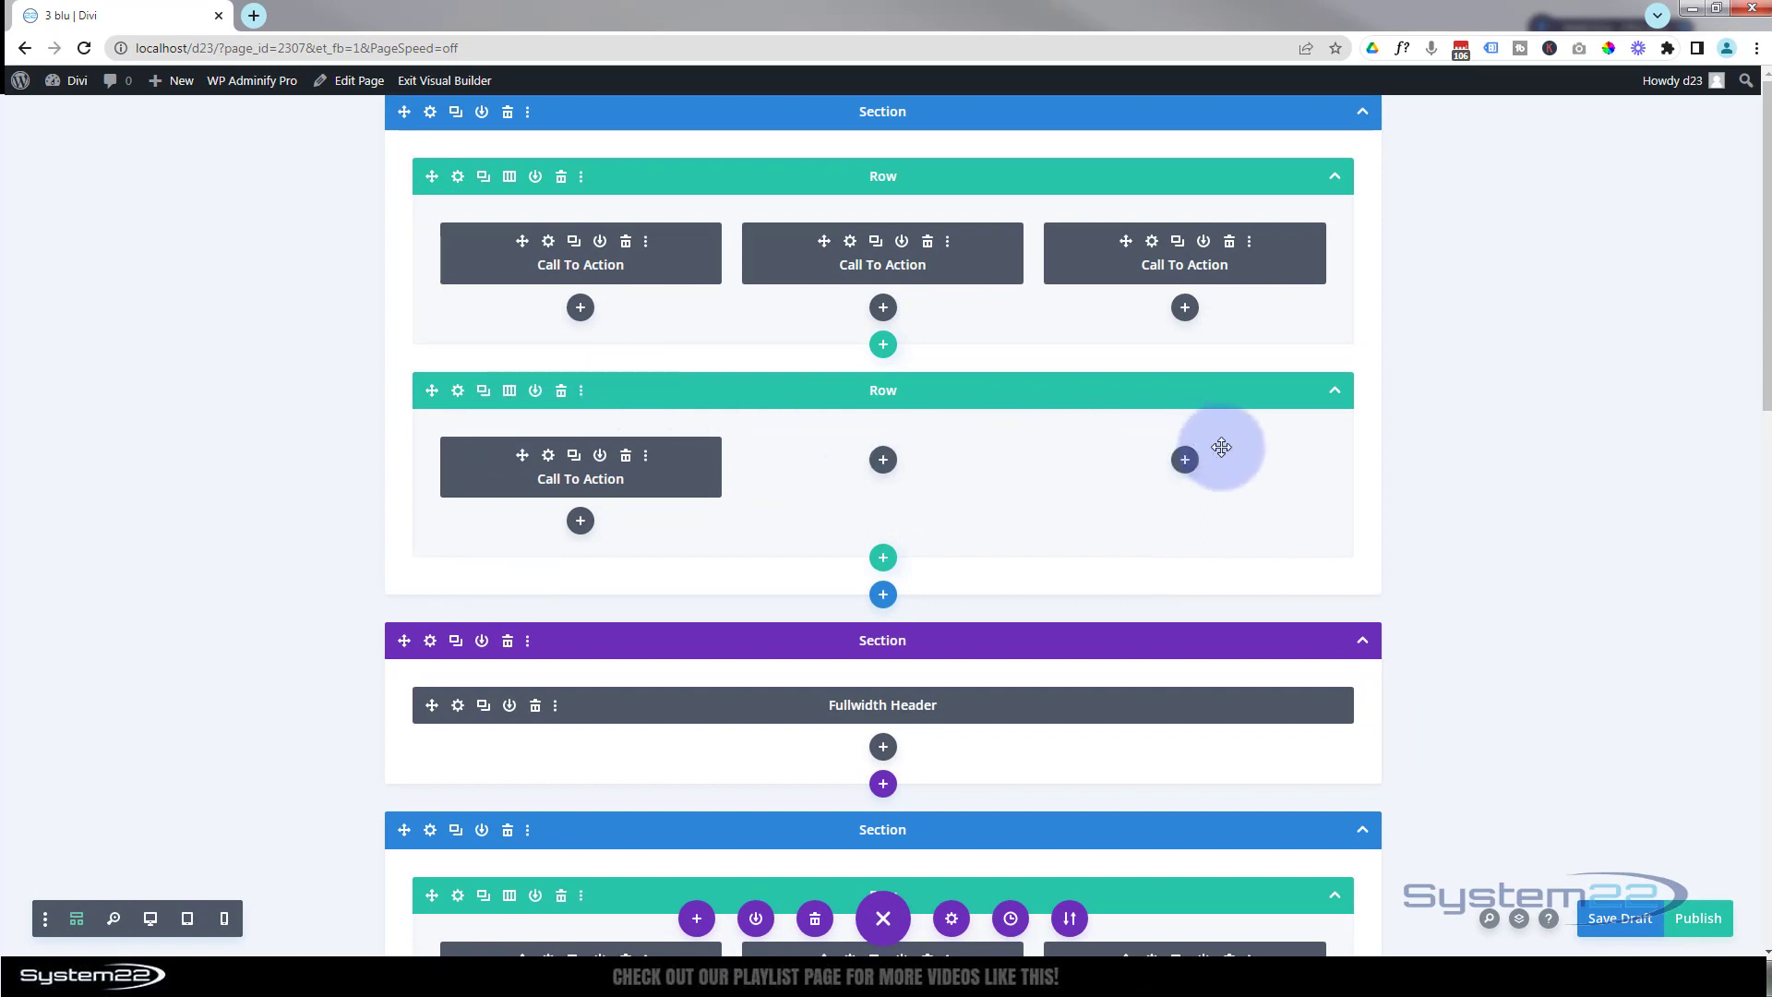
- Duplicate the Call To Action, drag the copy into the second row's middle column, and return to Desktop view
click(573, 457)
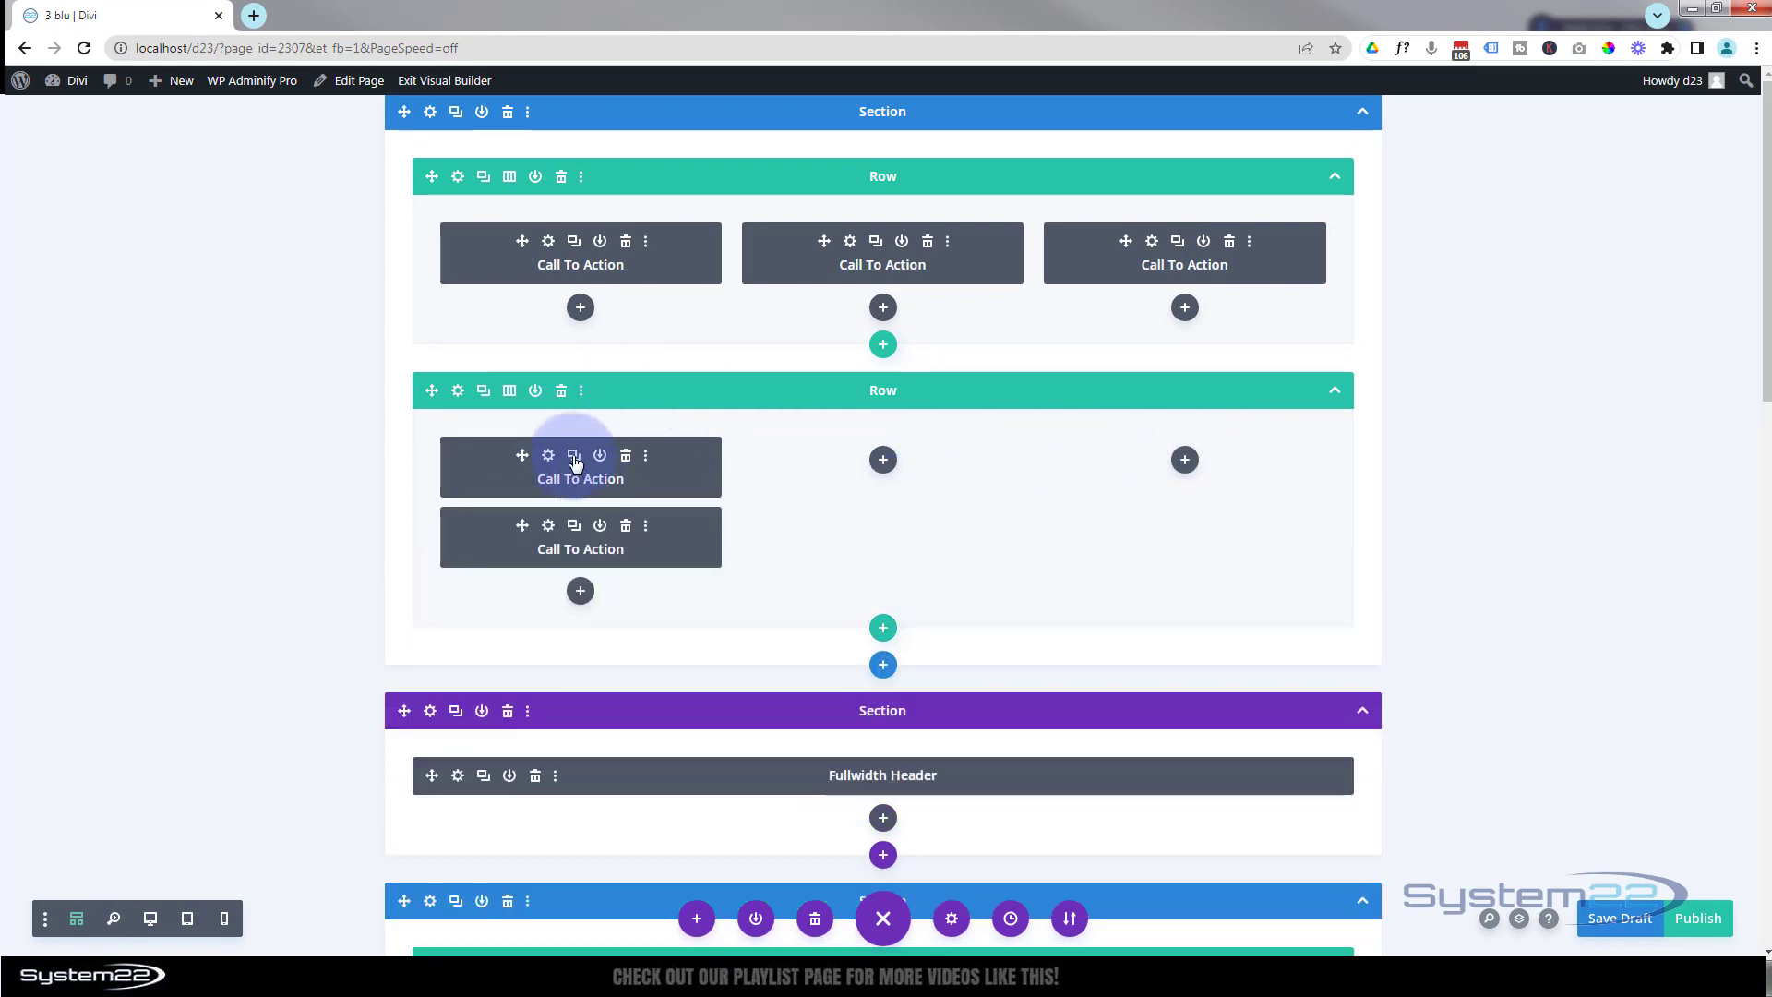
drag(522, 524, 830, 455)
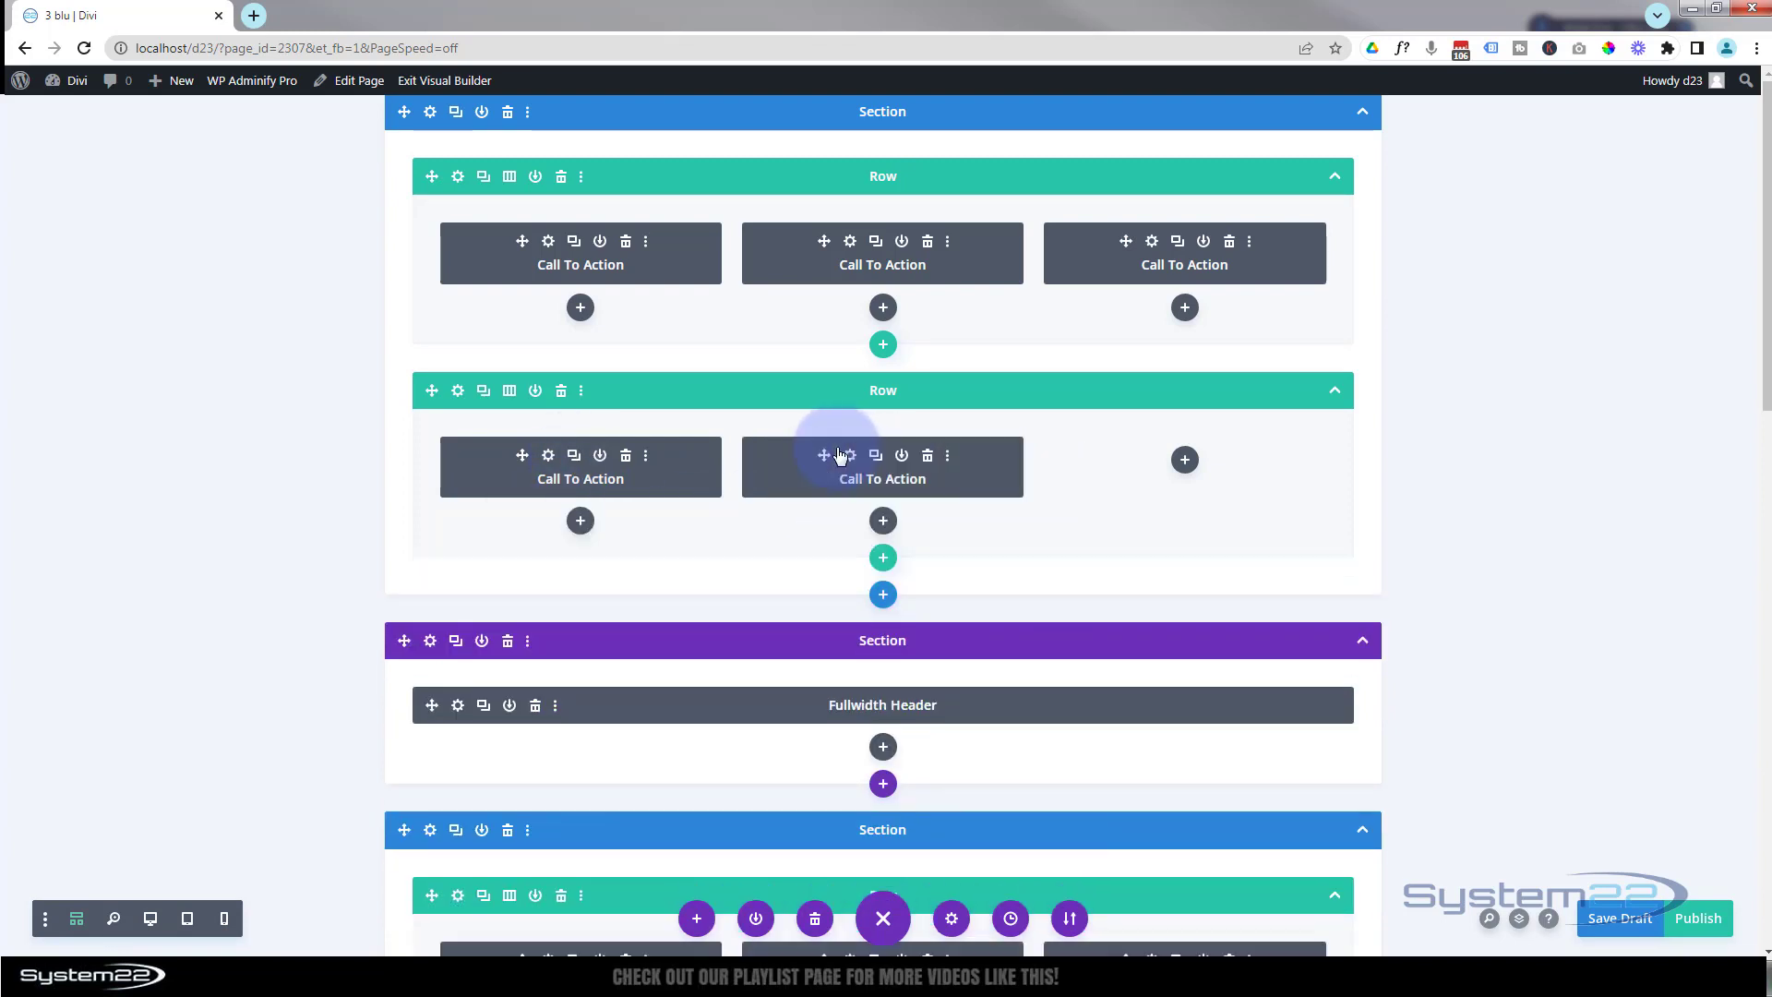
click(154, 918)
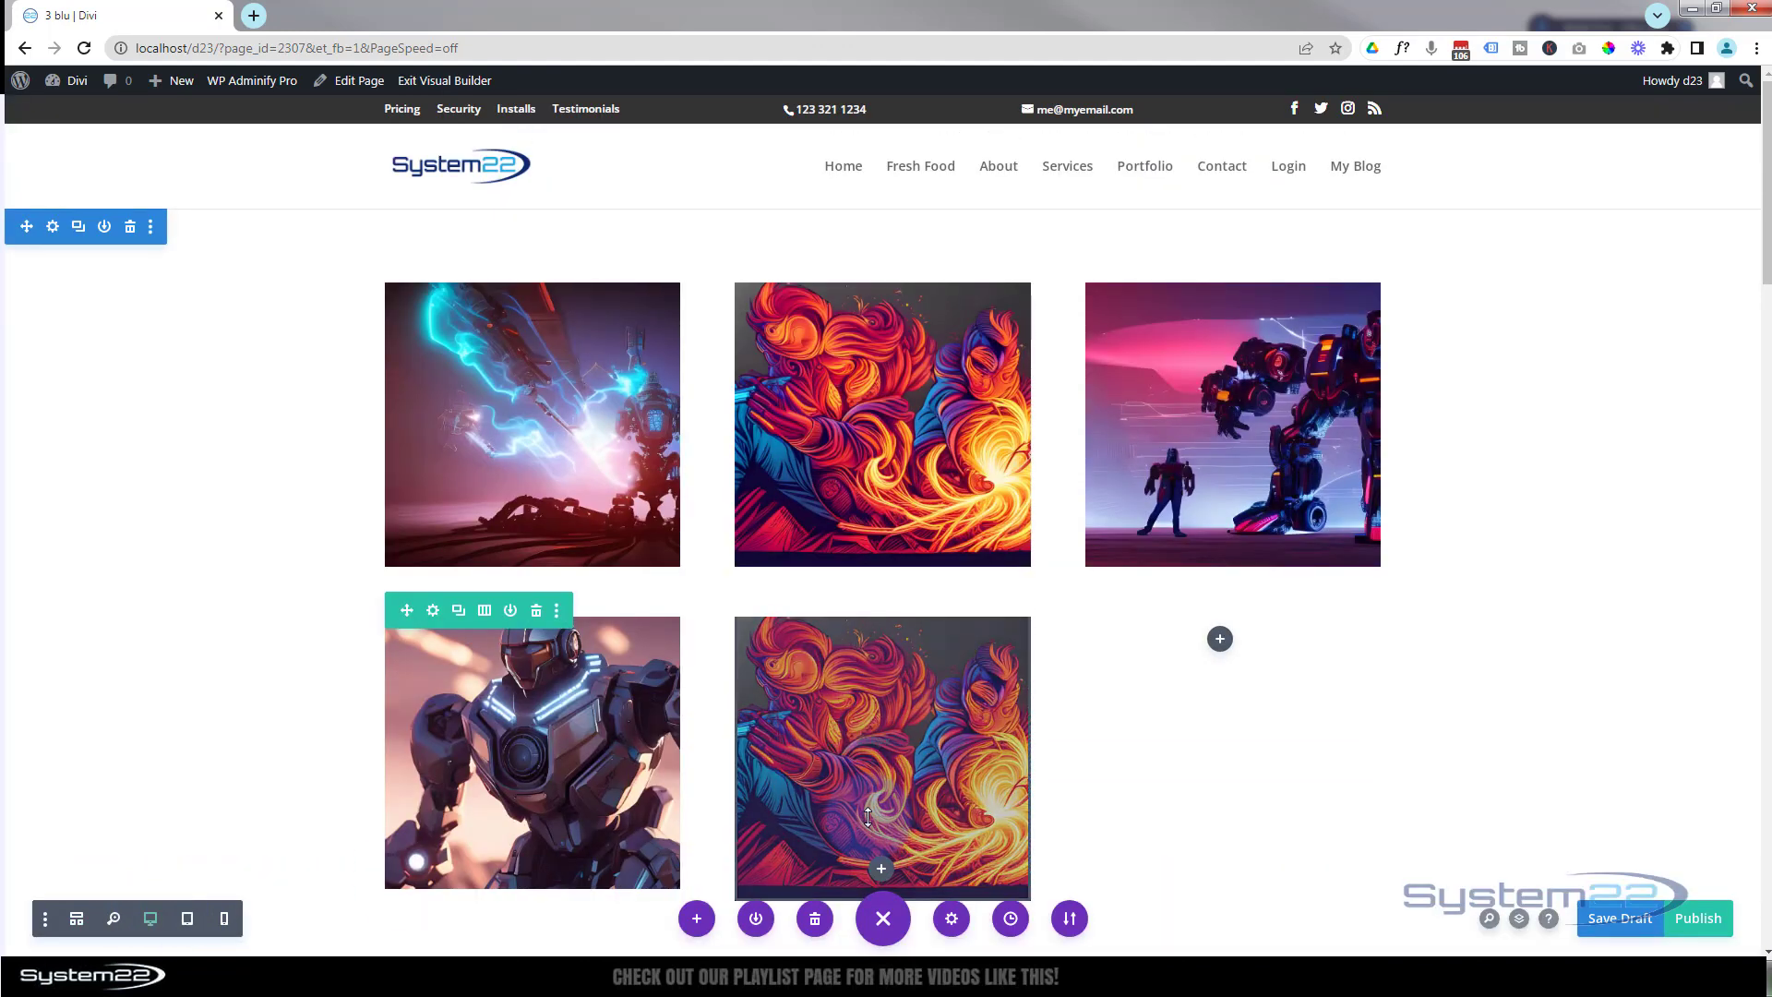
- Save the page as a draft and exit the Visual Builder to view the live page
click(1622, 919)
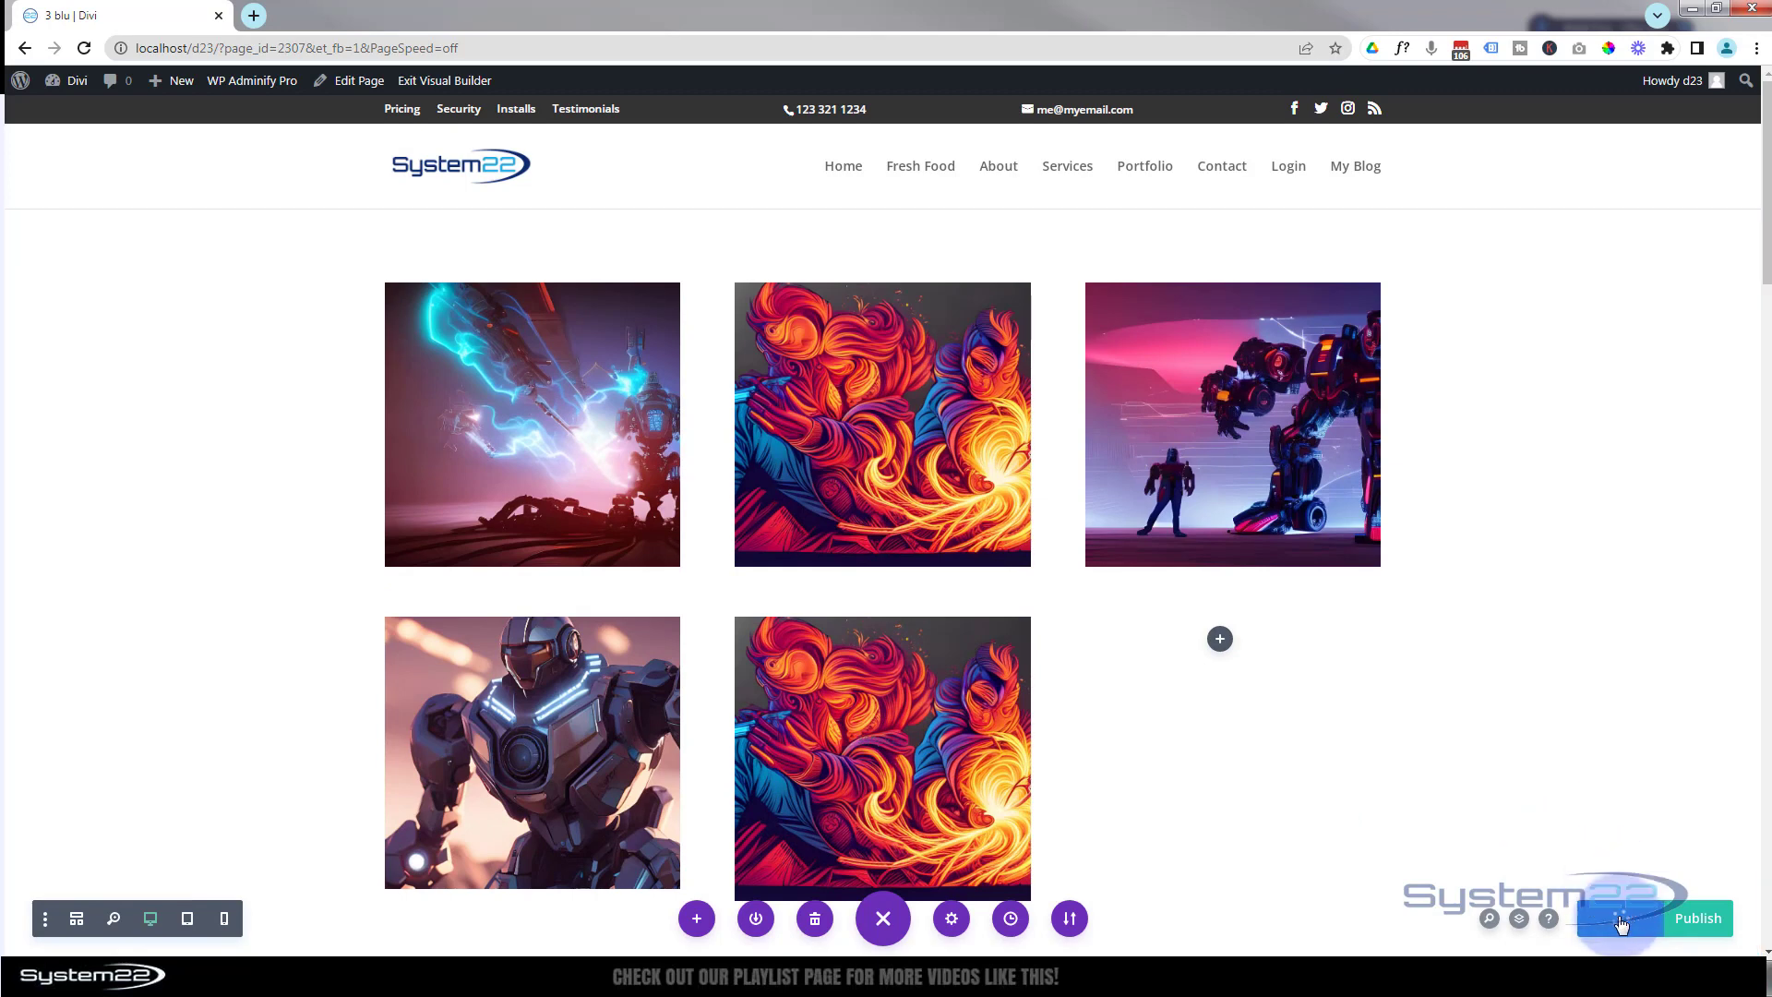
click(468, 85)
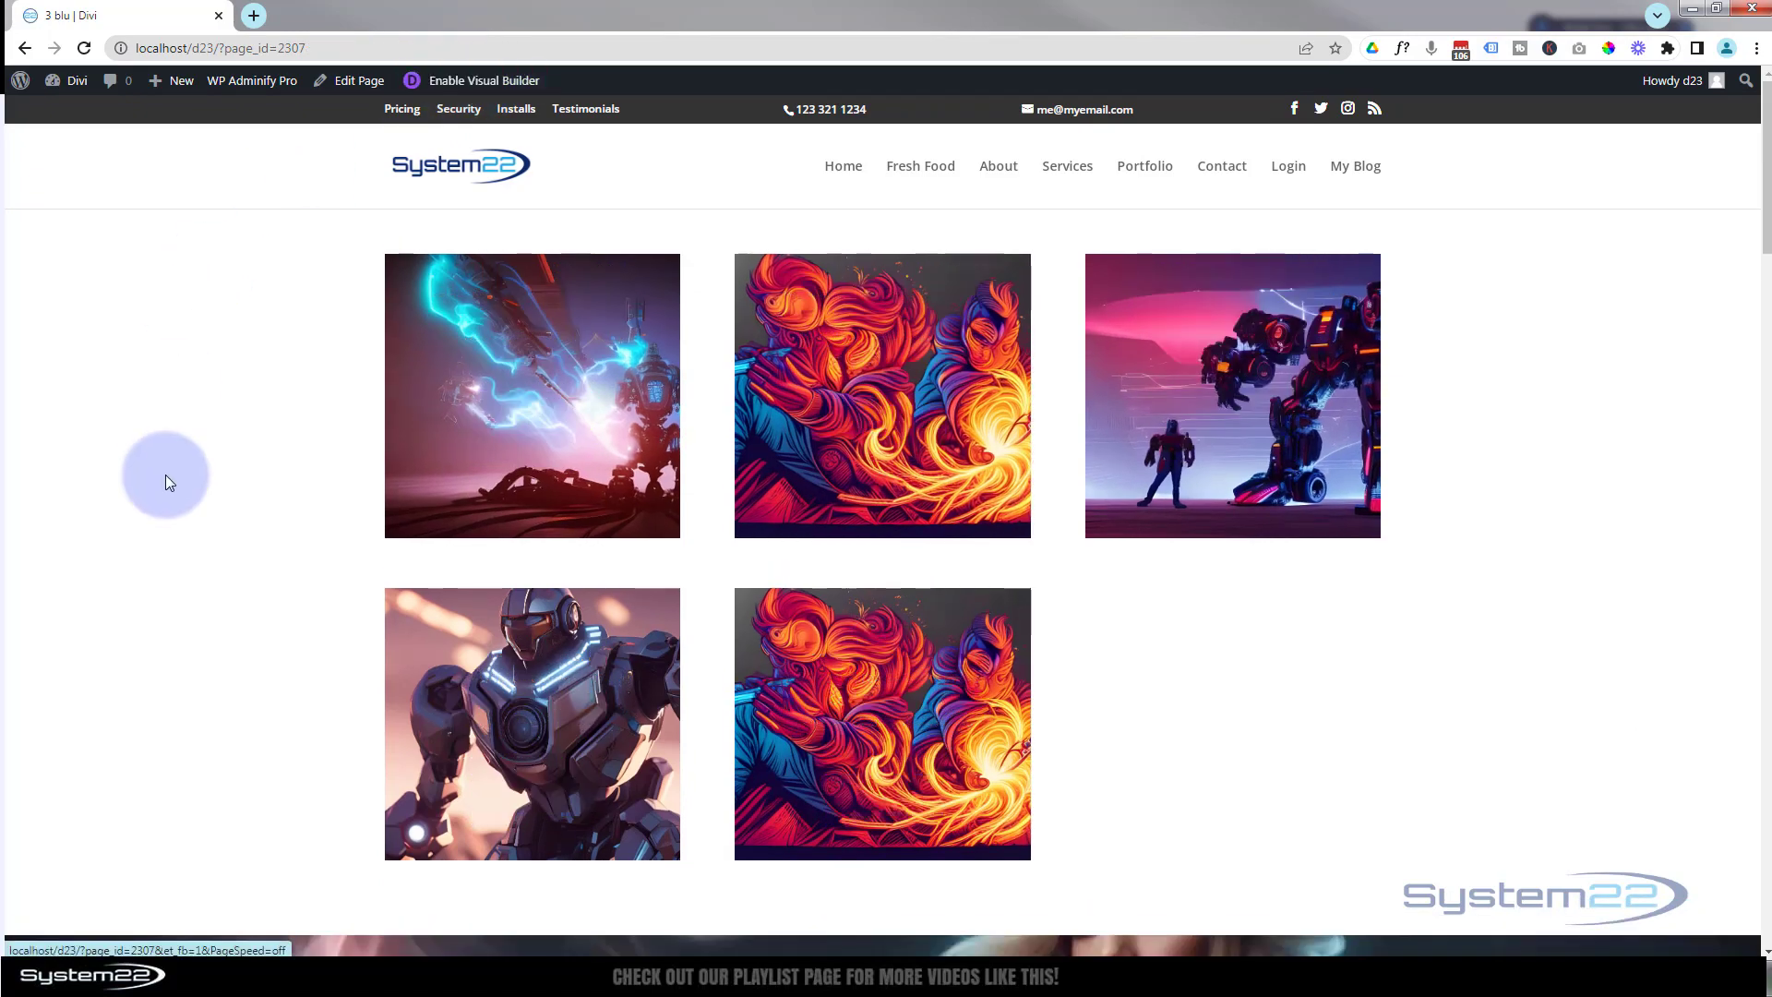
scroll(190, 491, down, 3)
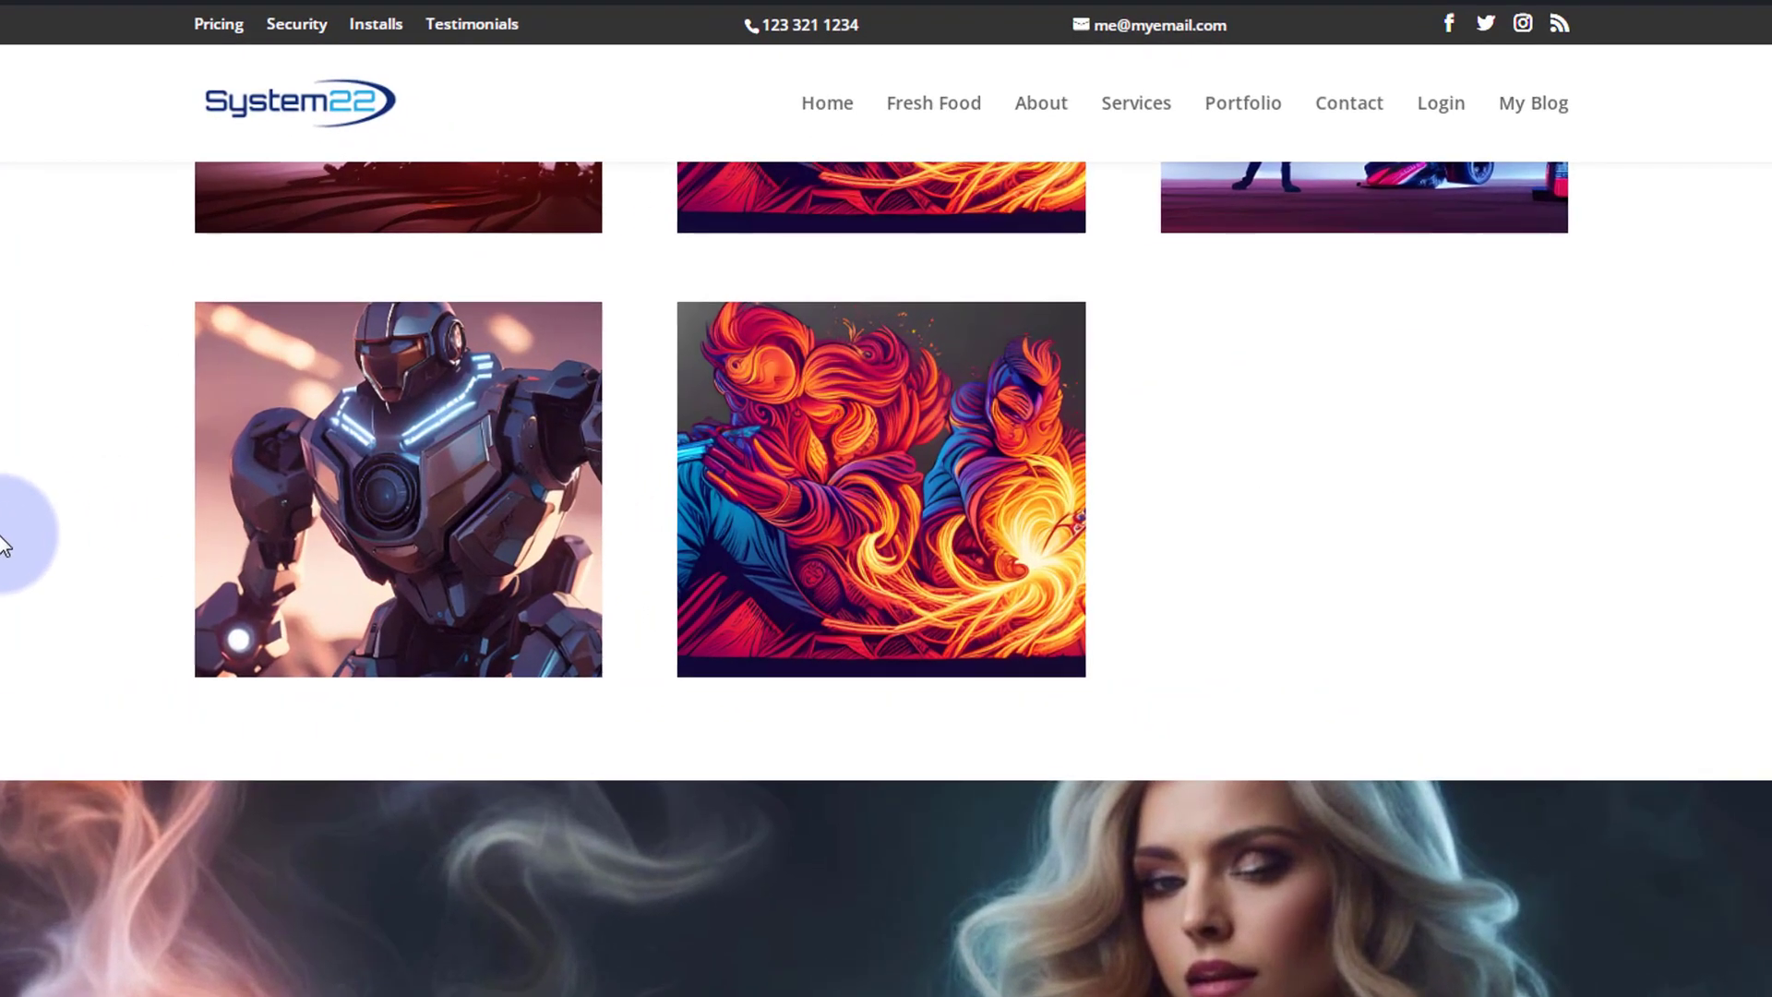
- Hover over the robot and fiery tiles to check the Text 1 and Click Here overlays drop down
mouse_move(386, 535)
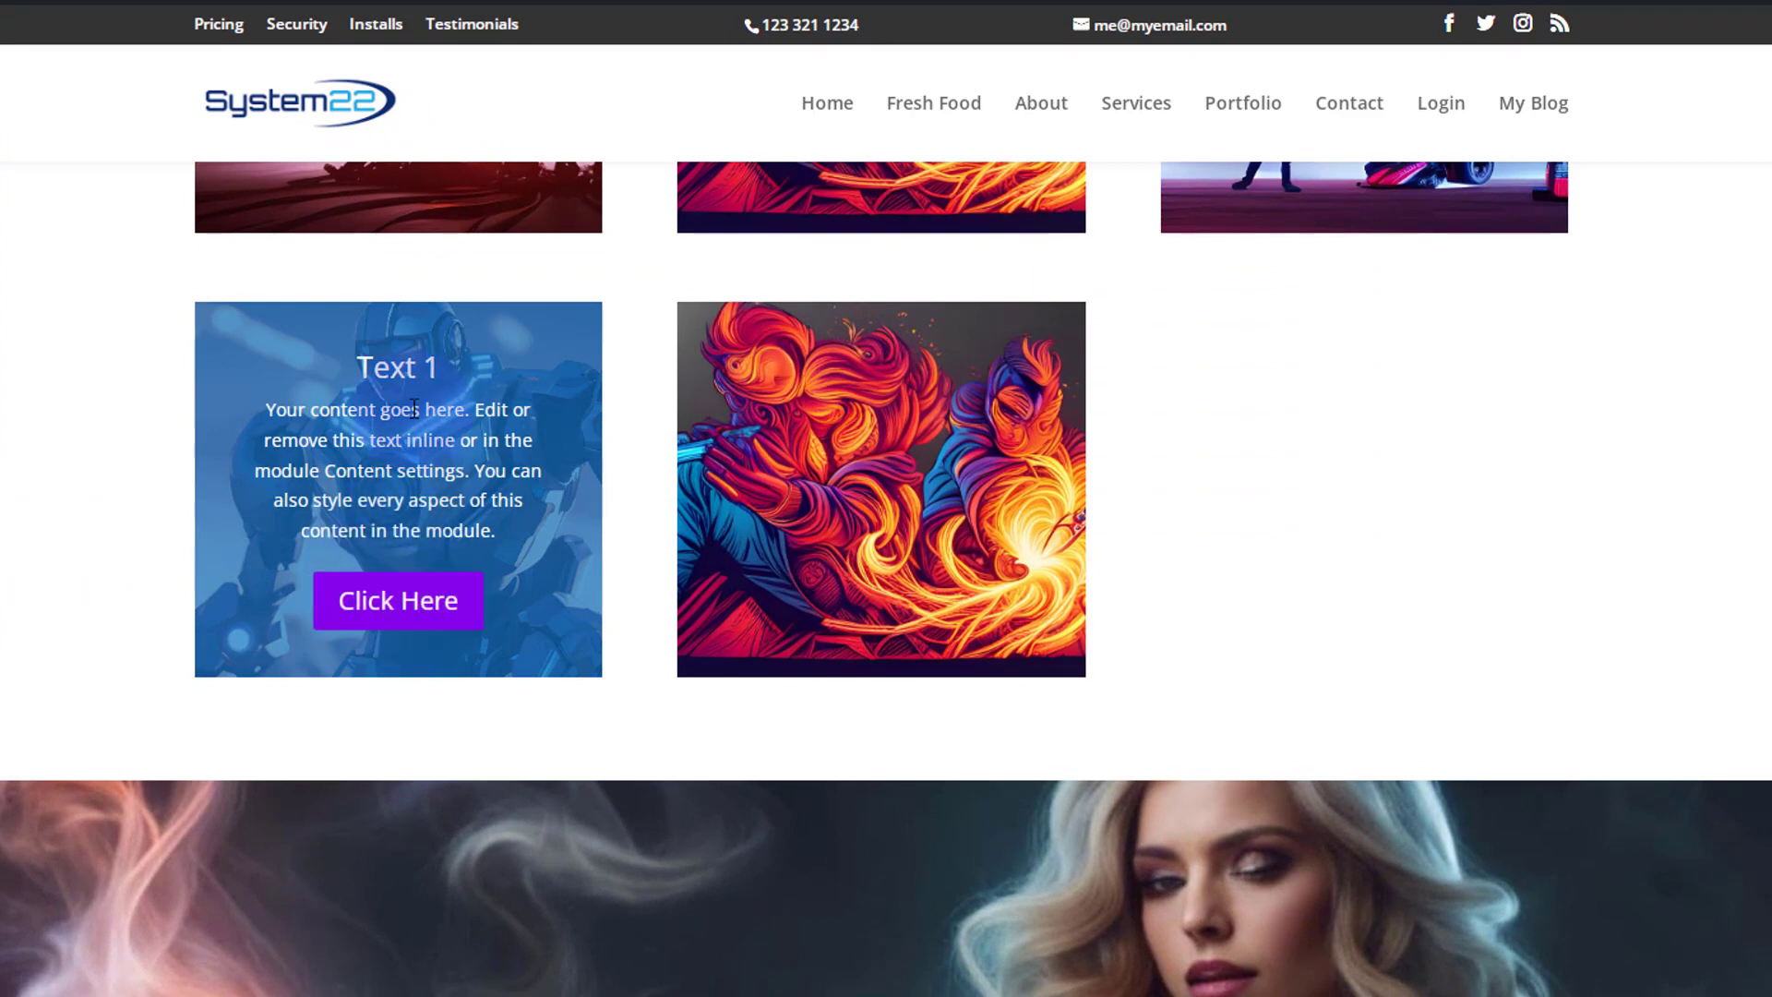
click(125, 447)
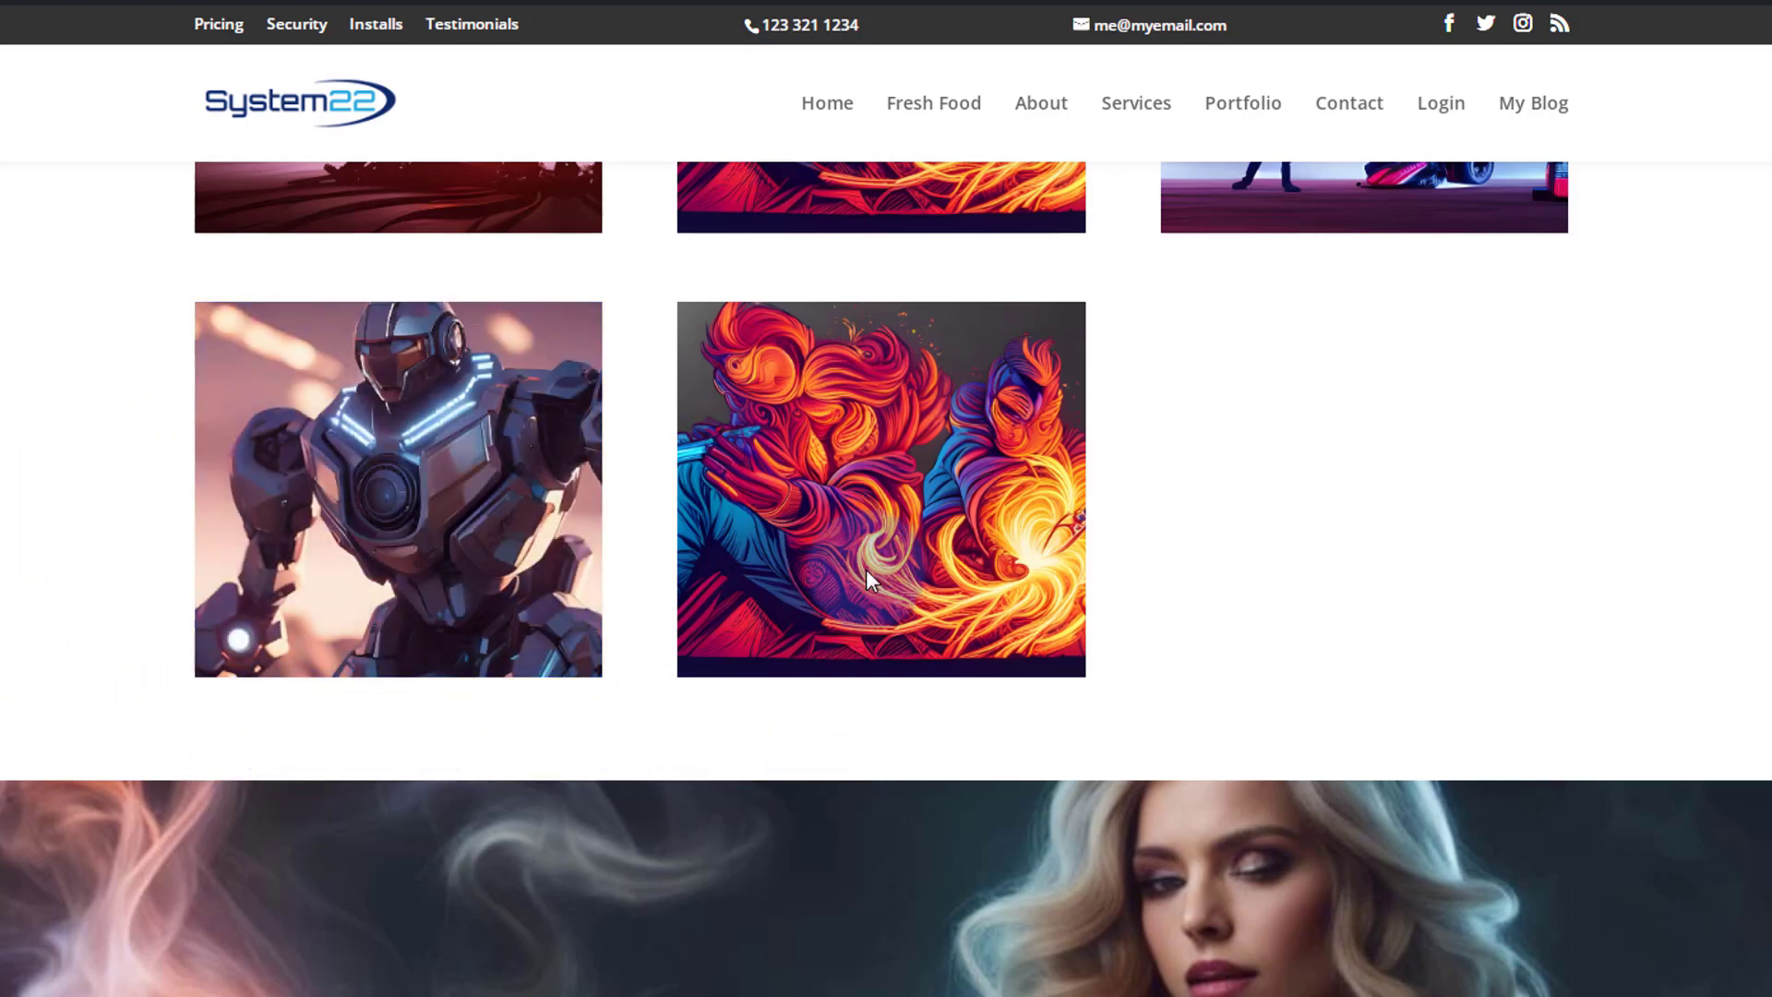
mouse_move(863, 535)
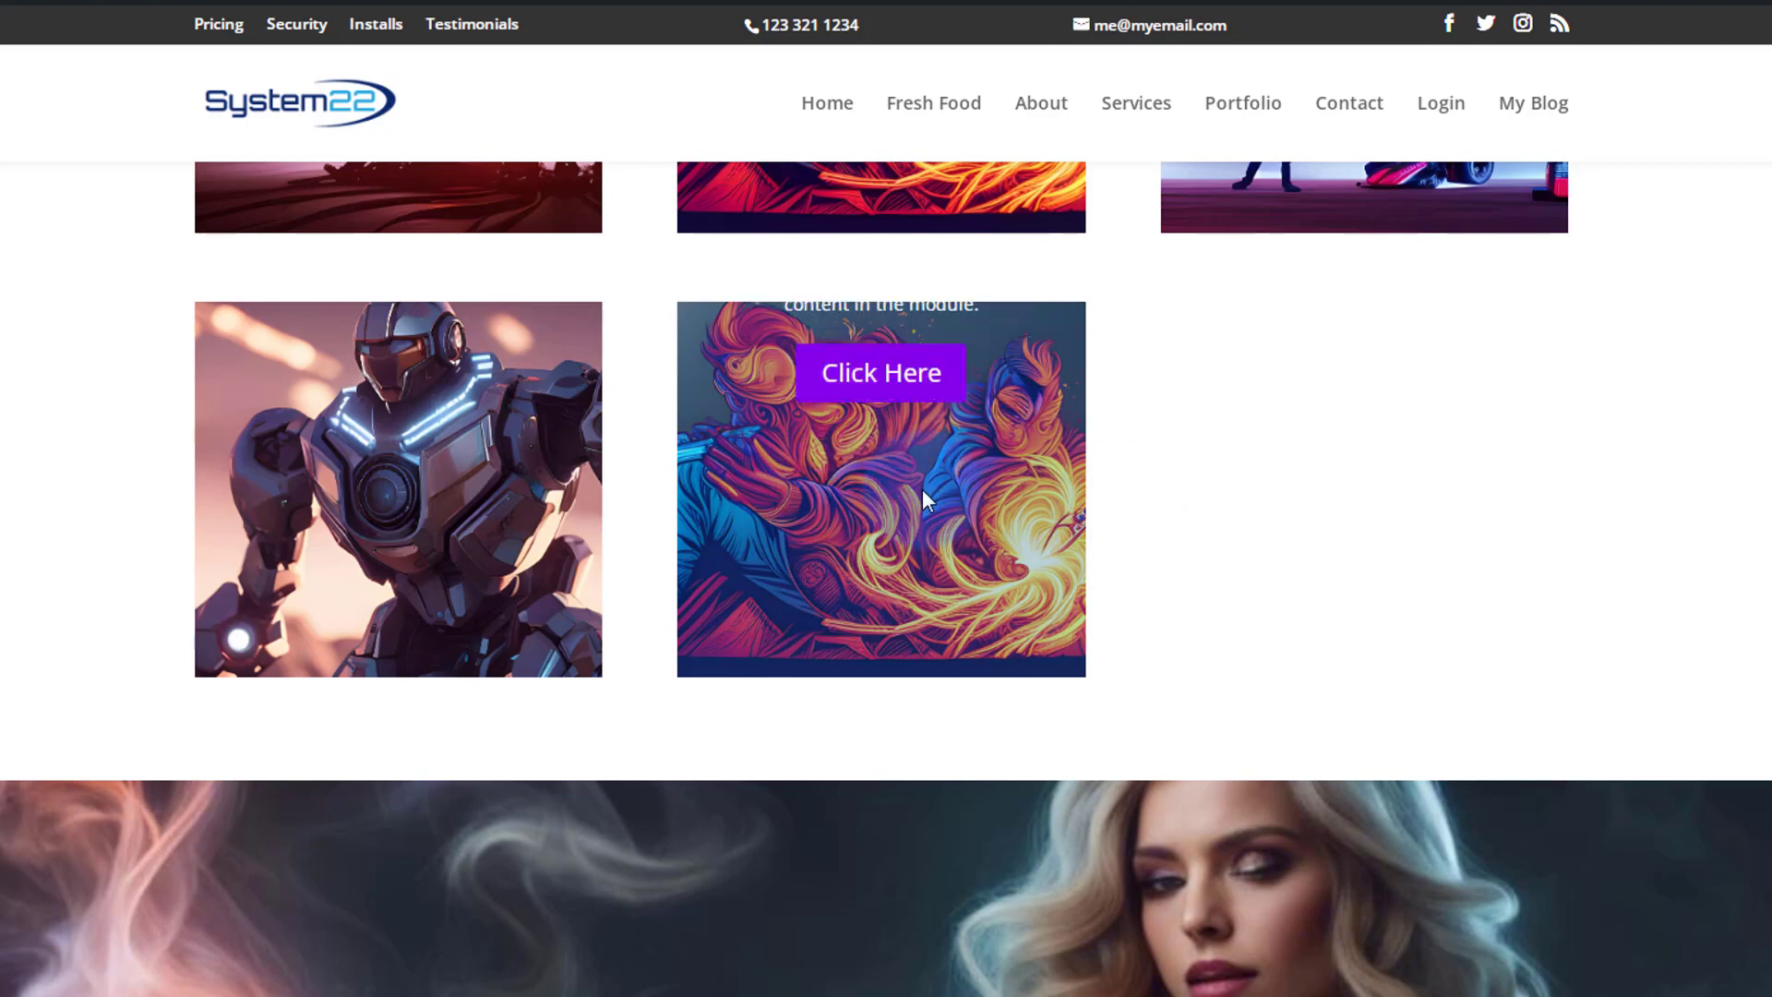
click(1209, 478)
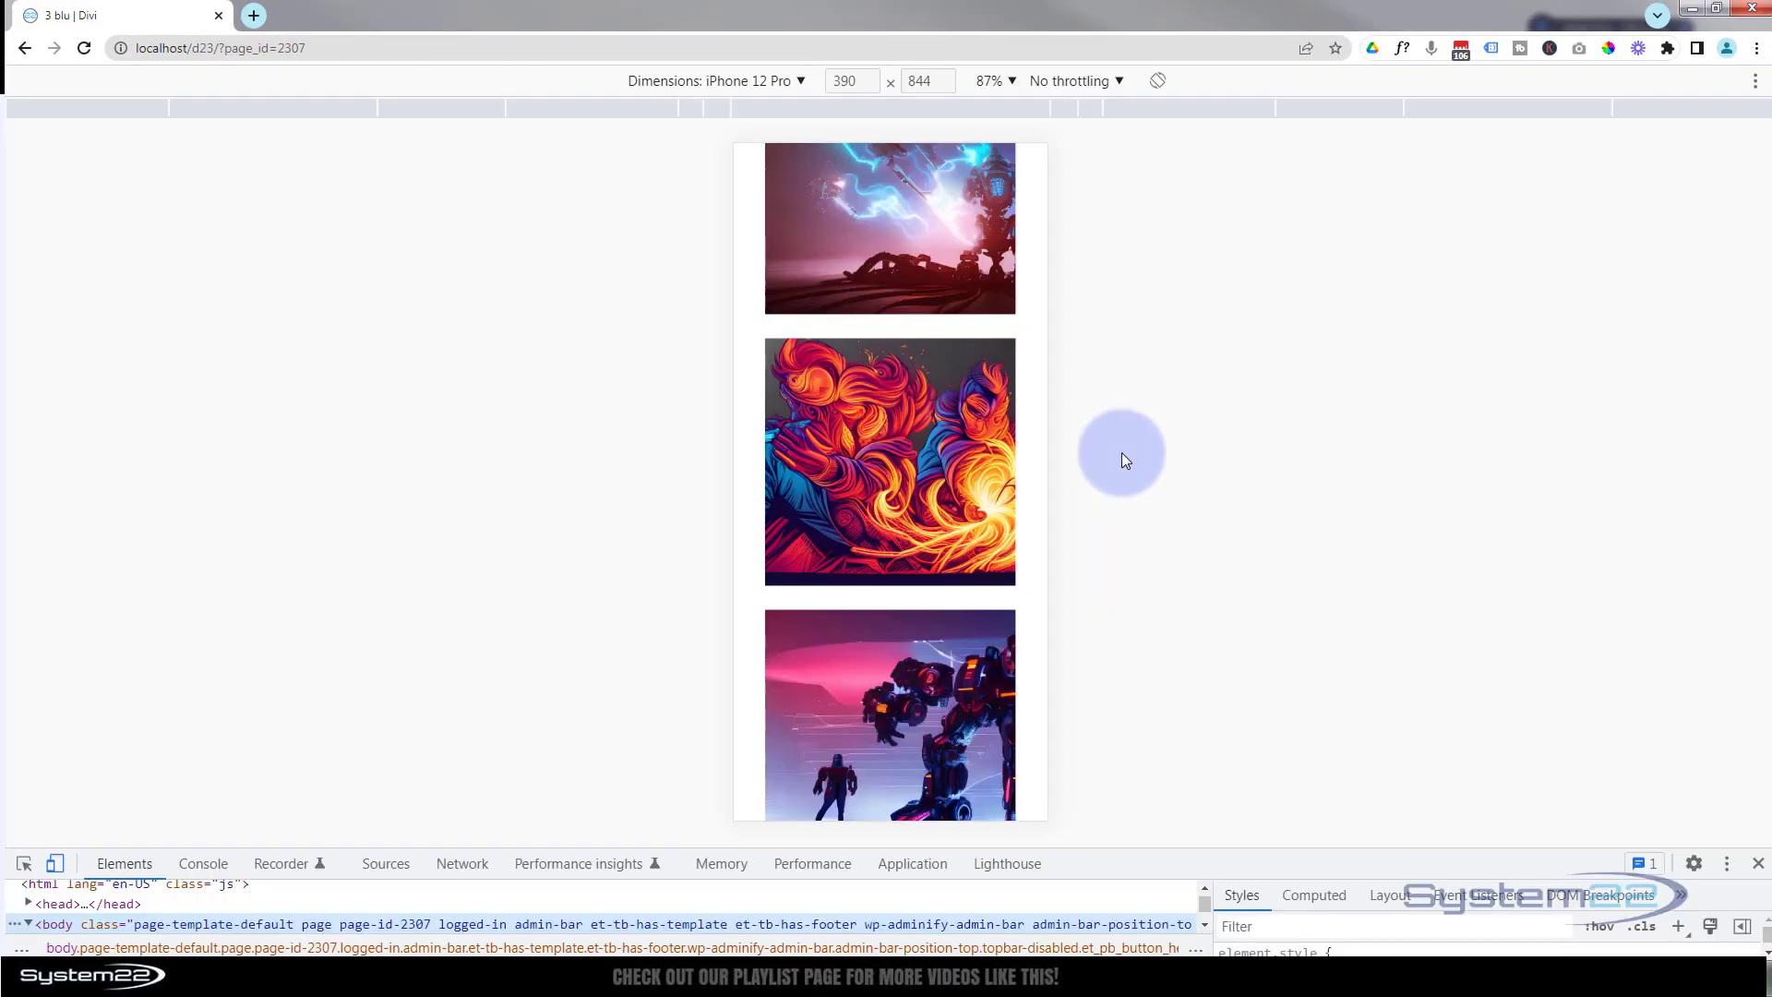
- Tap each of the five stacked tiles on iPhone 12 Pro to reveal its text and Click Here overlay
scroll(1015, 470, up, 1)
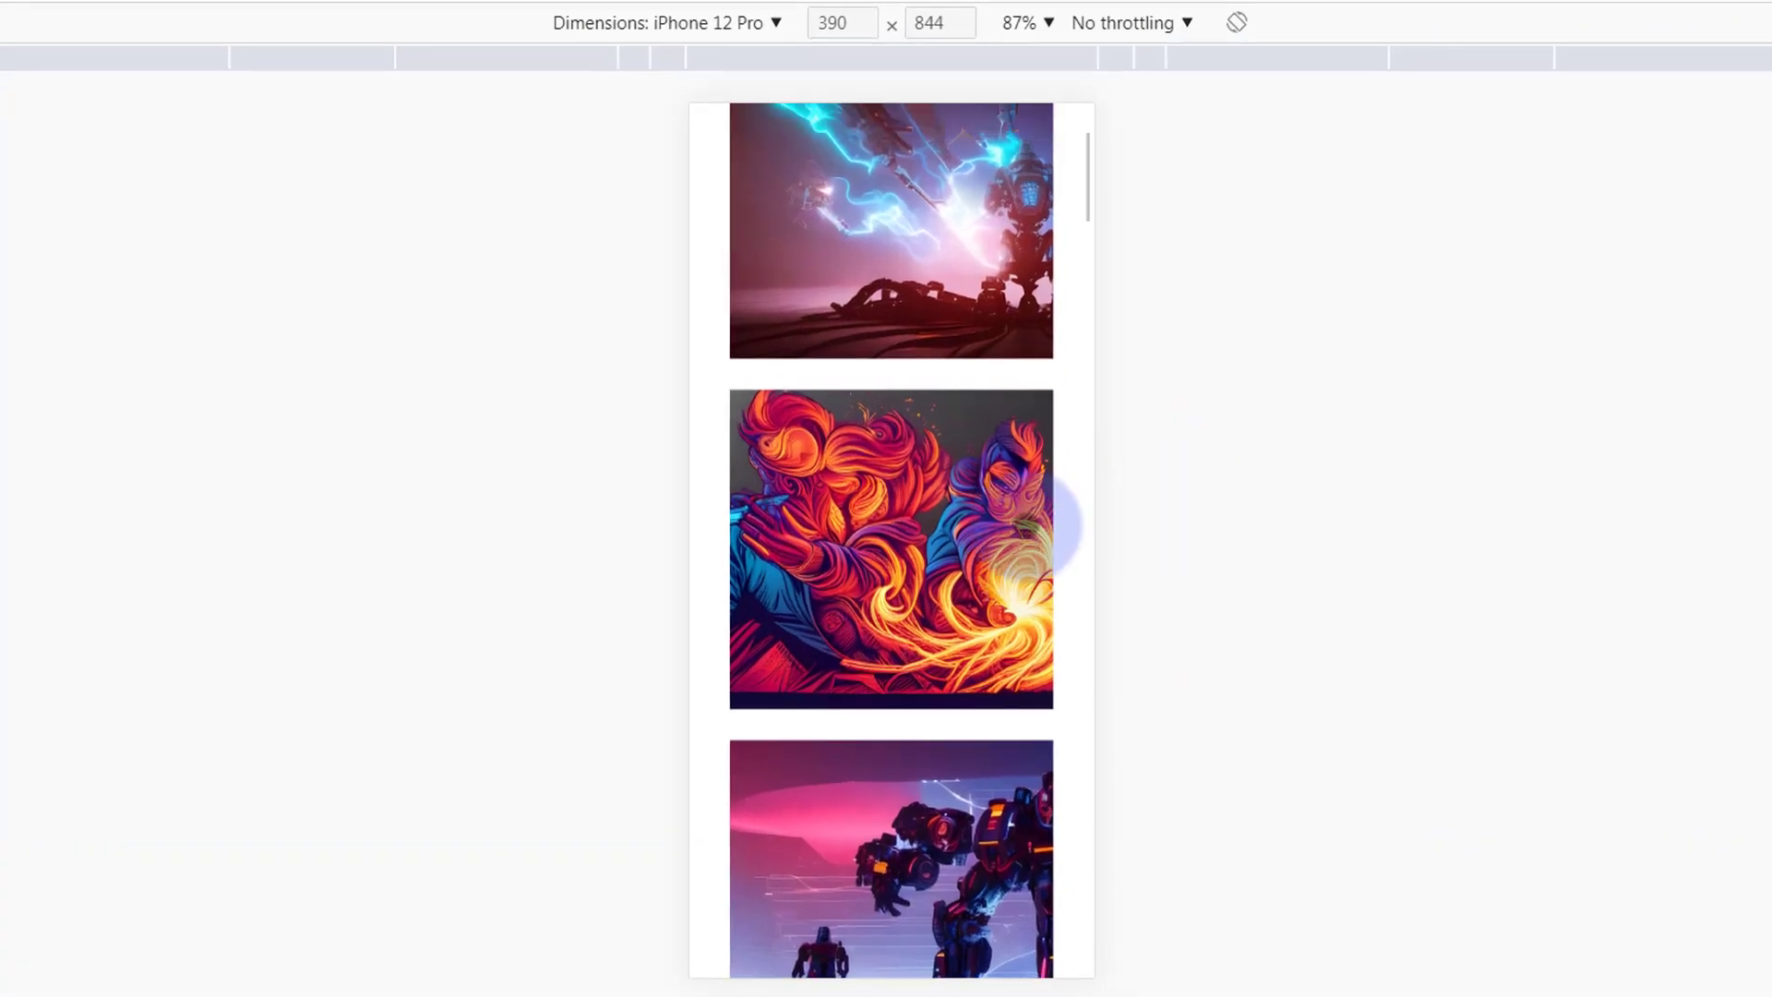
scroll(1051, 526, up, 2)
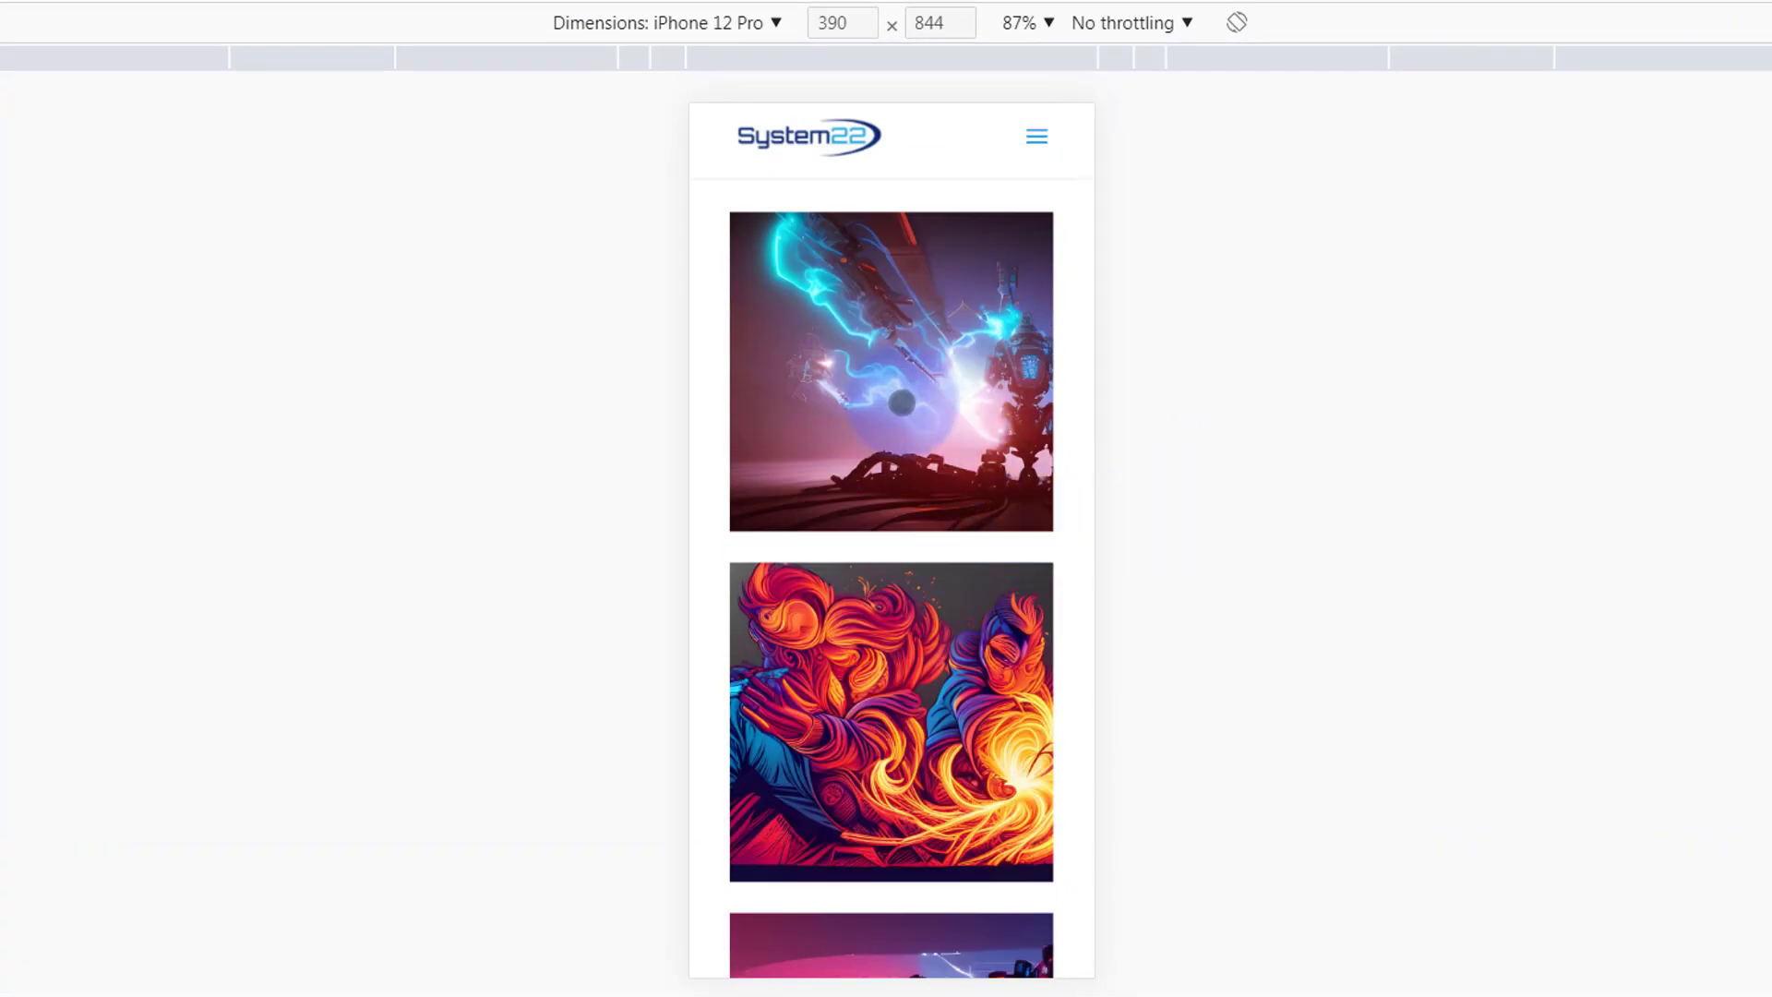
click(901, 403)
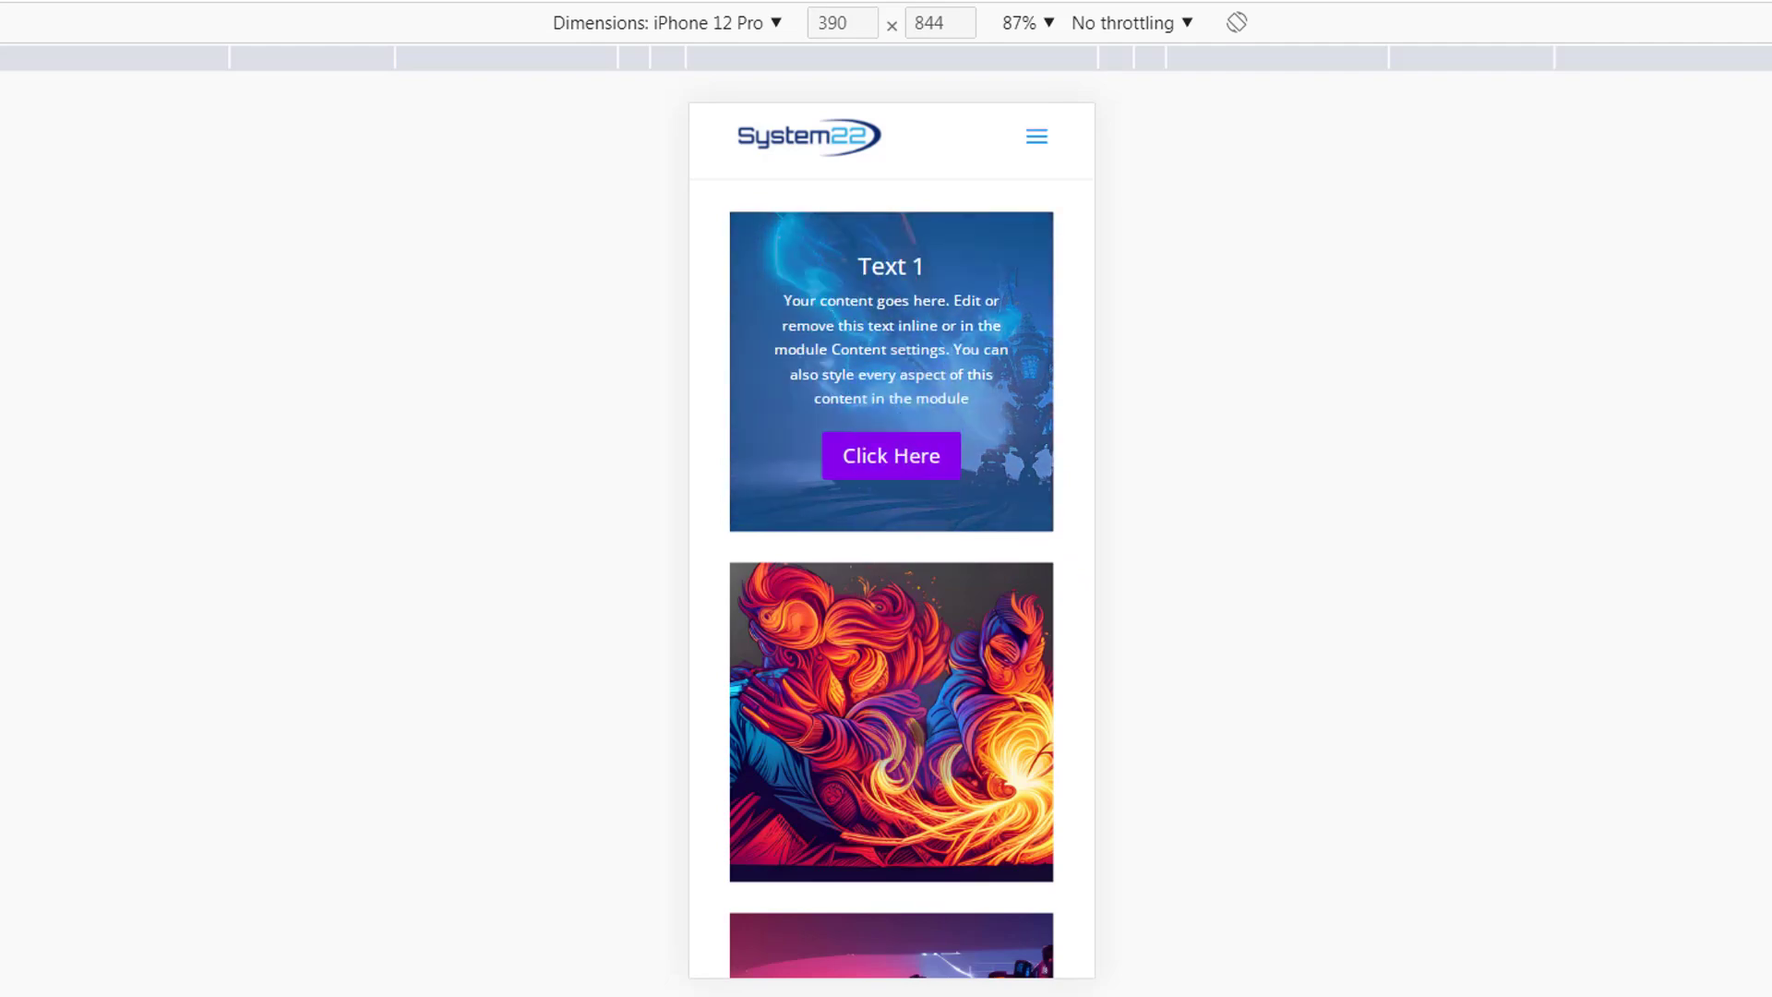
click(920, 722)
scroll(890, 540, down, 4)
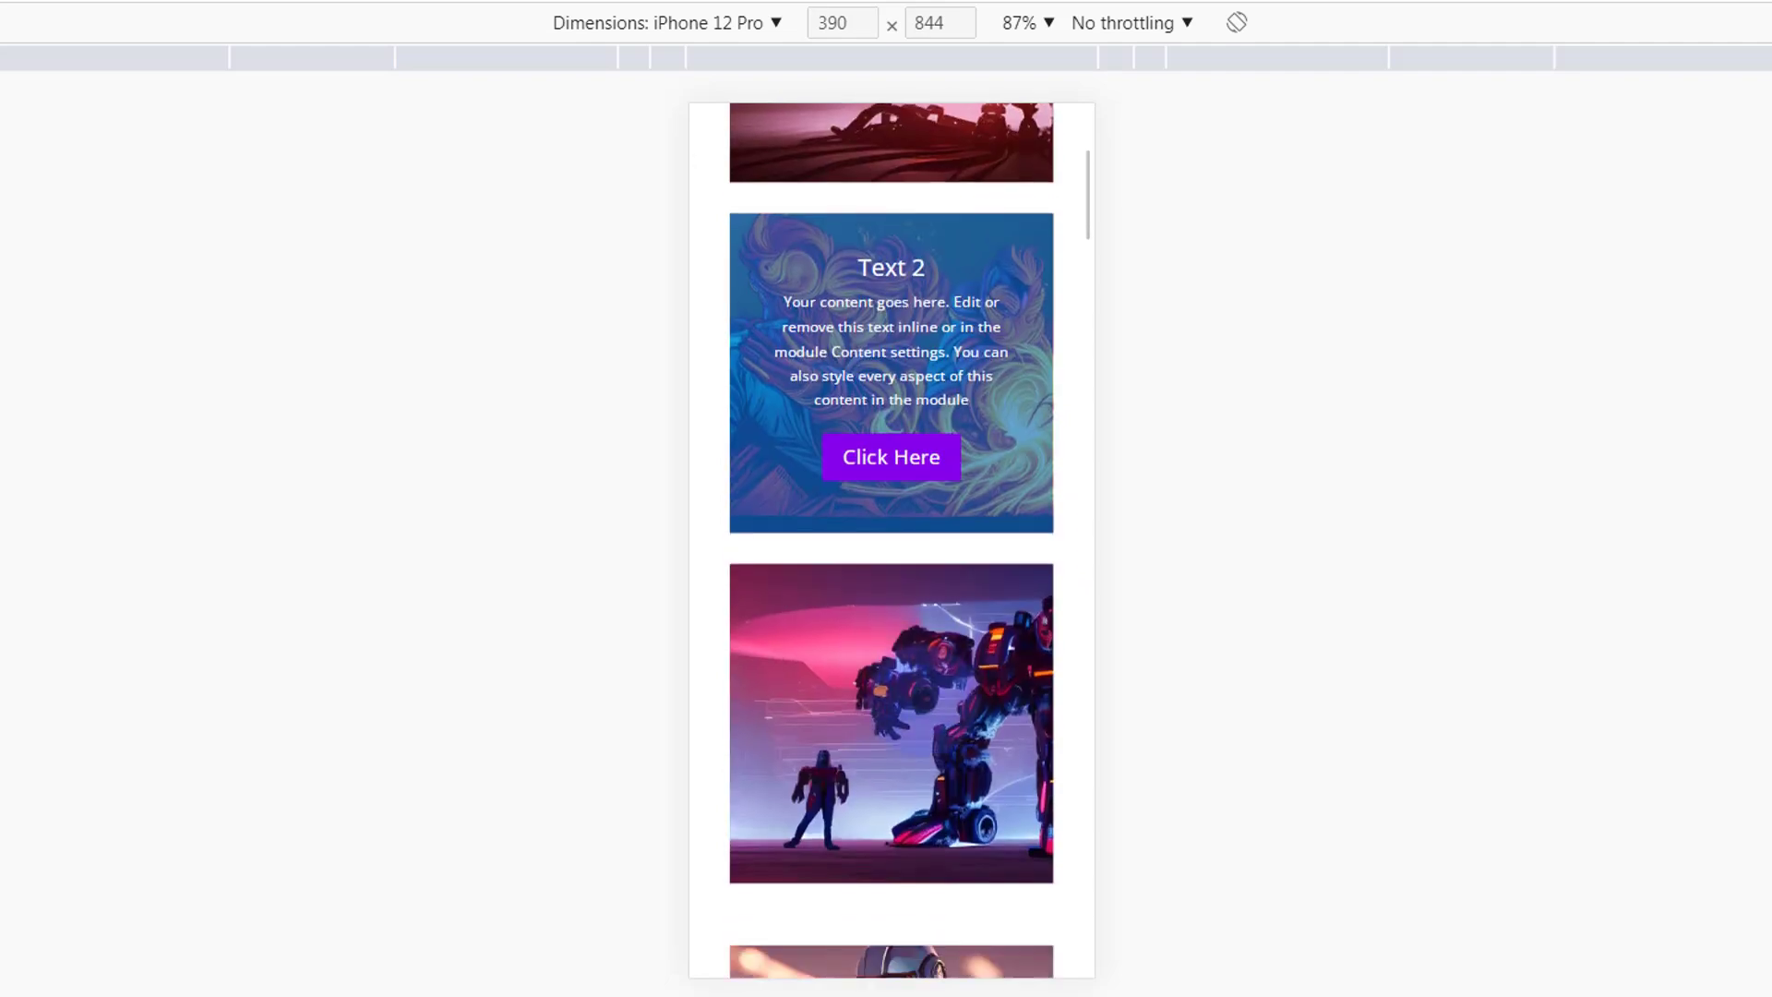
click(917, 669)
scroll(916, 669, down, 2)
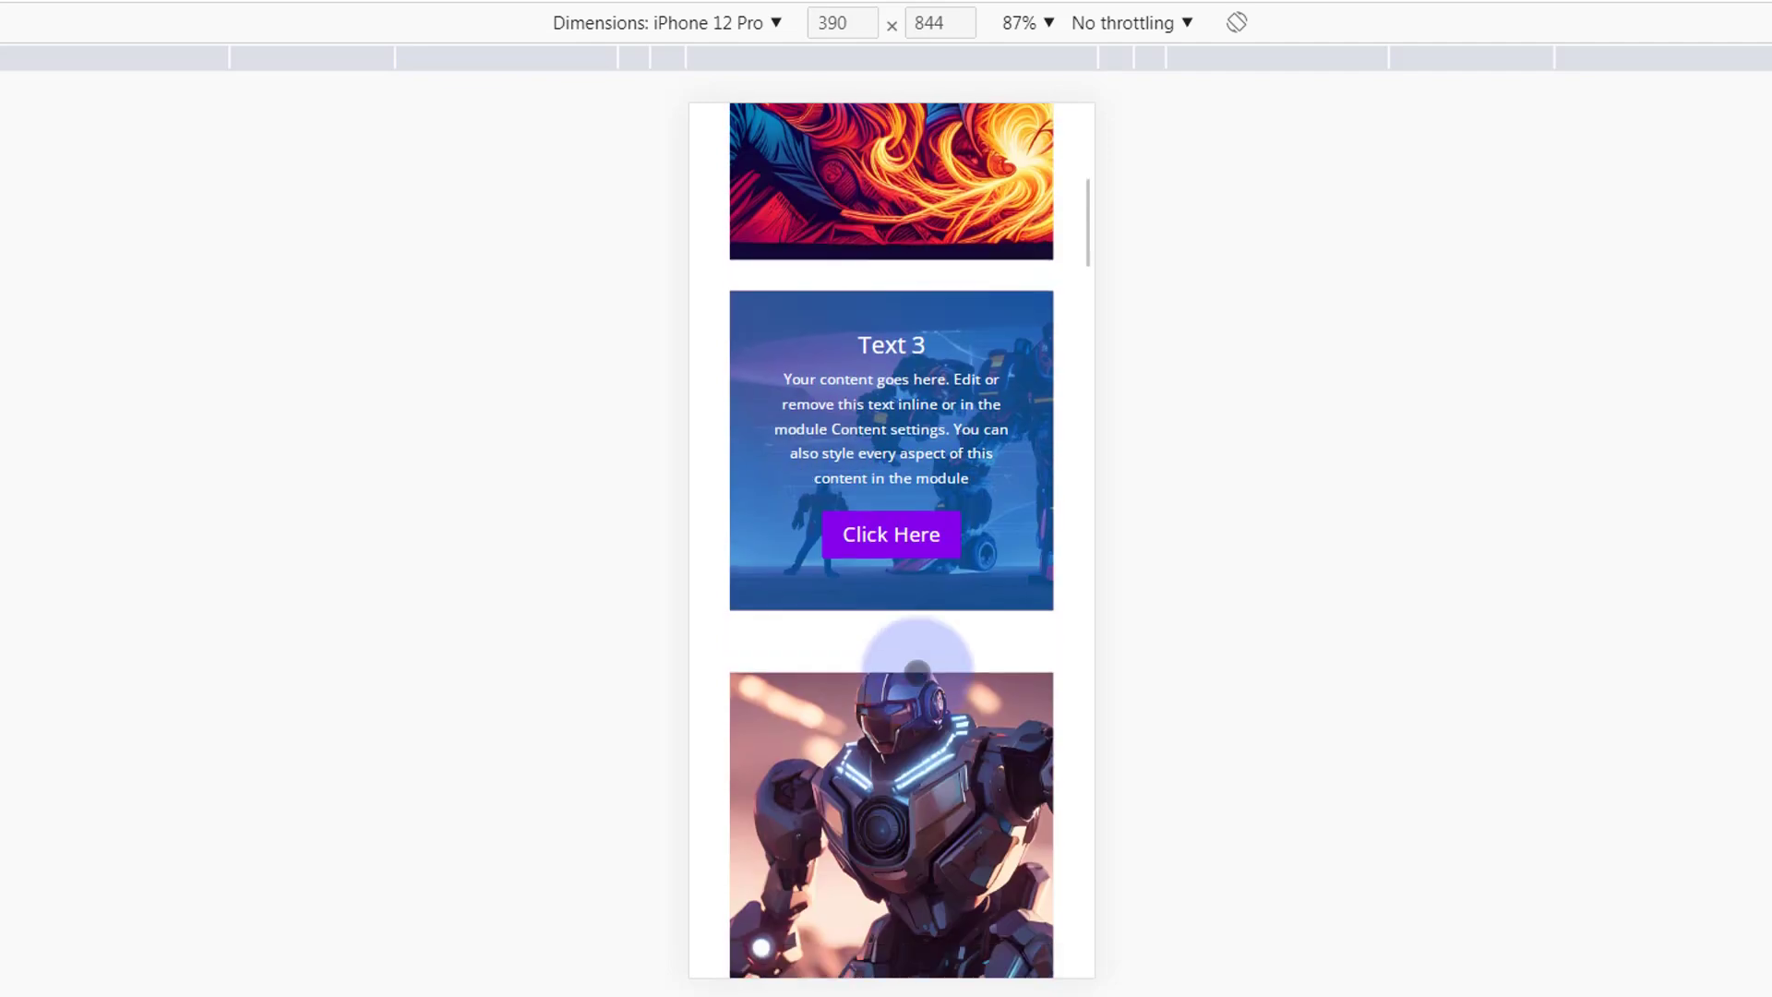
scroll(916, 669, down, 2)
click(916, 669)
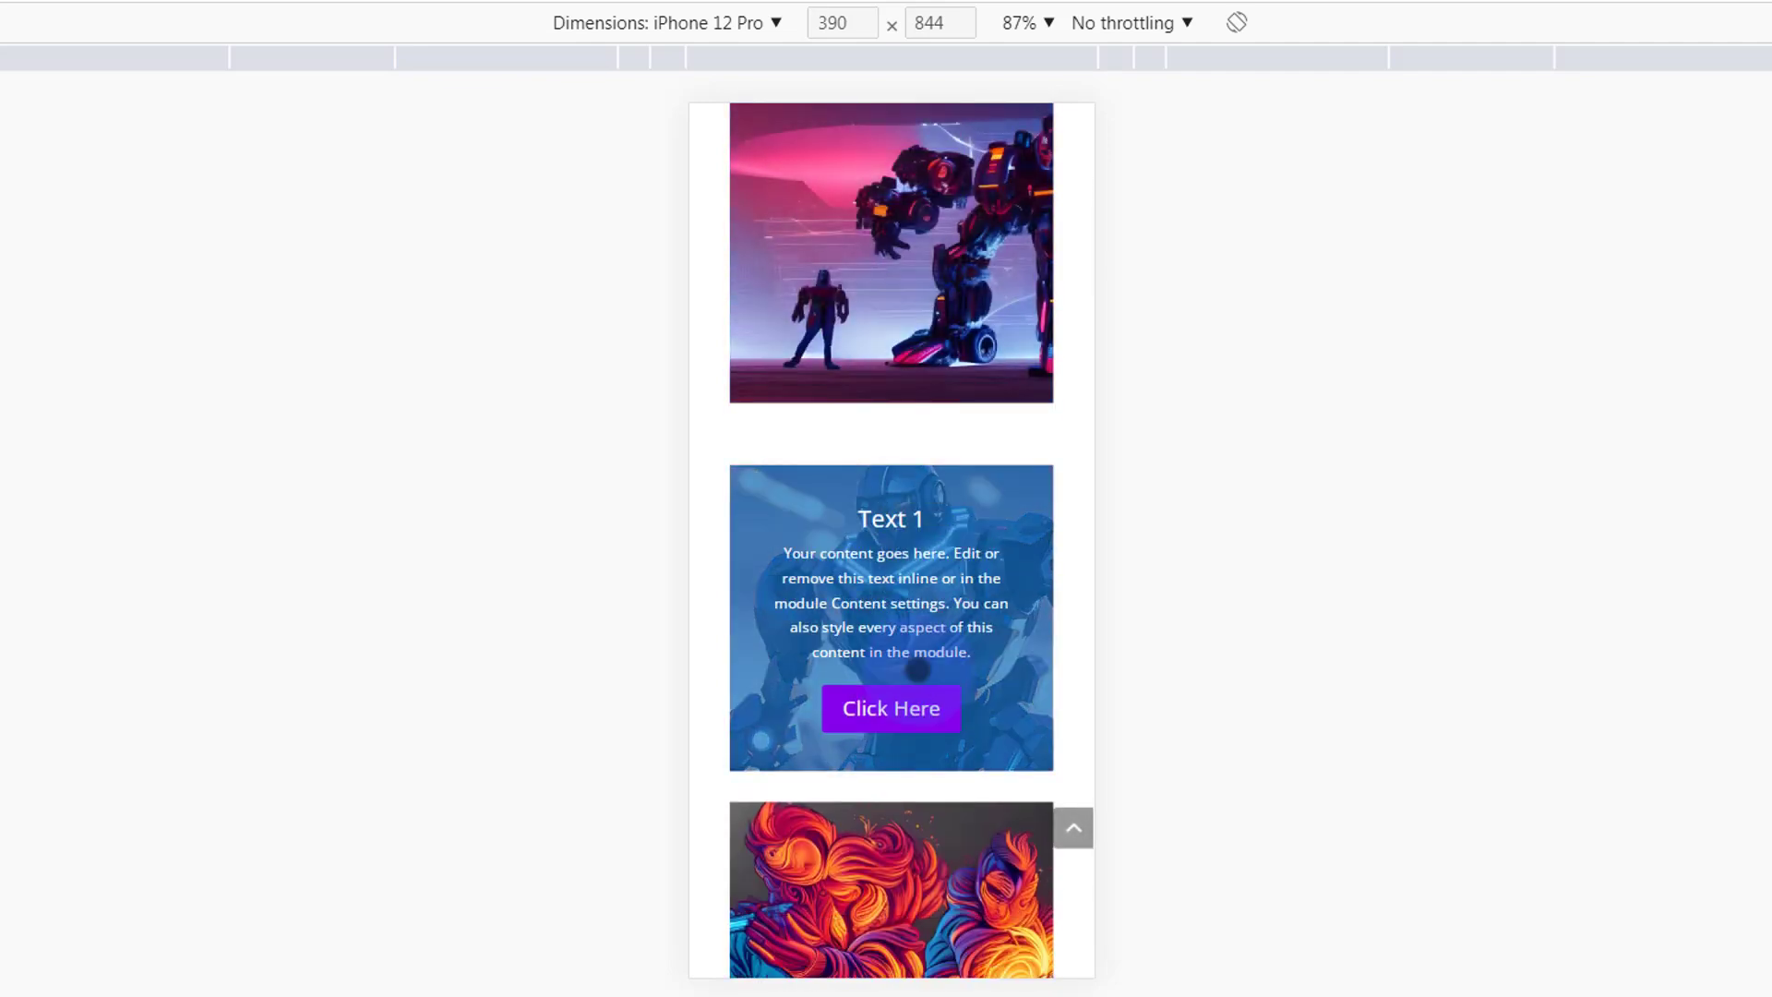
scroll(916, 669, down, 3)
click(916, 668)
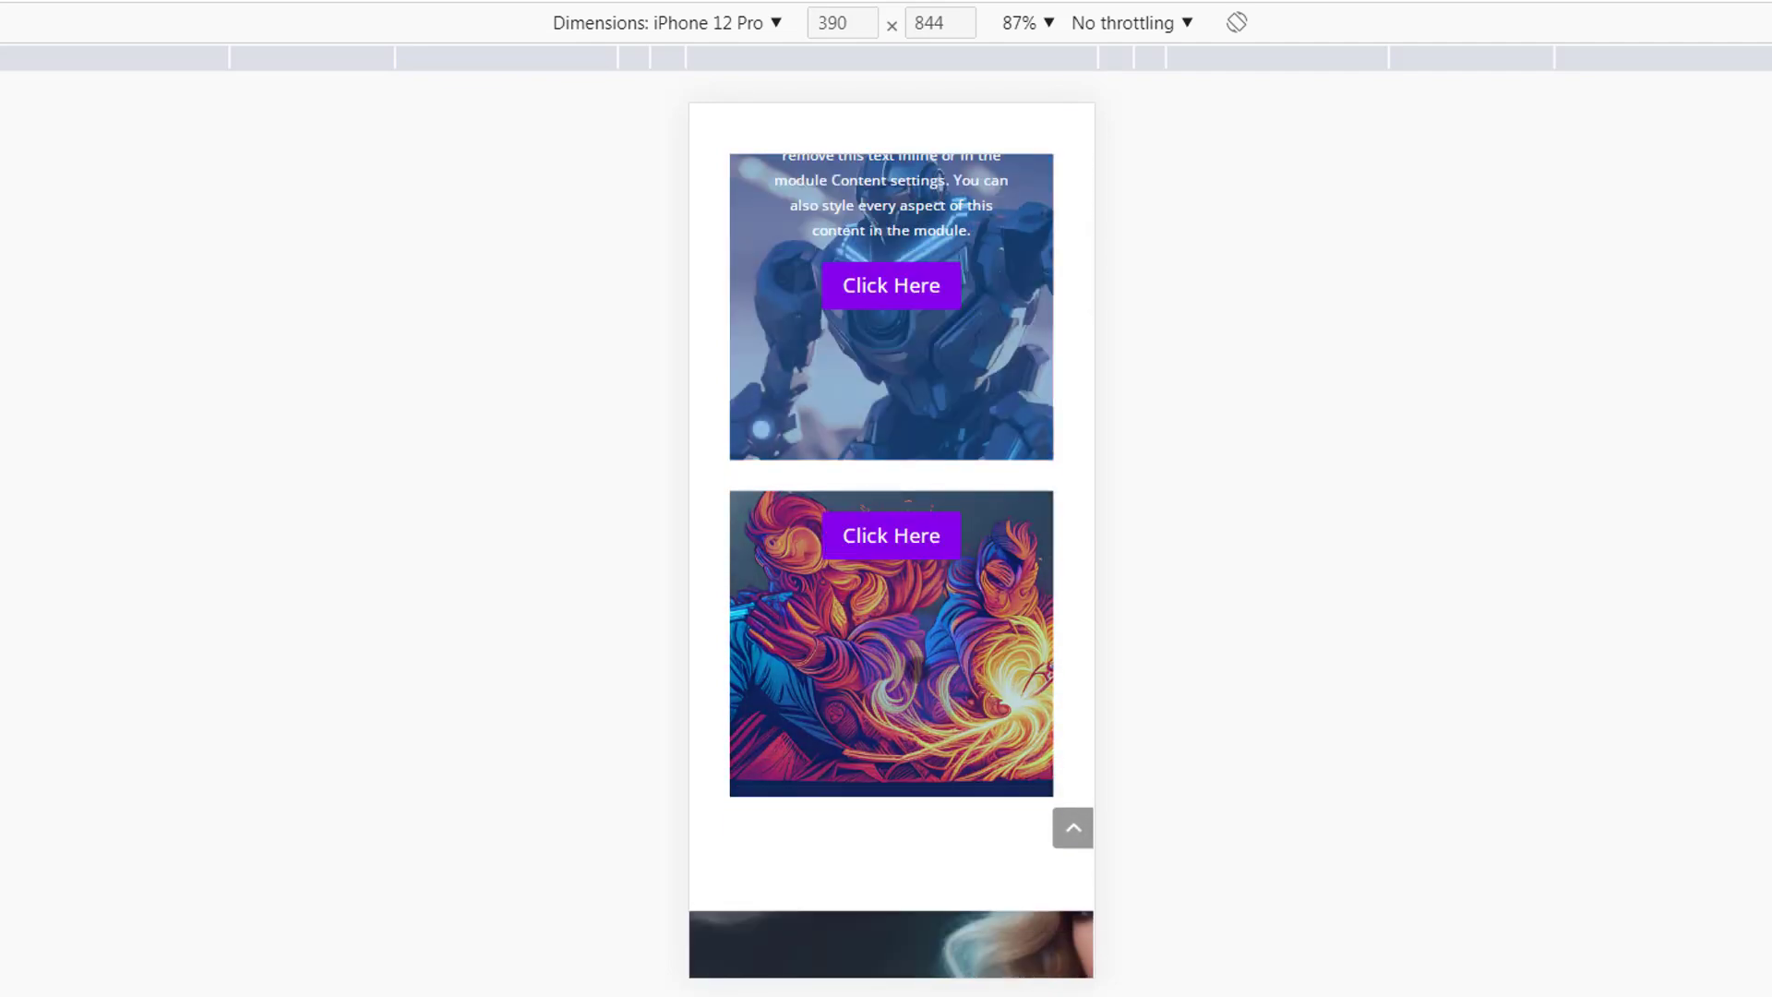
- Switch the device preview to iPad Air (820×1180) and scroll through the stacked tiles
click(677, 20)
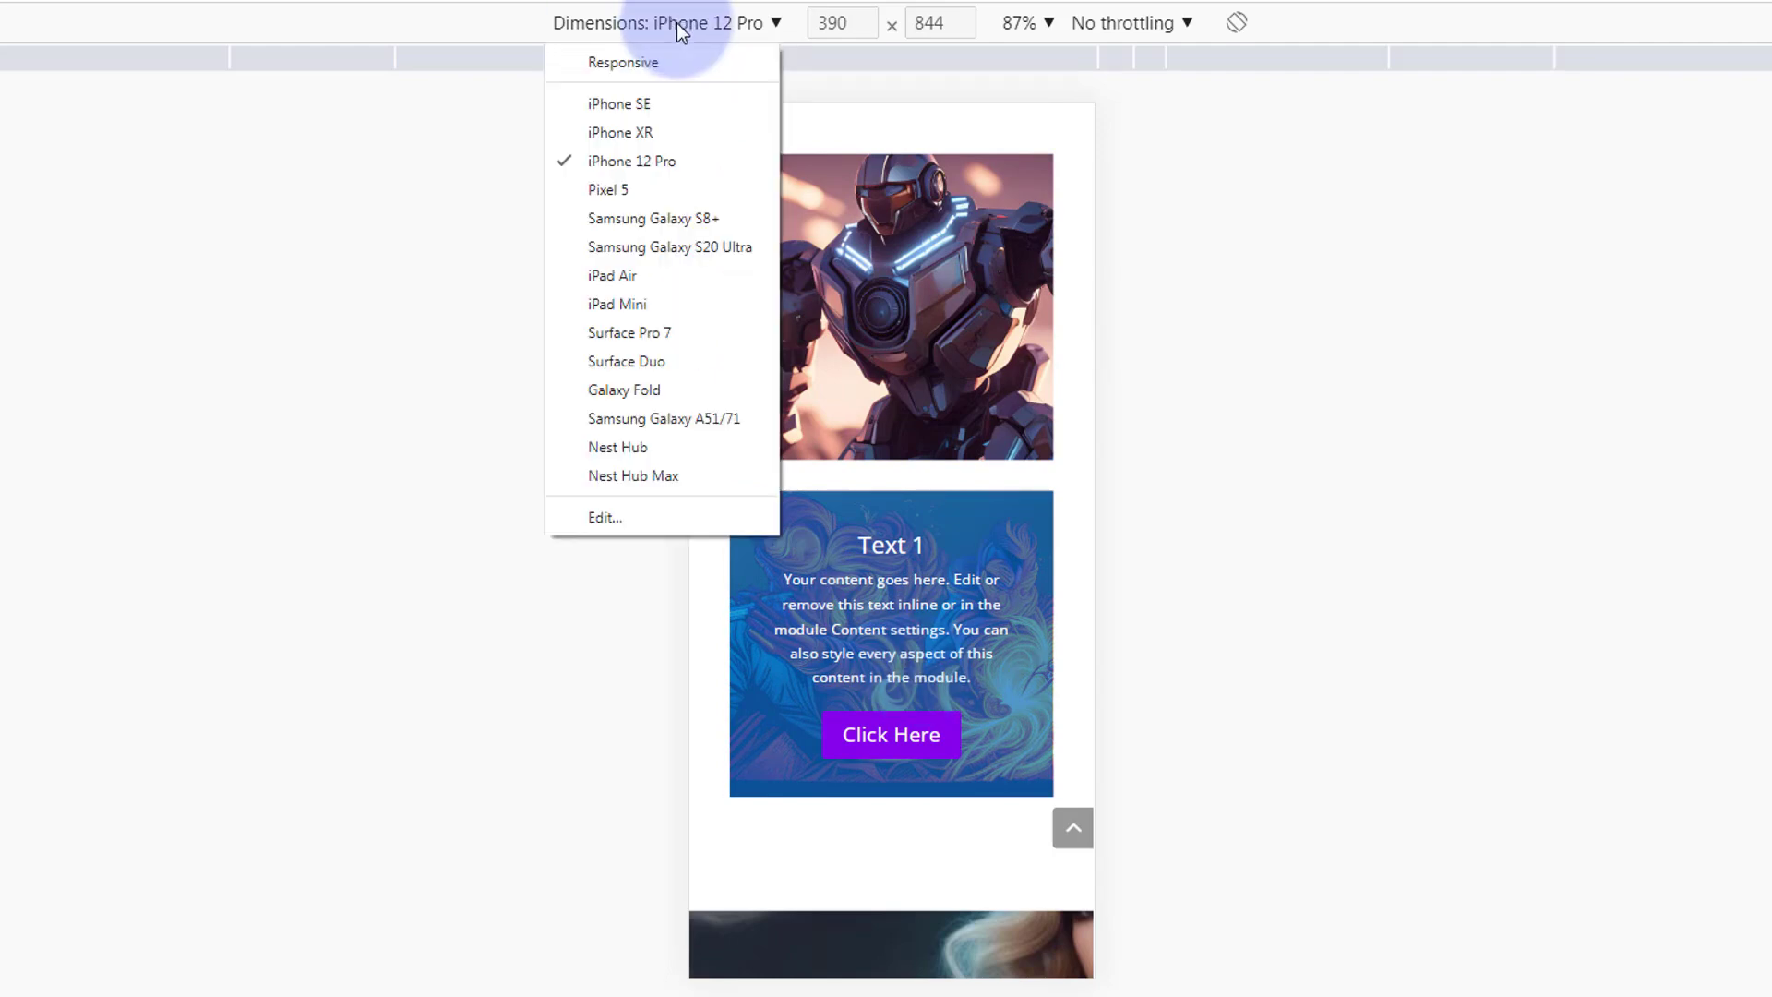
click(634, 281)
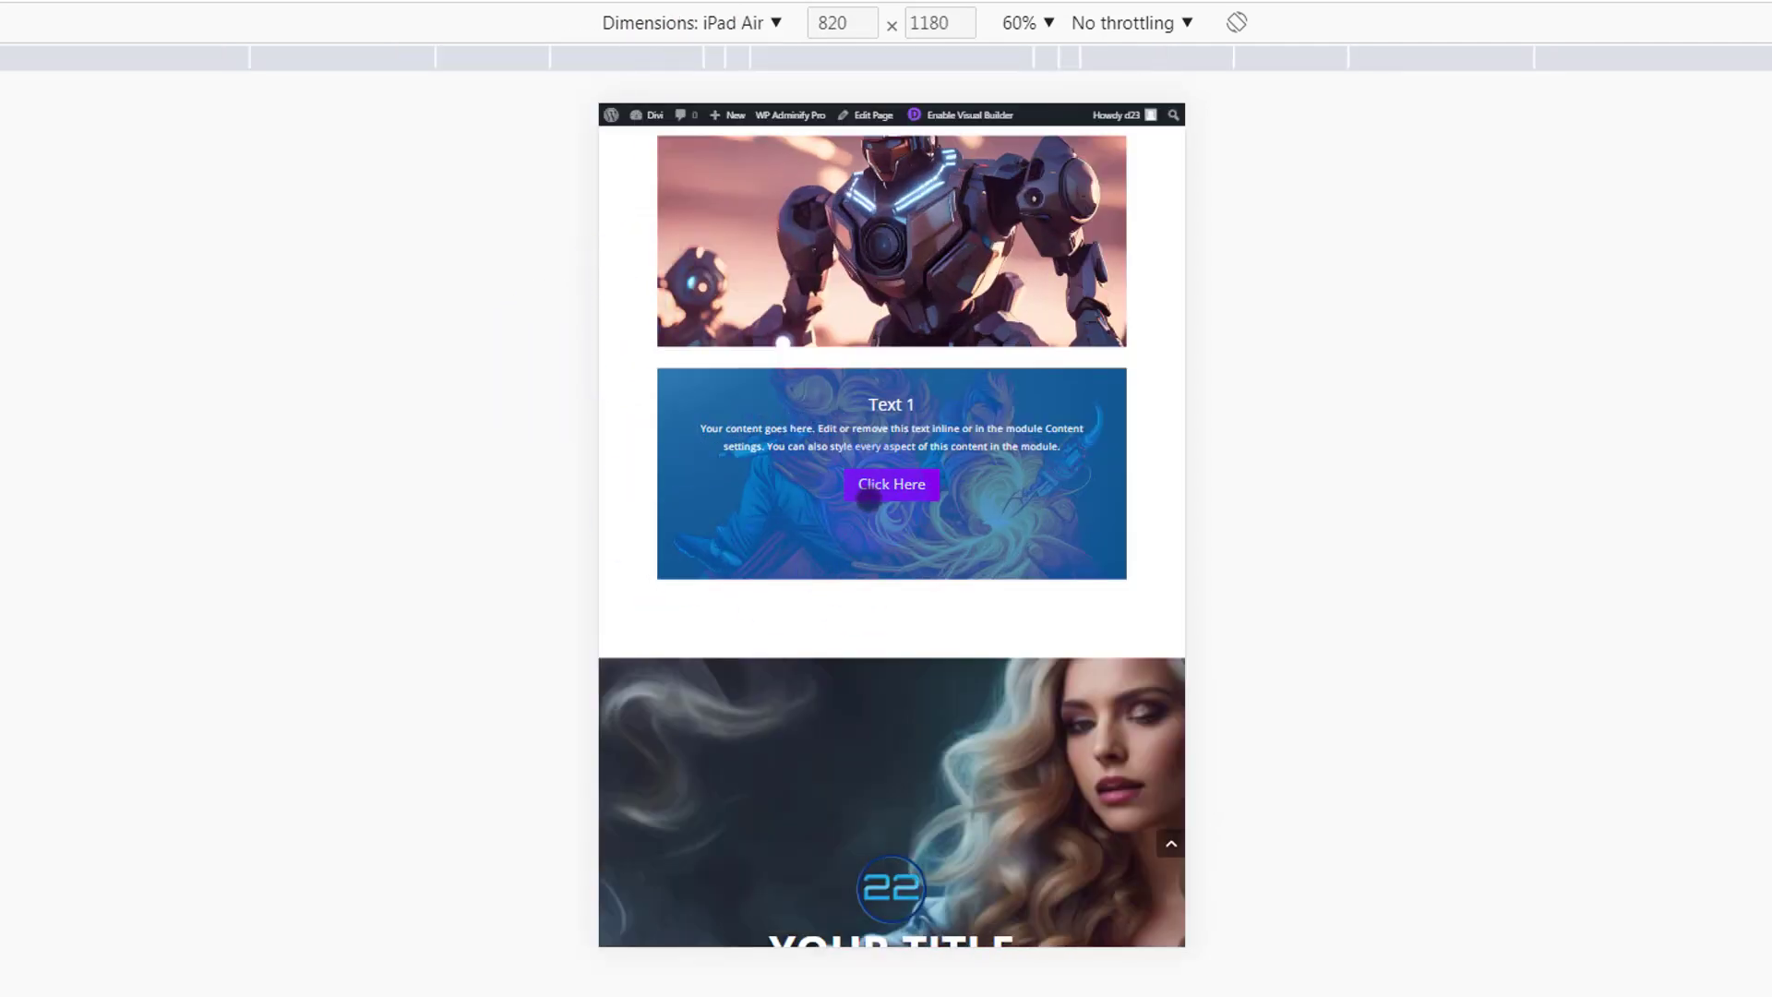
scroll(895, 545, up, 3)
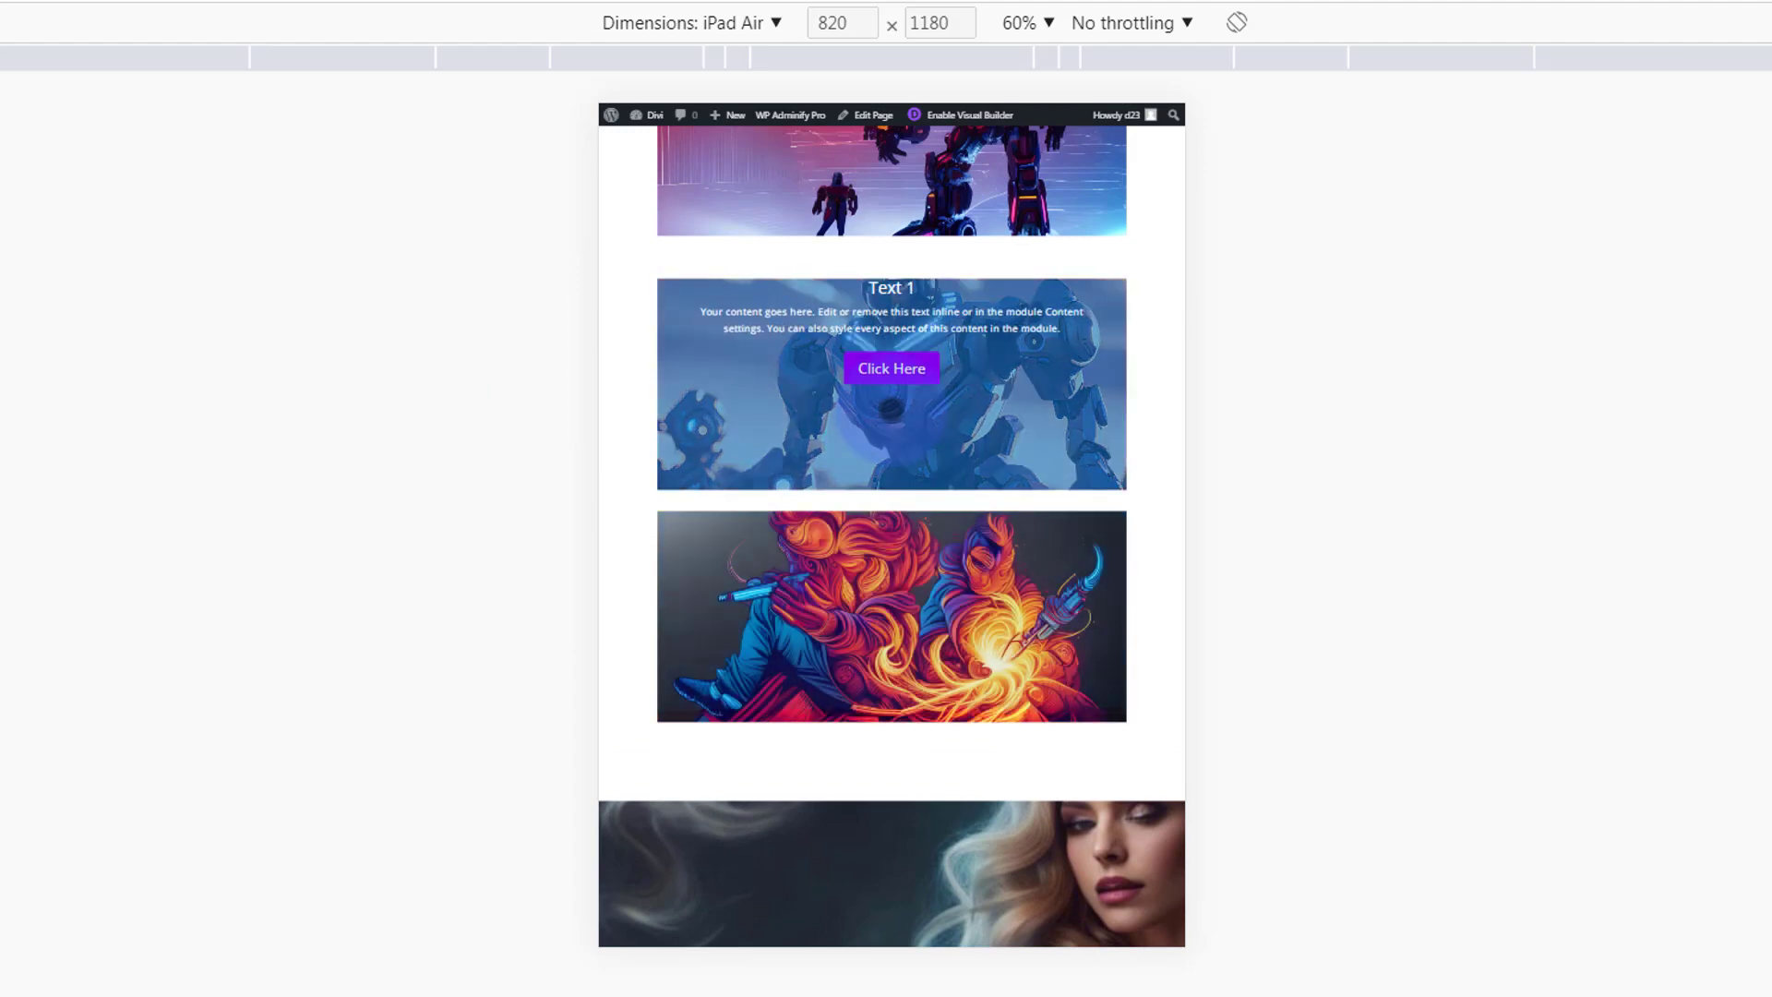
scroll(796, 489, up, 3)
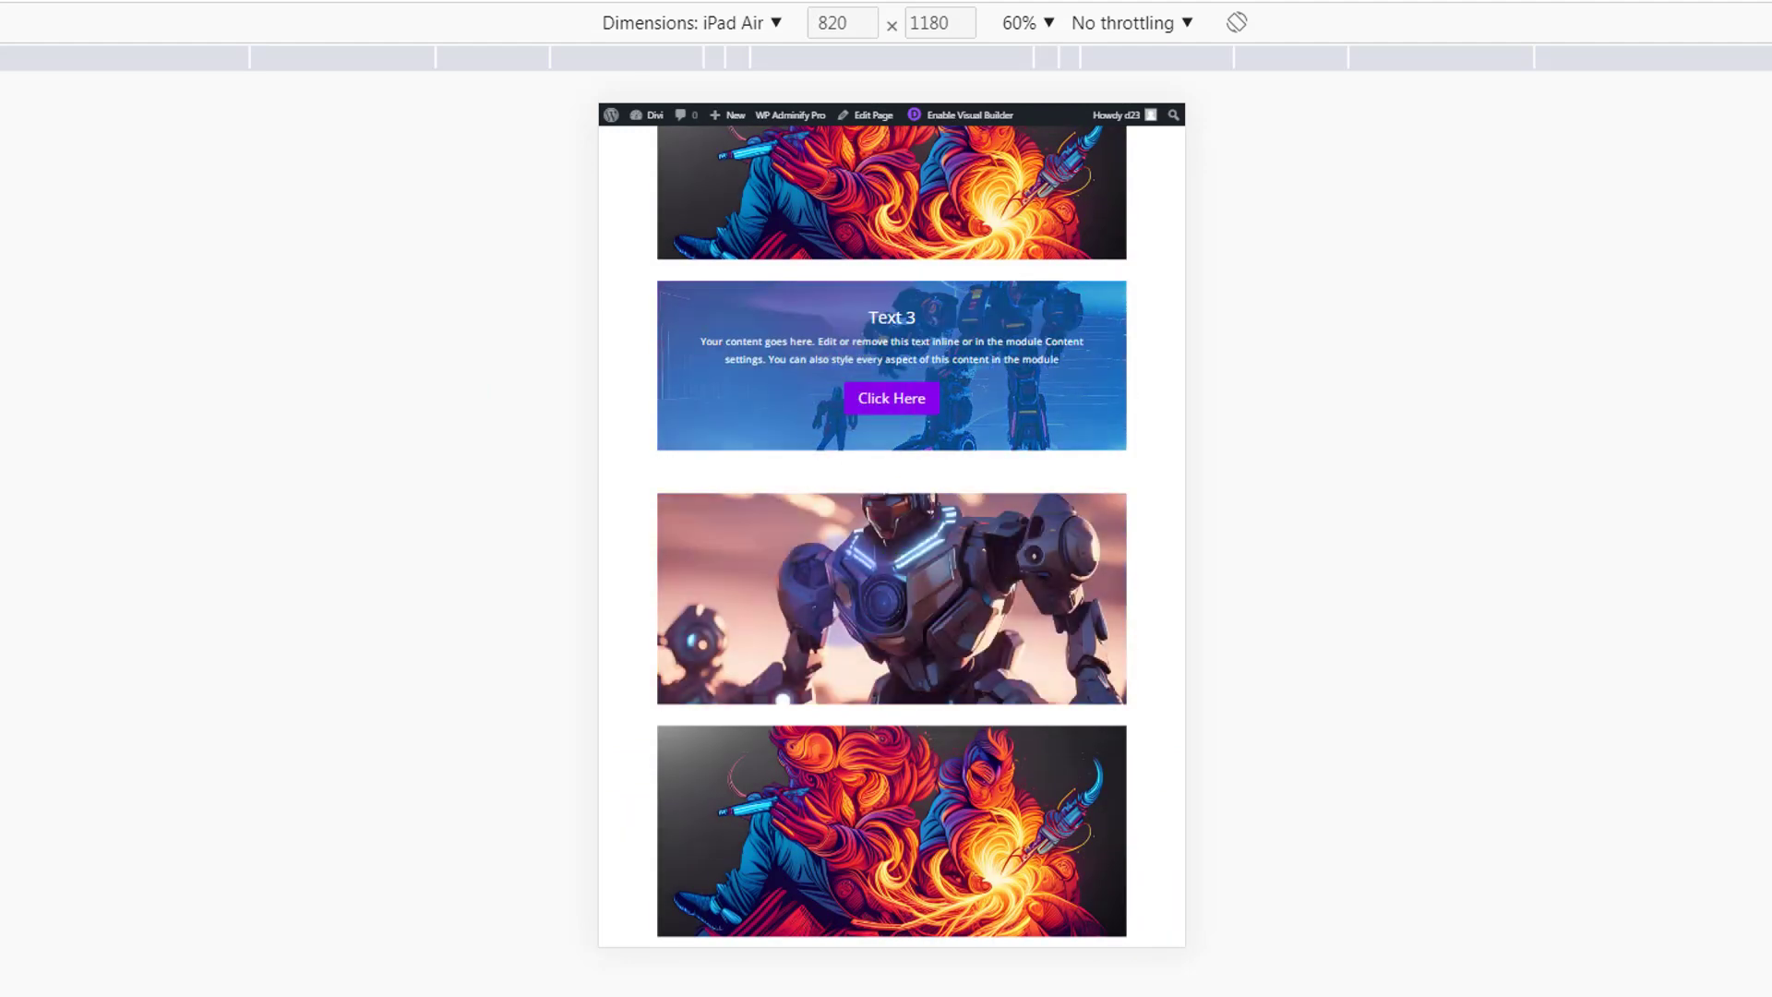
scroll(892, 536, down, 3)
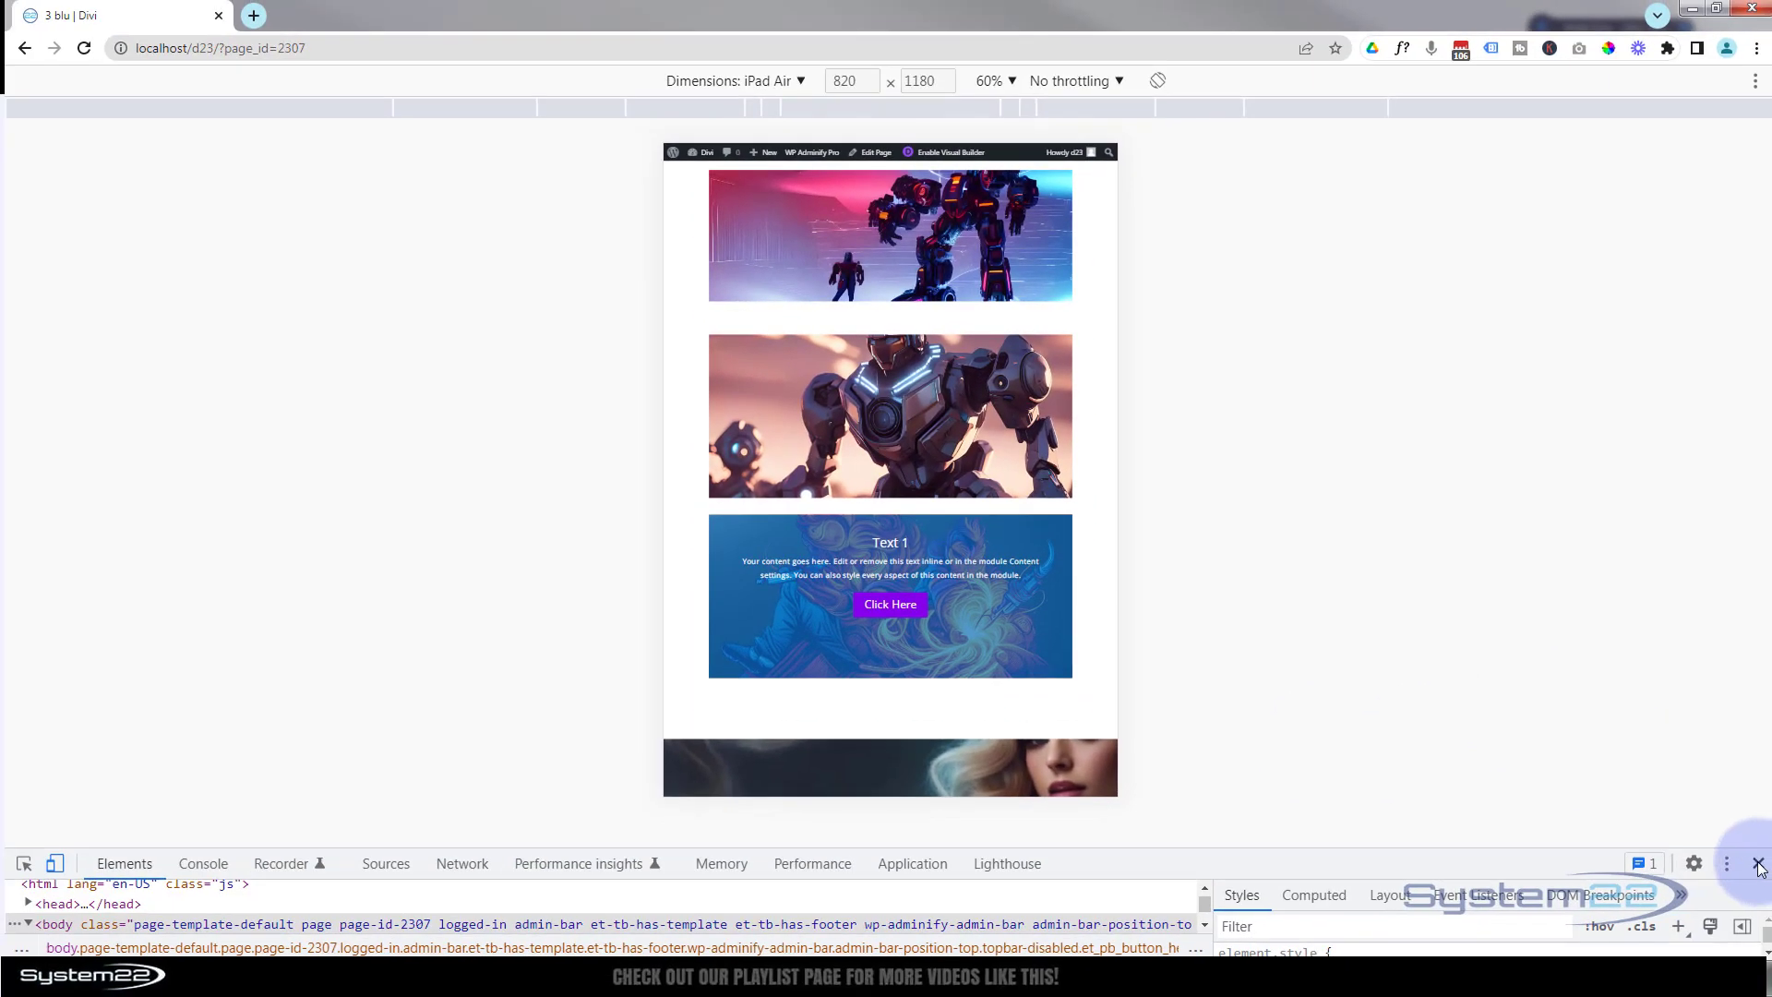
- Close DevTools and hover over all five tiles in the three-and-two grid to check each overlay
click(1758, 864)
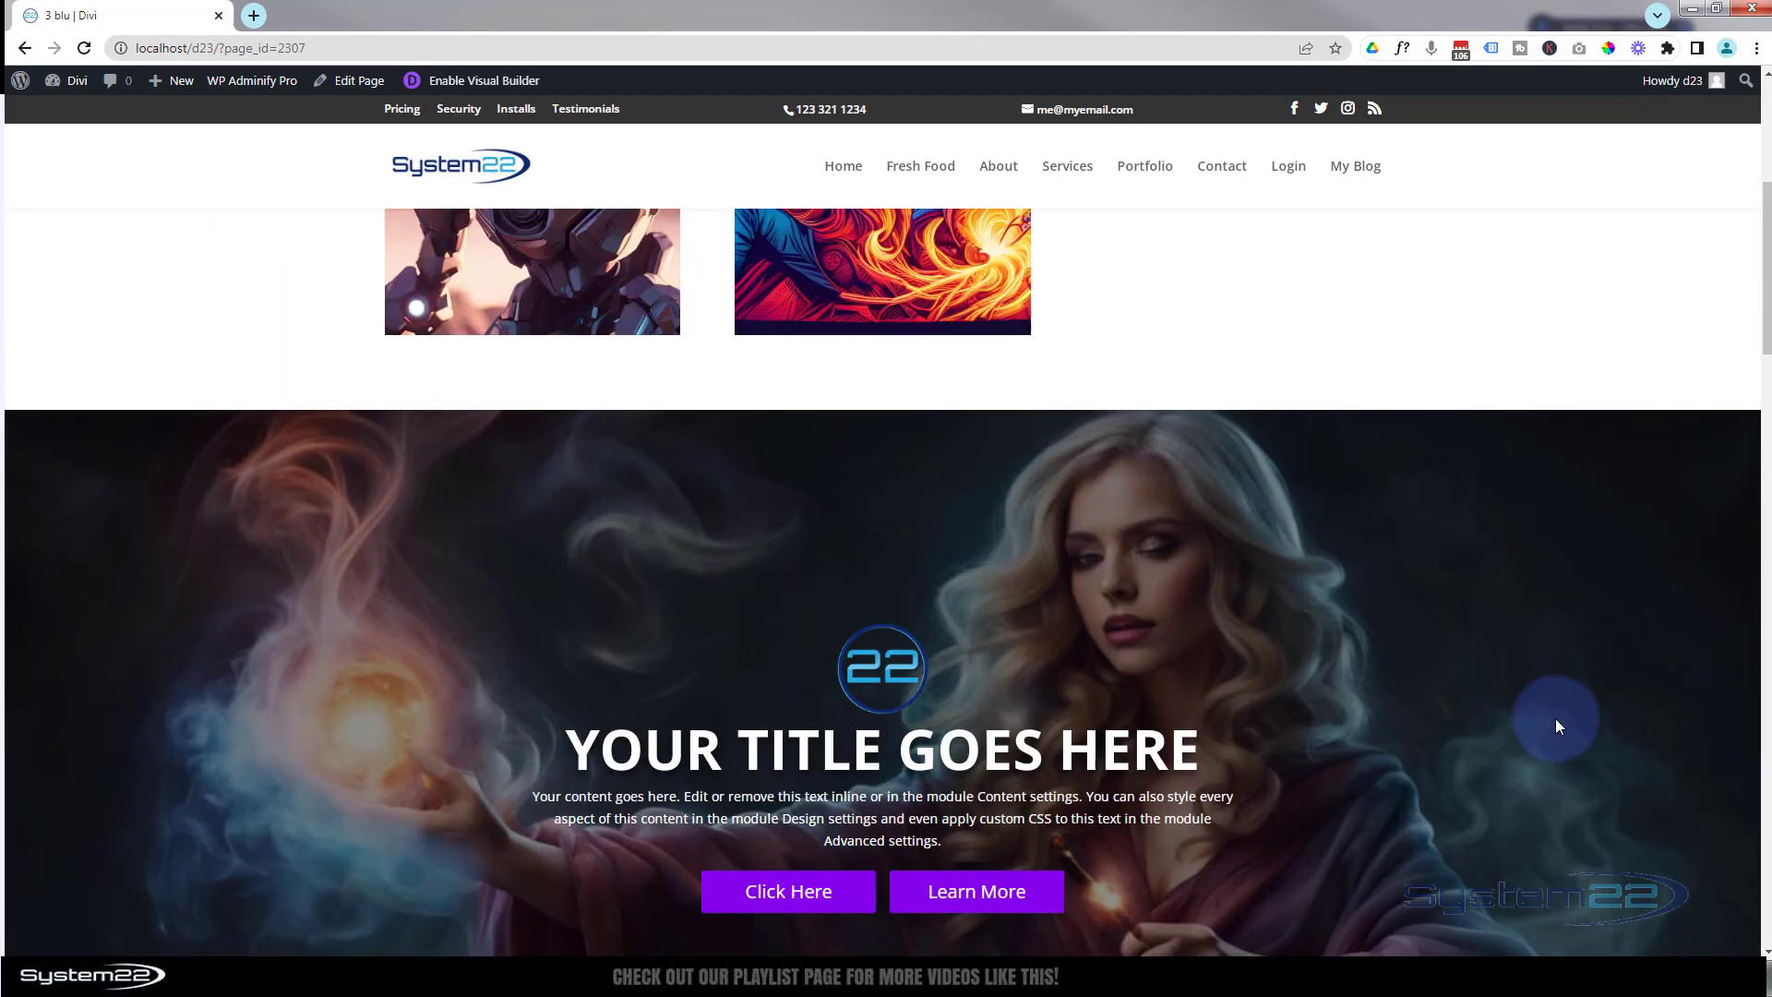
scroll(1553, 725, up, 5)
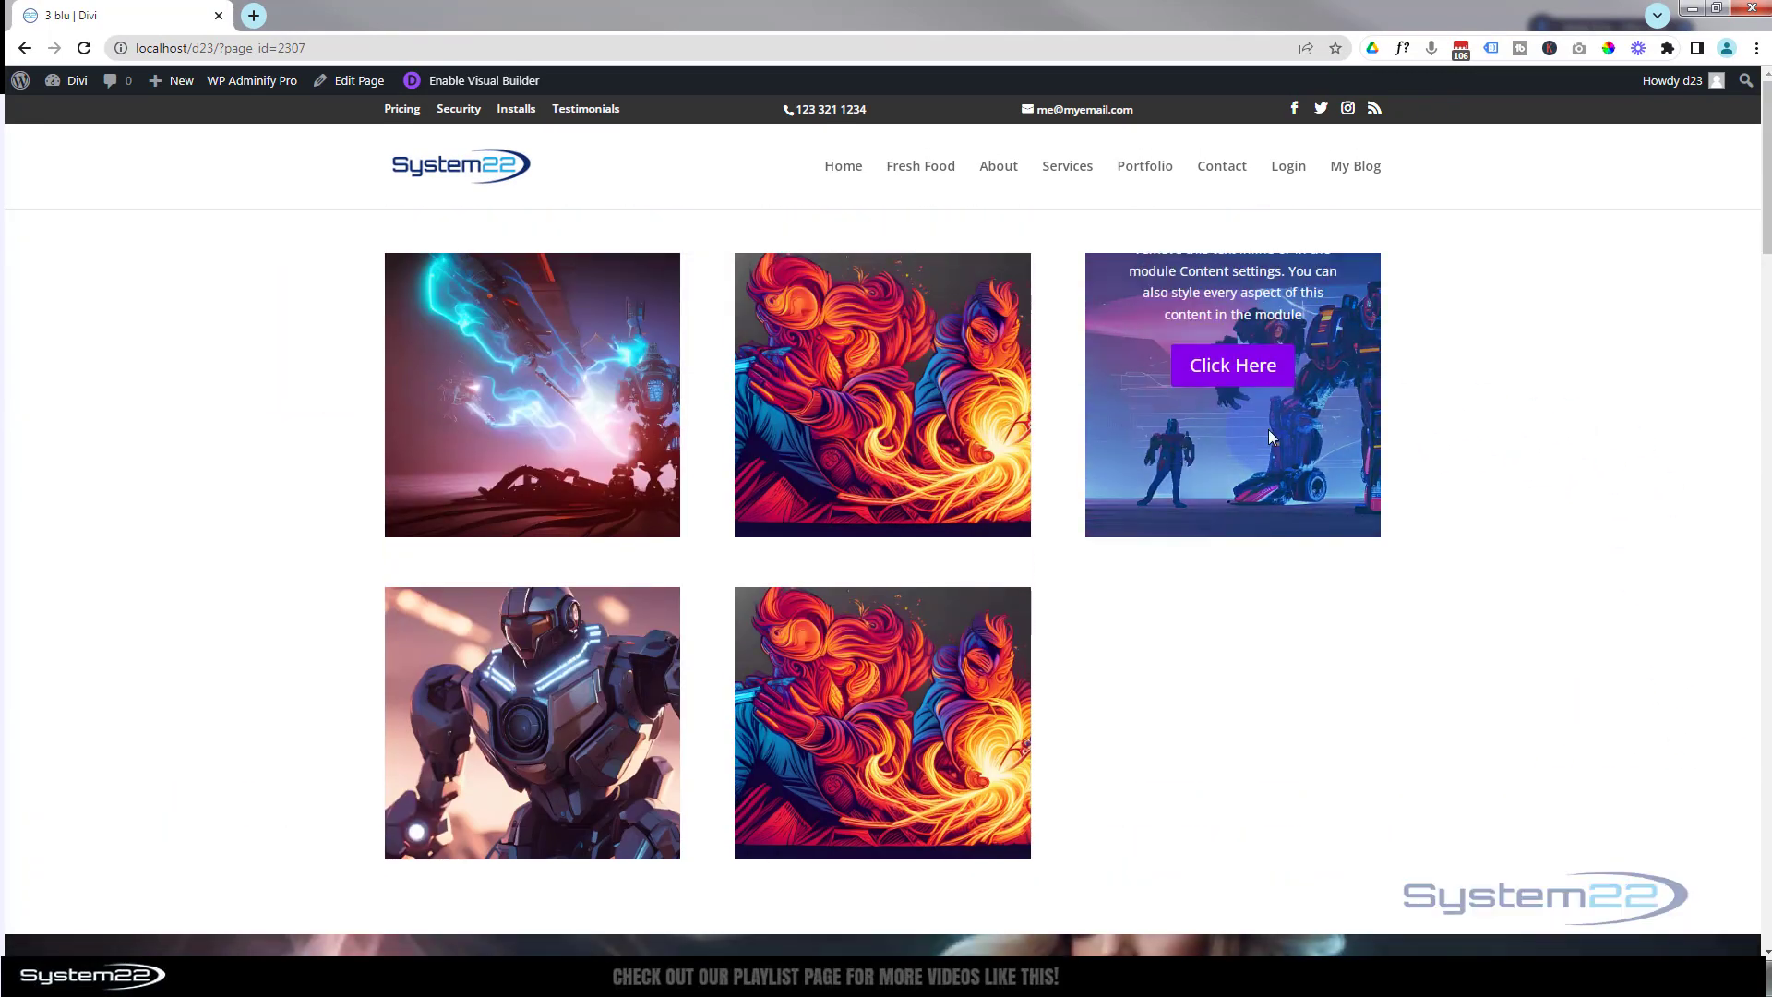
mouse_move(933, 360)
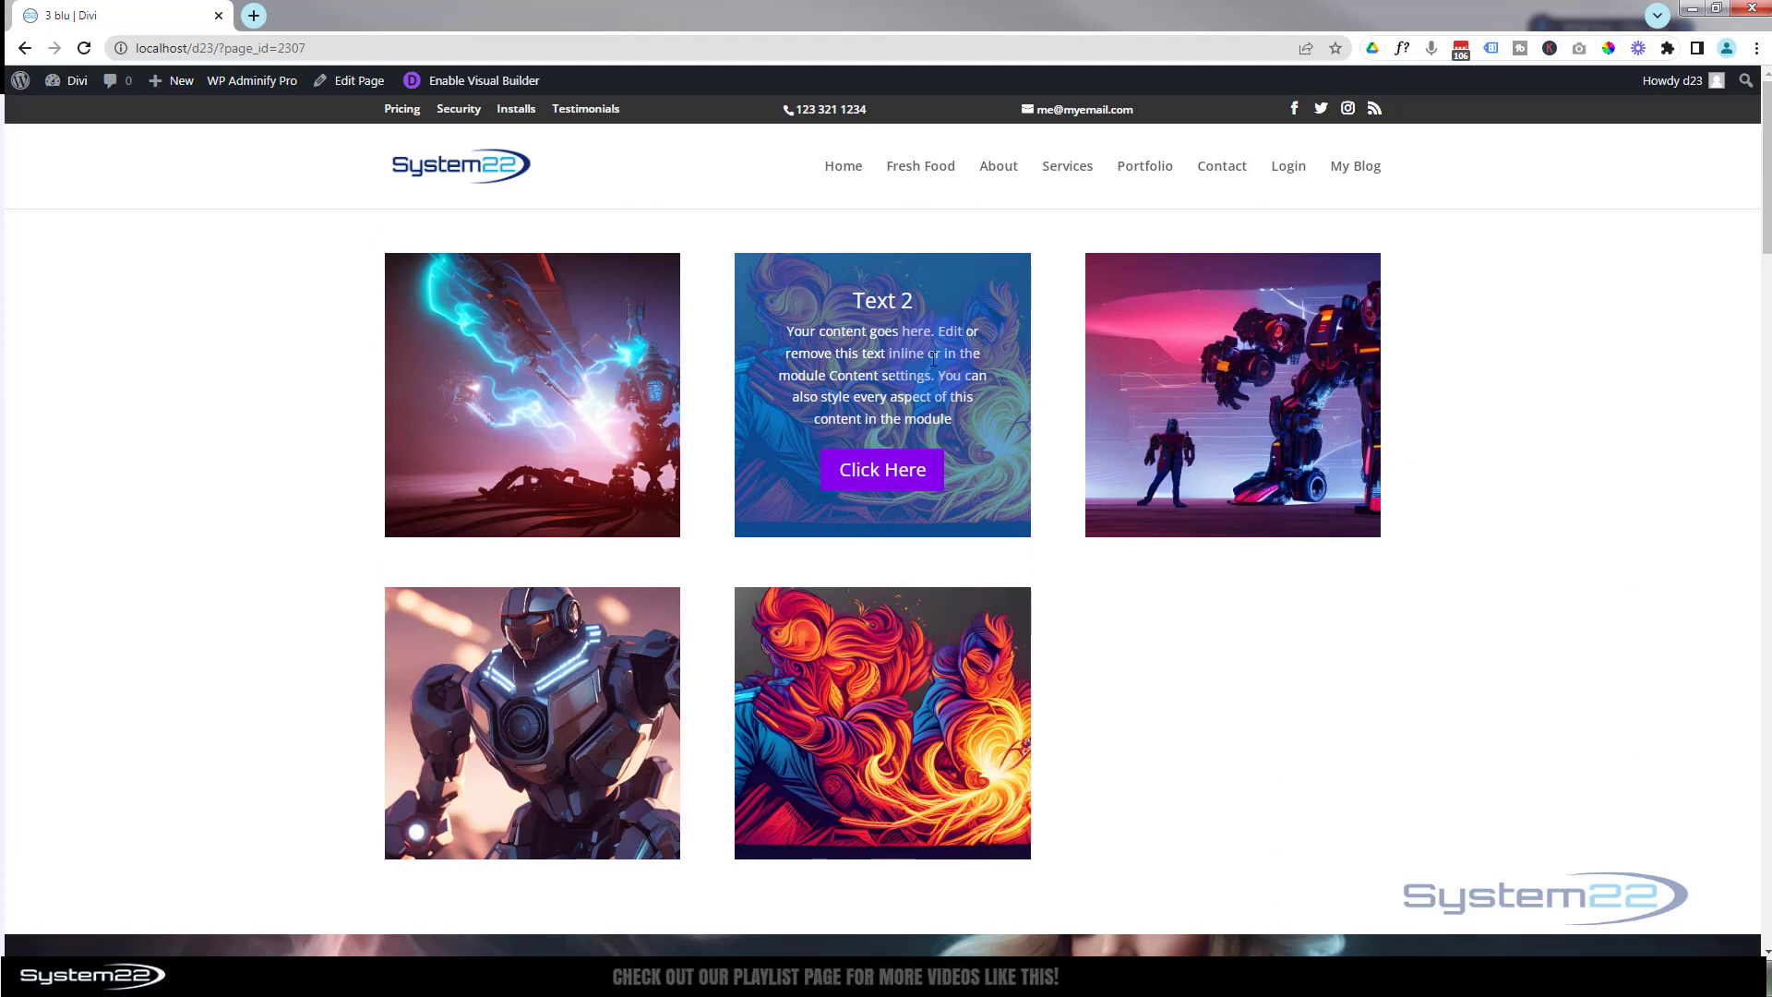
mouse_move(566, 365)
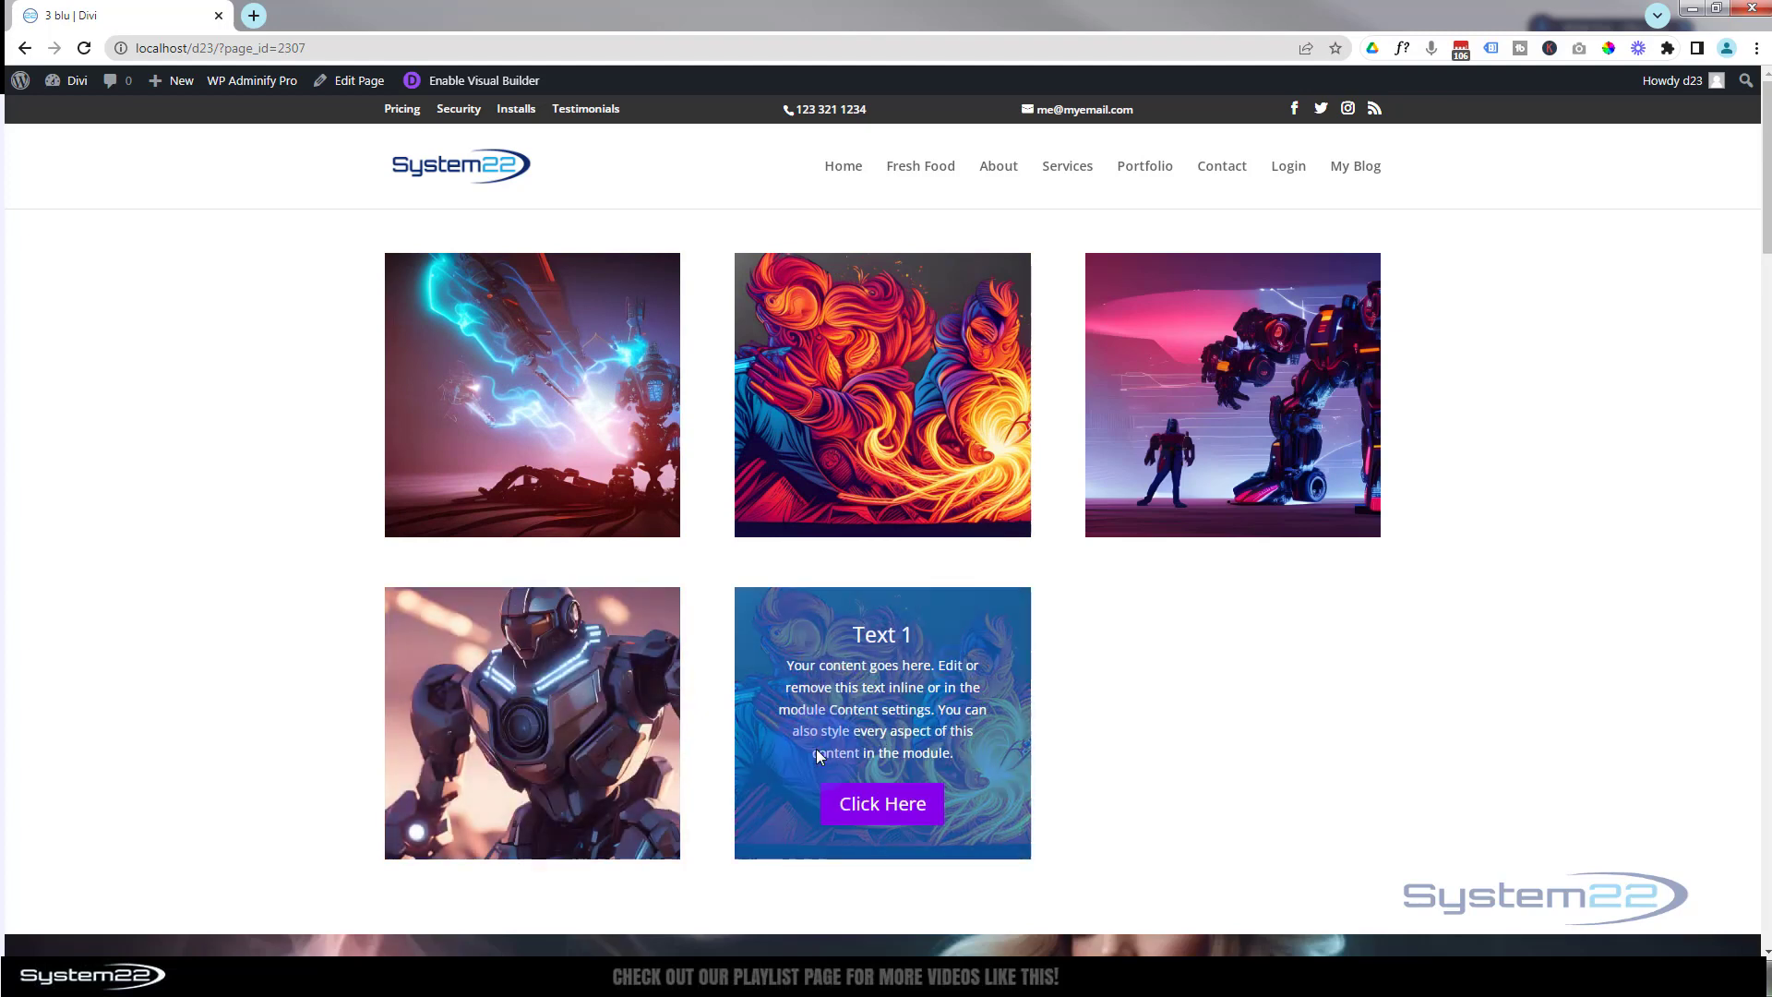
mouse_move(880, 428)
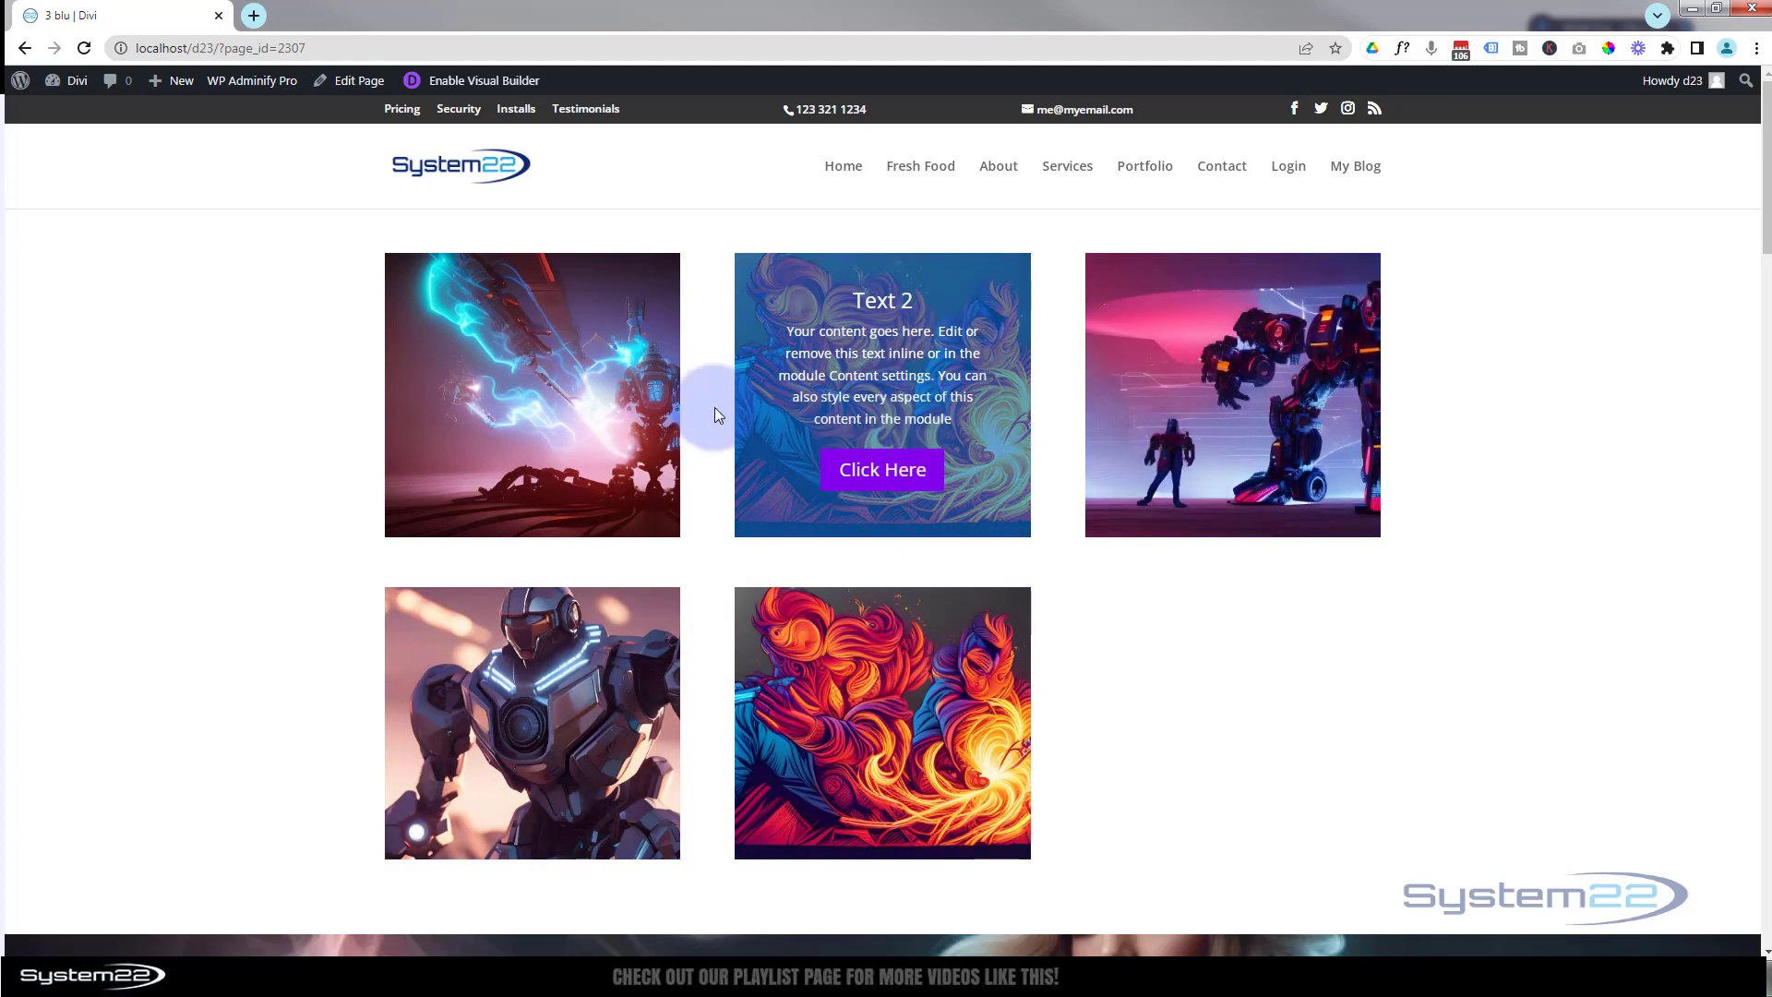
mouse_move(590, 406)
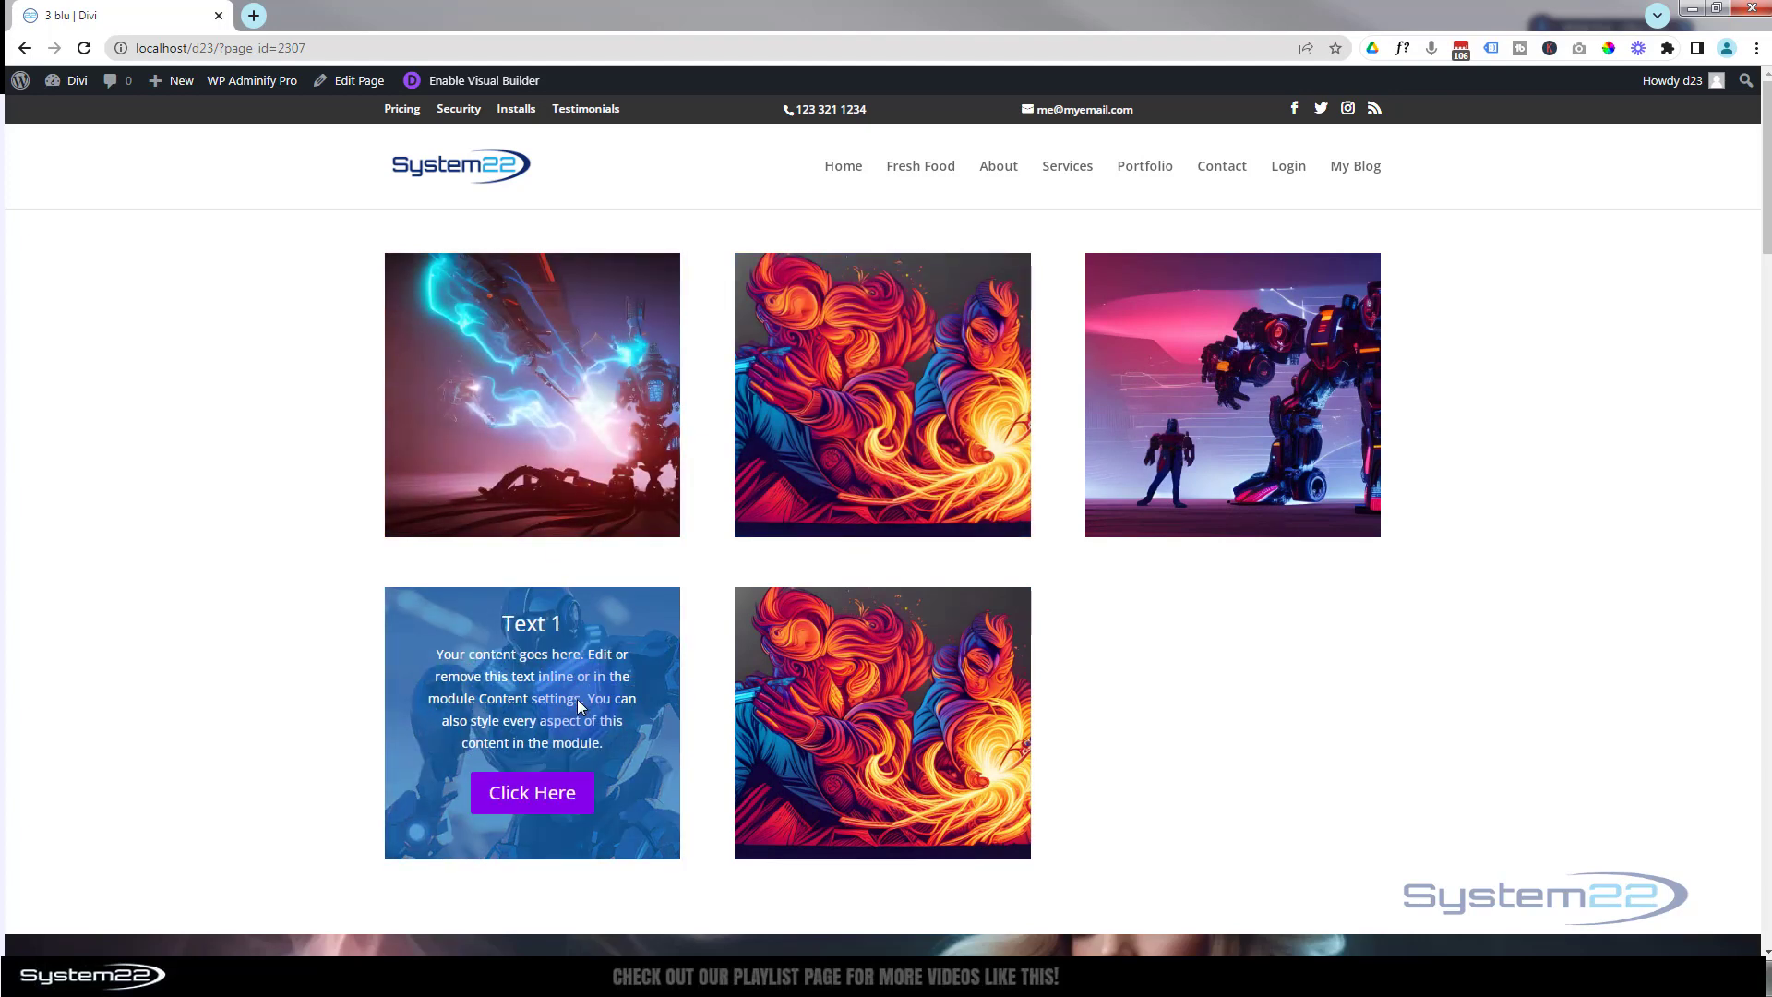
mouse_move(881, 724)
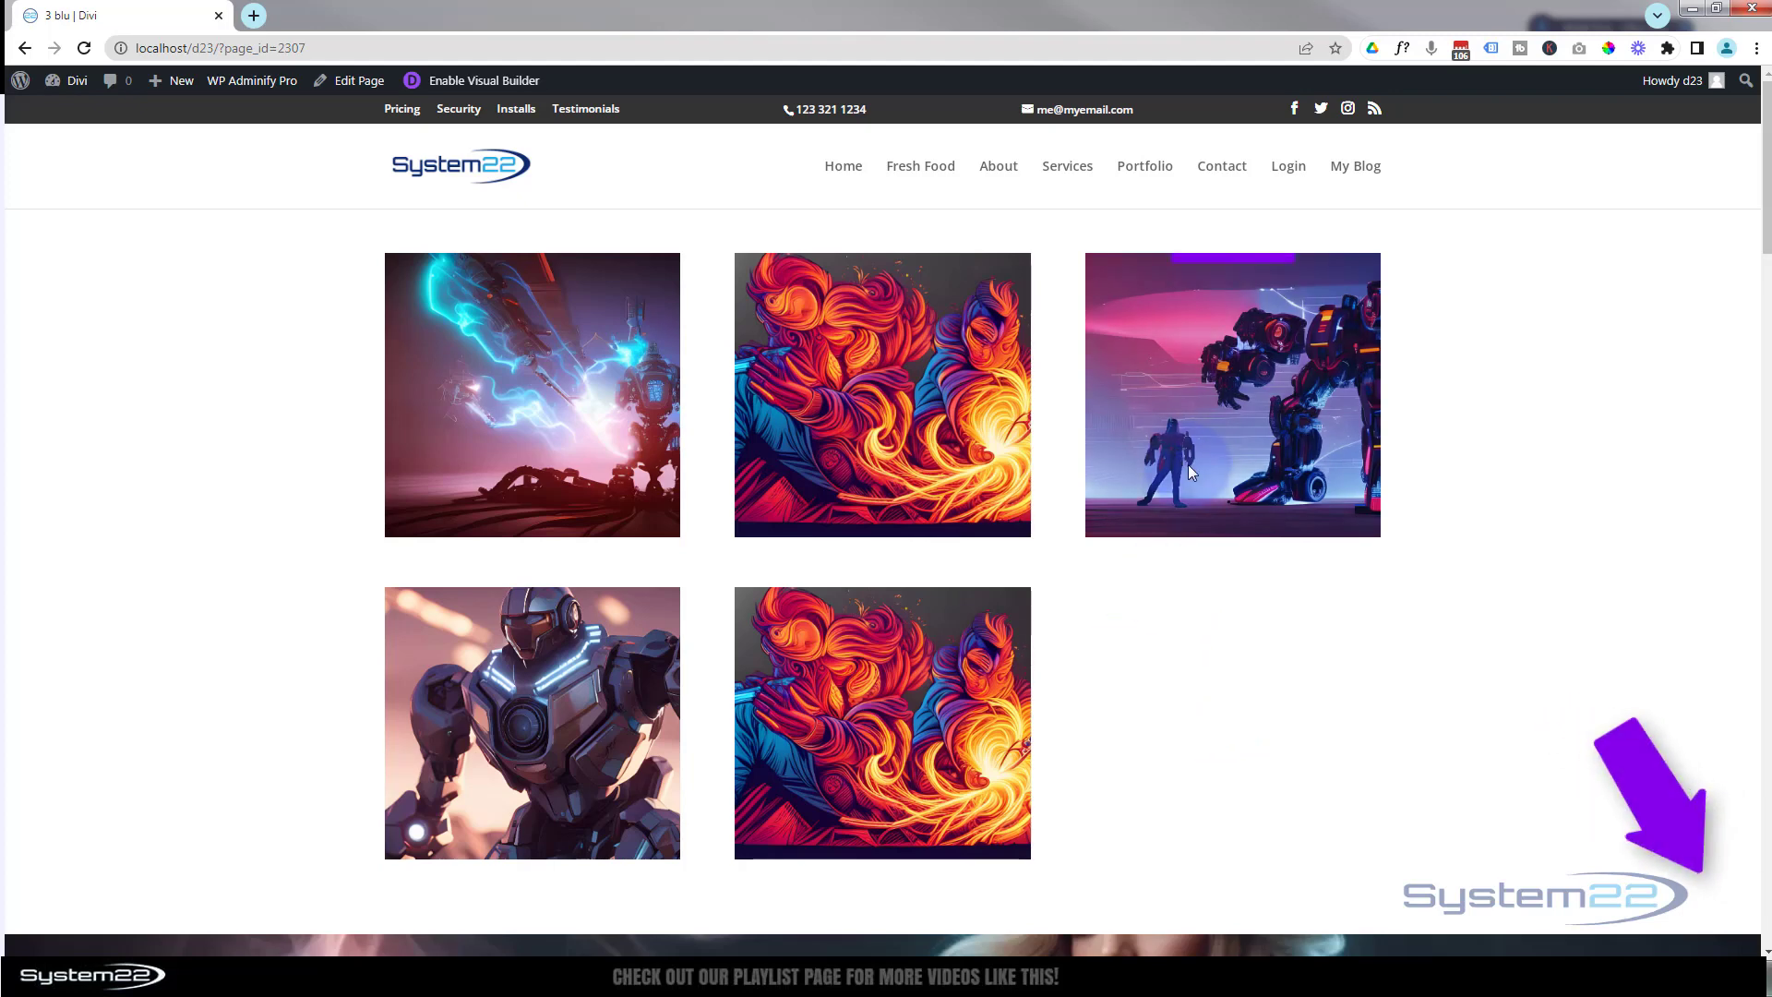
mouse_move(1189, 466)
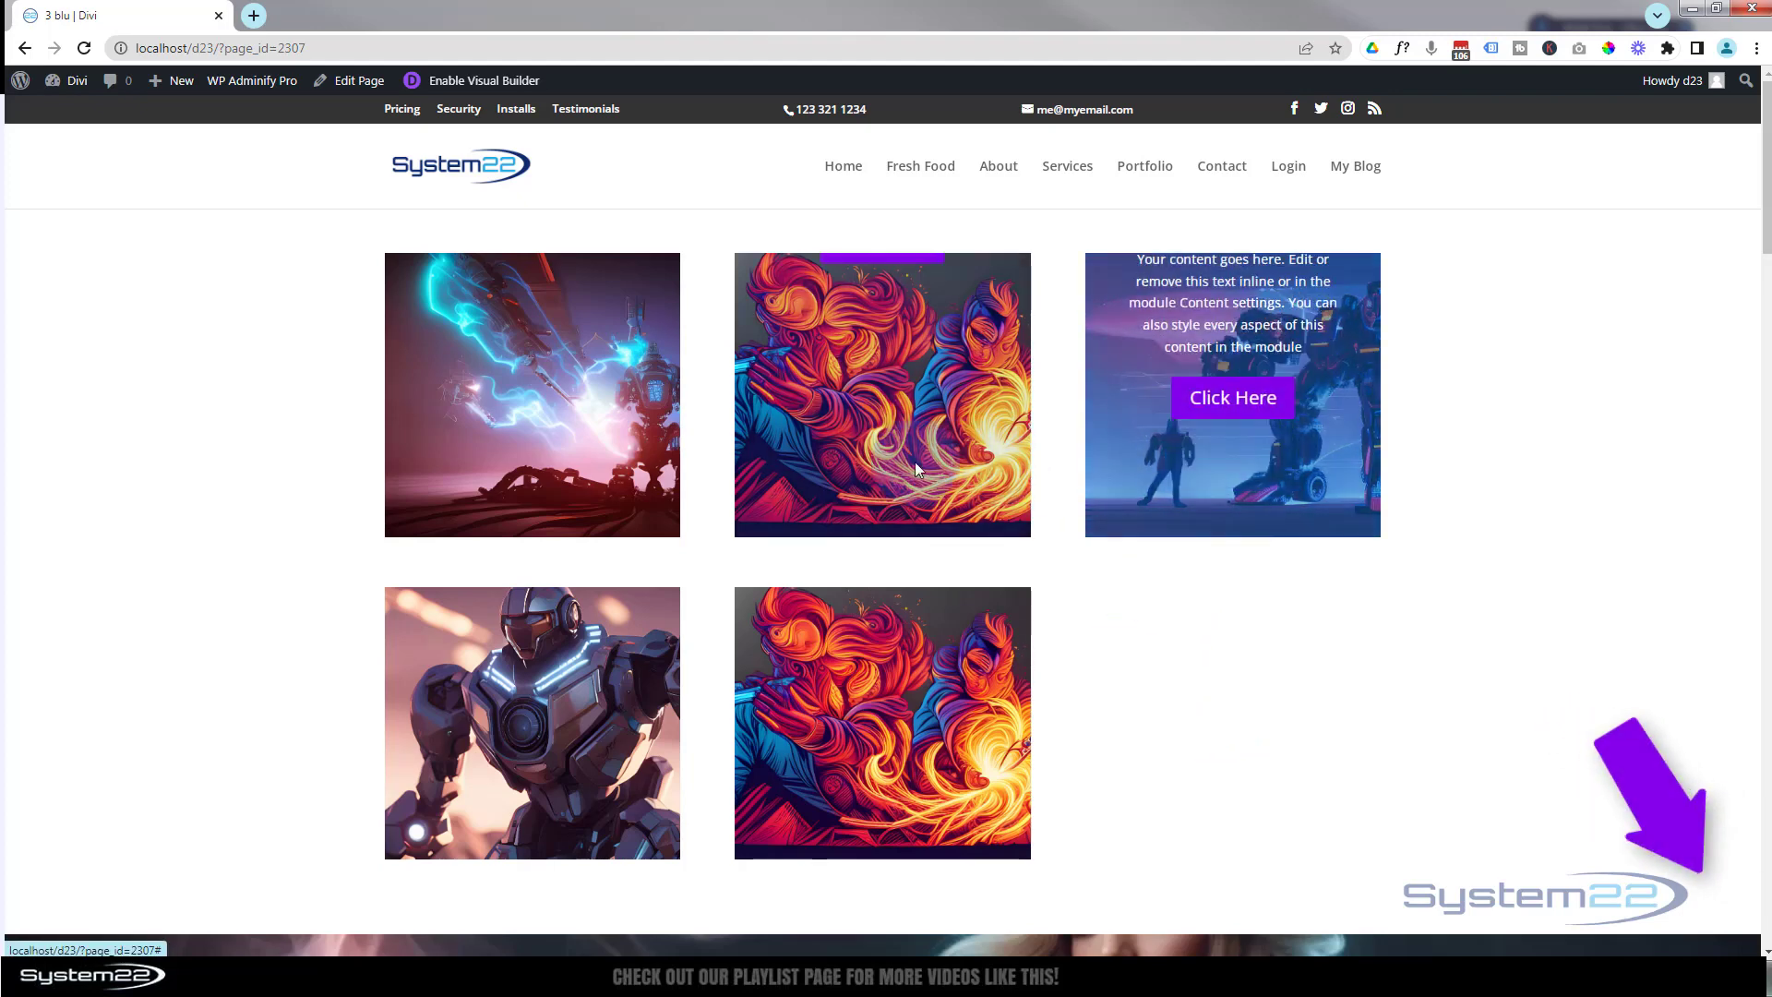
mouse_move(915, 461)
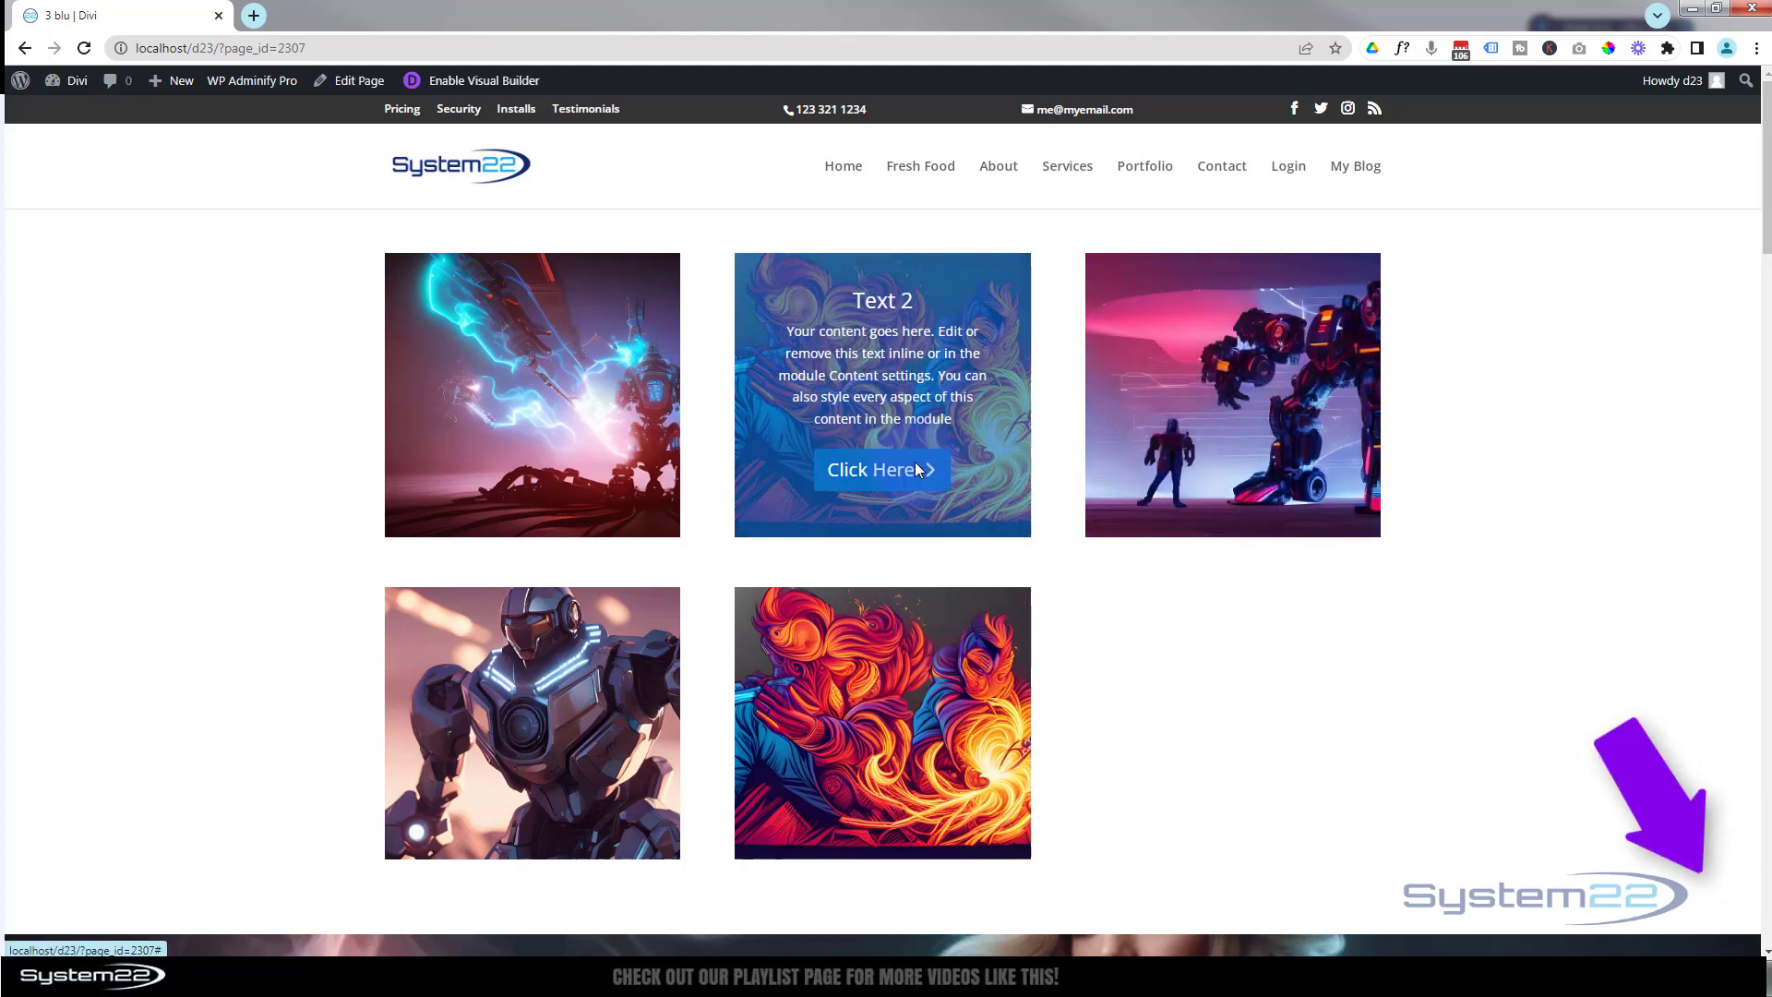
mouse_move(589, 456)
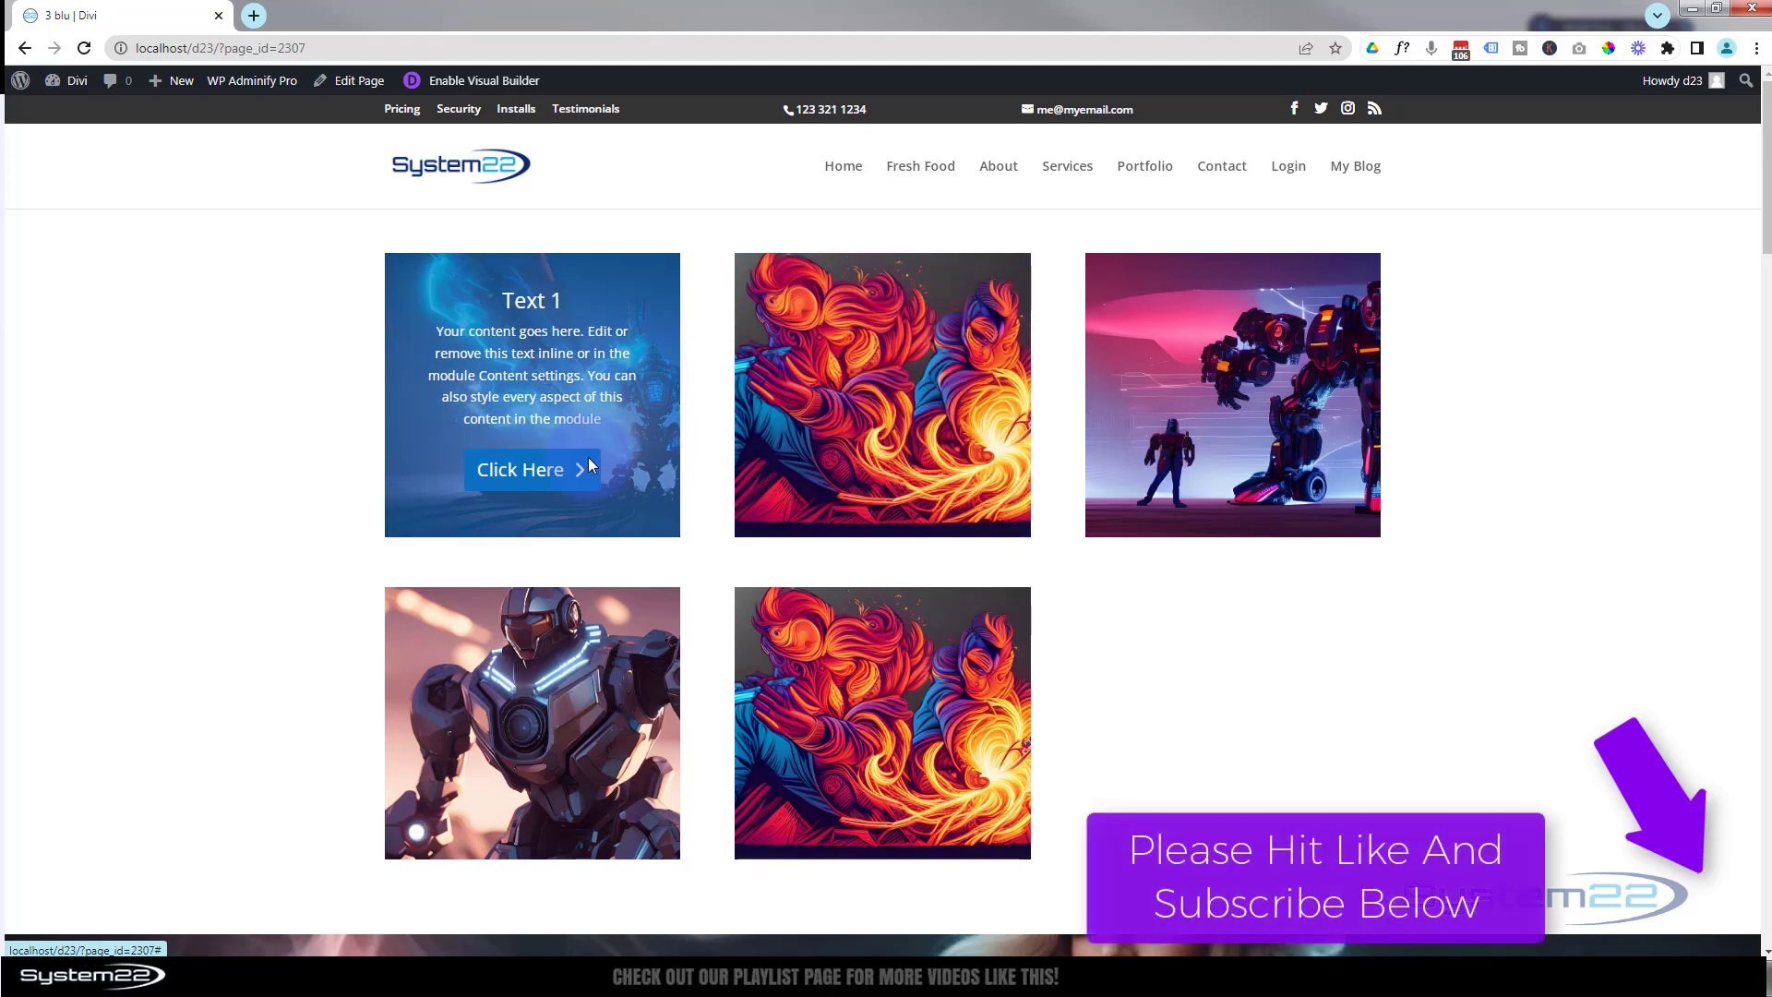
mouse_move(794, 468)
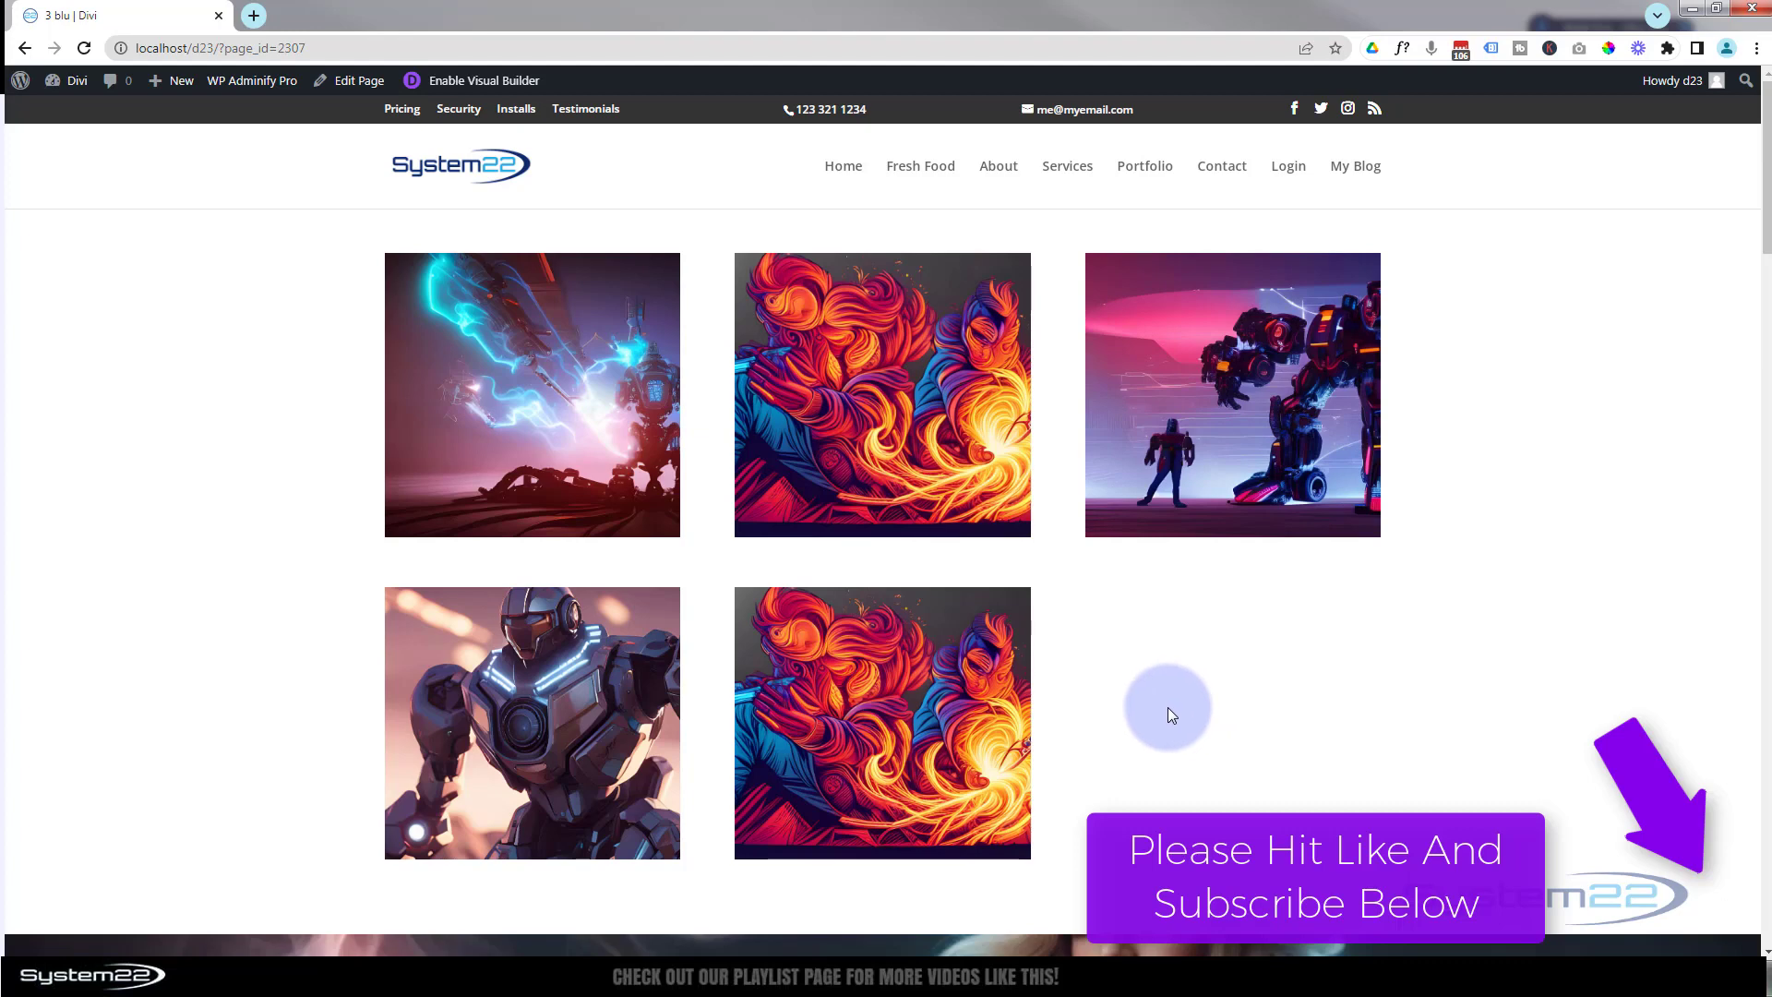
mouse_move(936, 707)
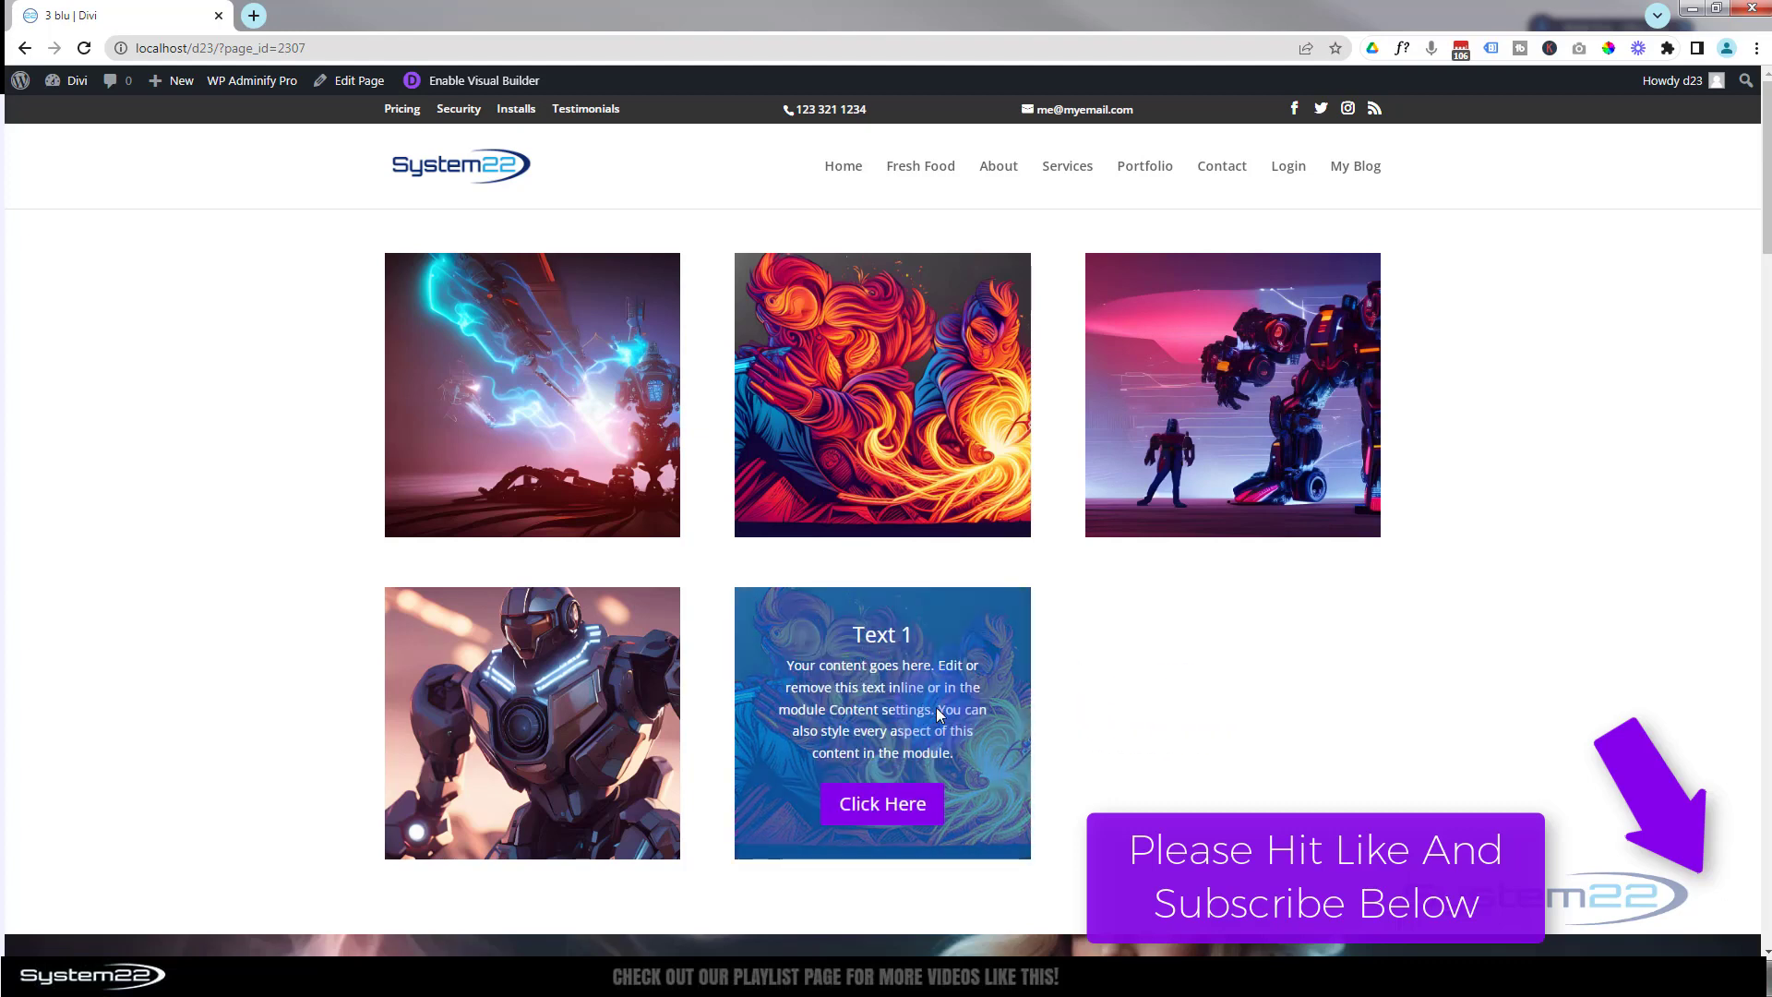
mouse_move(598, 708)
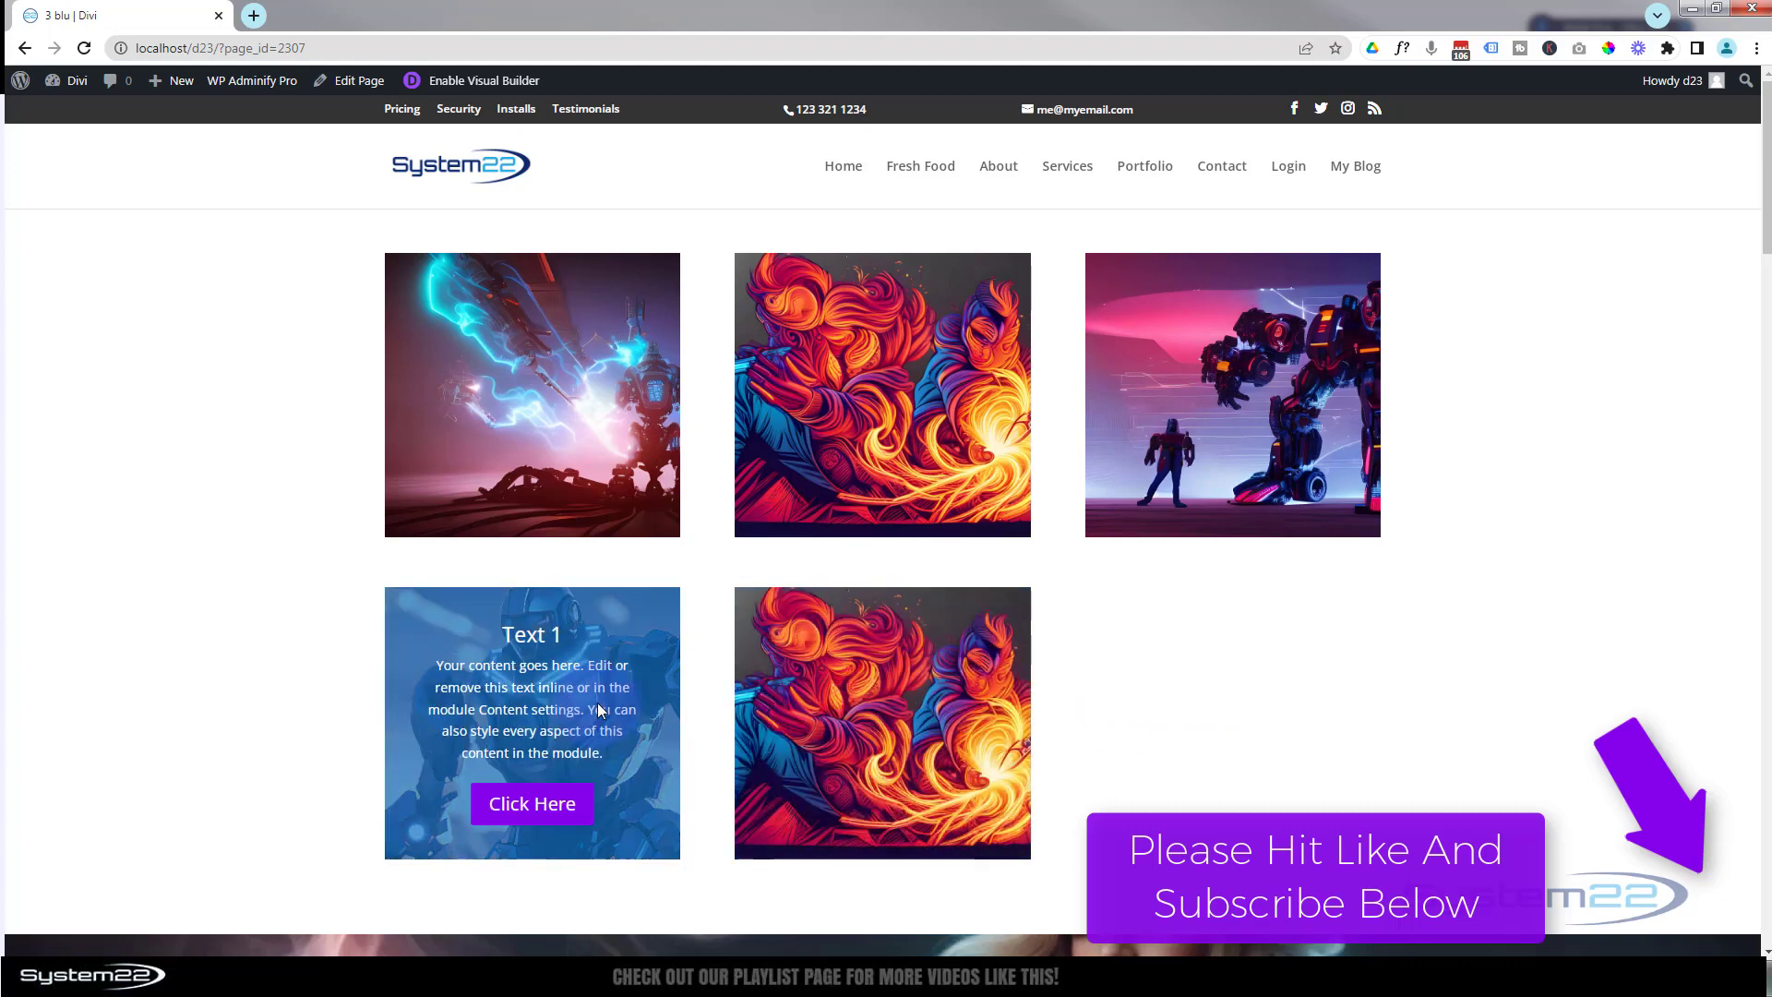